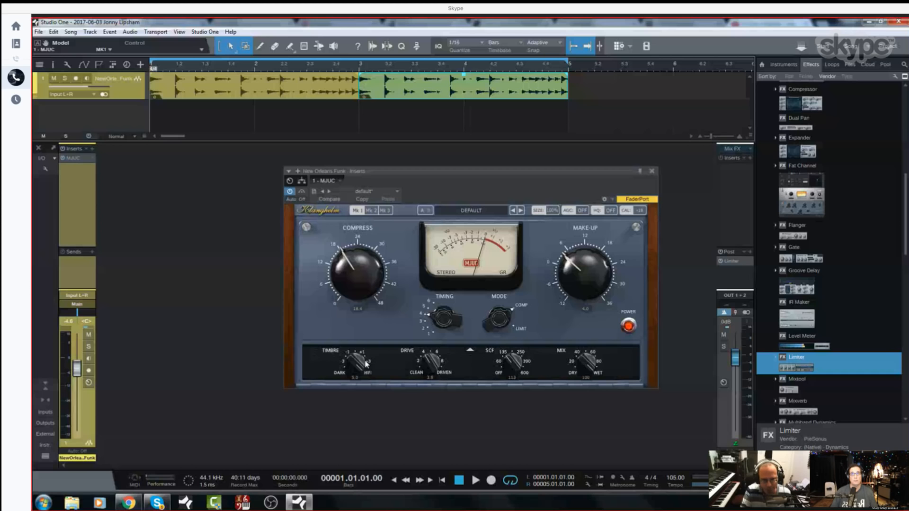
Step: Collapse and reopen the MJUC lower control strip, and preview the Mk 2 model before returning to Mk 1
click(470, 351)
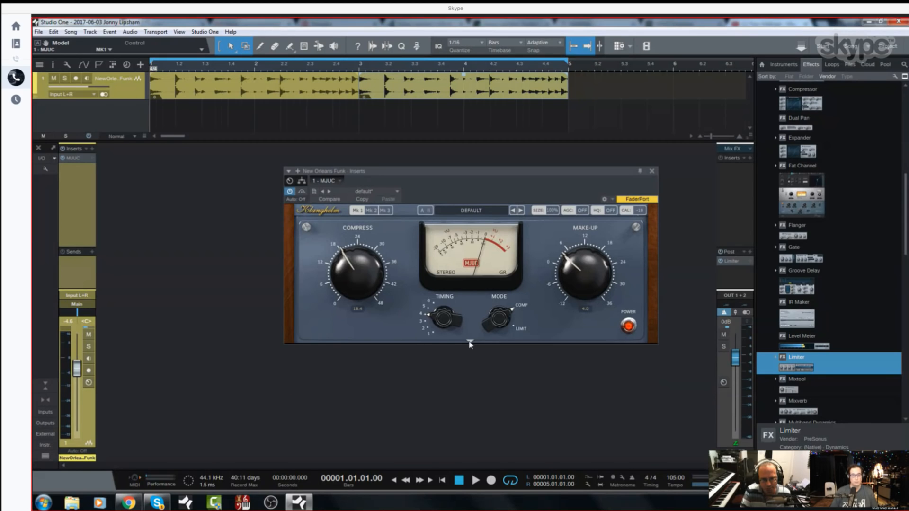
click(470, 343)
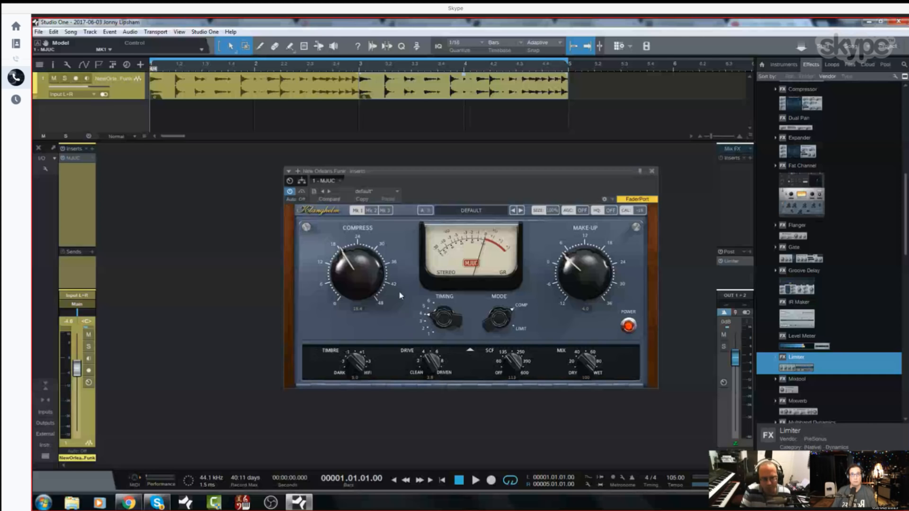
click(371, 213)
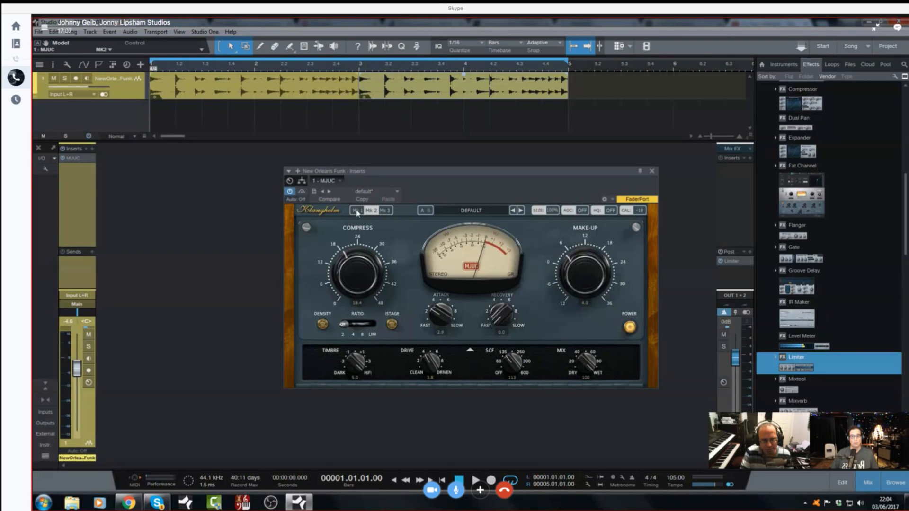
click(357, 211)
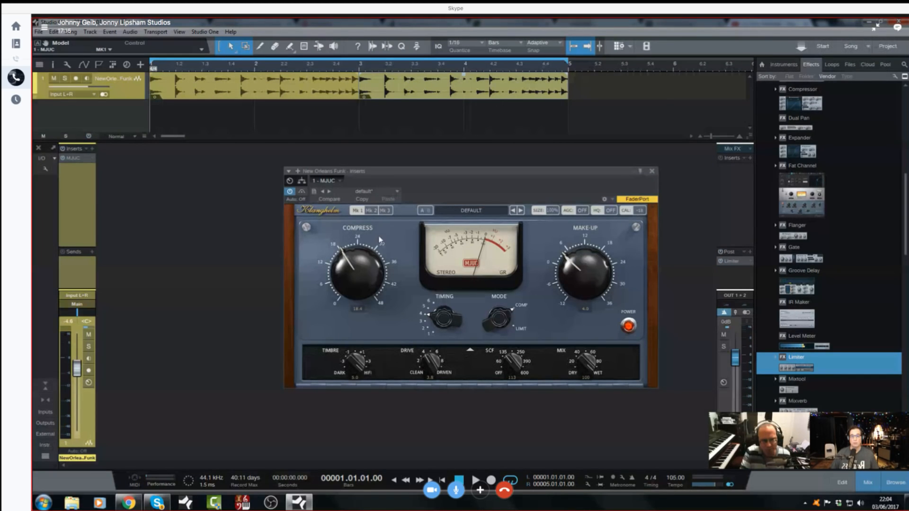
Step: Compare the MJUC models by viewing Mk 2 and Mk 3 with the lower controls hidden, ending on Mk 1
click(371, 210)
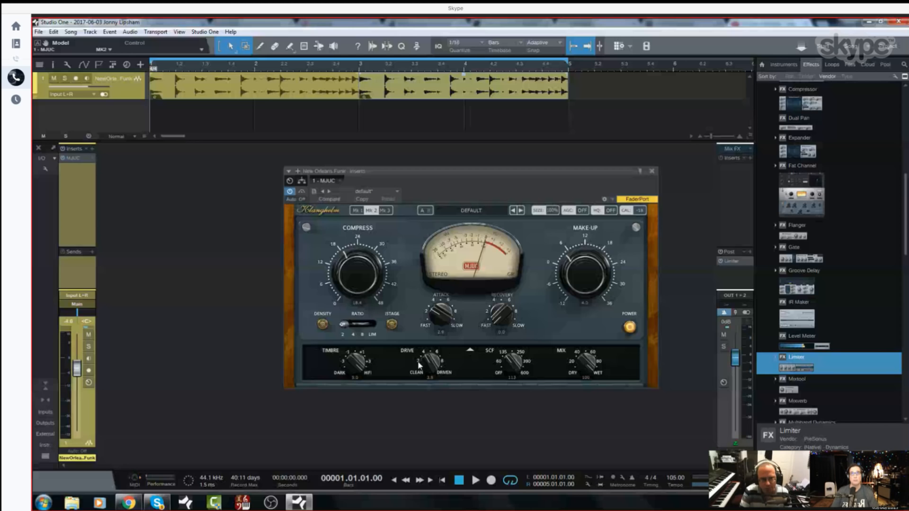
click(469, 349)
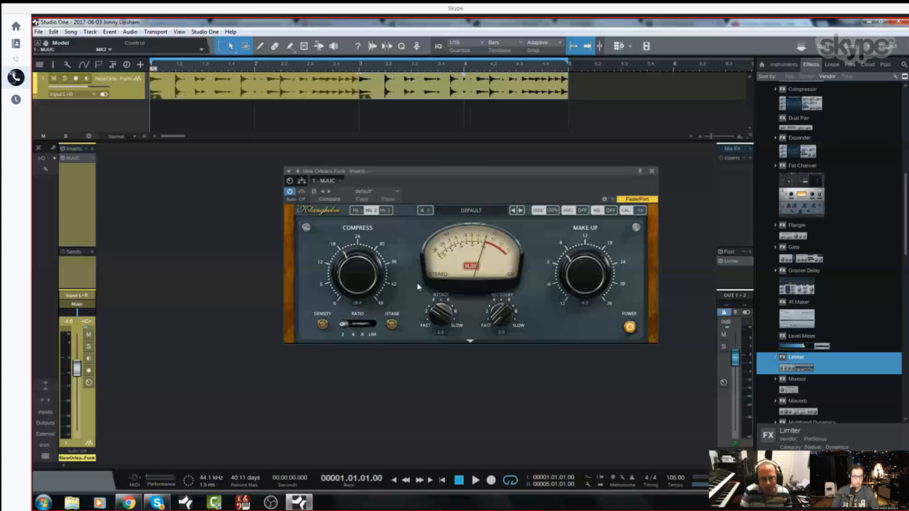
click(386, 210)
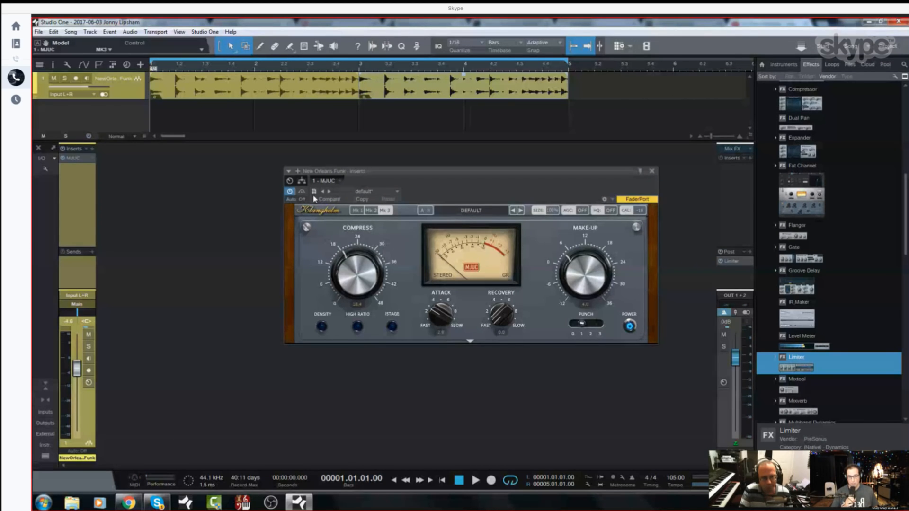
click(357, 211)
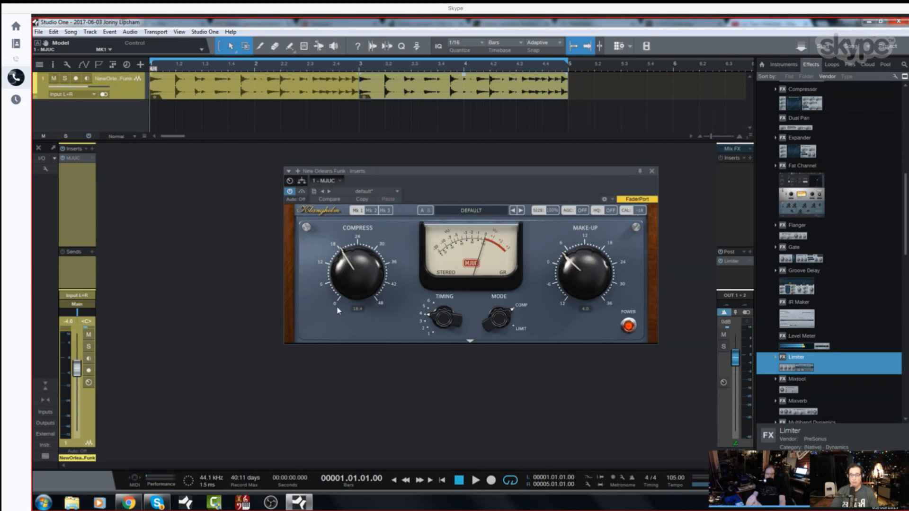
Step: Switch to the browser to view the Klanghelm MJUC product page and return to Studio One
click(867, 23)
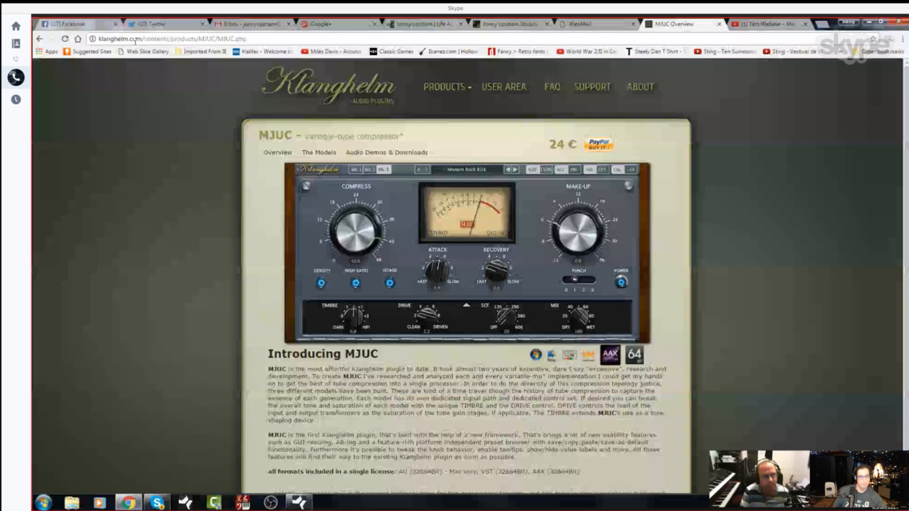
mouse_move(469, 90)
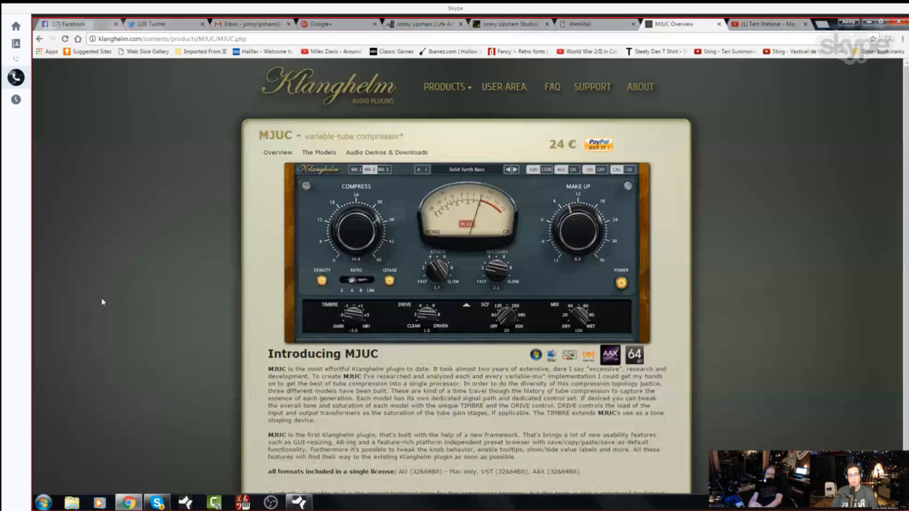
key(alt+Tab)
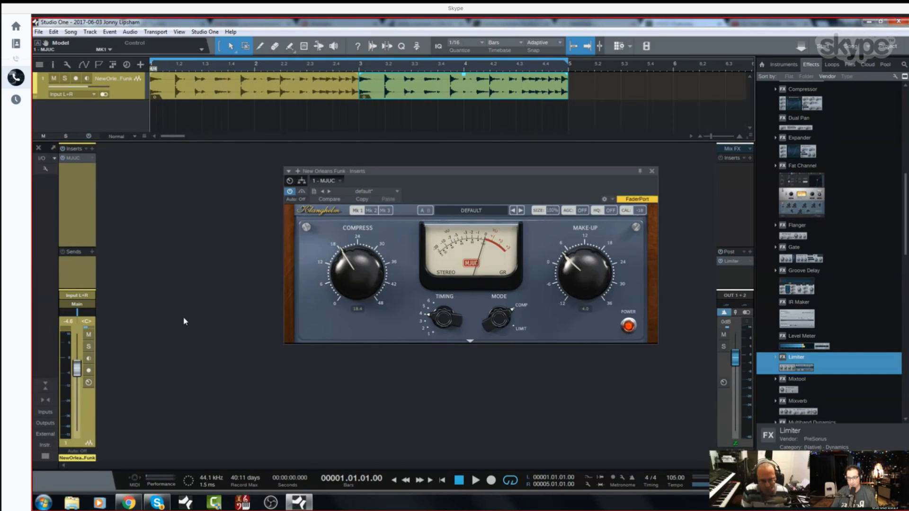
Step: Play the drum loop and compare its sound with the MJUC bypassed and re-enabled
key(space)
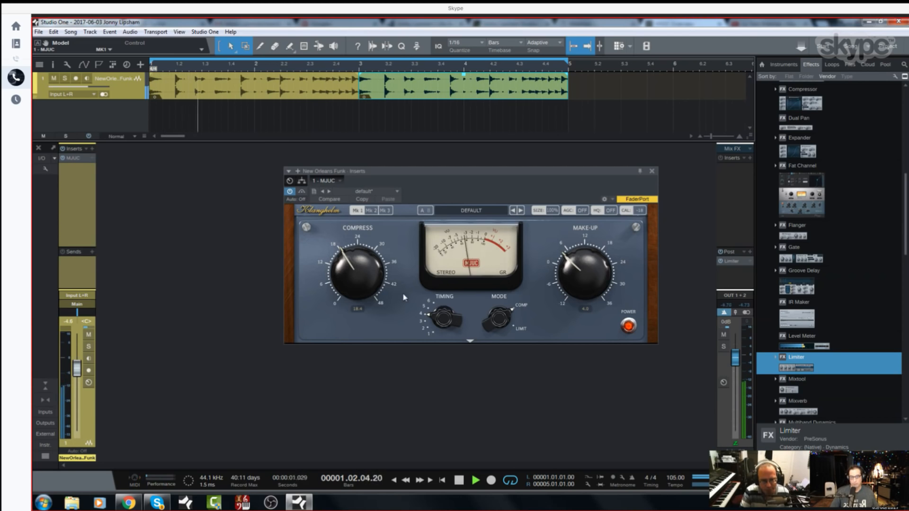
click(290, 194)
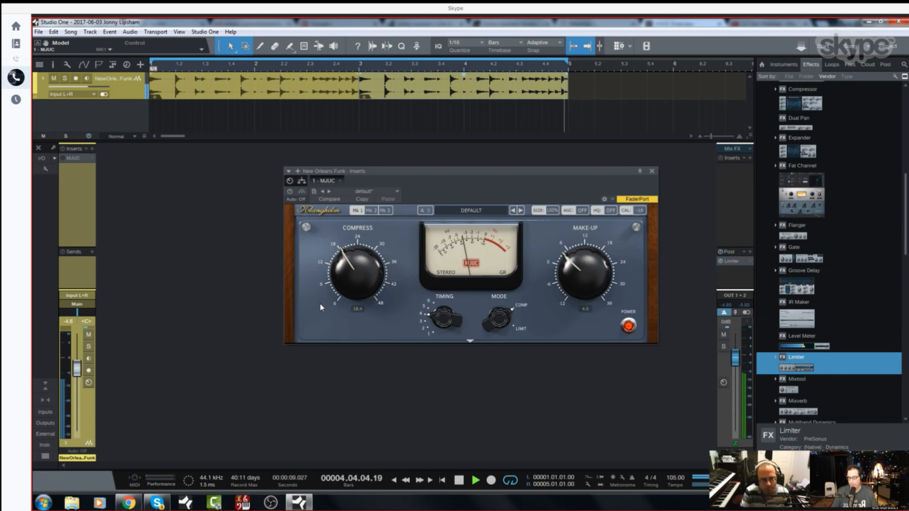
click(290, 193)
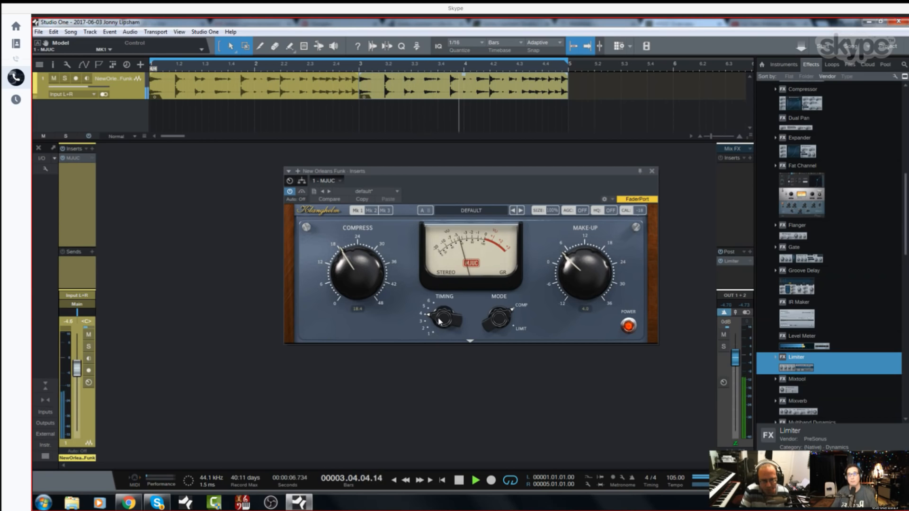
Step: Audition each MJUC Timing position from 1 to 6 on the playing loop and set Timing back to 1
drag(440, 324, 442, 359)
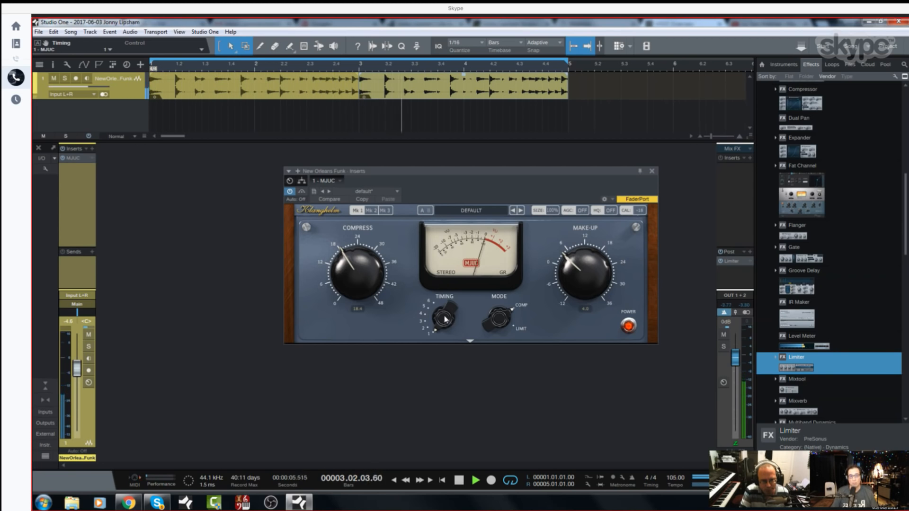
drag(447, 317, 442, 312)
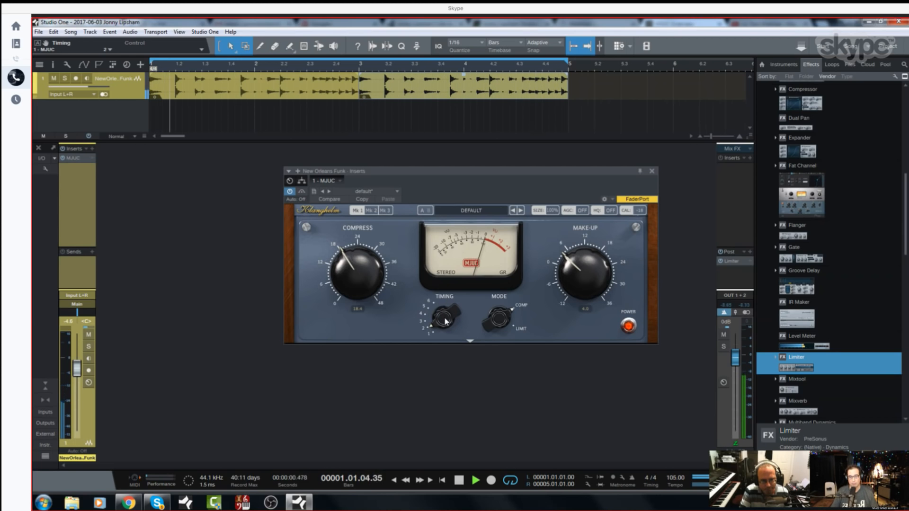
drag(440, 302, 440, 300)
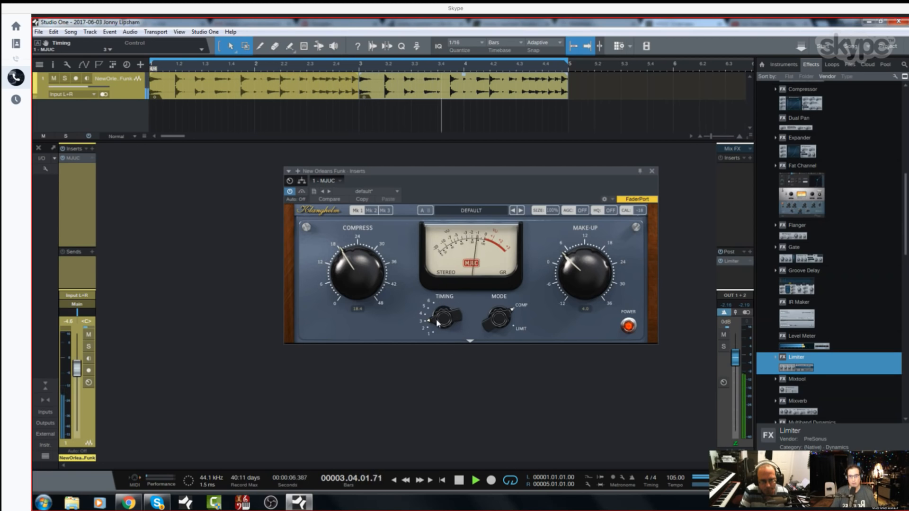
drag(438, 325, 436, 307)
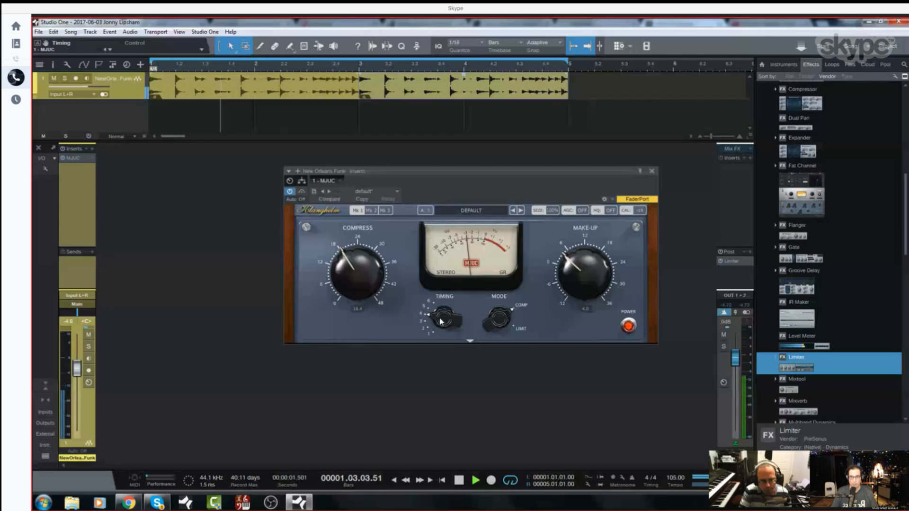
drag(442, 314, 444, 308)
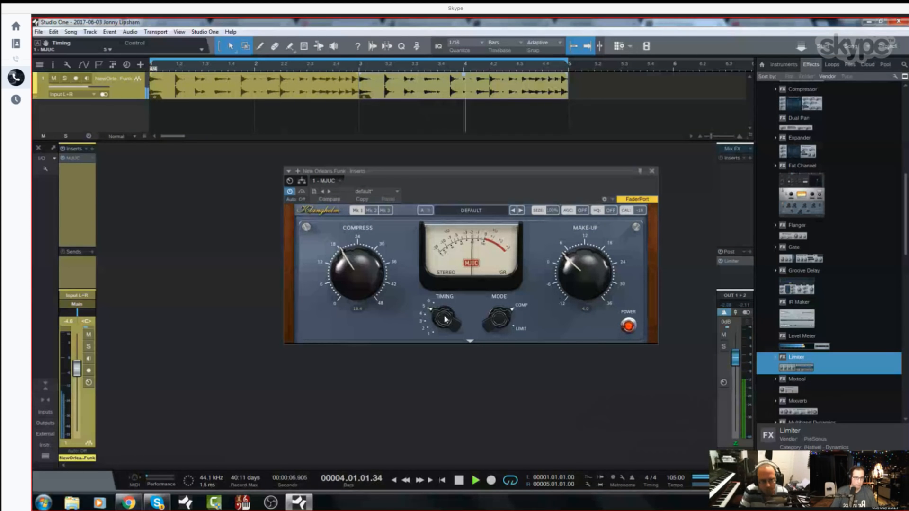
drag(447, 307, 448, 304)
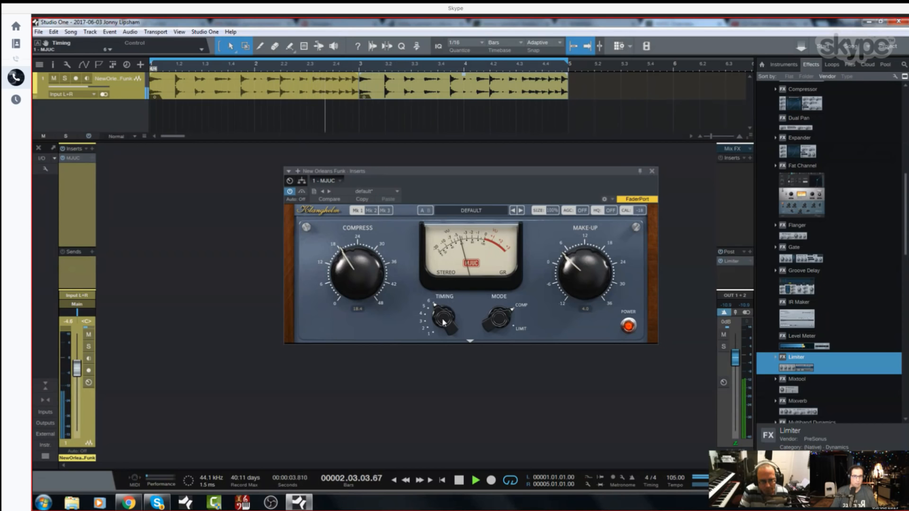
drag(444, 320, 449, 421)
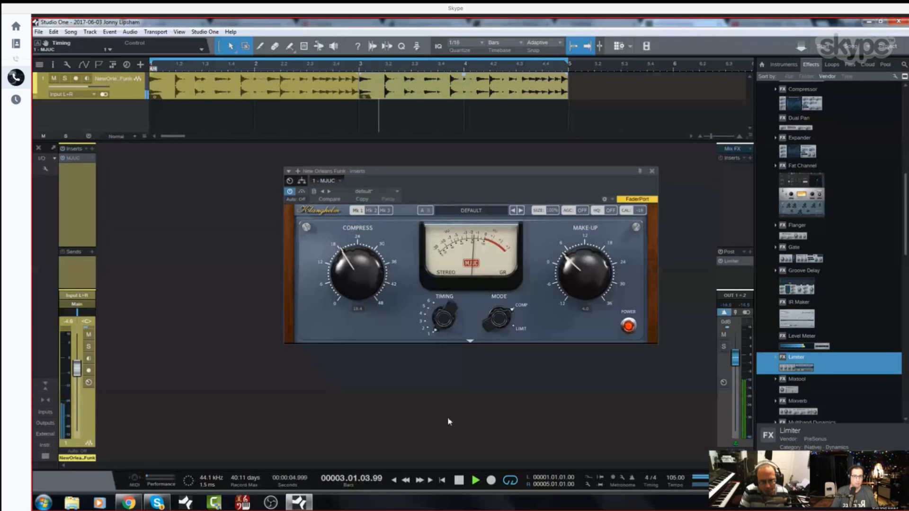
Step: Show the lower control strip, sweep Timbre to the dark side and bring it back up to 5.0
click(471, 342)
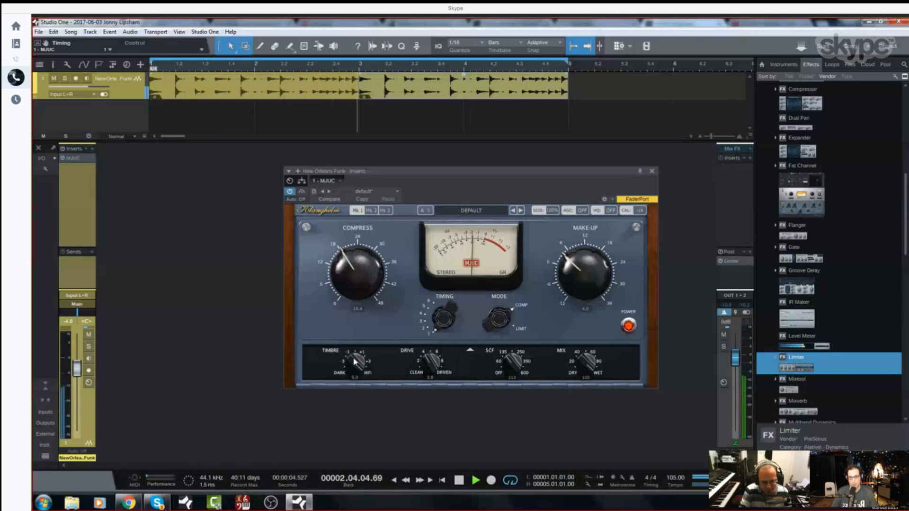
drag(355, 361, 363, 498)
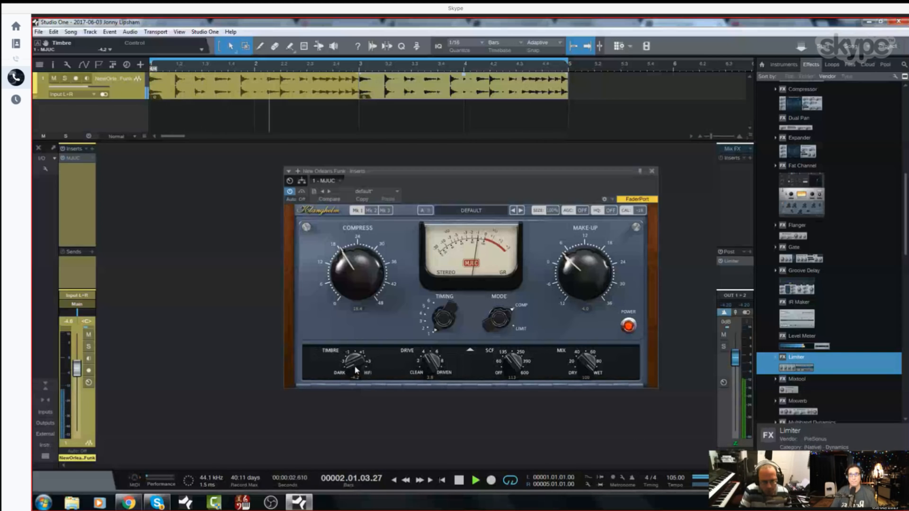
drag(356, 370, 406, 218)
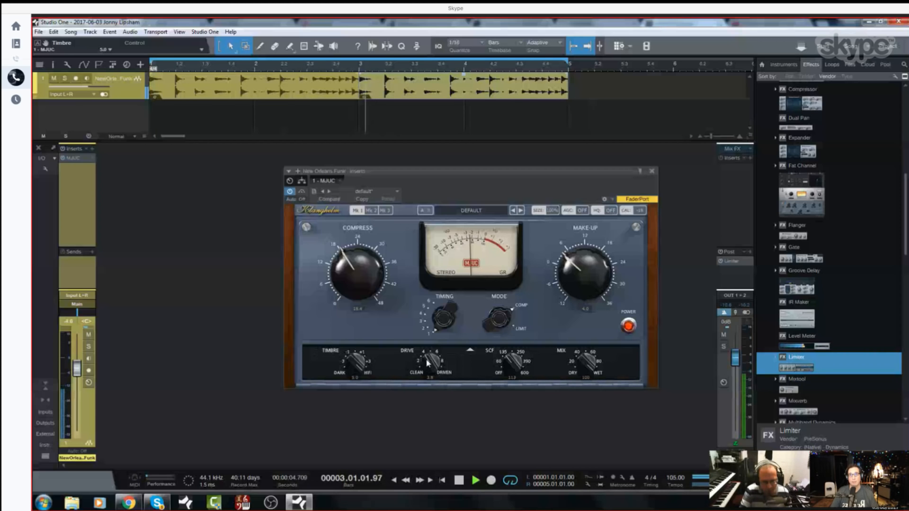
Step: Audition the Drive control from clean to driven on the loop, lower it to 0.0 and stop playback
drag(426, 363, 427, 434)
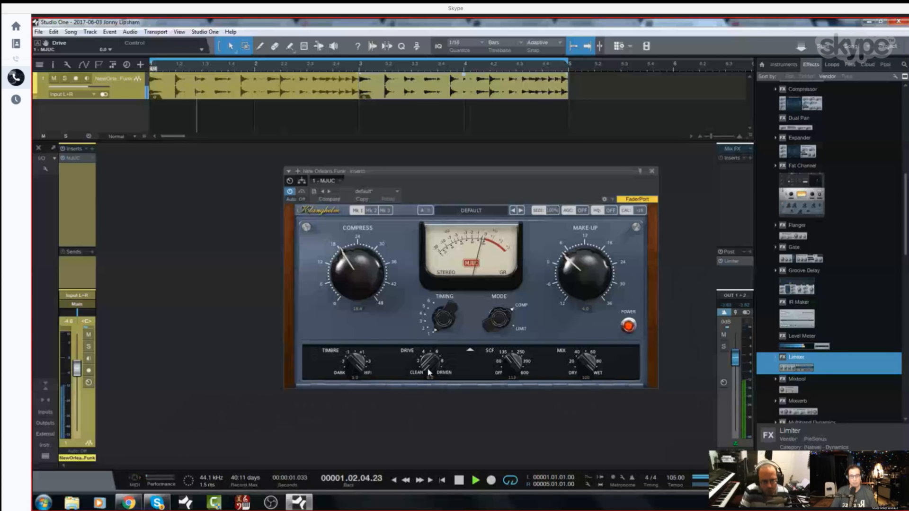
drag(429, 372, 436, 218)
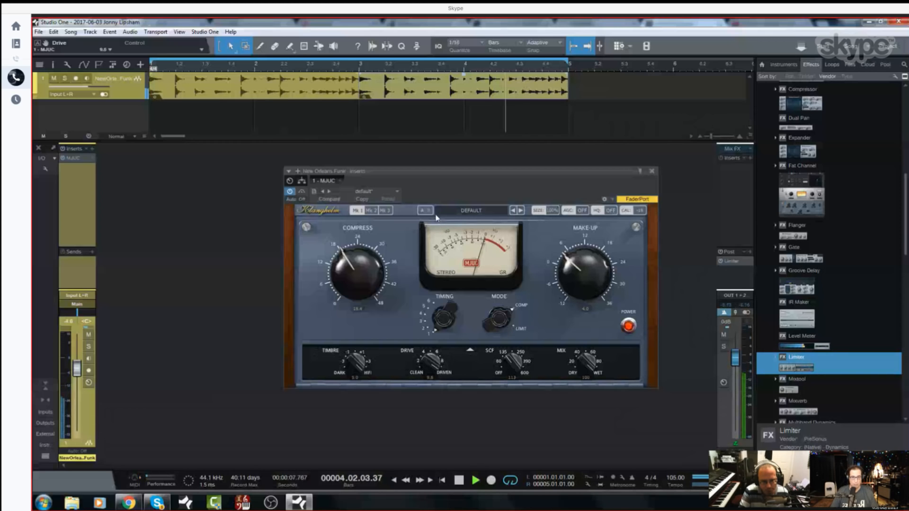
drag(428, 366, 432, 367)
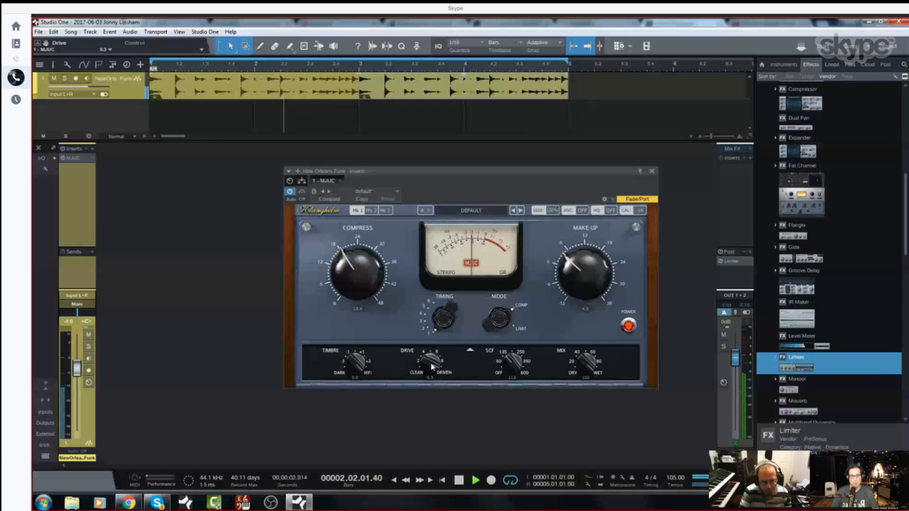
scroll(431, 367, down, 3)
scroll(431, 362, down, 6)
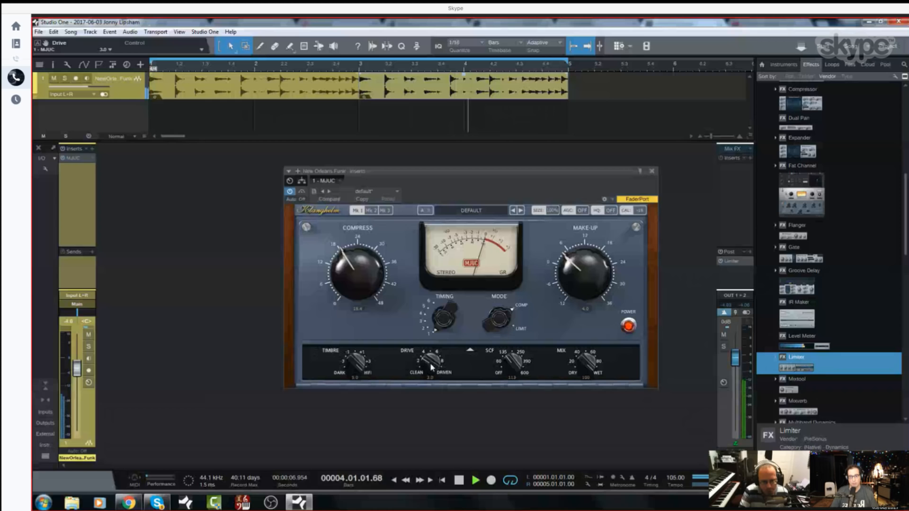
scroll(430, 363, down, 1)
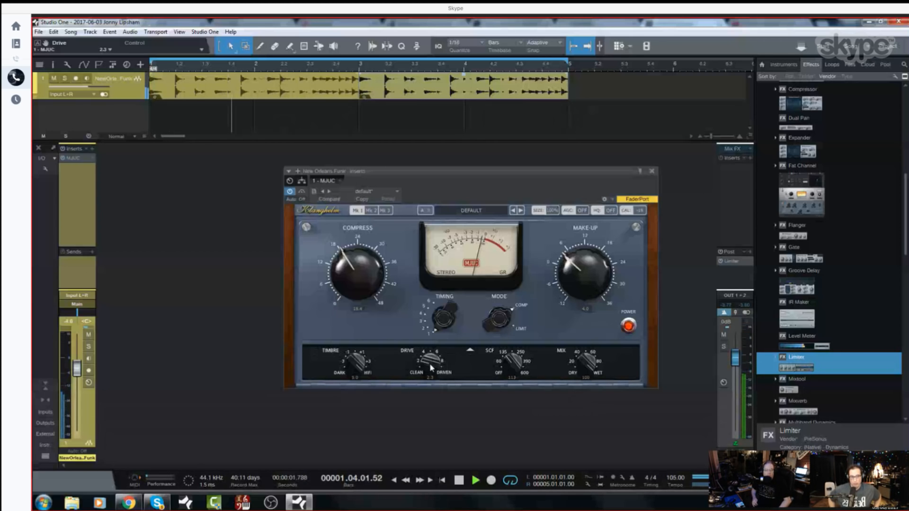
scroll(430, 362, down, 3)
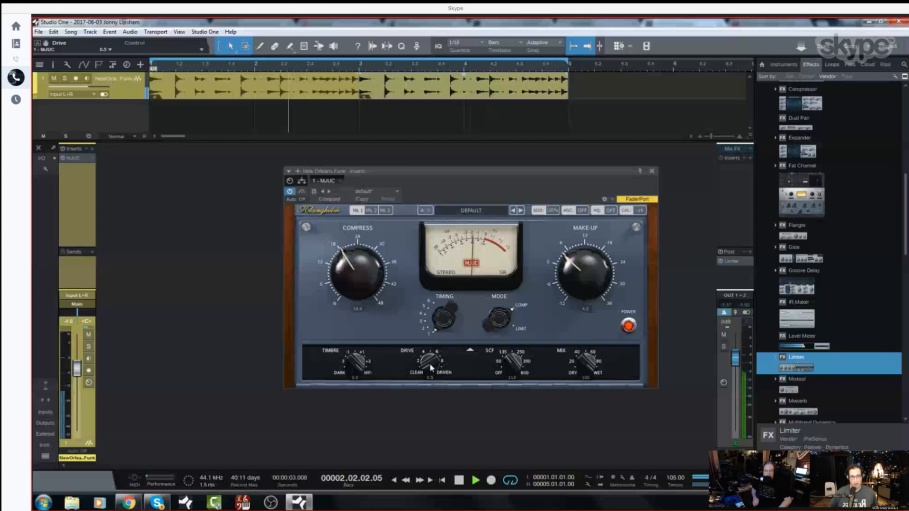
scroll(430, 363, down, 1)
key(space)
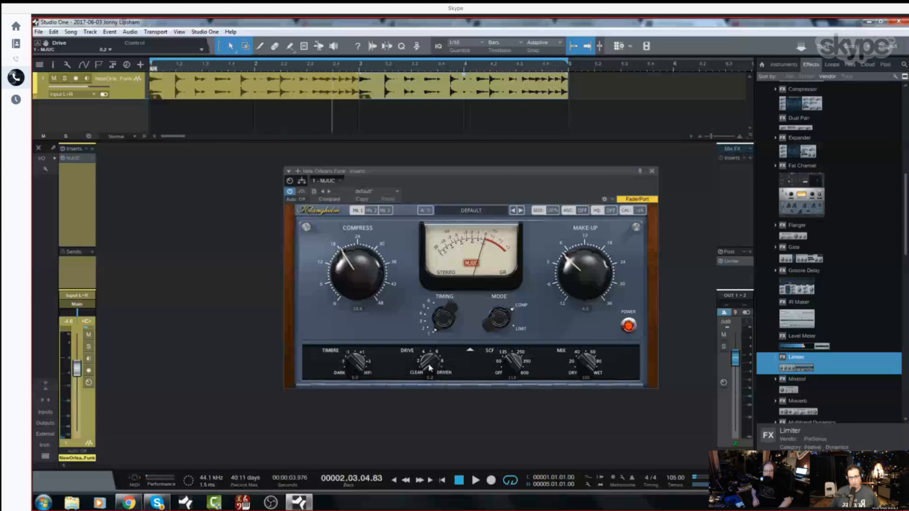
scroll(430, 367, down, 1)
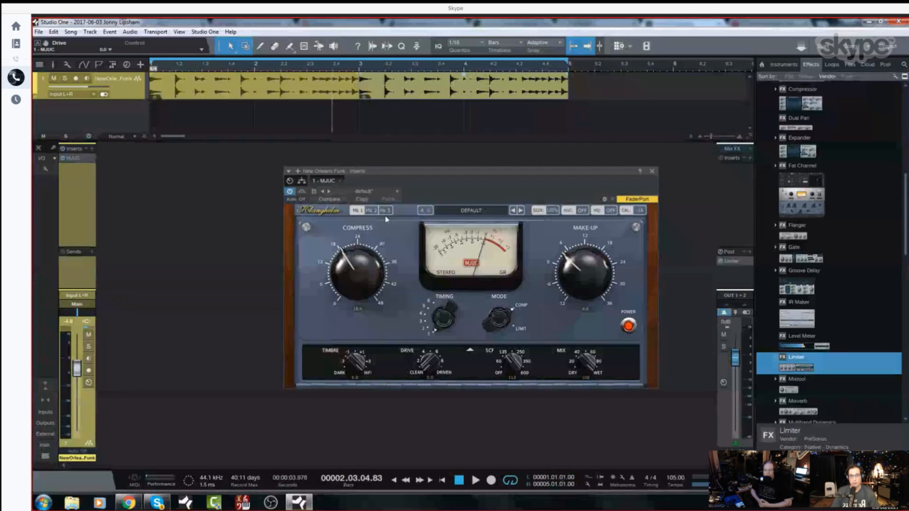
Step: Try the MJUC interface size at 50%, 125% and 150%, and return it to 100%
click(553, 213)
click(553, 223)
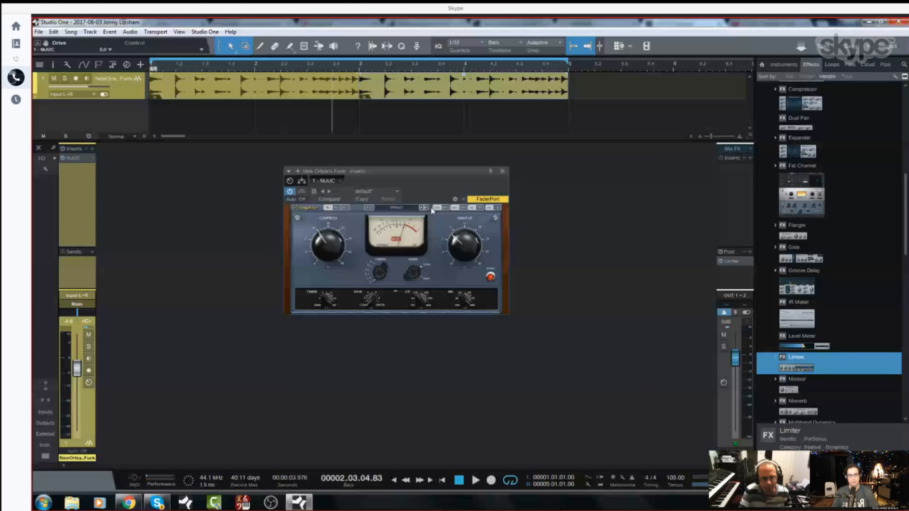
click(435, 208)
click(444, 232)
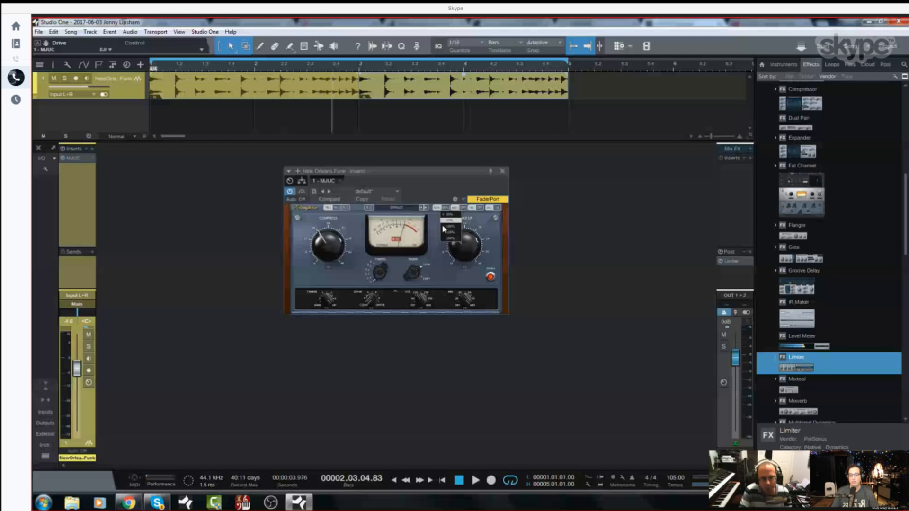
click(618, 212)
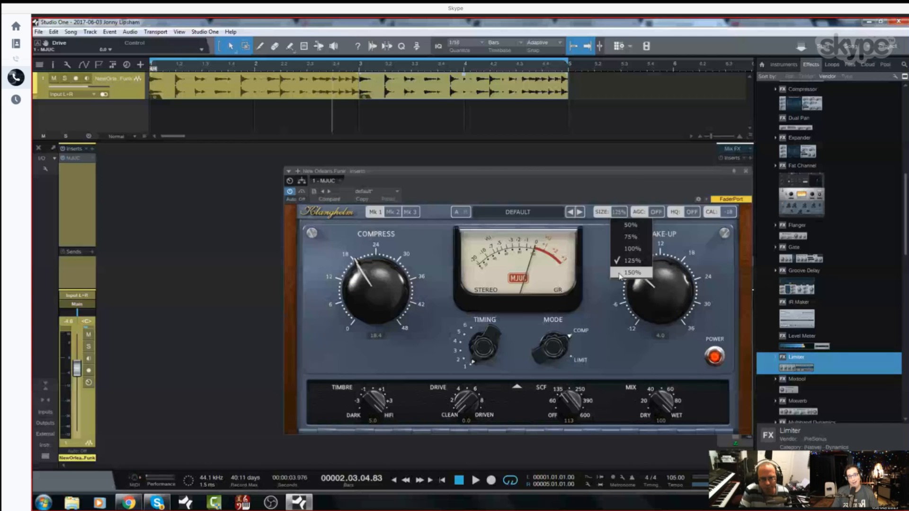
click(621, 277)
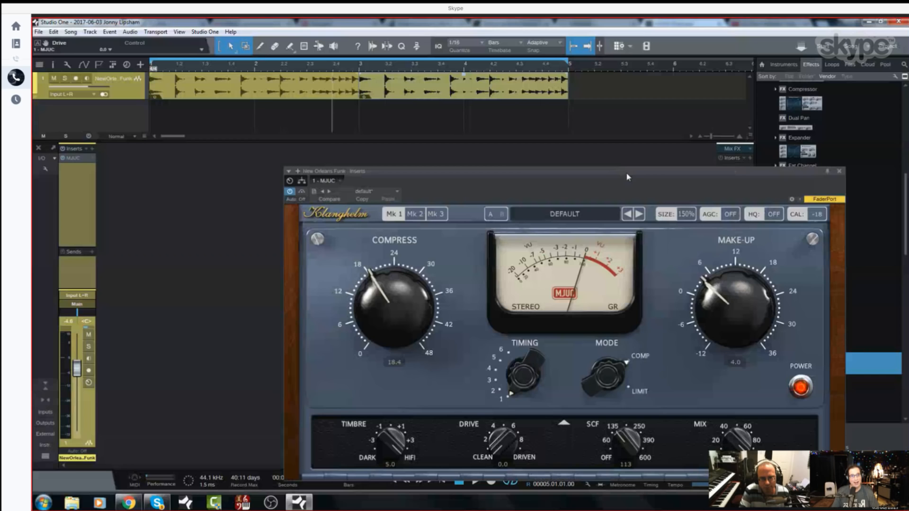
drag(627, 177, 403, 123)
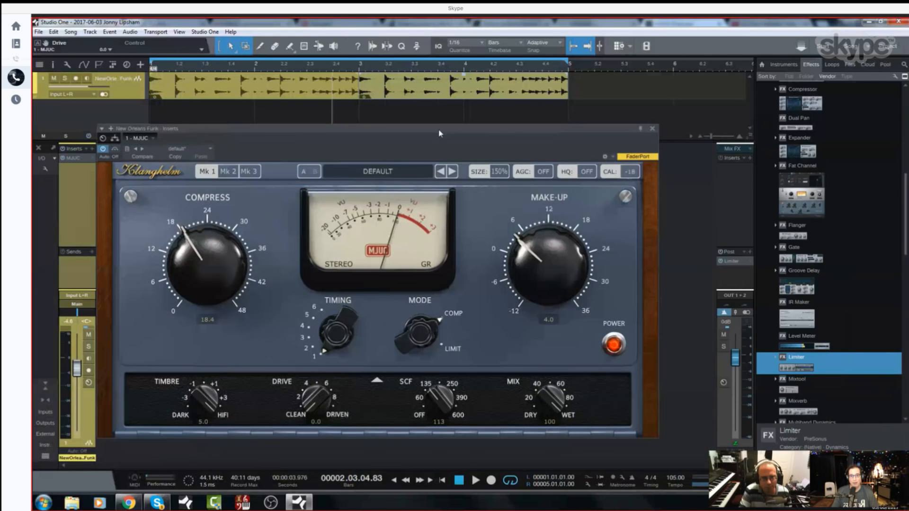
click(499, 171)
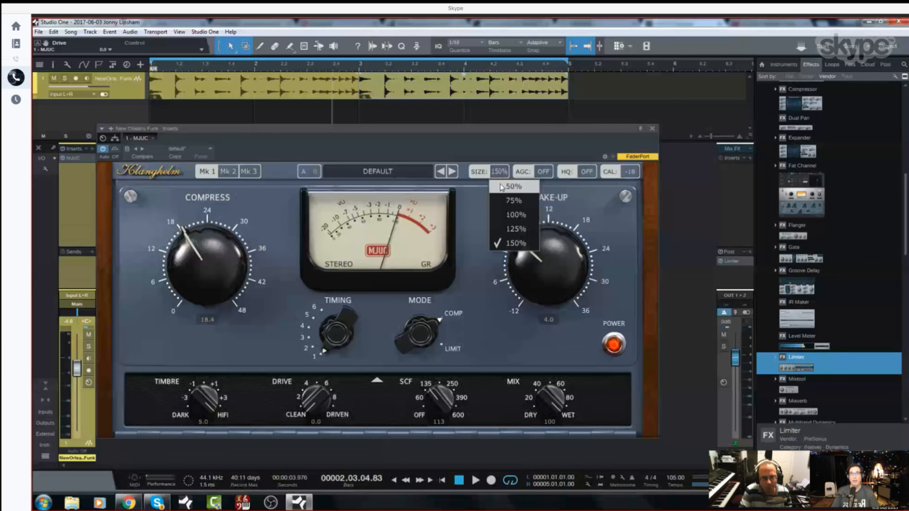
click(506, 213)
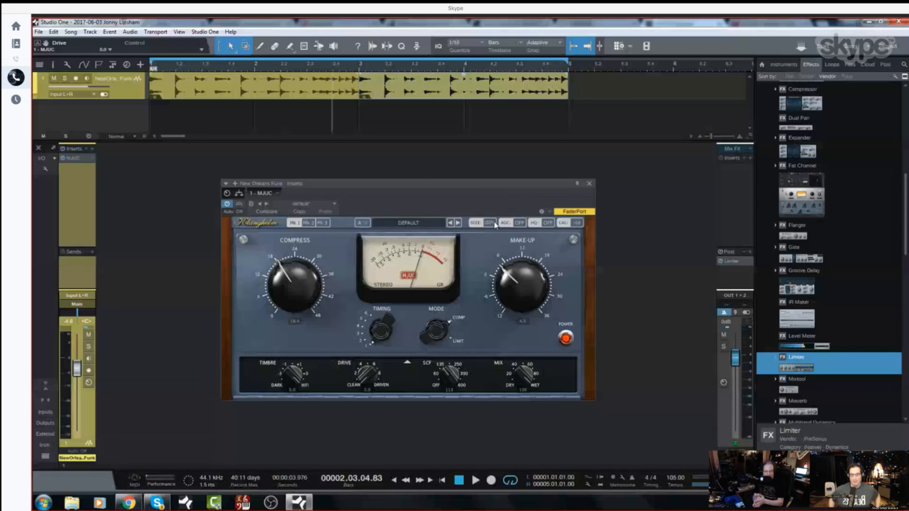
Step: Set the MJUC interface size to 150% and reposition its window so the whole interface fits on screen
click(495, 224)
click(492, 274)
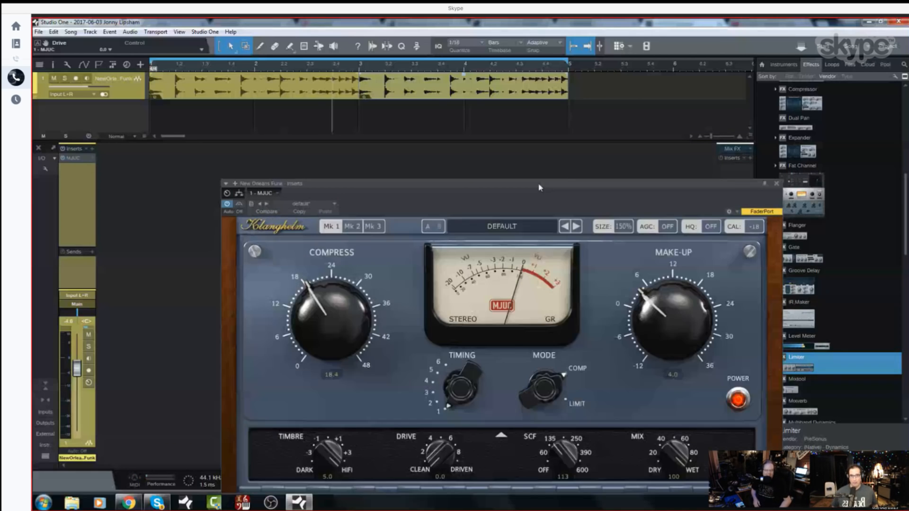
drag(540, 187, 451, 108)
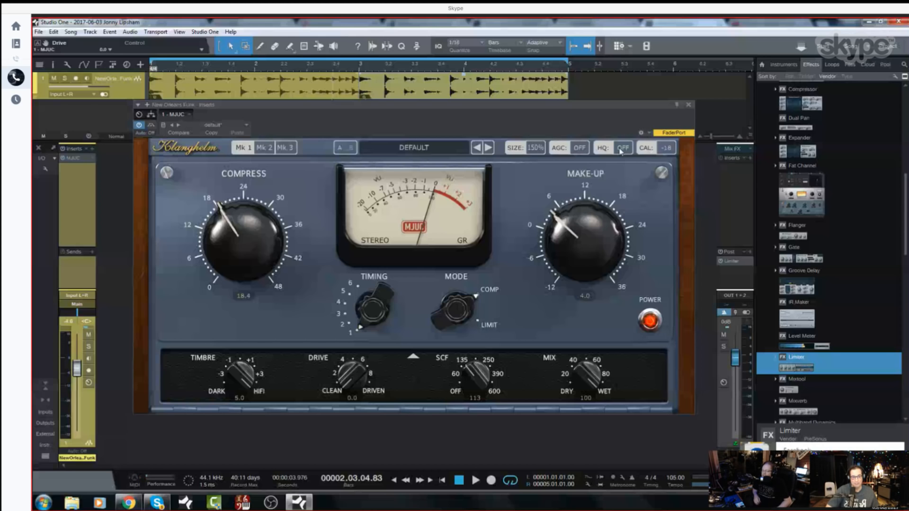
Step: Play the drum loop, compare HQ on and off, leave HQ on and stop playback
key(space)
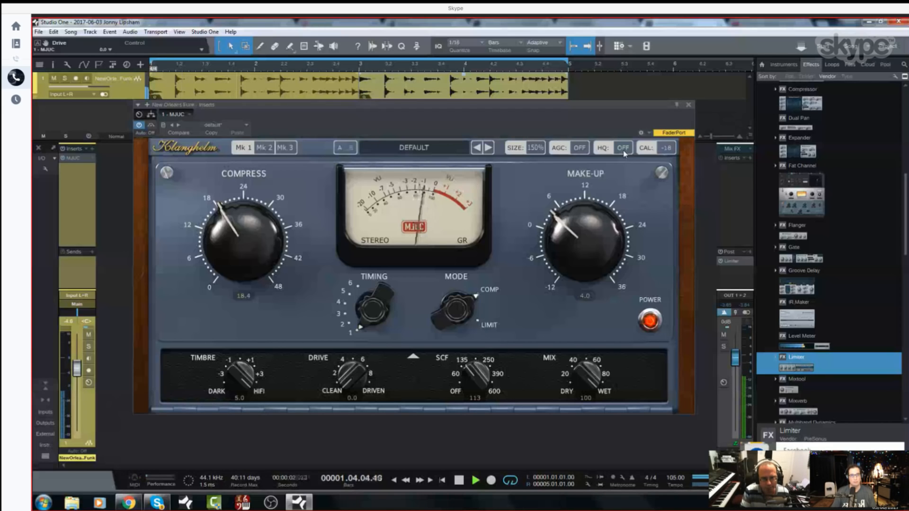
click(623, 148)
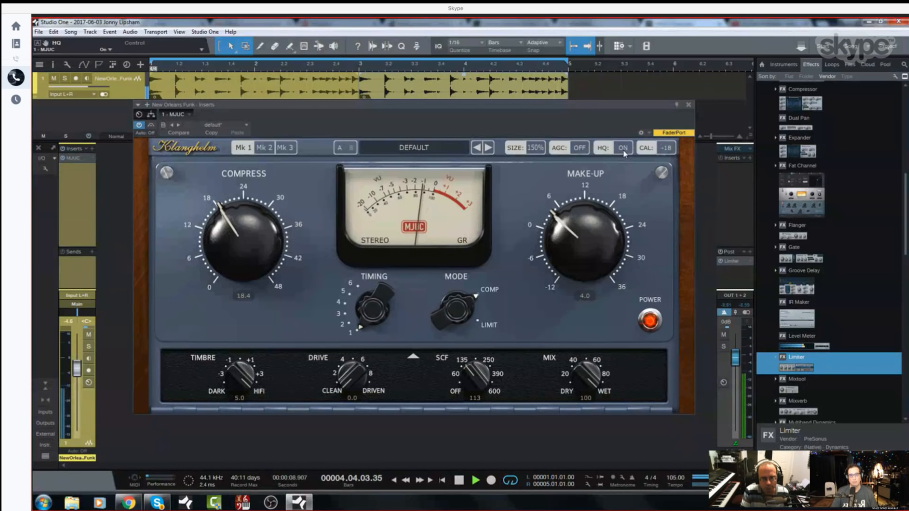
click(622, 148)
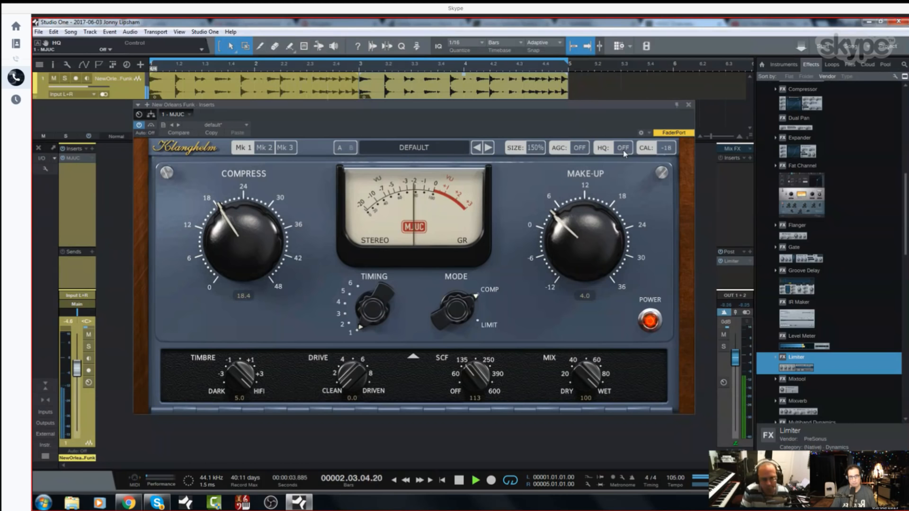
click(623, 148)
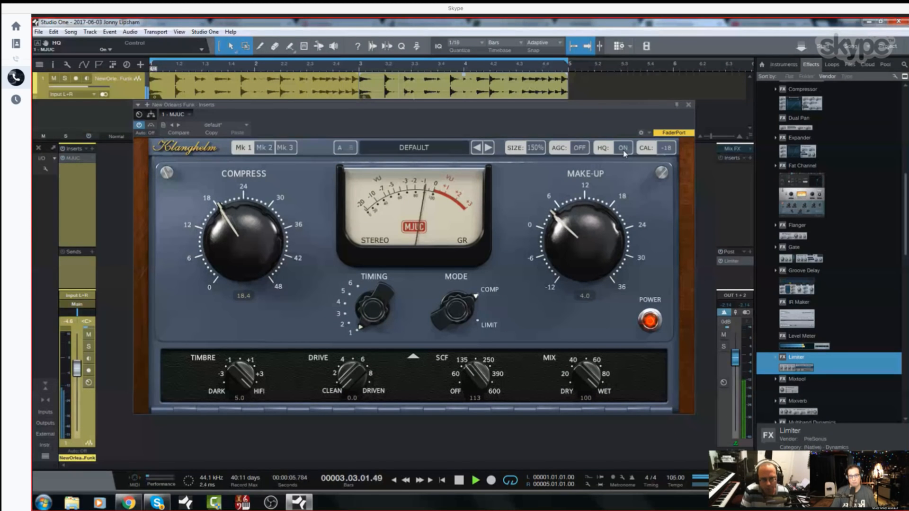
key(space)
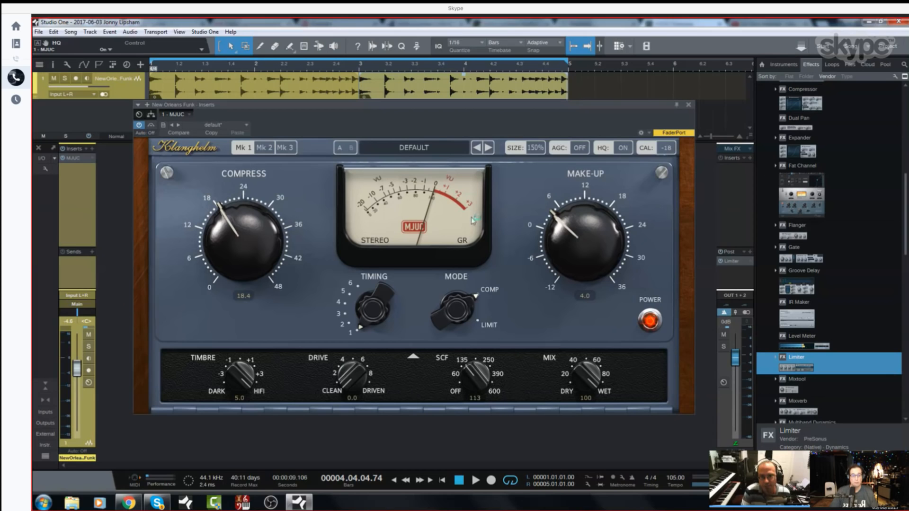
Step: Set the MJUC Timing to 2 and close its window
click(388, 289)
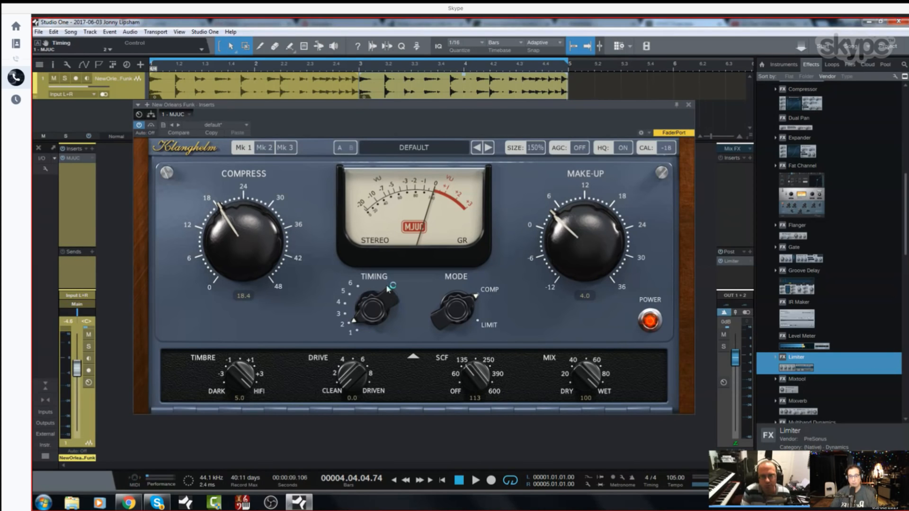
click(689, 106)
Step: Insert the Klanghelm MJUCjr on the New Orleans Funk track and check its preset list
scroll(805, 198, up, 10)
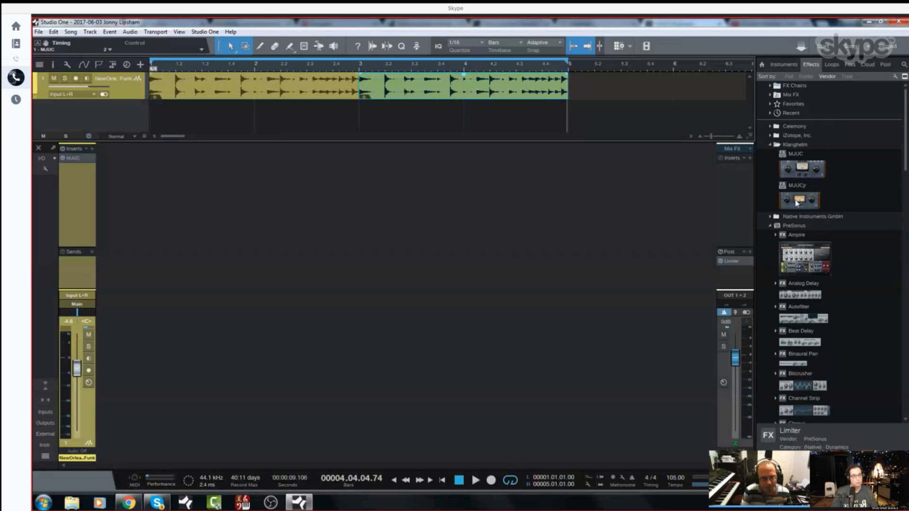
drag(796, 202, 68, 207)
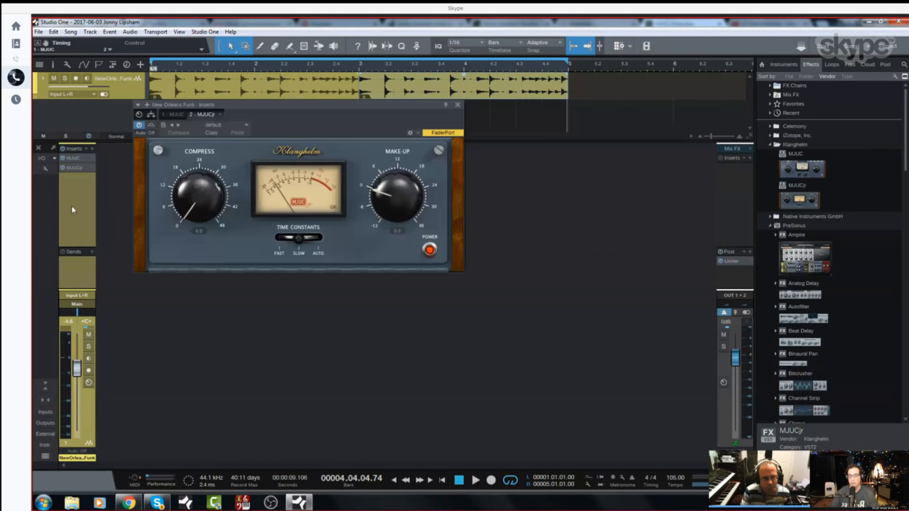
drag(315, 108, 412, 177)
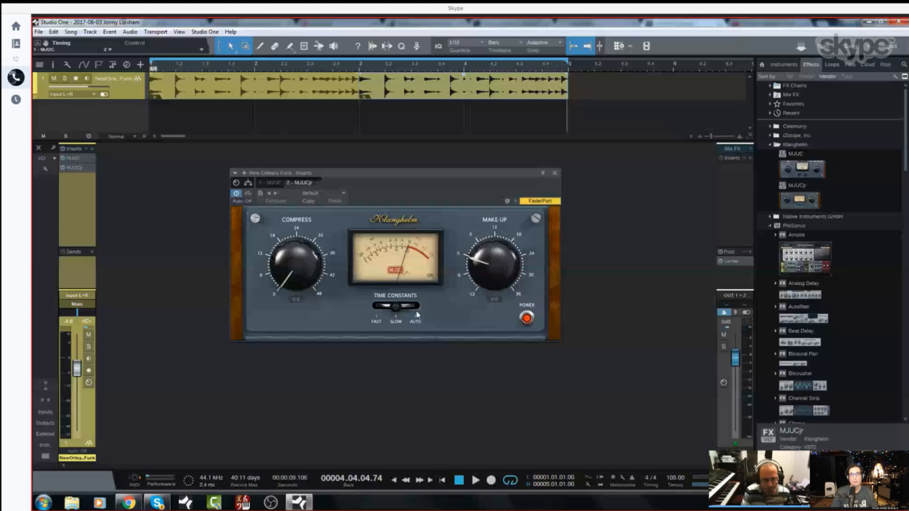
click(344, 194)
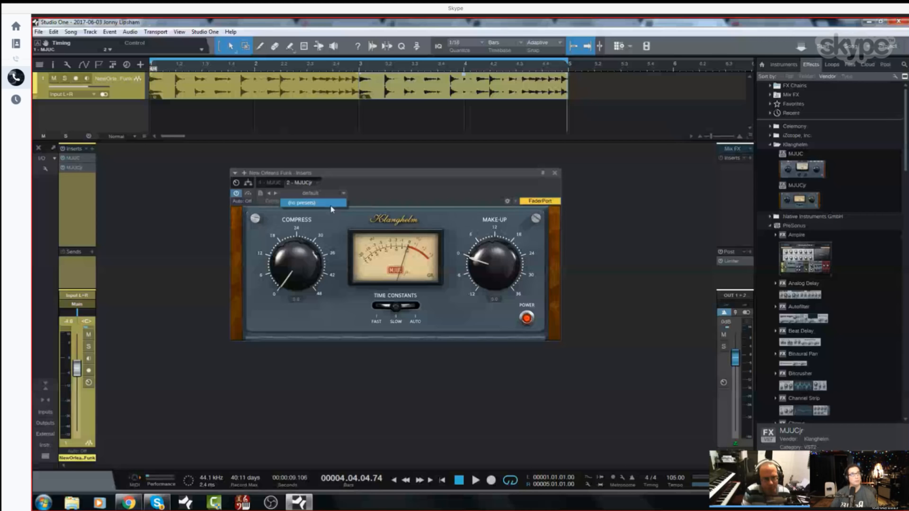
click(331, 205)
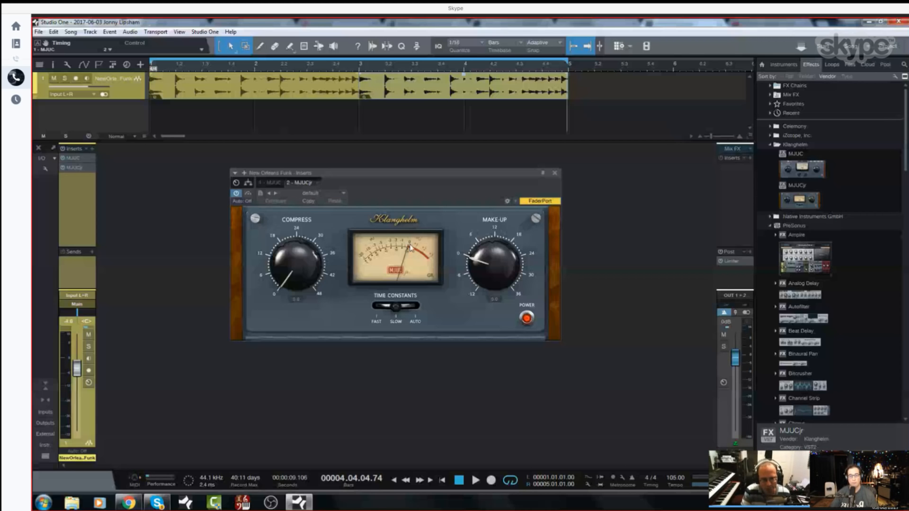
Step: Close the MJUCjr window and remove MJUCjr from the track's inserts
click(555, 173)
right_click(93, 170)
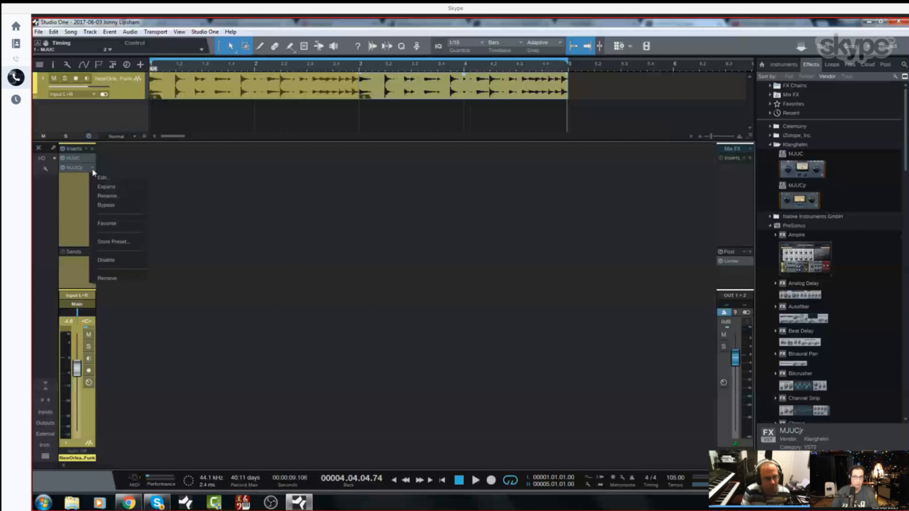
click(100, 277)
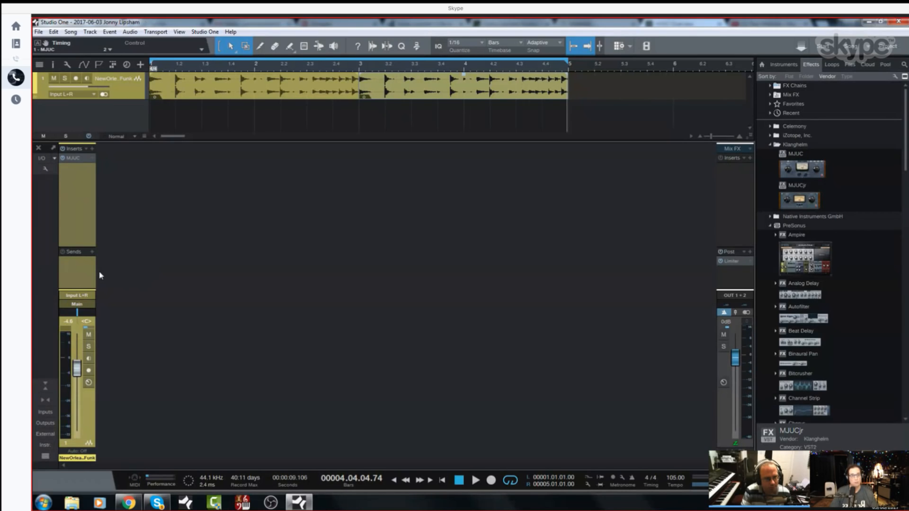
Step: Reopen the MJUC editor and look through its factory presets, including the Drums and Vocals categories
click(92, 159)
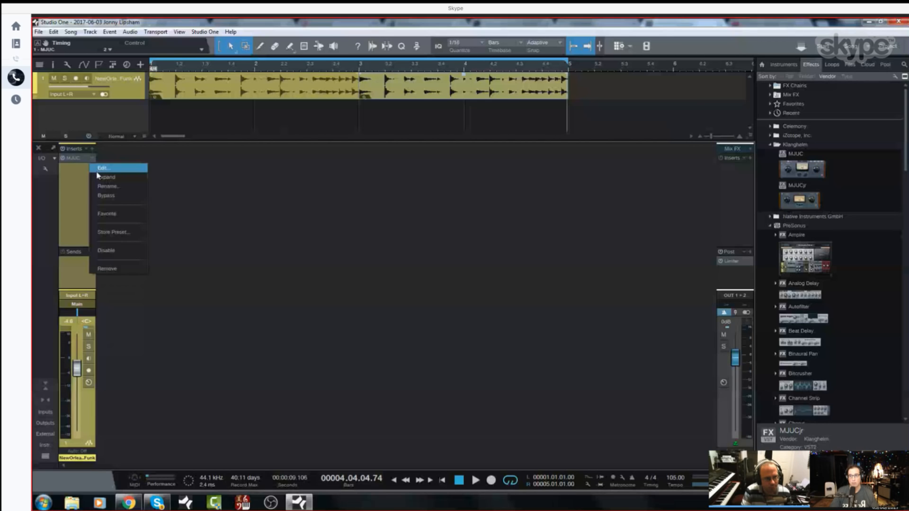
click(98, 171)
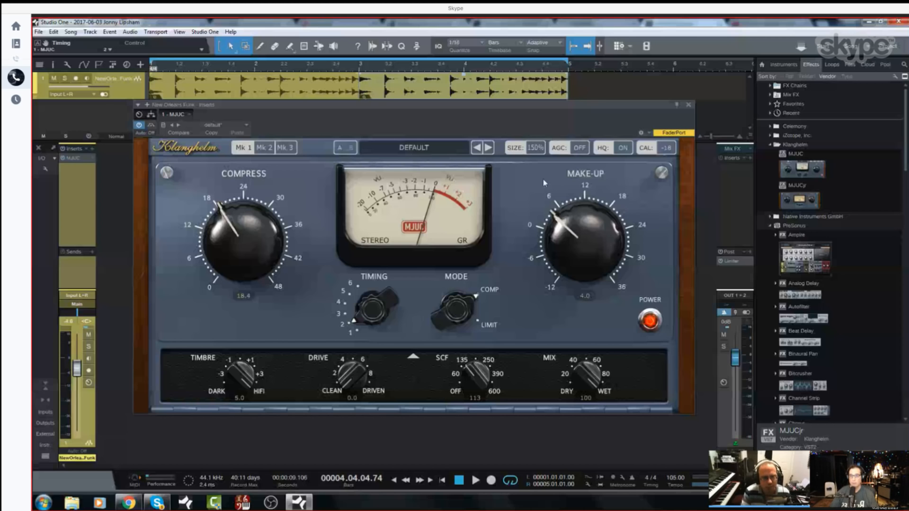
click(253, 128)
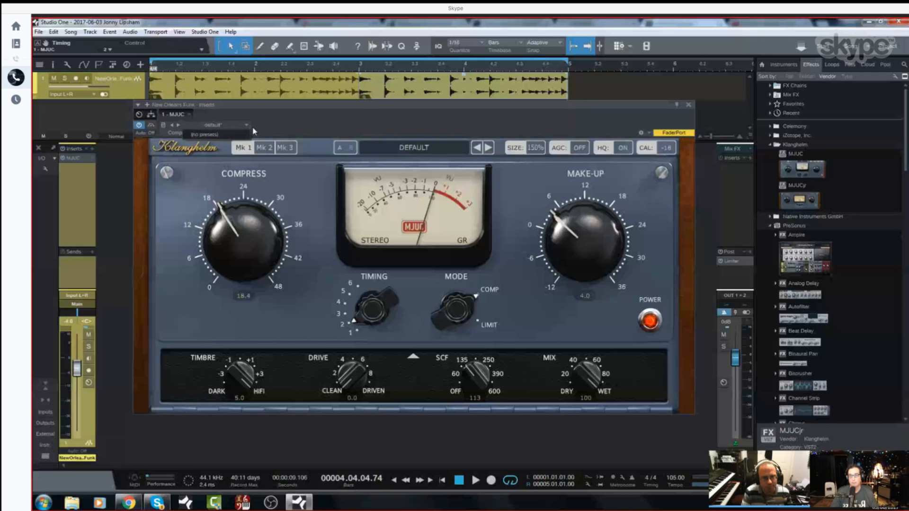
click(253, 131)
click(435, 150)
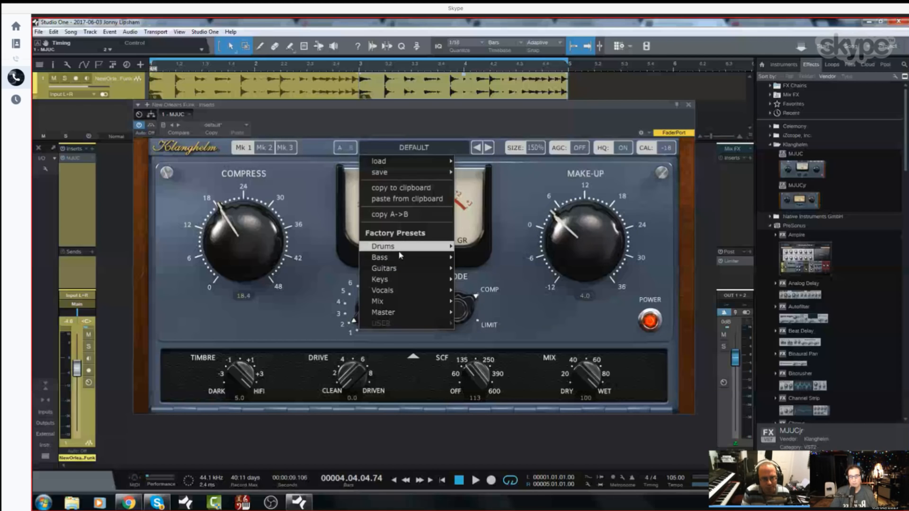
mouse_move(407, 251)
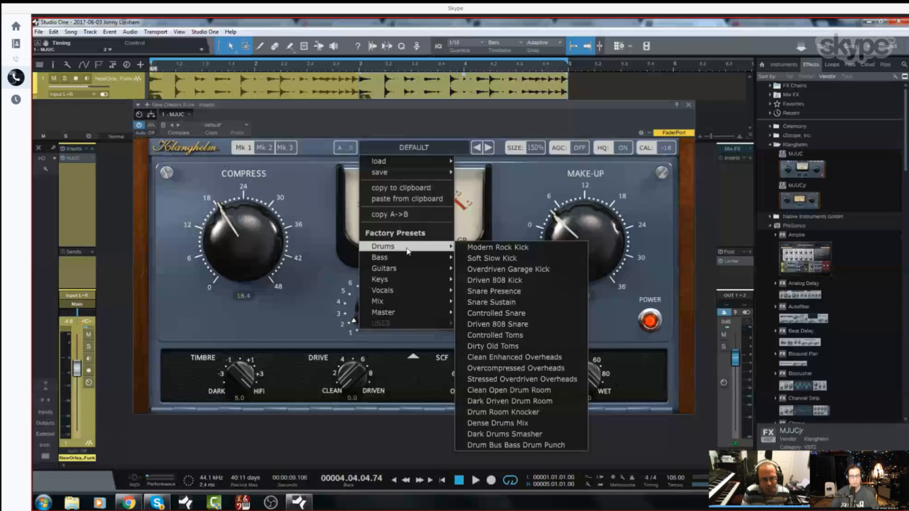
mouse_move(410, 273)
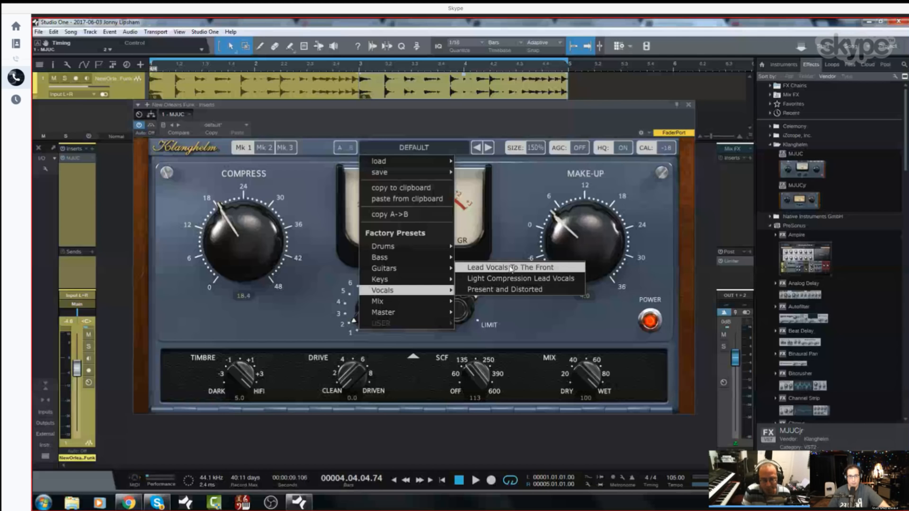
click(522, 235)
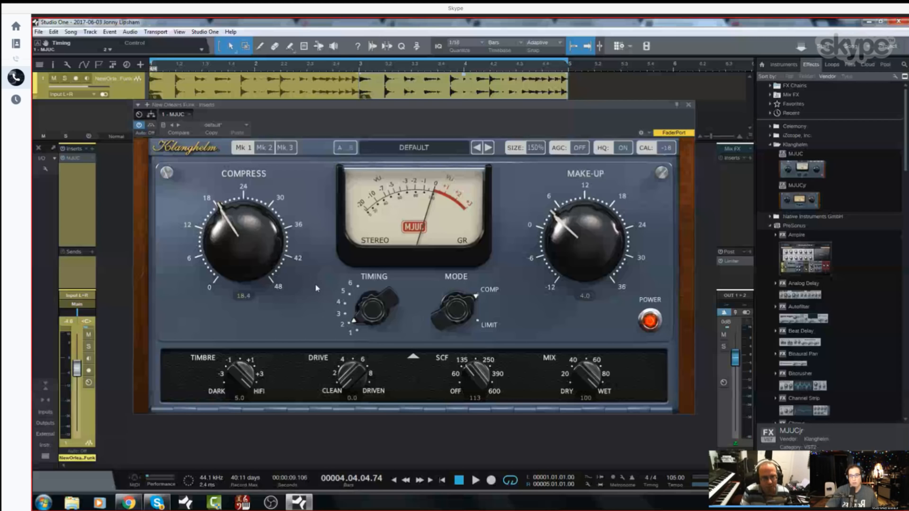
Step: Switch between the Mk 1 and Mk 2 models to compare their controls, ending on Mk 1
click(265, 149)
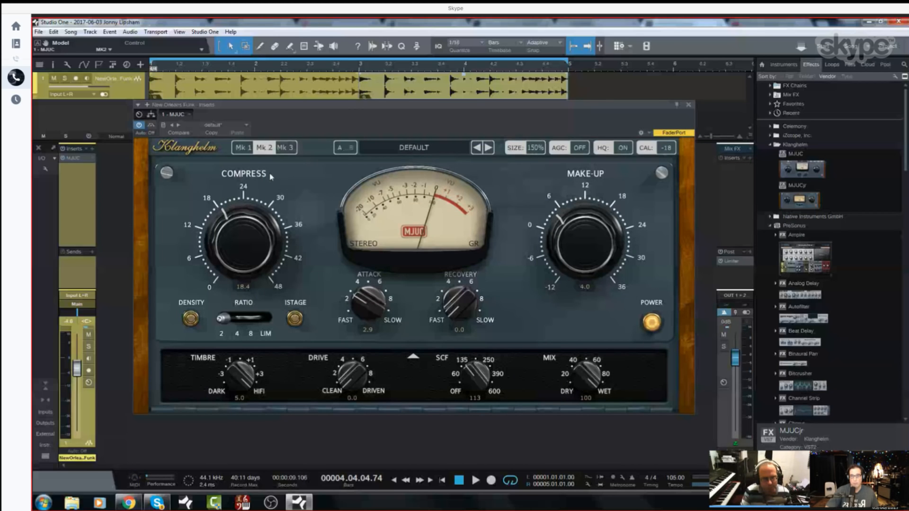
click(277, 149)
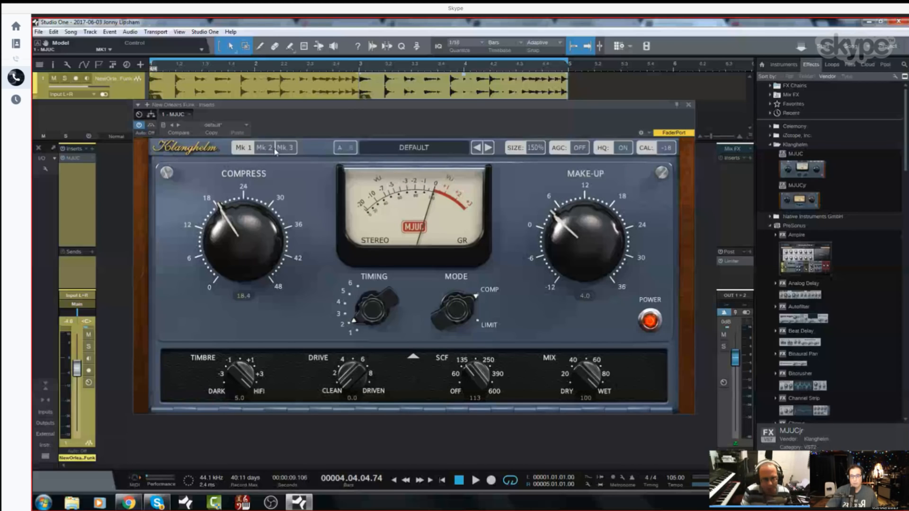
click(272, 148)
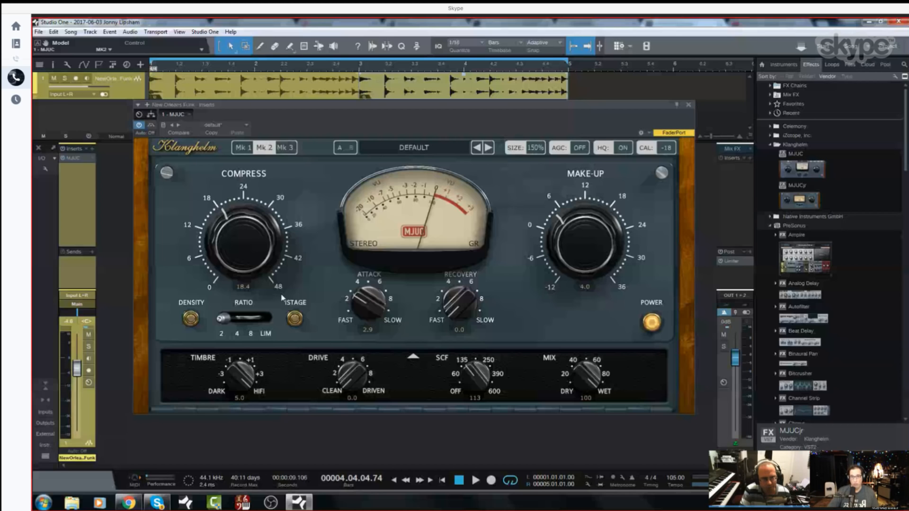
click(241, 149)
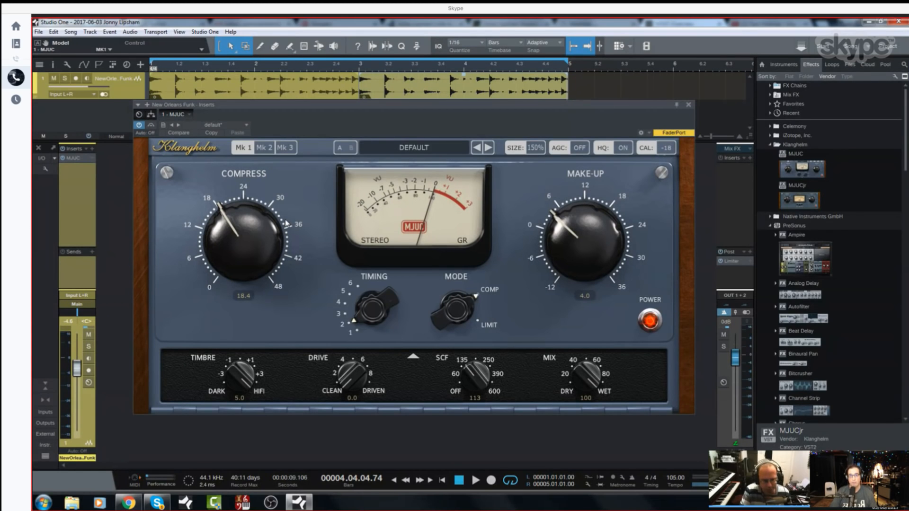
Step: Play the drum loop through Mk 1 and switch the MJUC to Mk 2 during playback
key(space)
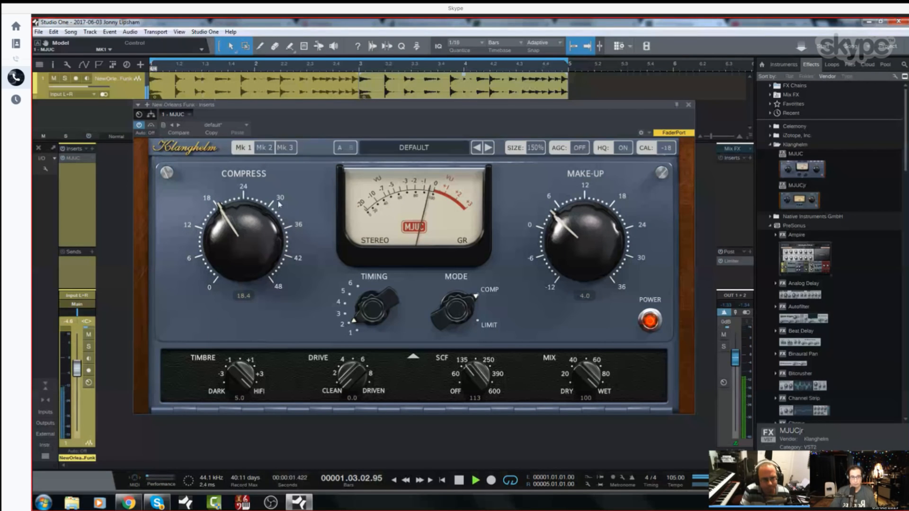
click(267, 150)
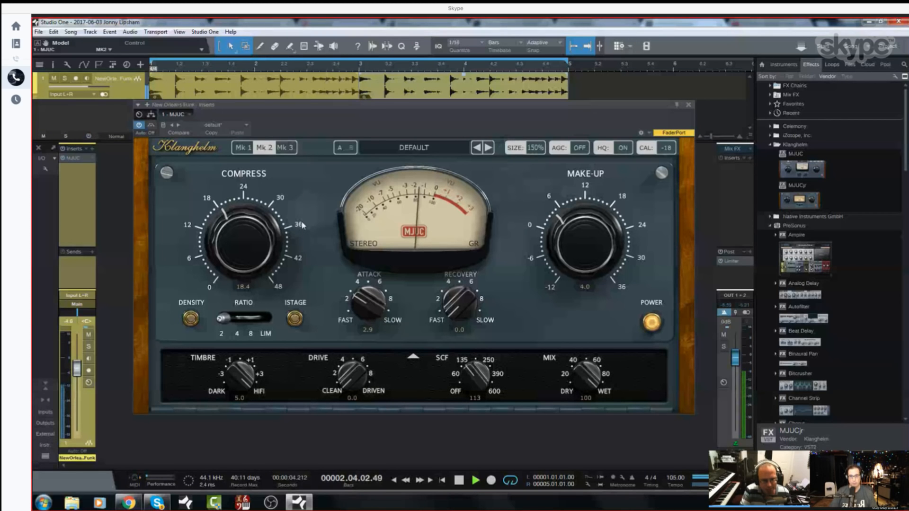
Step: Restart the drum loop and audition the Mk 2 ratio settings 4, 8 and LIM, returning the ratio to 2
key(space)
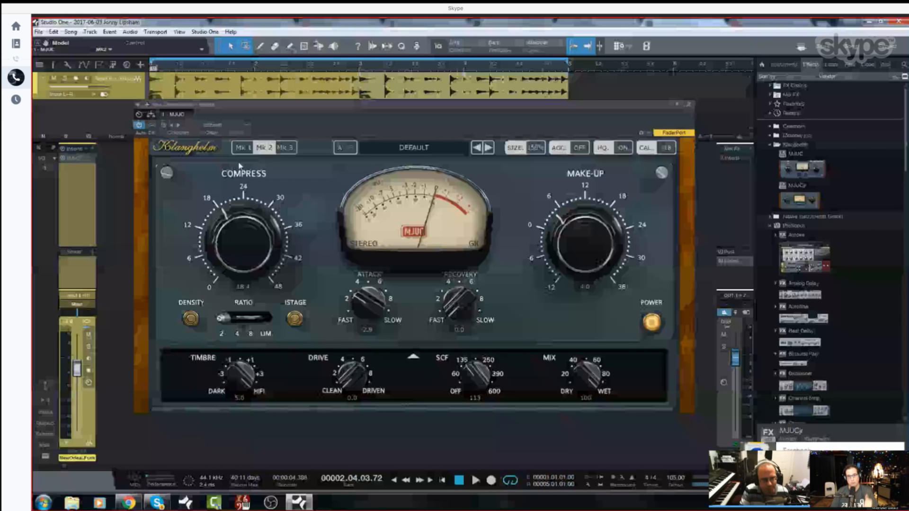
key(space)
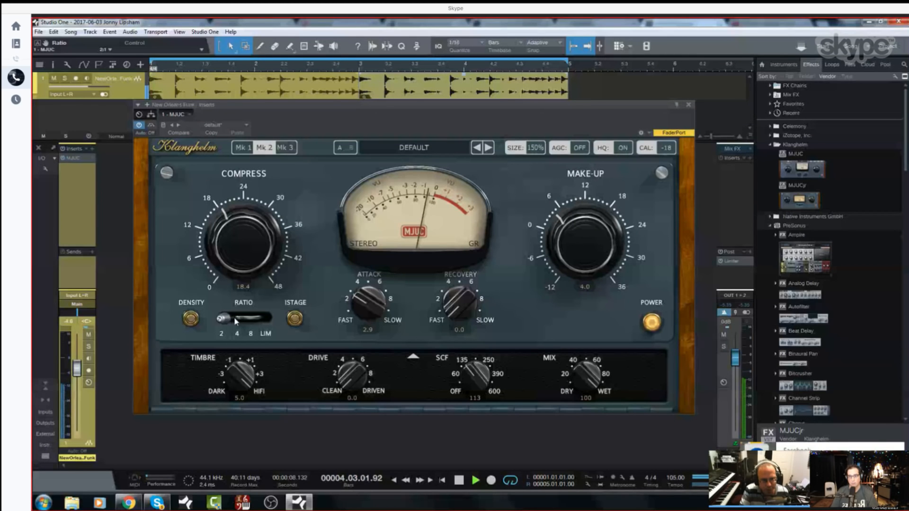
click(235, 318)
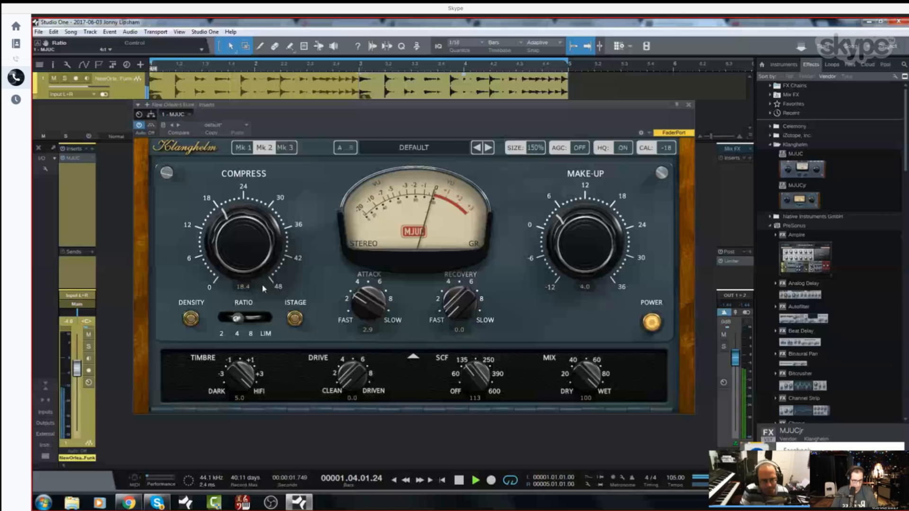
click(254, 326)
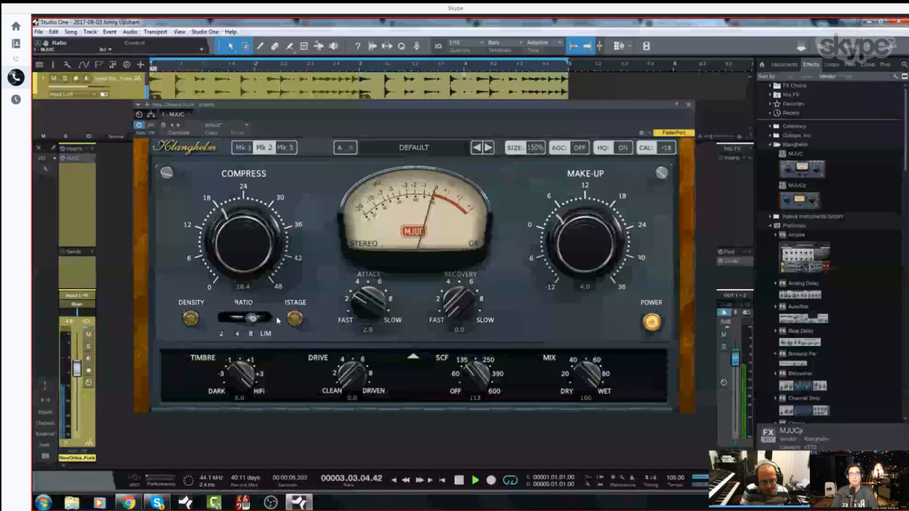
click(267, 334)
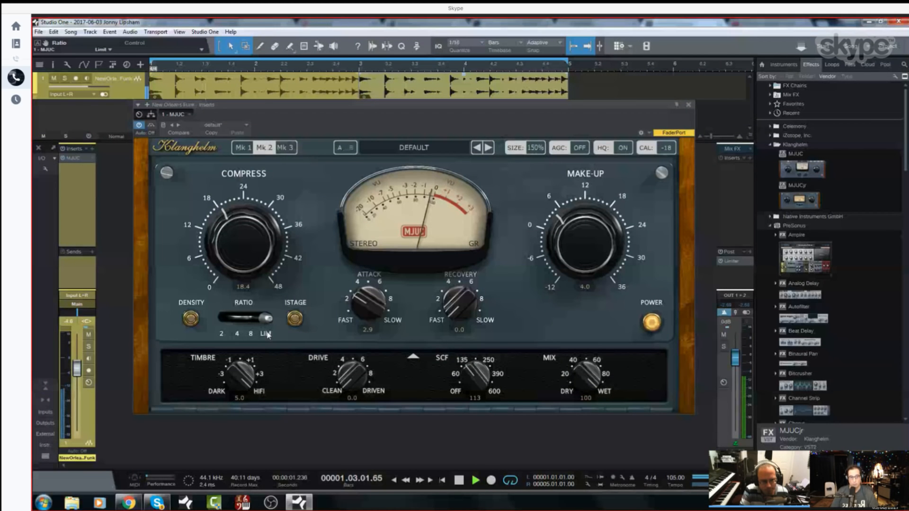
click(221, 334)
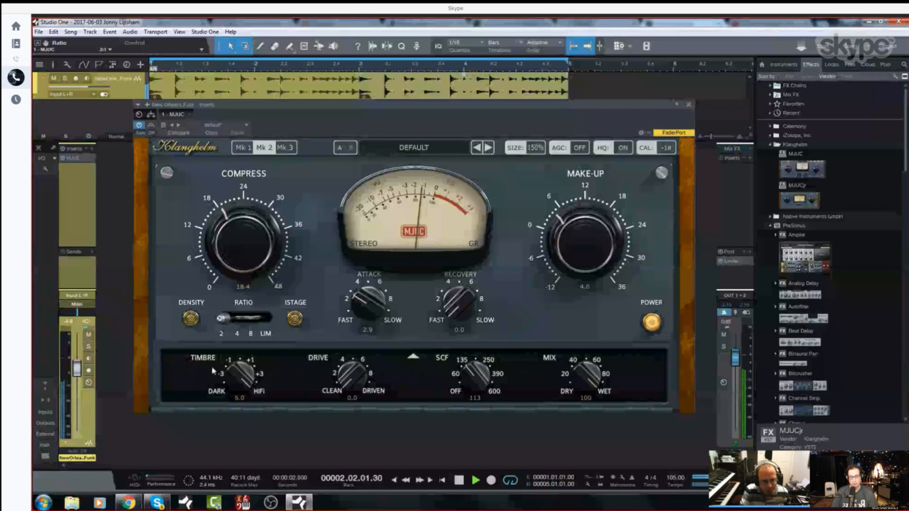
Step: Toggle Density on and off twice on the Mk 2 during playback to compare its effect, leaving it off
click(190, 319)
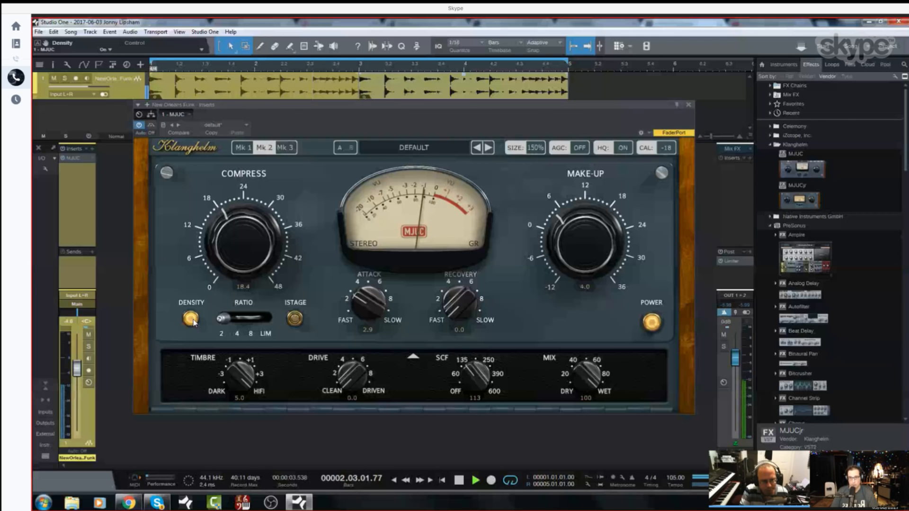
click(191, 319)
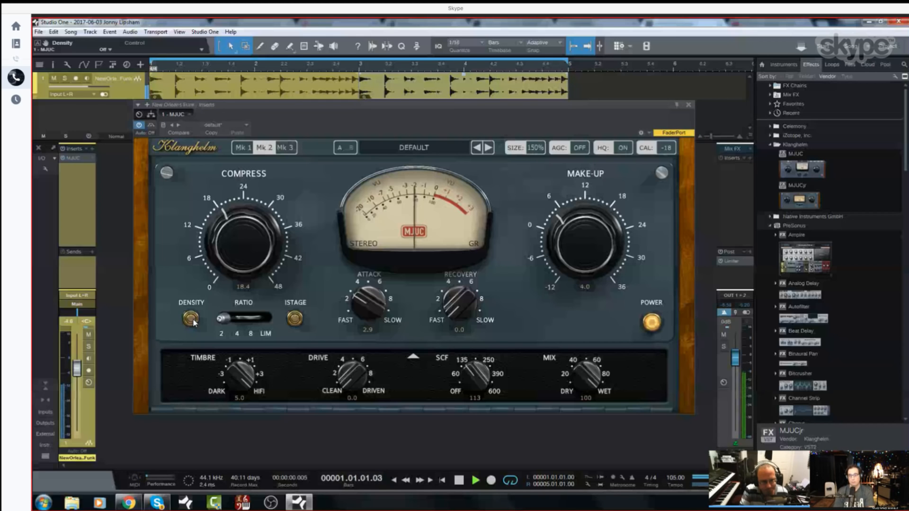
click(191, 319)
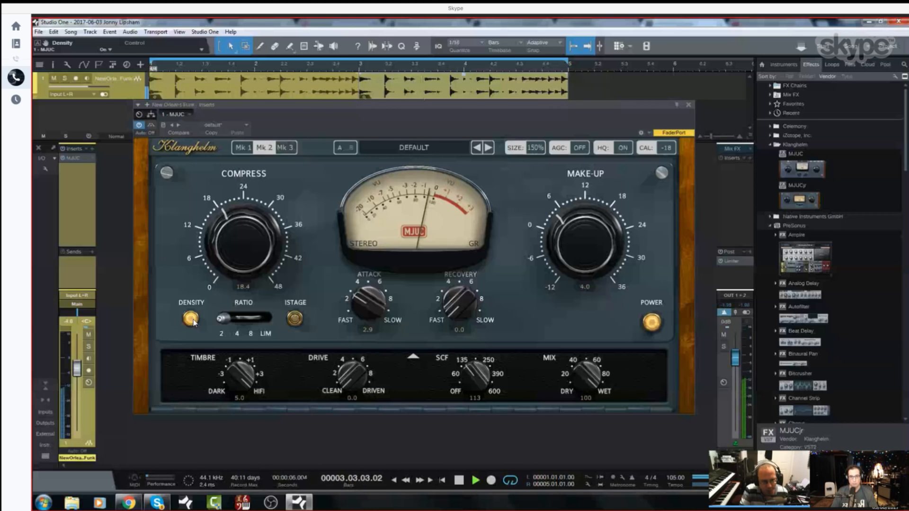
click(192, 319)
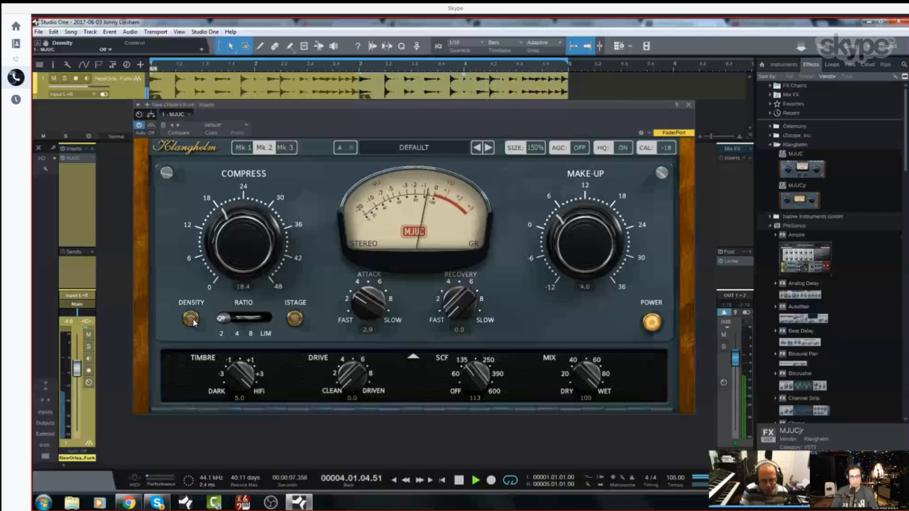
Step: Audition the Mk 2 with Istage switched on, switch it off again and stop playback
click(295, 320)
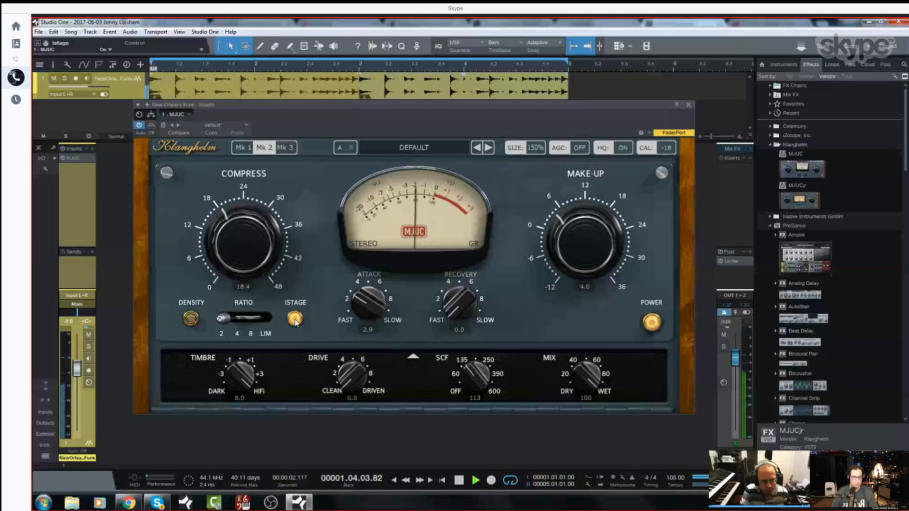
click(294, 320)
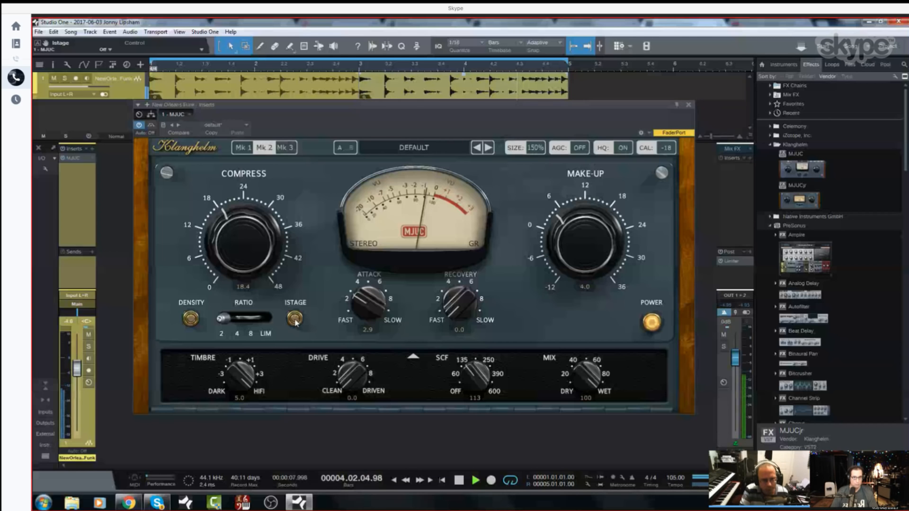
key(space)
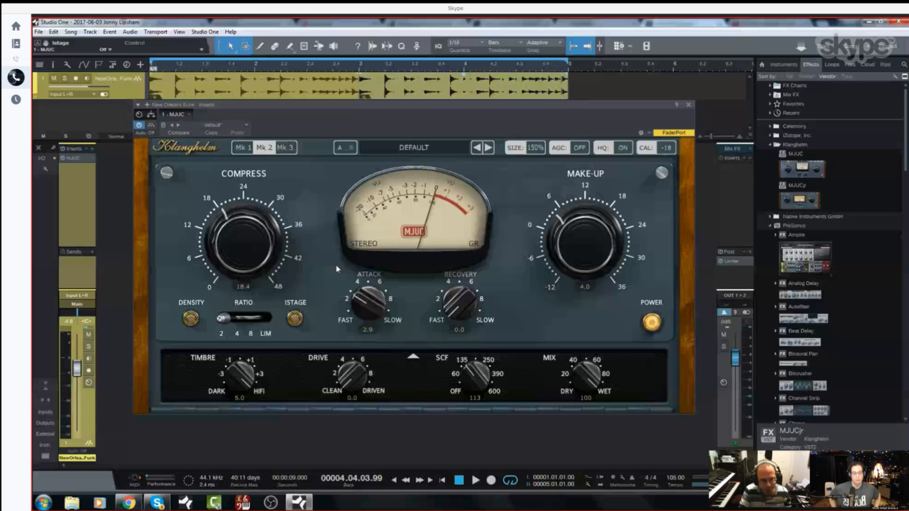
Step: Restart the drum loop through Mk 2 and switch the MJUC to the Mk 3 model during playback
click(270, 148)
key(space)
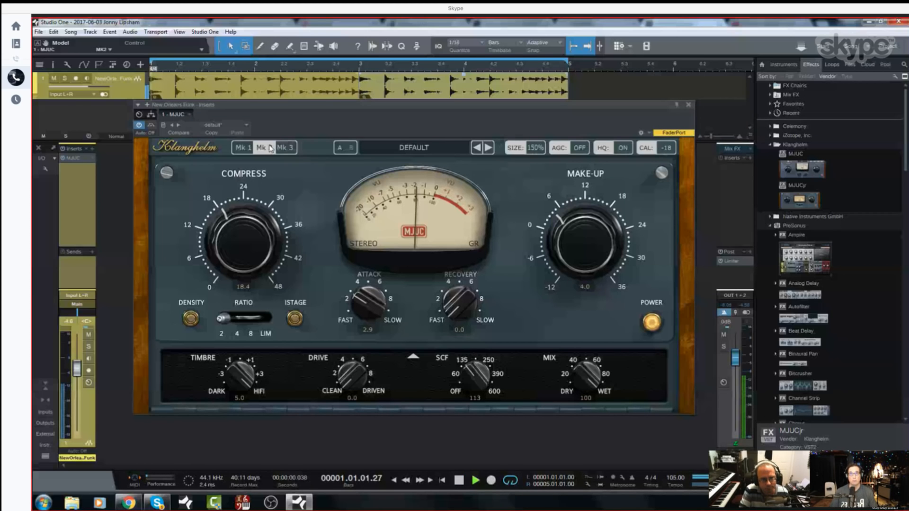
click(293, 149)
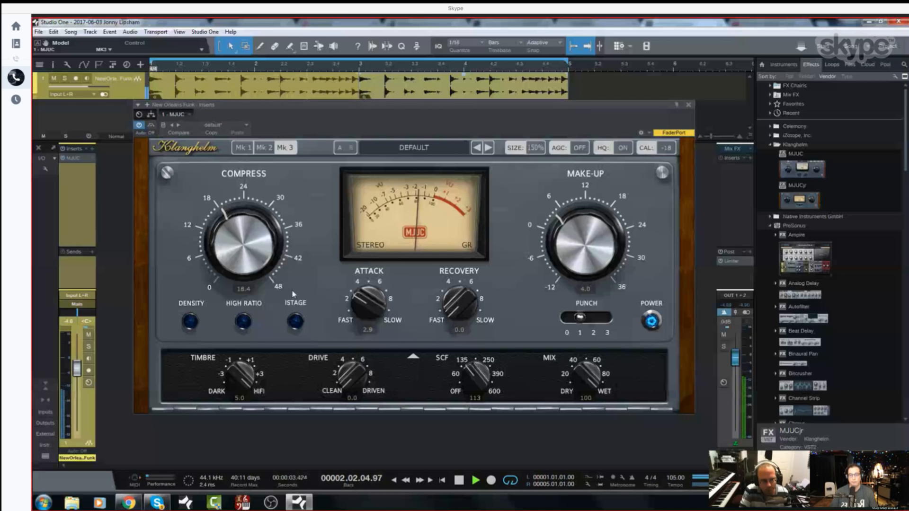
Step: Audition Density, Istage and High Ratio one at a time on the Mk 3, switching each off again
click(190, 323)
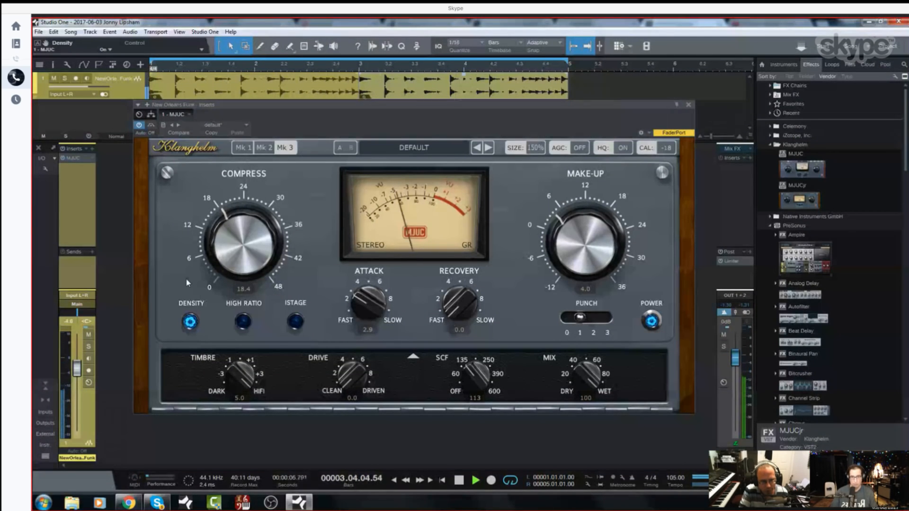
click(191, 322)
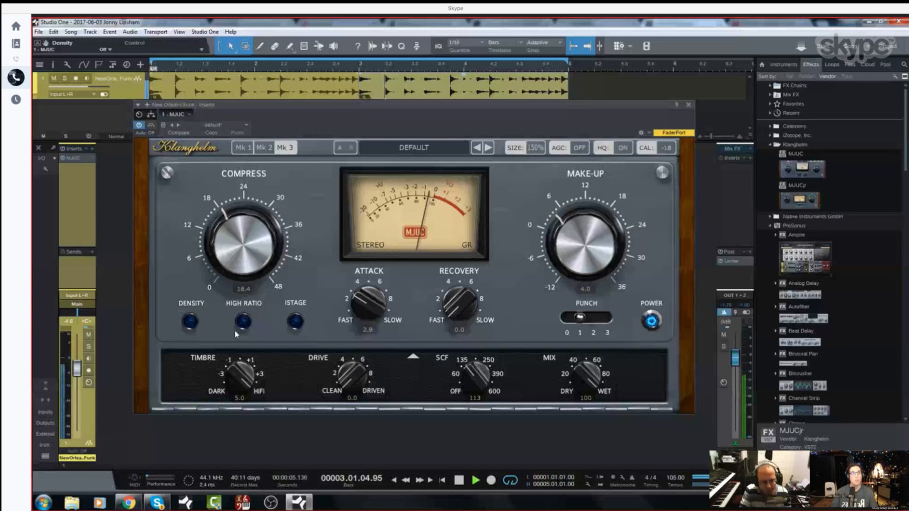
click(297, 323)
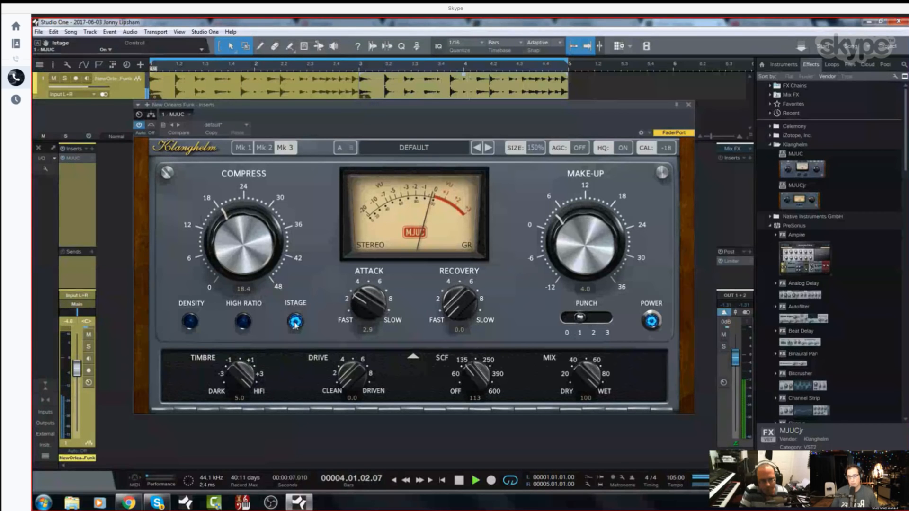
click(294, 322)
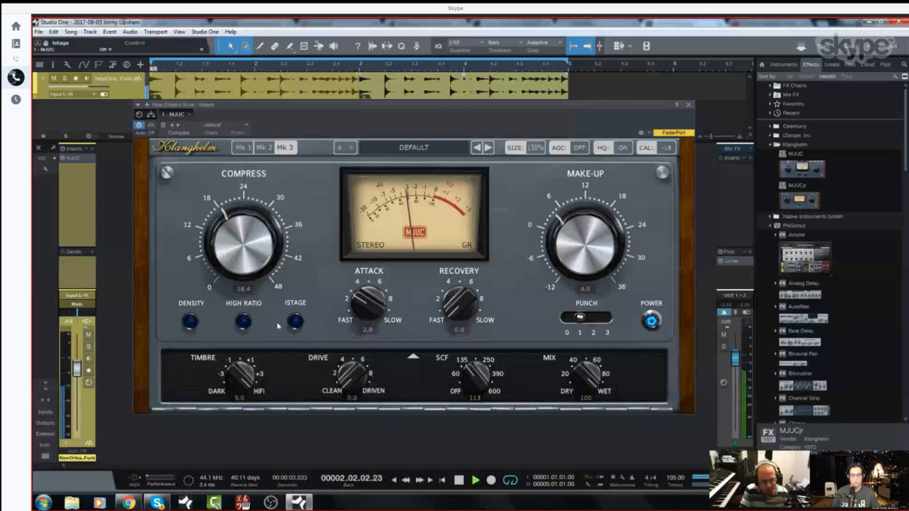
click(243, 323)
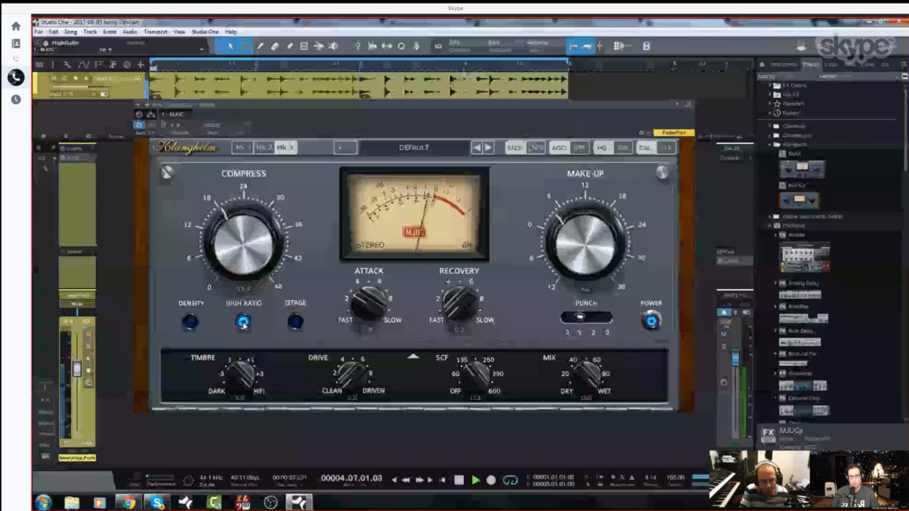
click(243, 322)
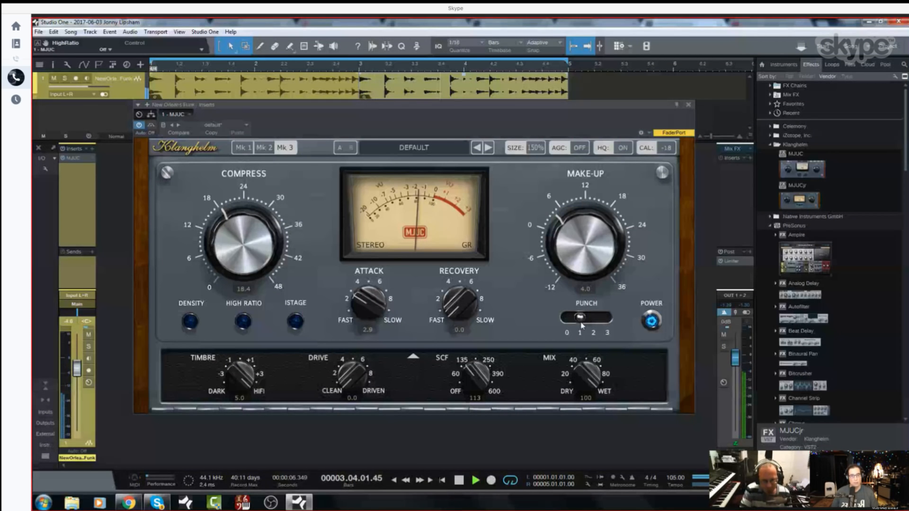
Step: Audition the Mk 3 Punch settings from 0 through 3 during playback, ending with Punch at 0
drag(581, 322, 555, 322)
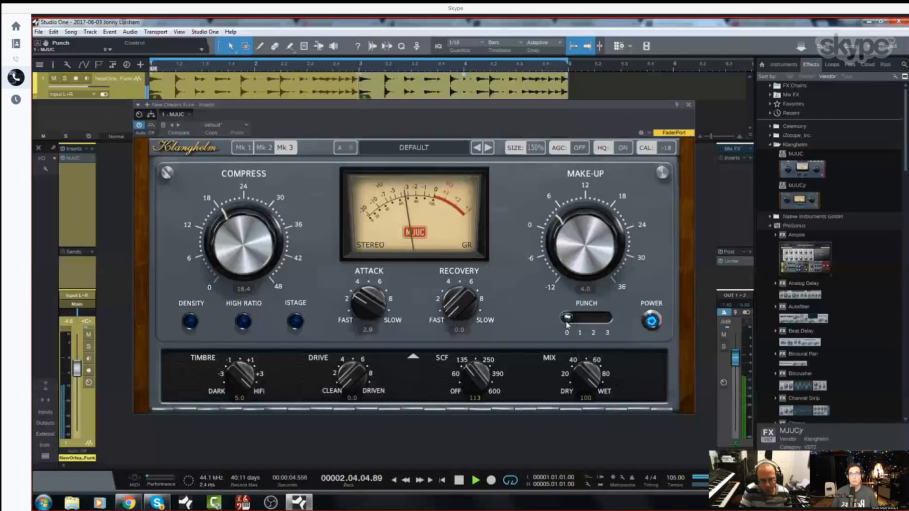
drag(567, 322, 581, 322)
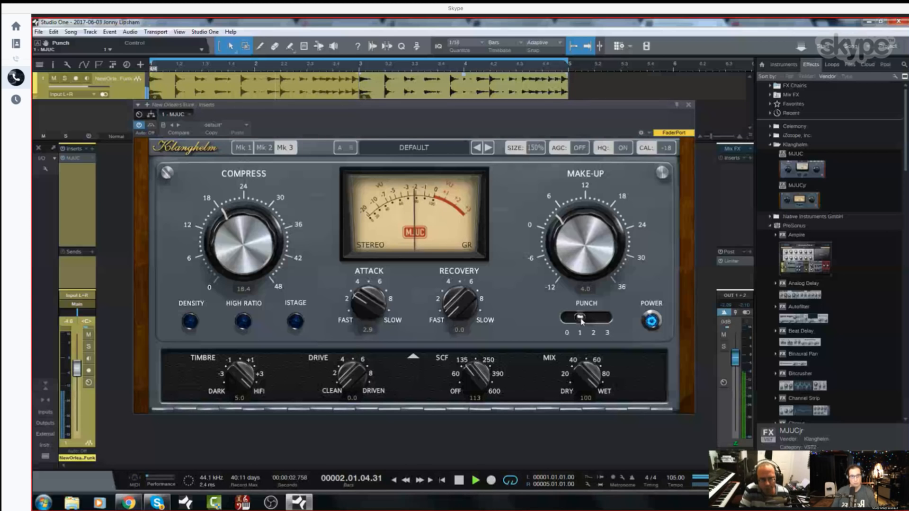
drag(581, 321, 588, 323)
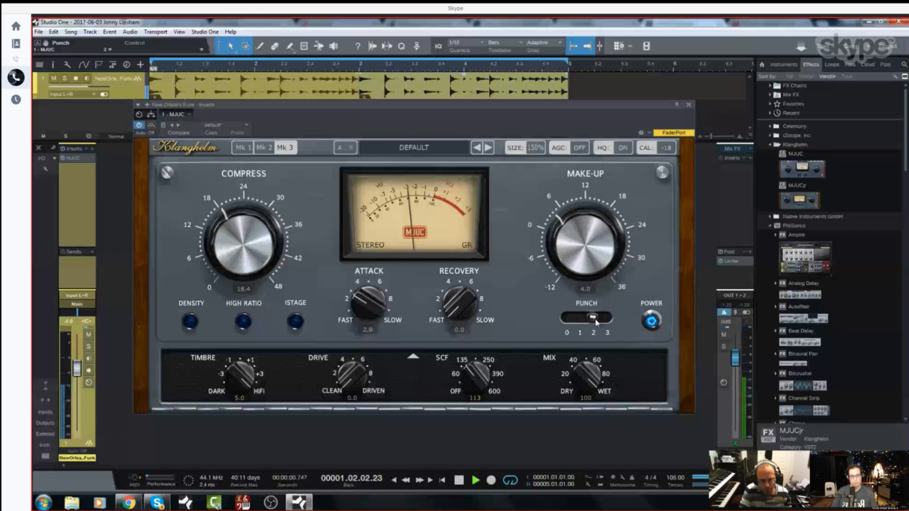
drag(595, 318, 622, 324)
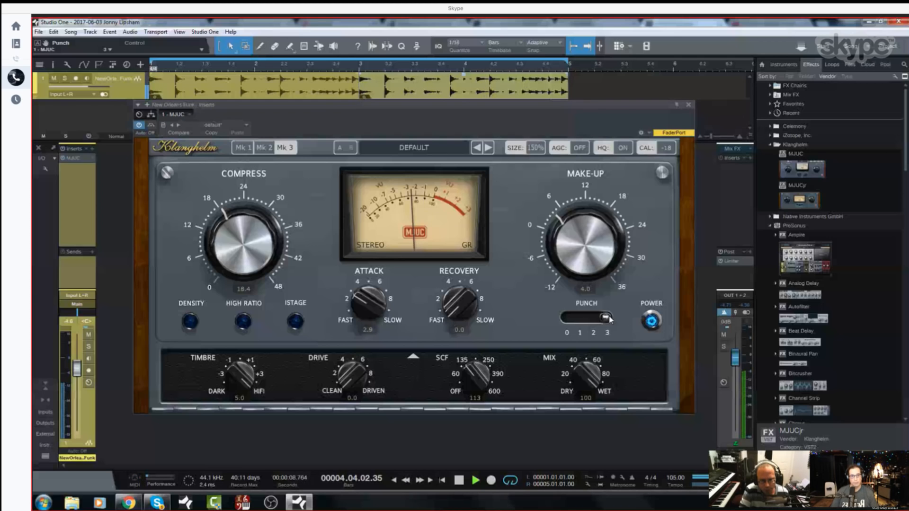
drag(610, 319, 519, 326)
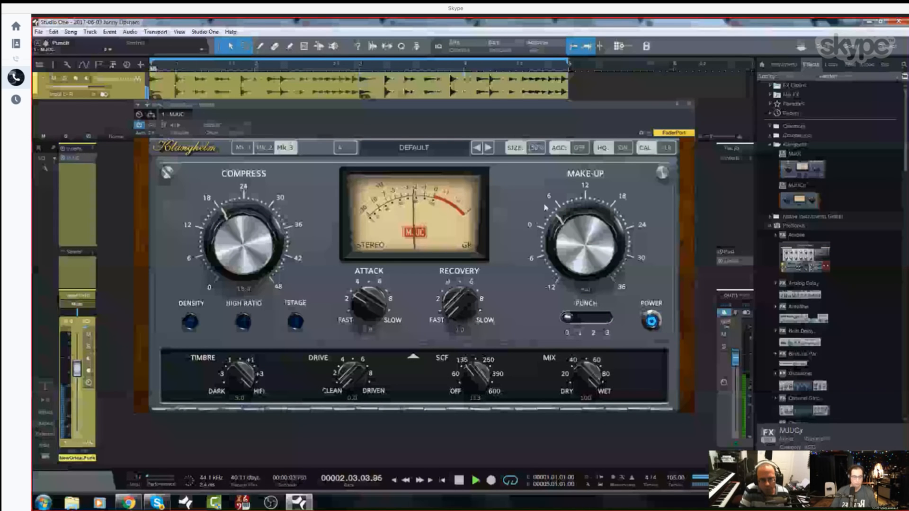
Step: Turn off the MJUC's HQ mode, stop playback and collapse the panel with the Timbre, Drive, SCF and Mix controls
click(619, 149)
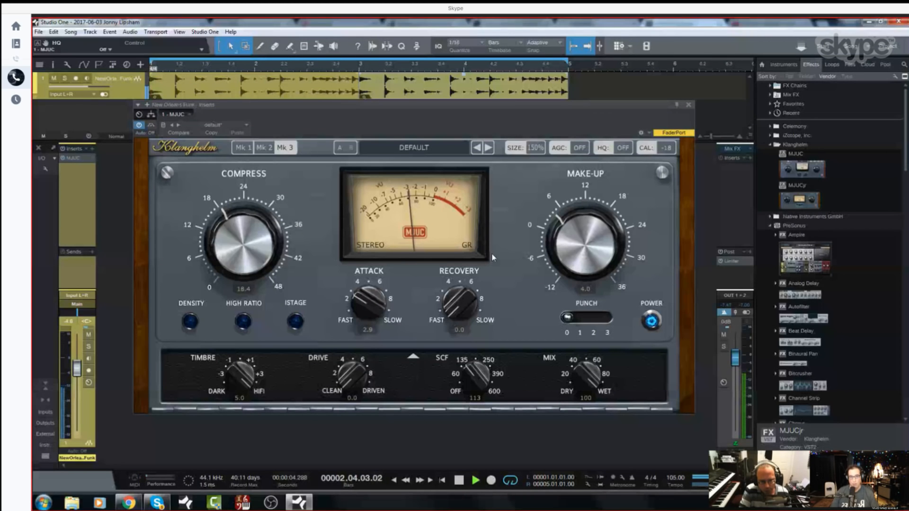
key(space)
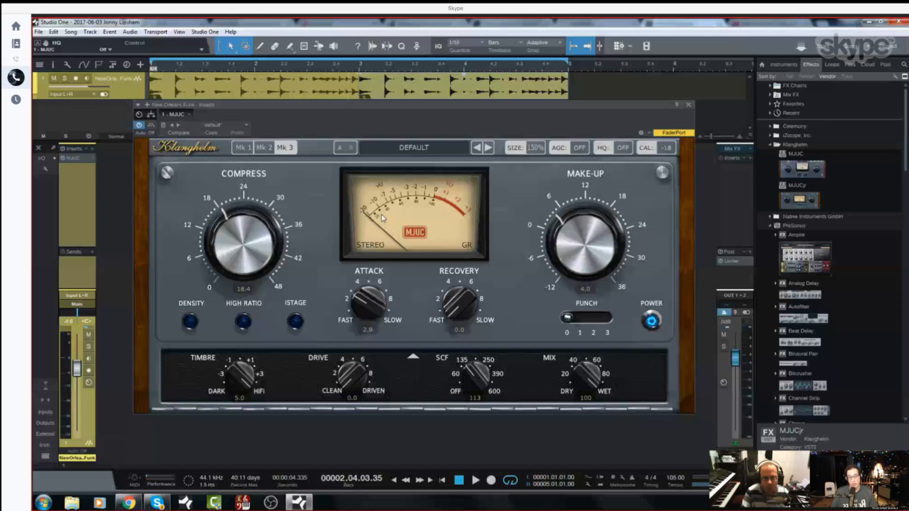
click(413, 359)
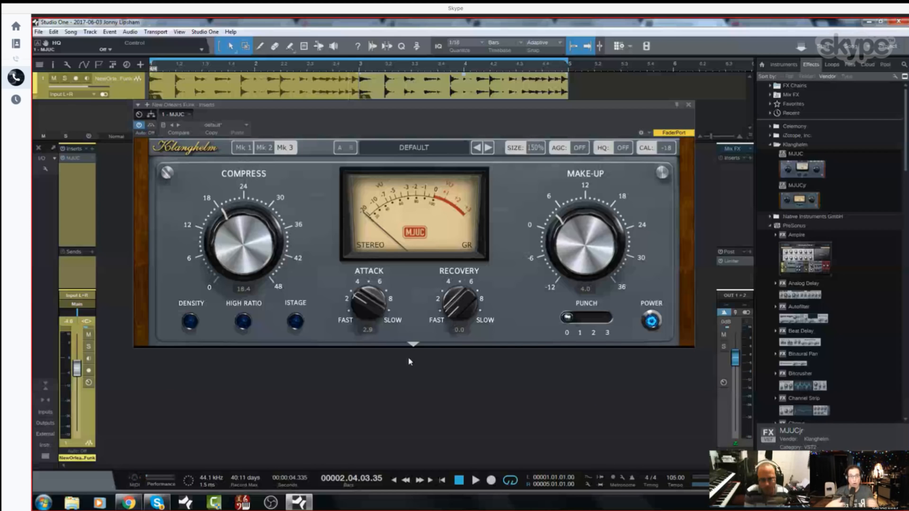
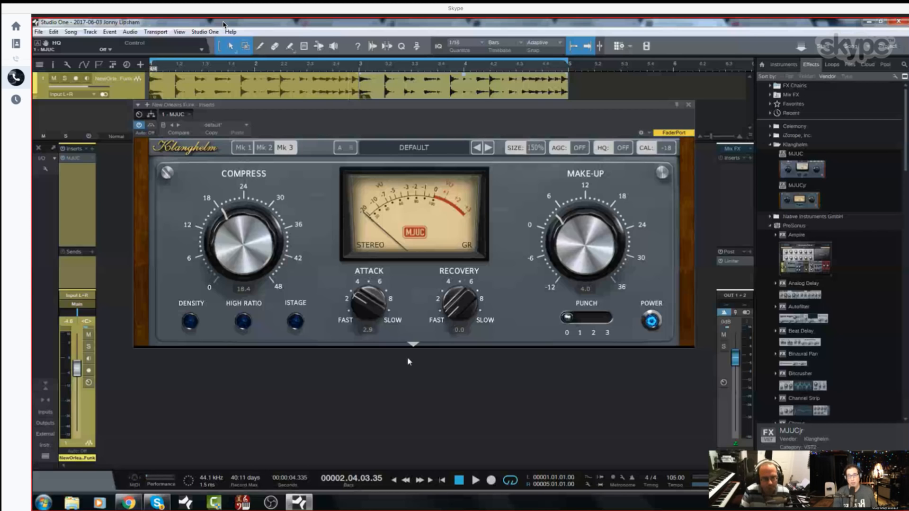
Step: Switch to the Skype call window and end the screen sharing from its call options
click(157, 502)
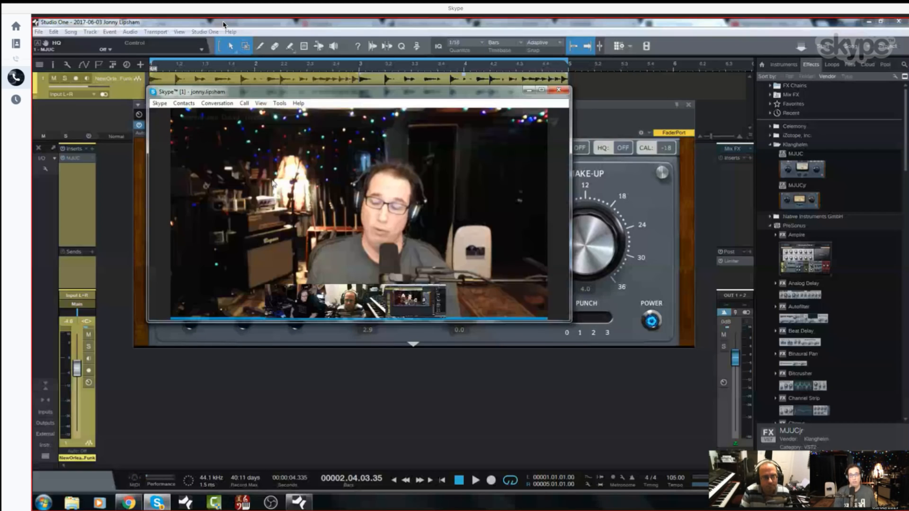
click(244, 103)
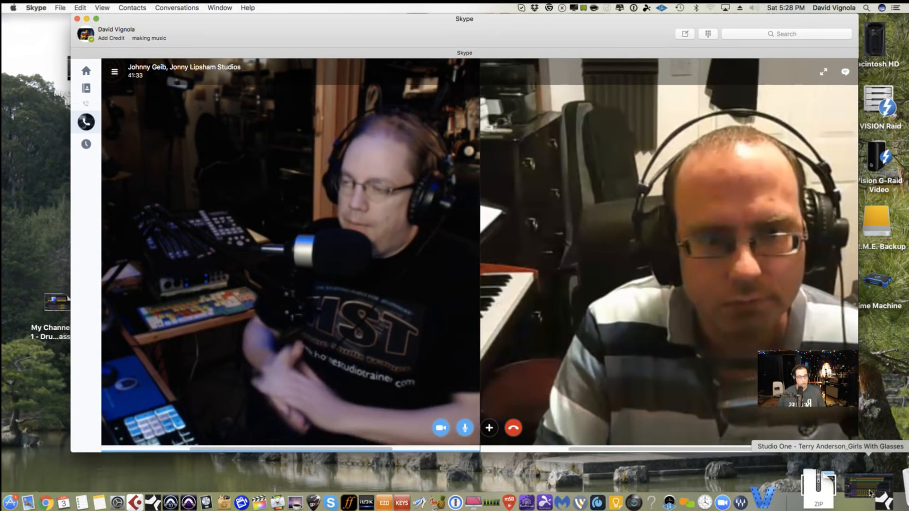
Step: Restore the local Studio One song window, minimise it again and return to the Skype call window
click(869, 495)
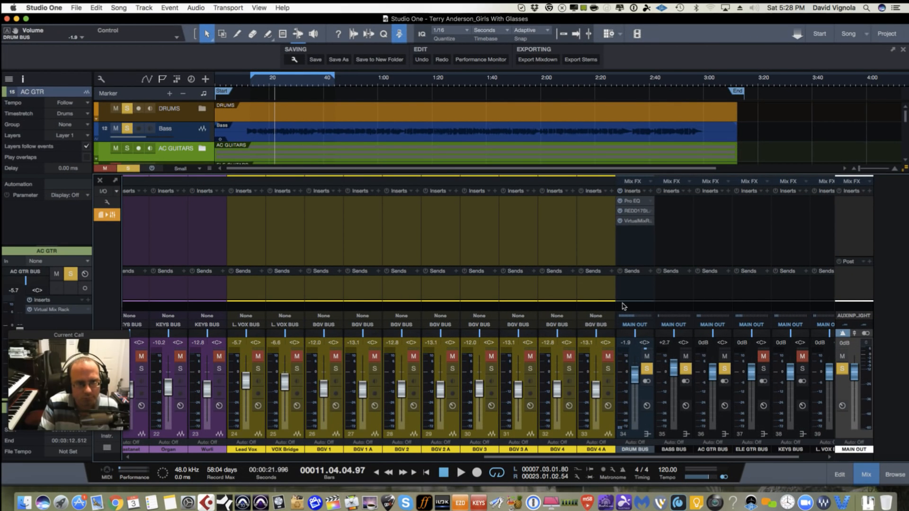
click(16, 19)
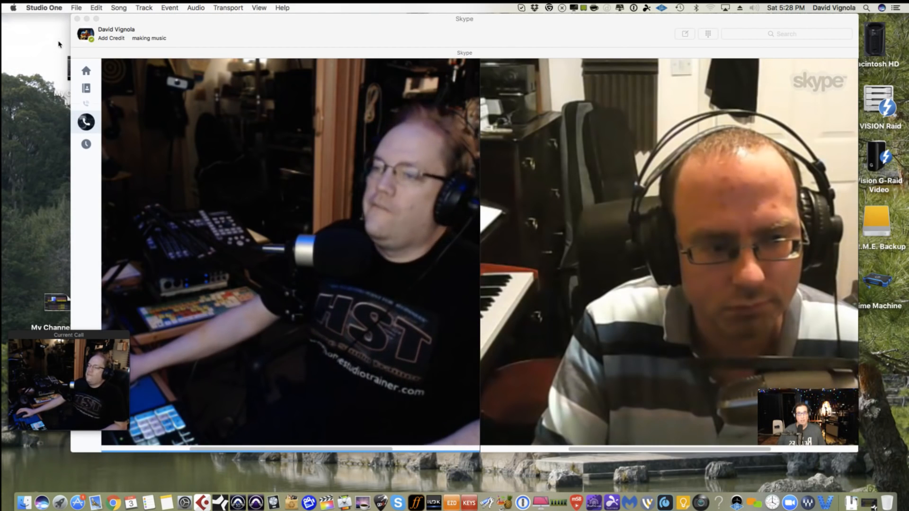
click(223, 39)
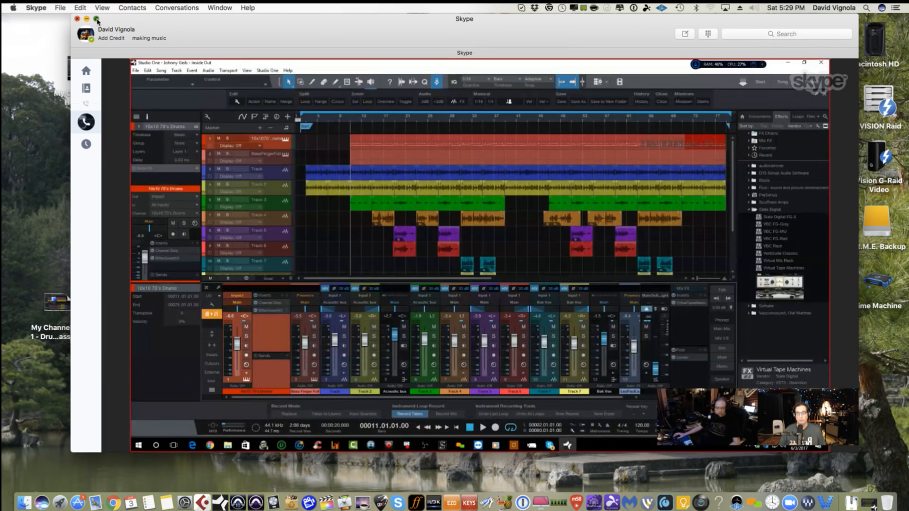
Step: Enlarge the Skype window to fill the screen and collapse the drums channel's expanded inserts section in the shared Studio One mixer
click(96, 20)
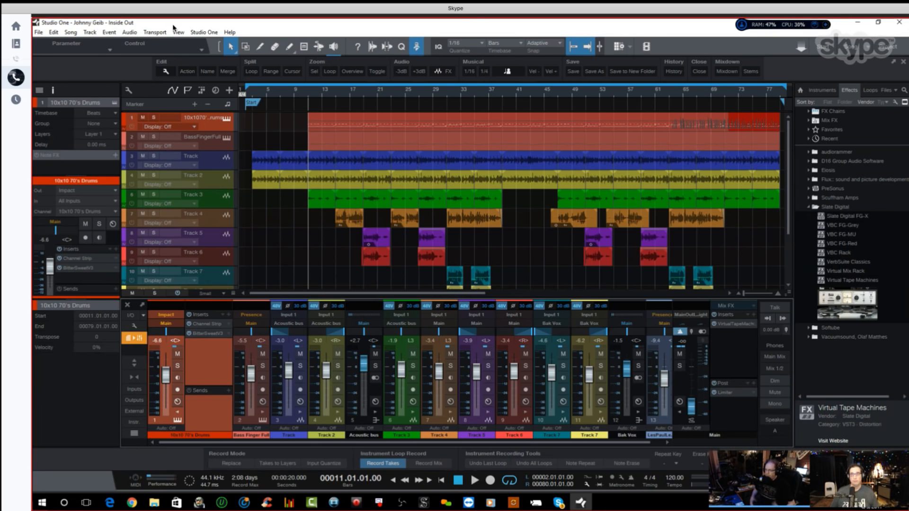
mouse_move(164, 6)
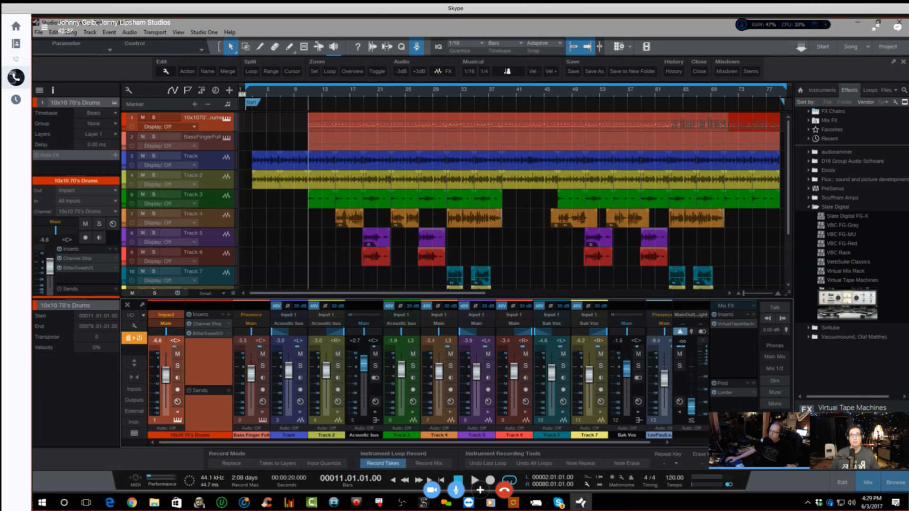
click(177, 411)
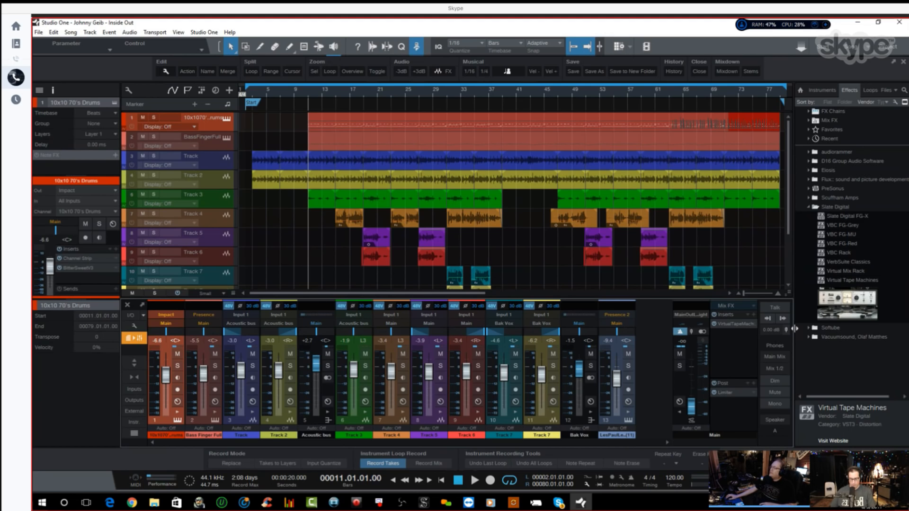
Step: Open the Virtual Tape Machines insert on the main output and position its window clear of the main fader
click(733, 323)
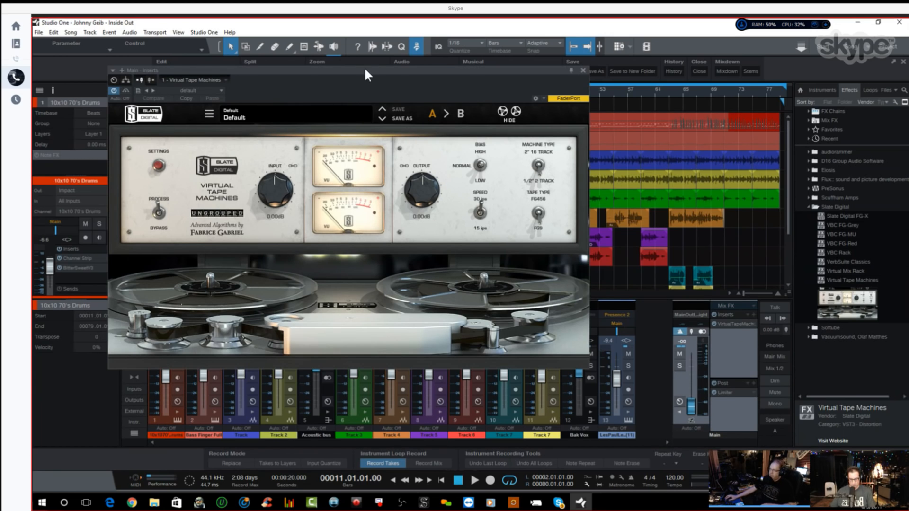
drag(365, 70, 444, 112)
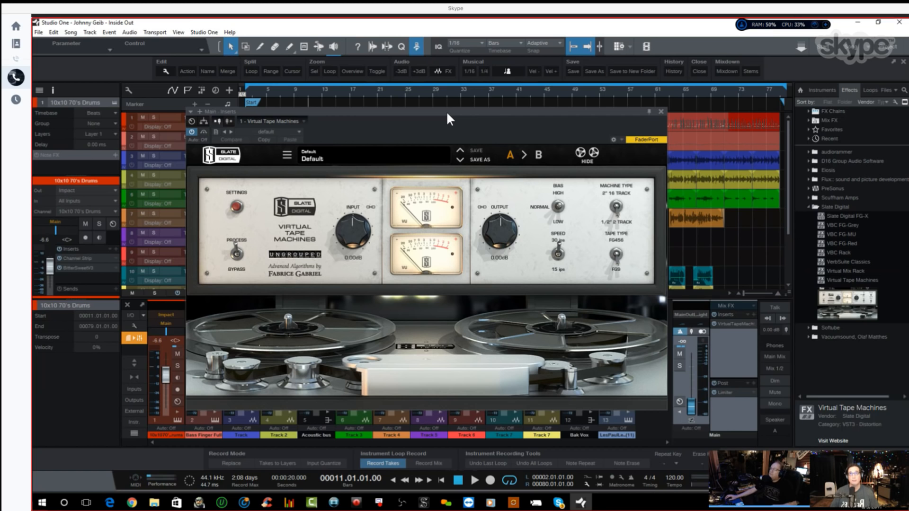
drag(467, 112, 353, 67)
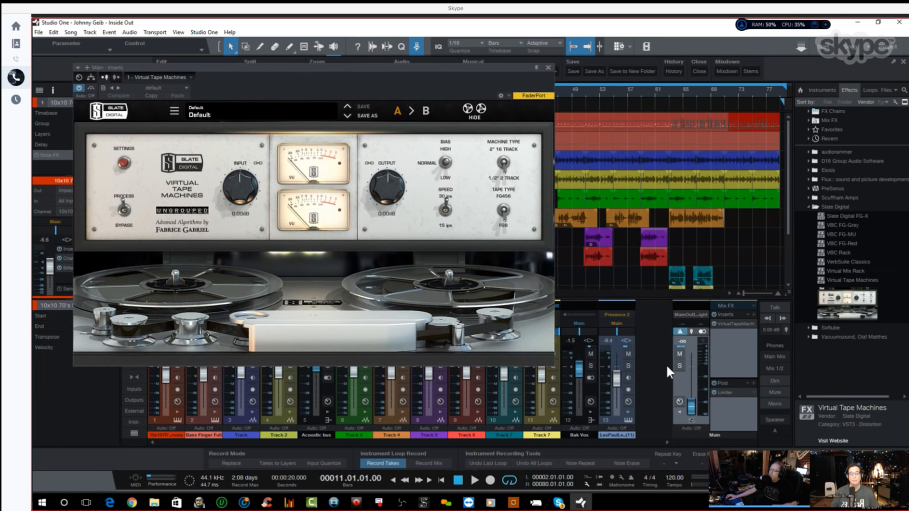
Step: Play the song, raise the main output volume to -13.1 dB and stop playback
key(space)
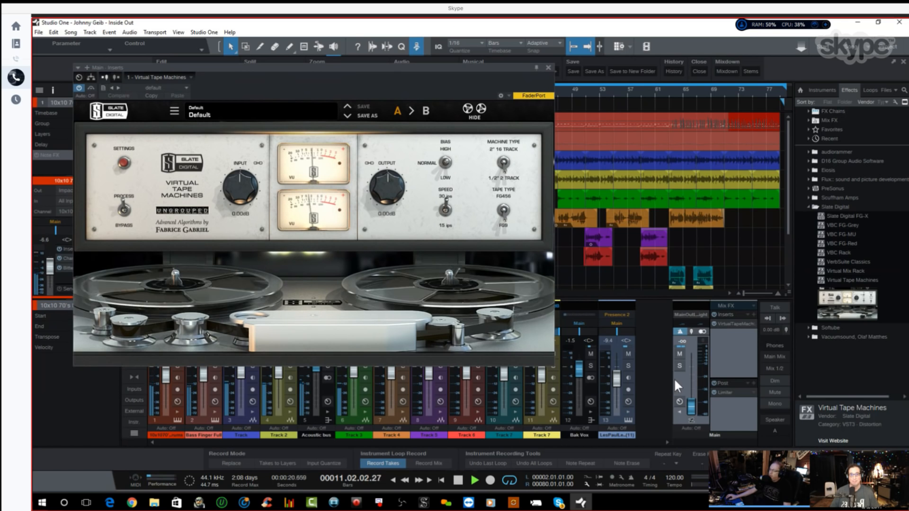
drag(691, 405, 690, 372)
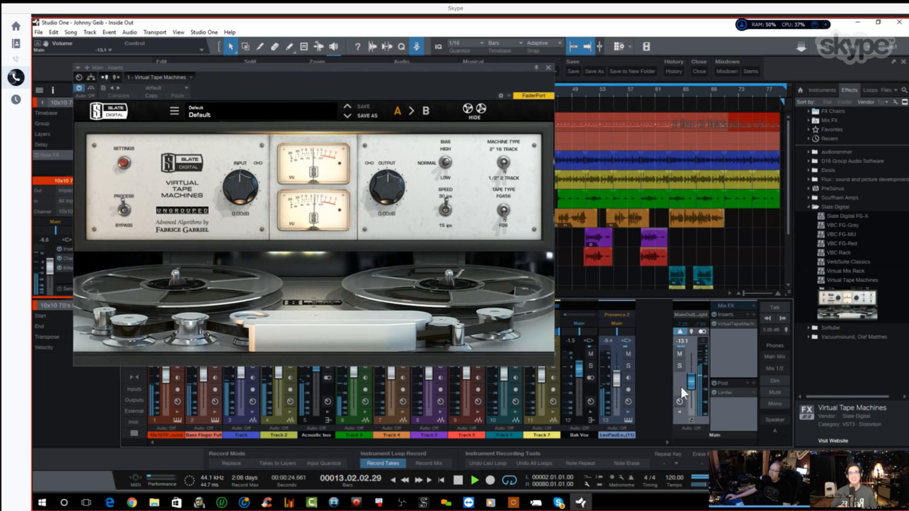
key(space)
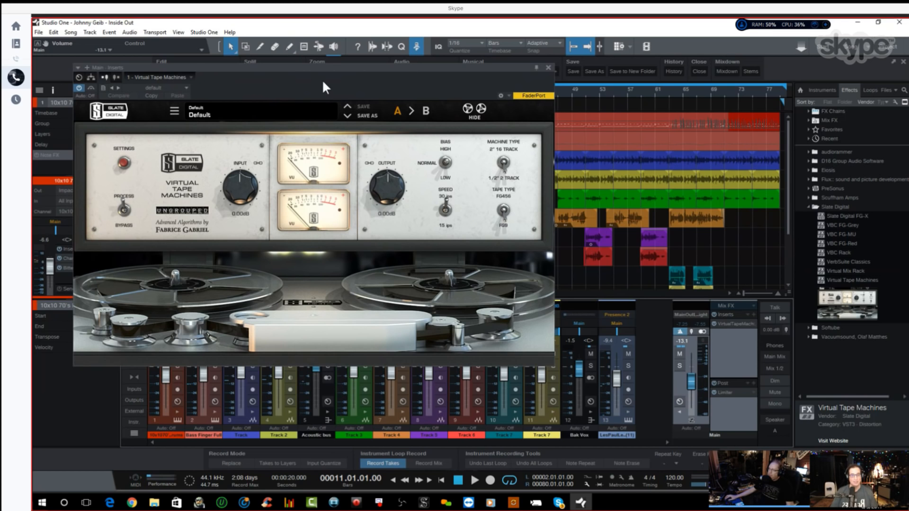
drag(331, 67, 383, 114)
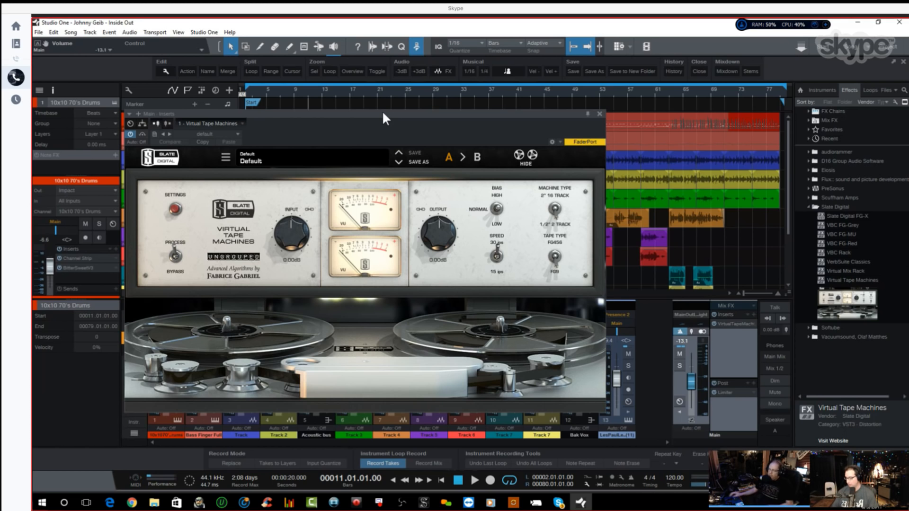
drag(423, 122, 382, 85)
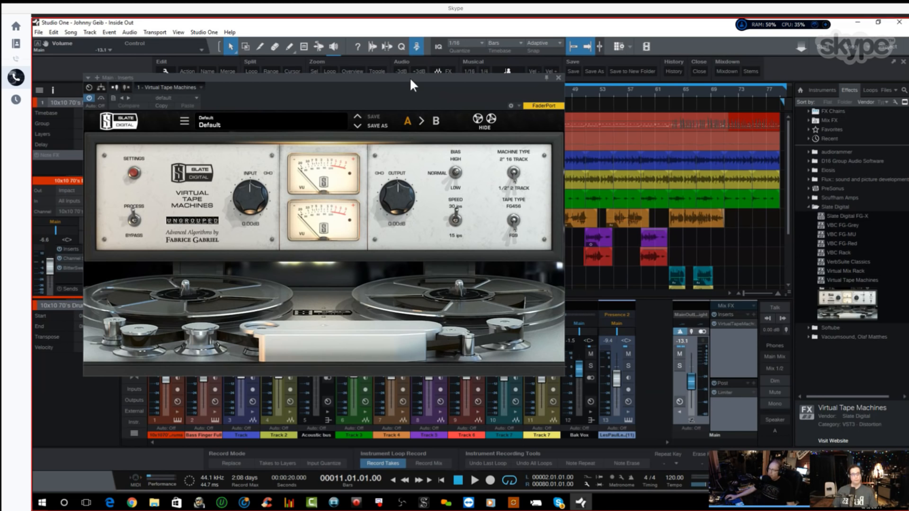
drag(410, 78, 423, 100)
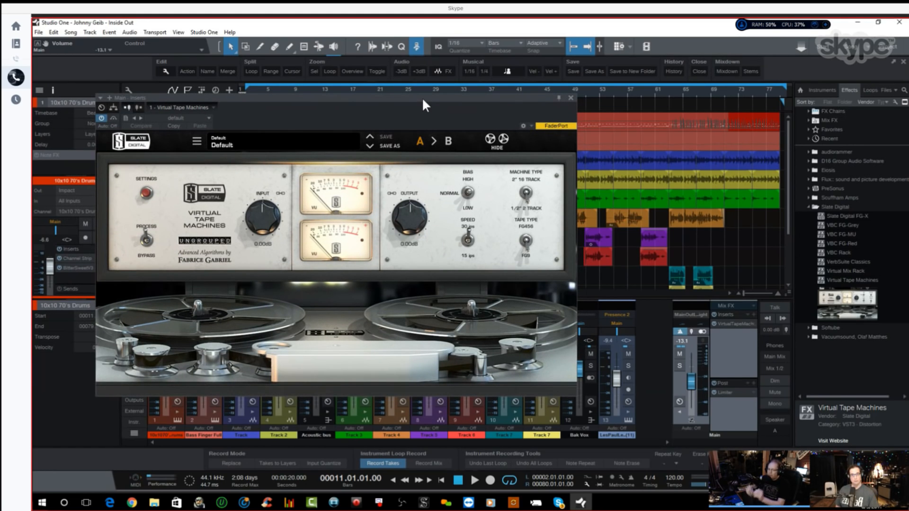
drag(423, 99, 443, 93)
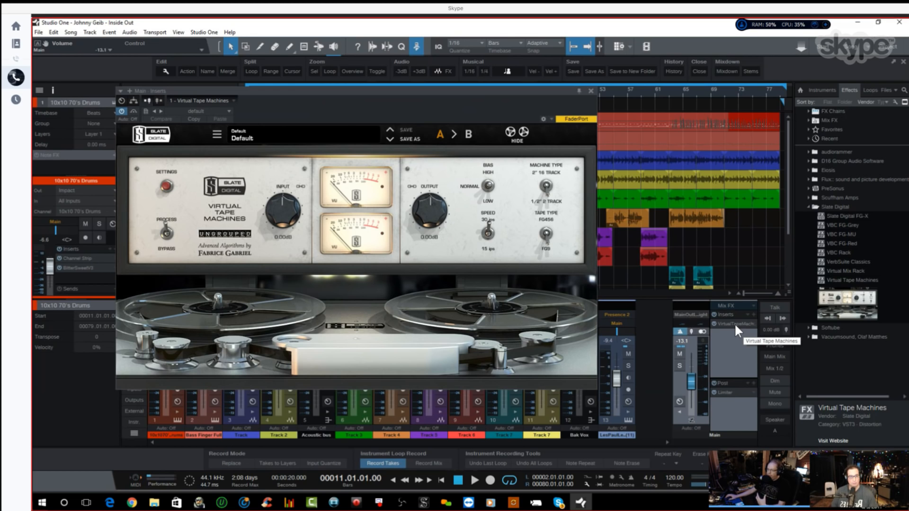
mouse_move(440, 94)
mouse_down()
mouse_move(477, 95)
mouse_move(425, 118)
mouse_move(401, 107)
mouse_move(442, 100)
mouse_up()
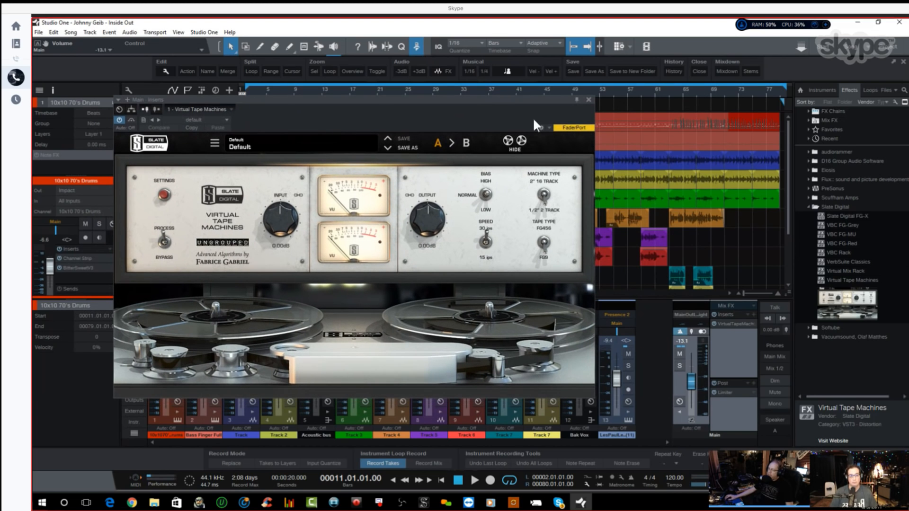
drag(528, 101, 482, 130)
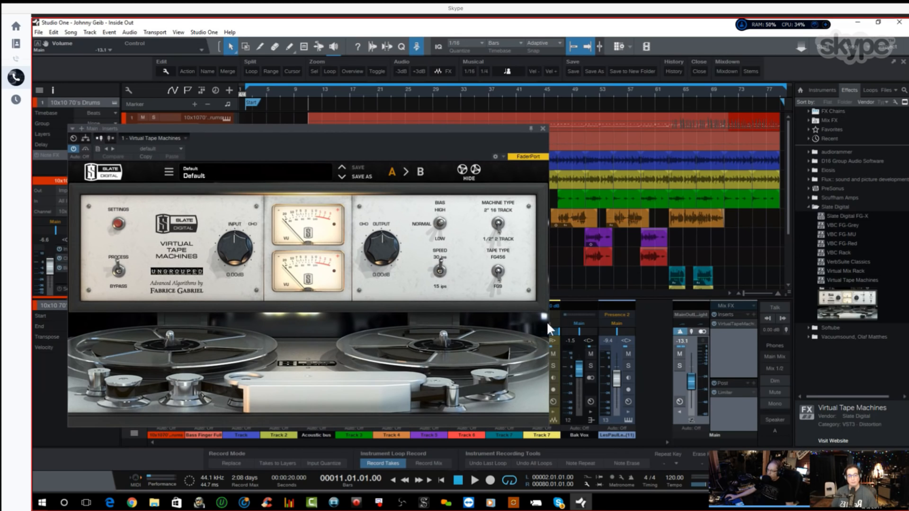
drag(422, 134, 461, 121)
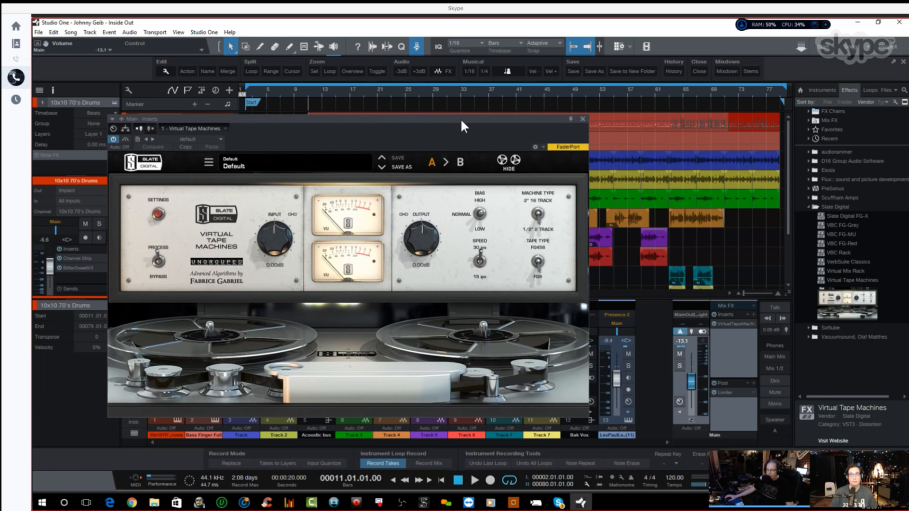
drag(464, 119, 441, 93)
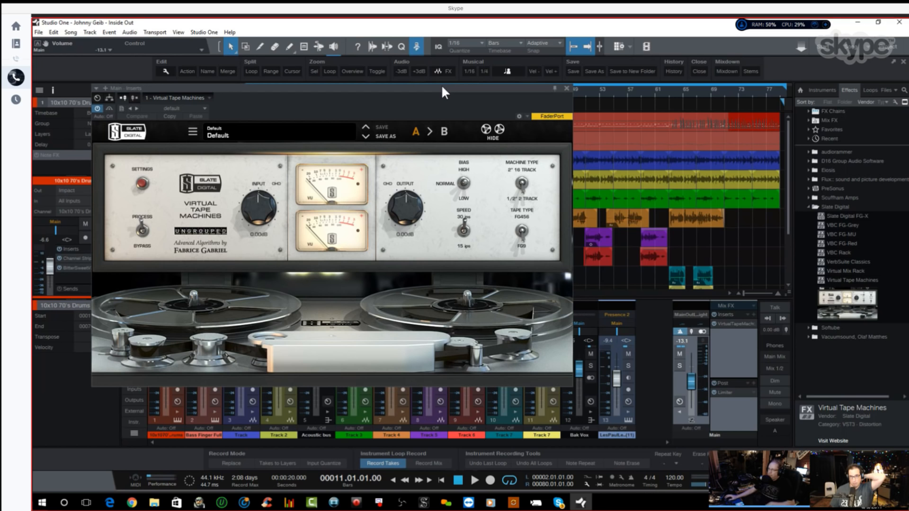
drag(442, 86, 465, 99)
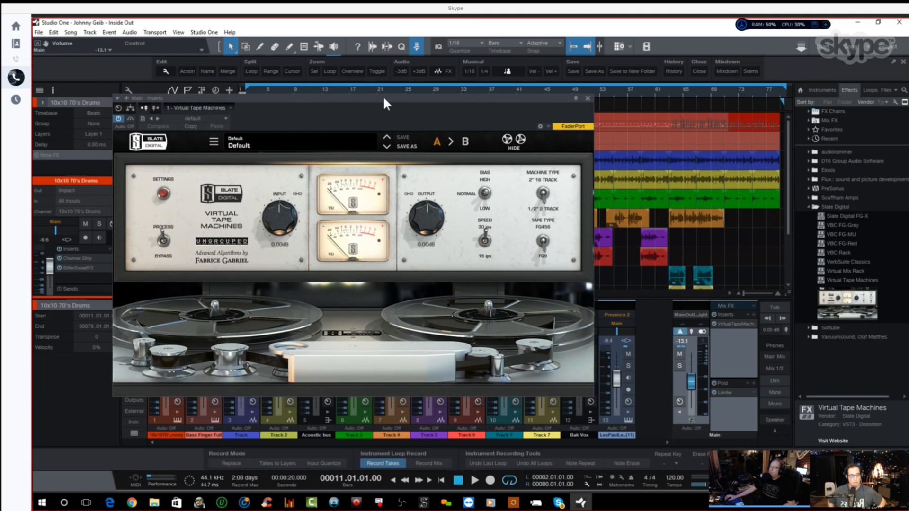
Step: Raise the main output volume to -6.1 dB and reposition the Virtual Tape Machines window
drag(382, 96, 361, 84)
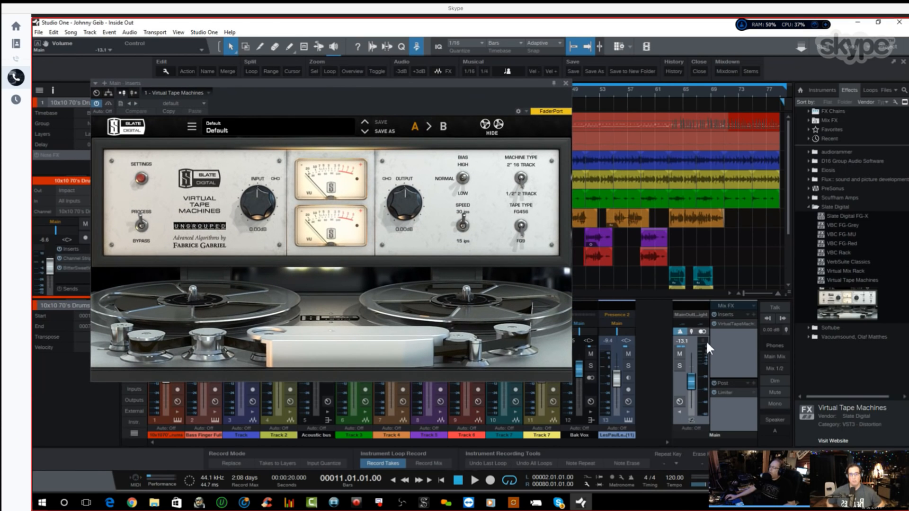
drag(692, 380, 691, 374)
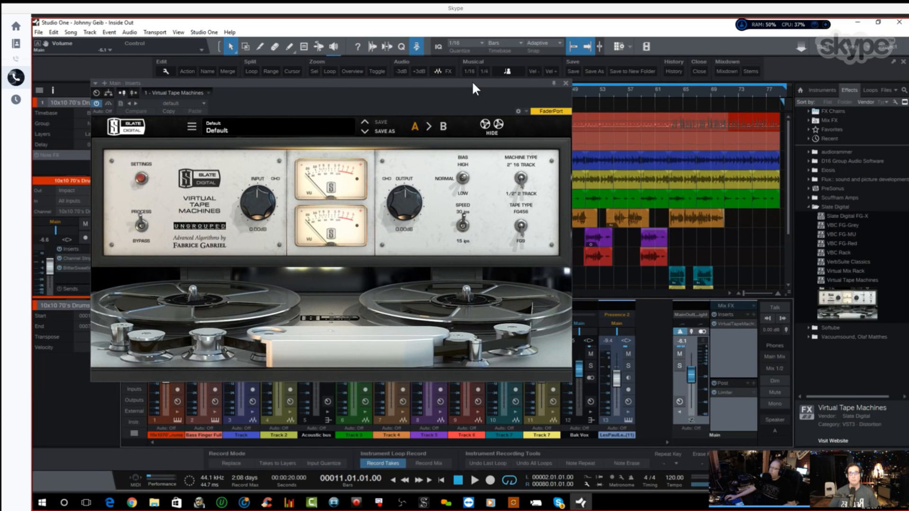
drag(473, 87, 474, 109)
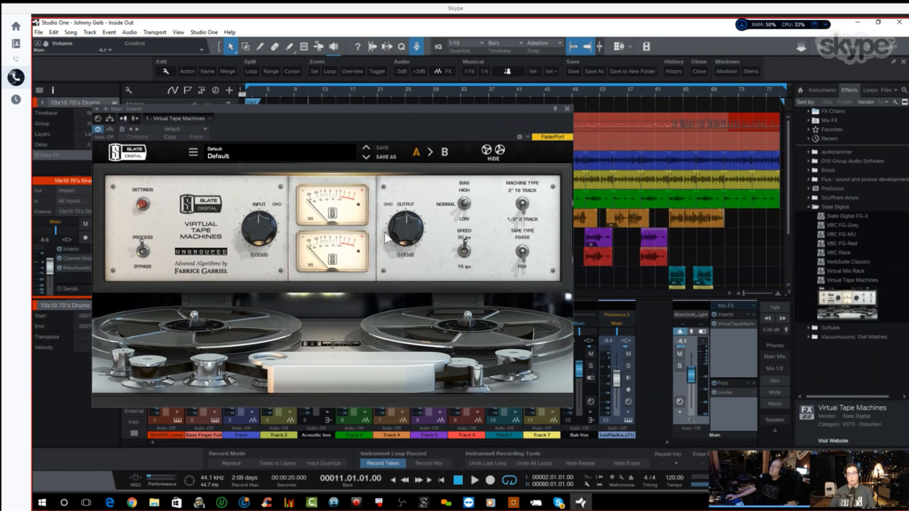
Step: Demonstrate the linked gain knobs by raising Input to +7.42 dB, lowering it to +0.54 dB and resetting it to 0 dB
mouse_move(257, 230)
mouse_down()
mouse_move(256, 215)
mouse_move(255, 235)
mouse_move(261, 220)
mouse_up()
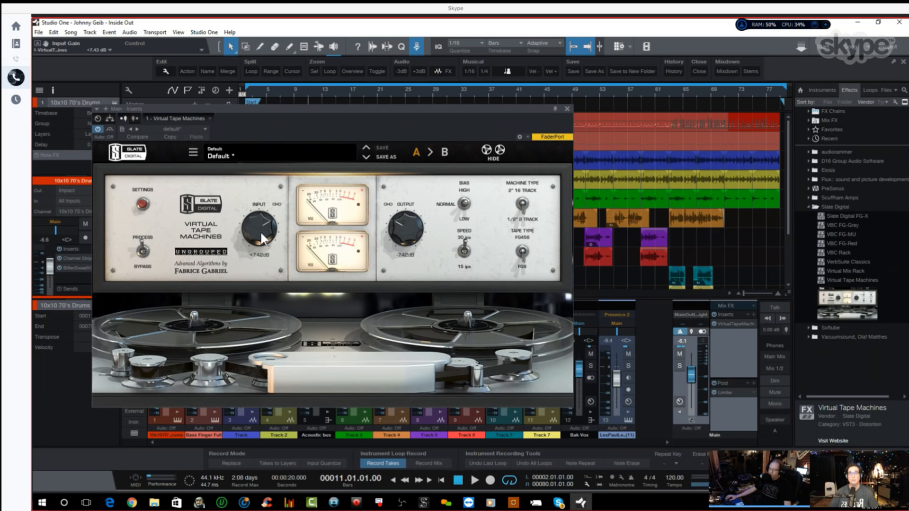
drag(261, 234, 261, 248)
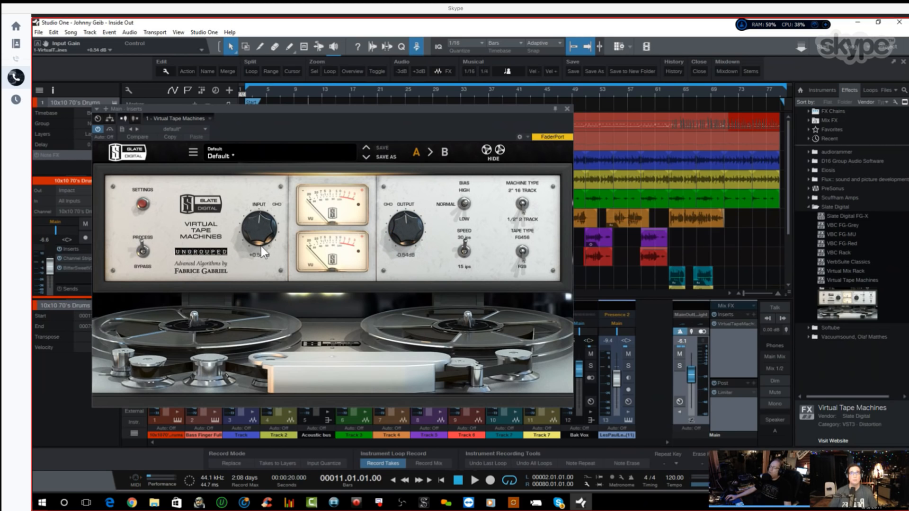
double_click(261, 246)
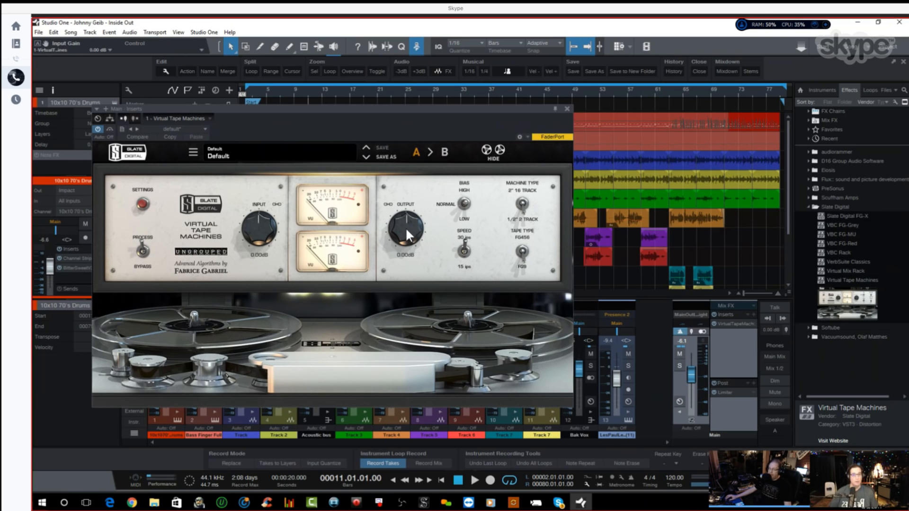
Step: Unlink the input and output gains, set Input alone to -4.32 dB, relink the knobs and set Input to +0.54 dB
drag(263, 226, 260, 225)
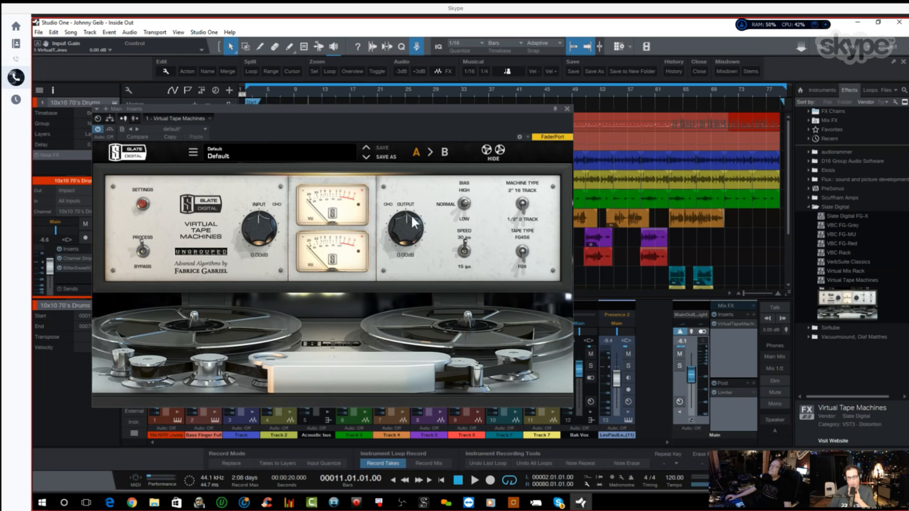
click(388, 205)
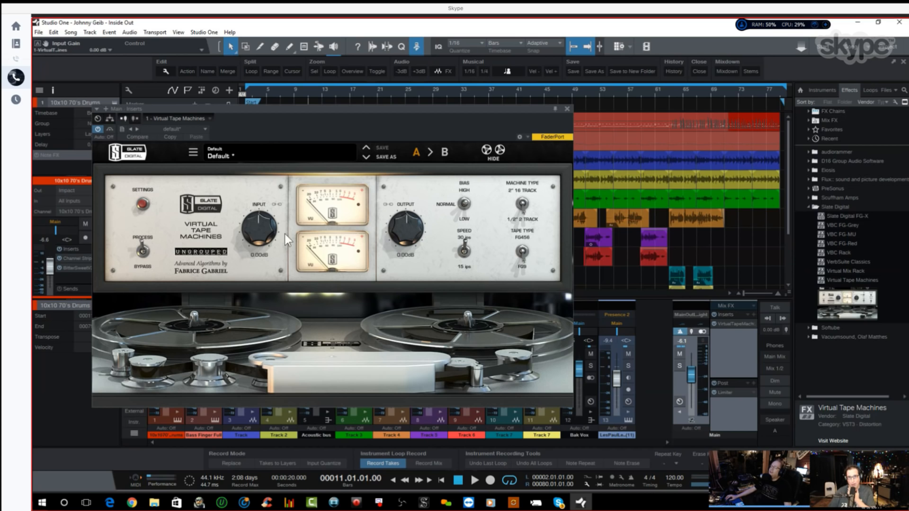
mouse_move(259, 231)
mouse_down()
mouse_move(260, 241)
mouse_move(262, 219)
mouse_up()
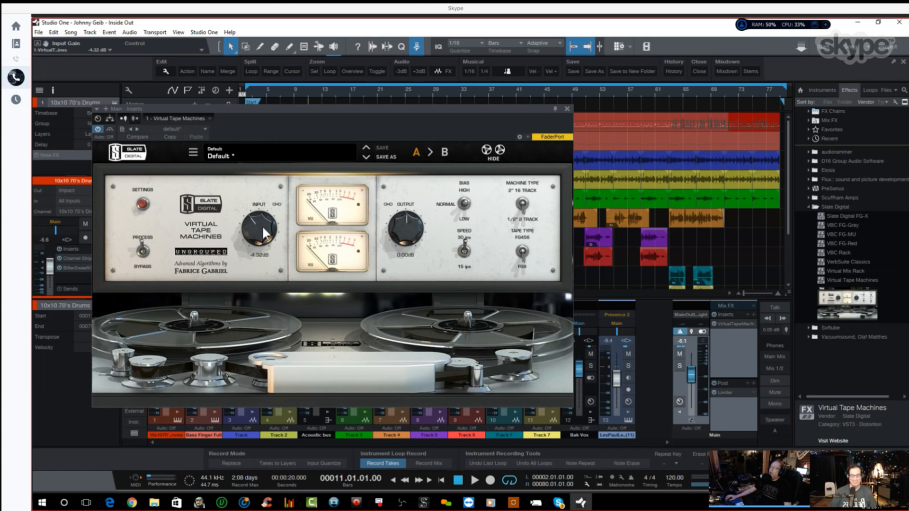
mouse_move(262, 226)
mouse_down()
mouse_move(261, 235)
mouse_move(267, 214)
mouse_up()
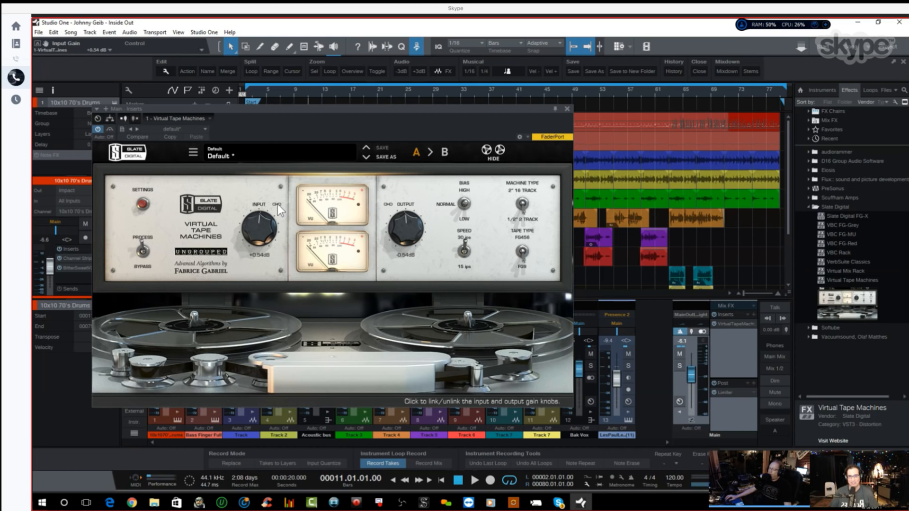
Step: Unlink the gains again to lower Input alone, relink them, try Input at +1.35 dB and reset both gains to 0 dB
click(277, 203)
drag(259, 227, 257, 254)
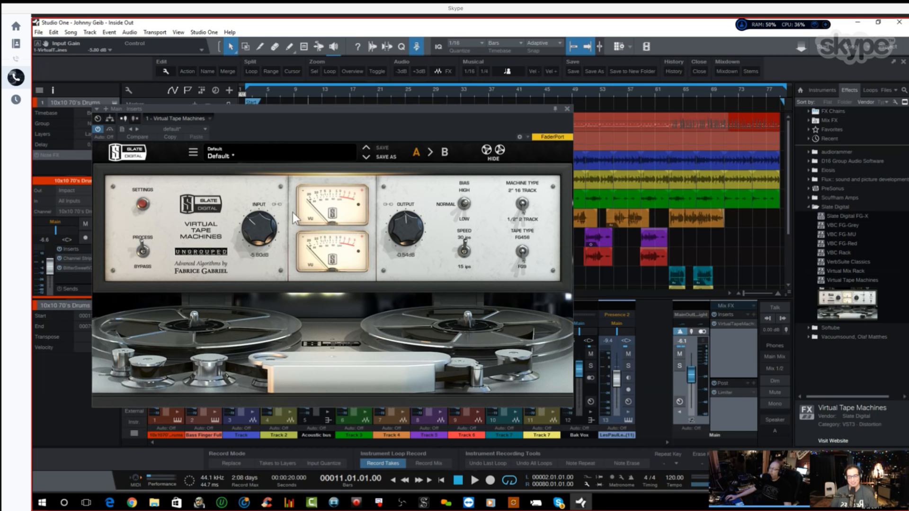
click(280, 205)
mouse_move(274, 214)
mouse_down()
mouse_move(262, 229)
mouse_move(268, 212)
mouse_up()
mouse_move(264, 231)
mouse_down()
mouse_move(249, 274)
mouse_move(251, 195)
mouse_move(249, 224)
mouse_up()
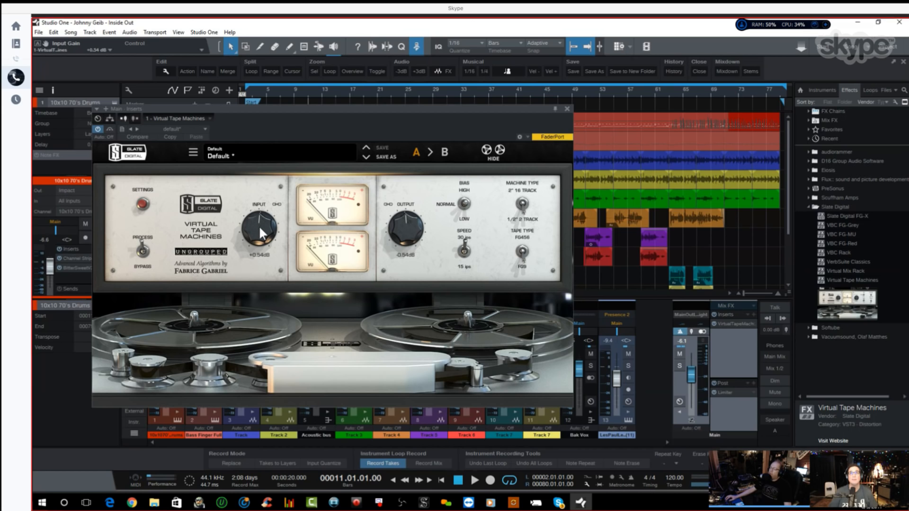
mouse_move(260, 228)
mouse_down()
mouse_move(260, 192)
mouse_move(259, 238)
mouse_move(260, 226)
mouse_up()
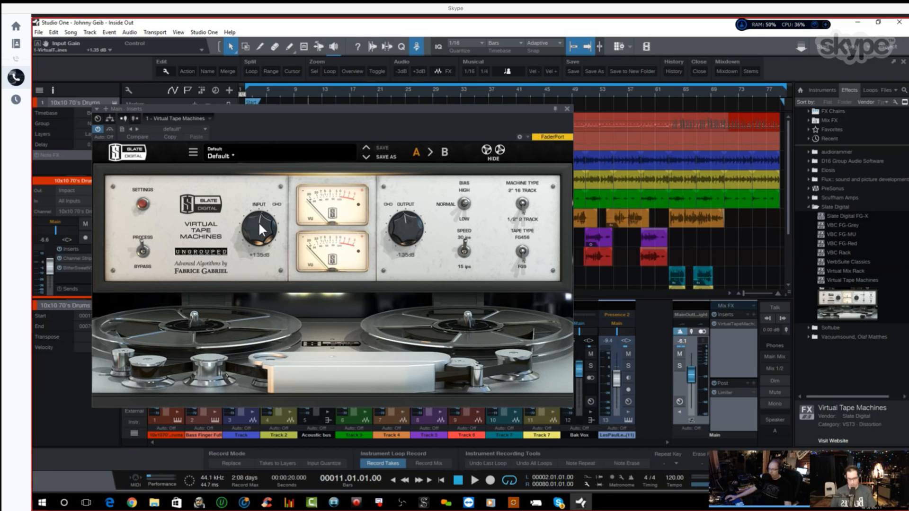
double_click(259, 231)
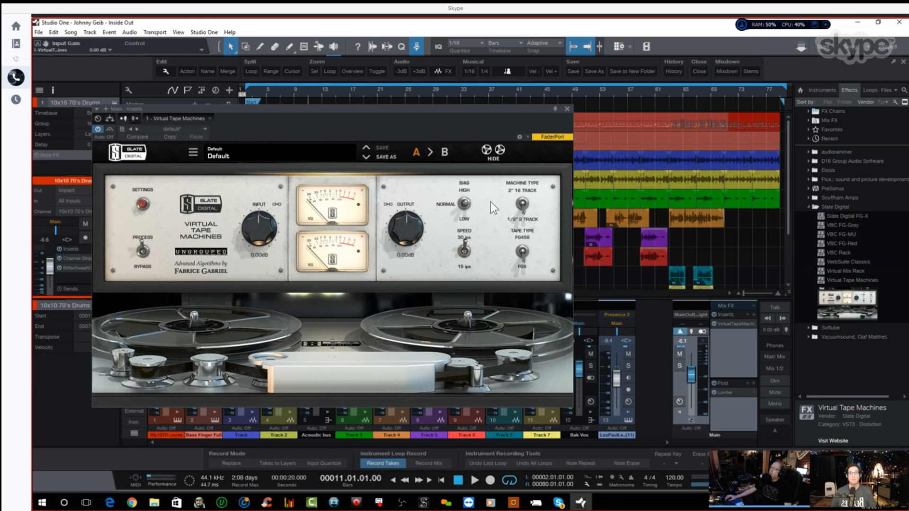
Step: Demonstrate the Bias switch by changing it to Low and returning it to Normal
click(466, 205)
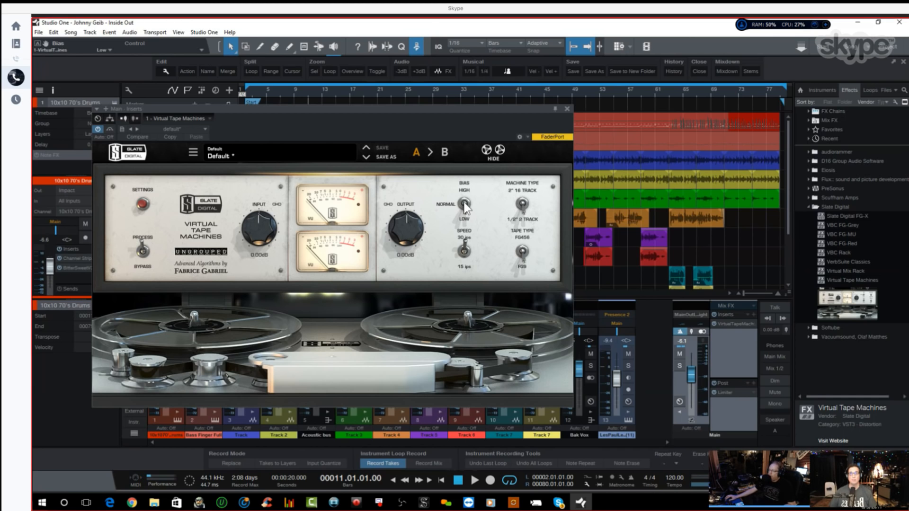
click(464, 208)
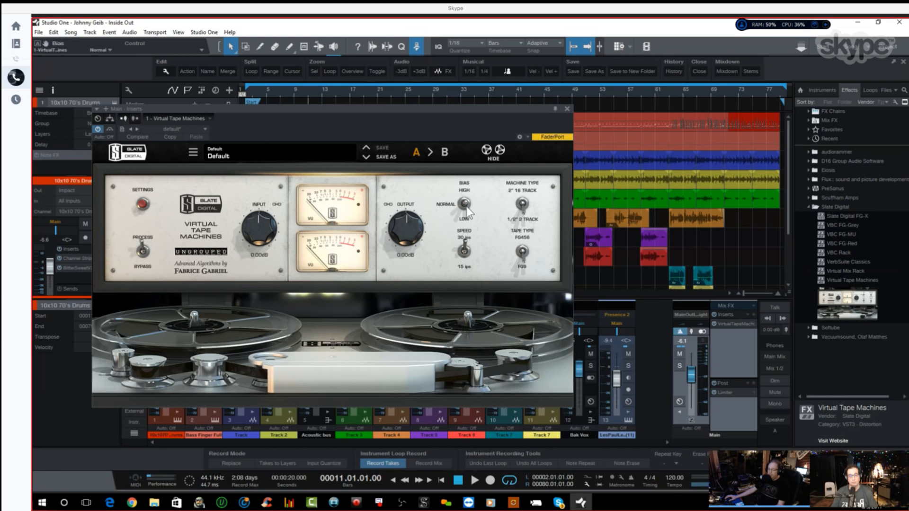
drag(467, 206, 469, 203)
drag(466, 203, 467, 218)
Step: Open the preset list of the Virtual Tape Machines plug-in
click(268, 160)
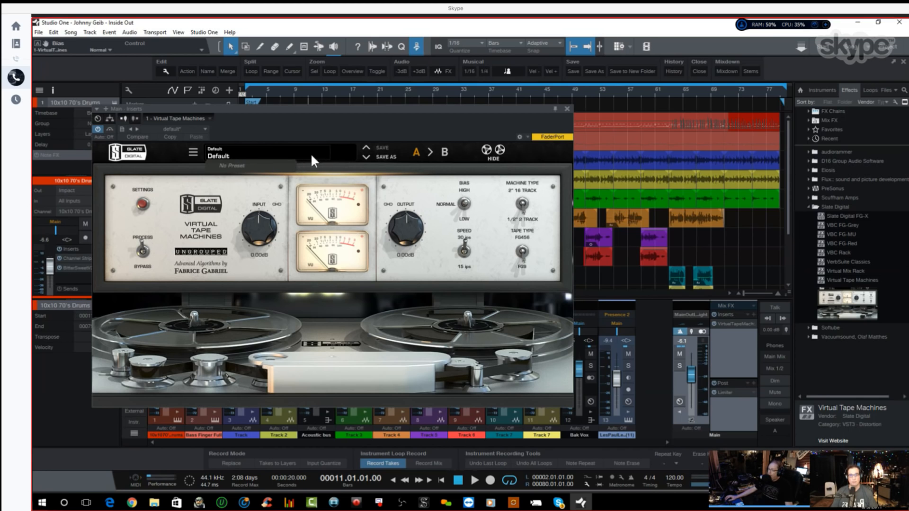
click(237, 156)
click(272, 159)
click(315, 158)
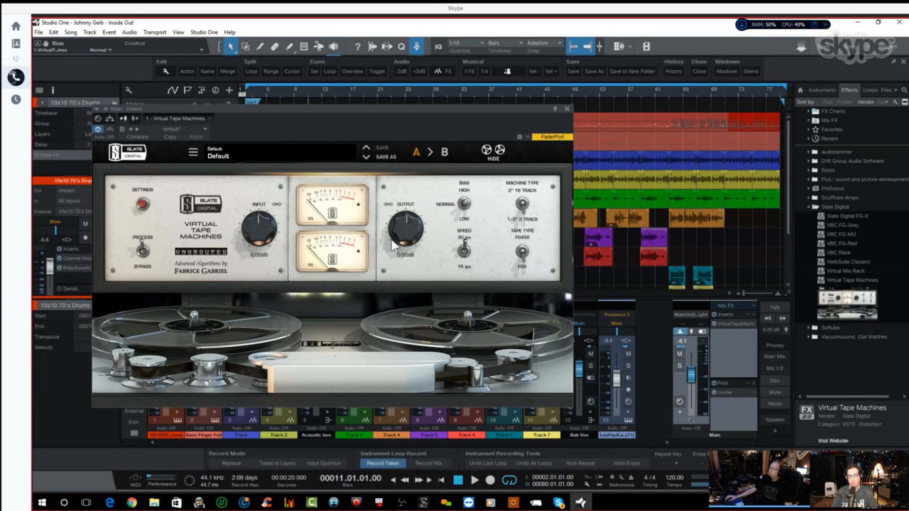
Step: Play the song with the Main fader lowered to -37.3 dB and compare tape speeds, leaving Speed at 15 ips
drag(694, 371, 691, 396)
key(space)
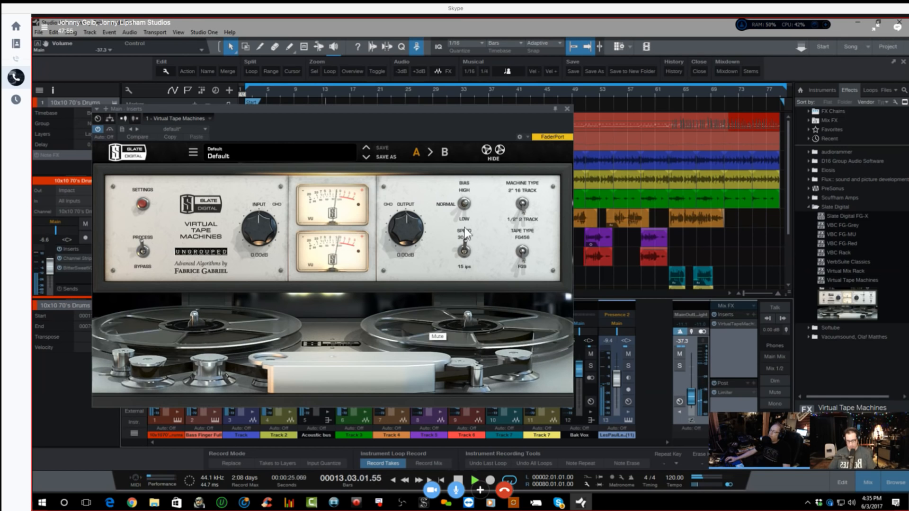
click(464, 249)
click(465, 249)
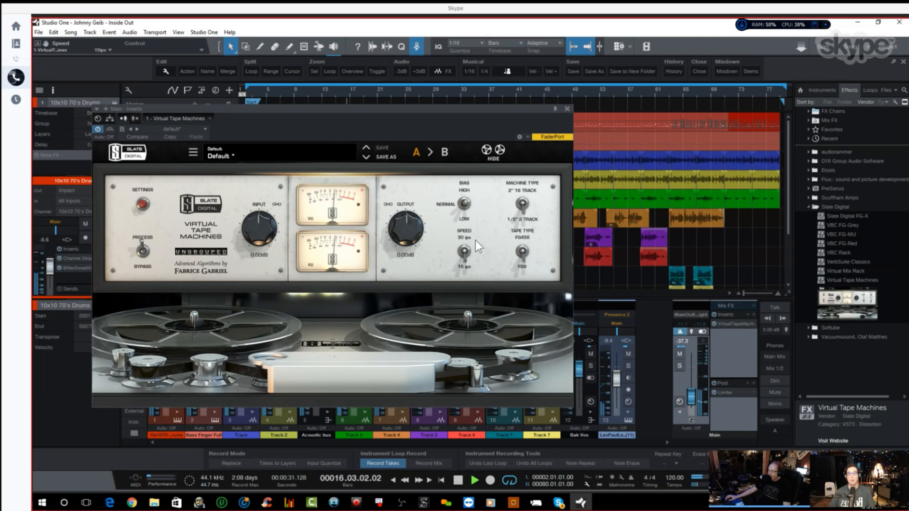
key(space)
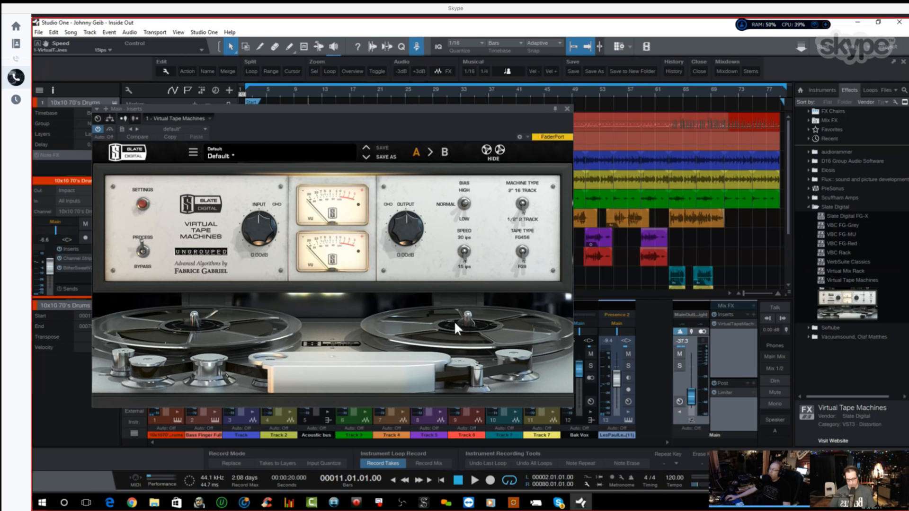
click(463, 251)
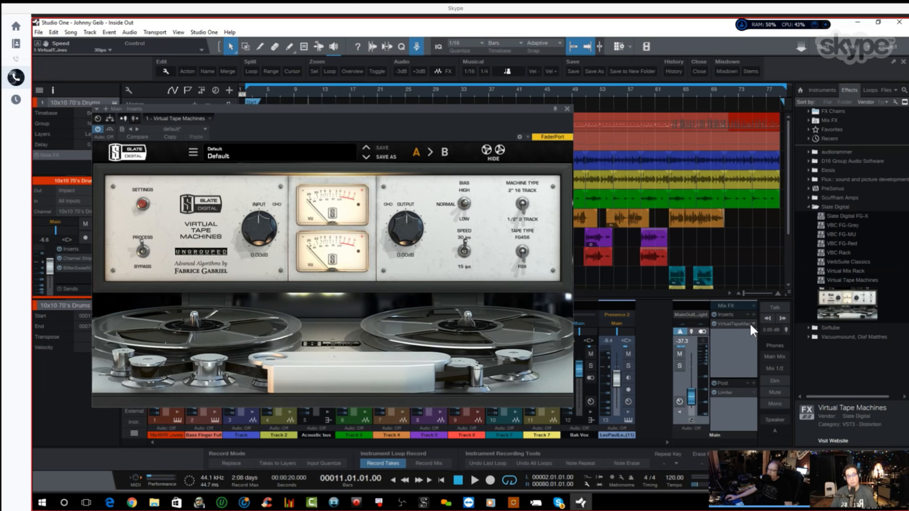
click(468, 255)
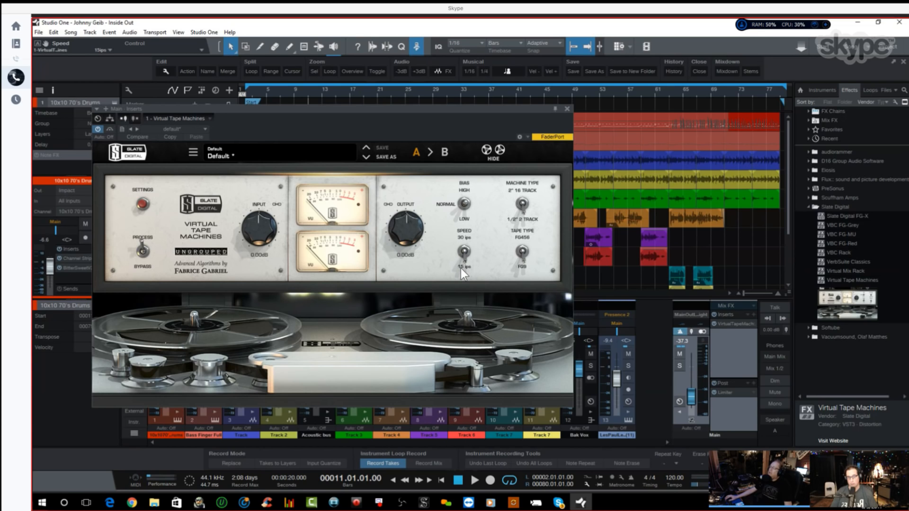
Step: Demonstrate the Machine Type switch by alternating between 2" 16 Track and 1/2" 2 Track, ending on 1/2" 2 Track
click(524, 200)
click(524, 201)
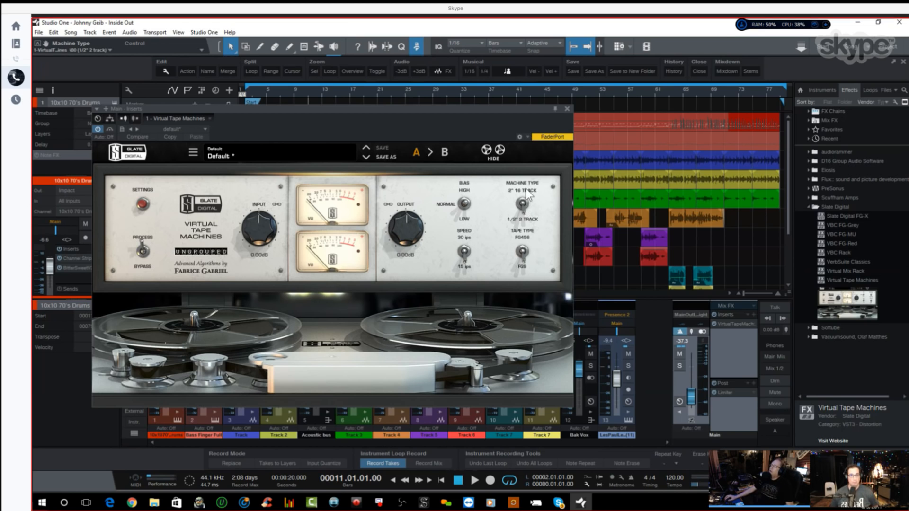
click(525, 203)
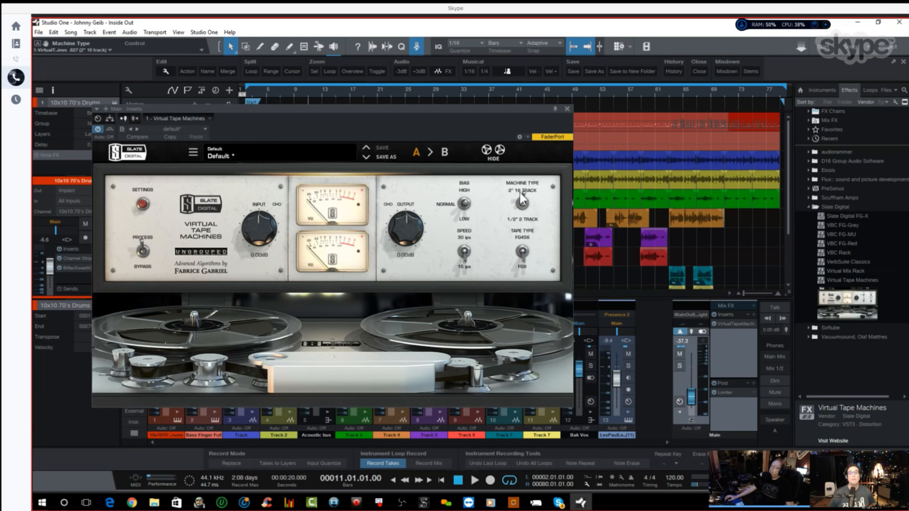
click(524, 205)
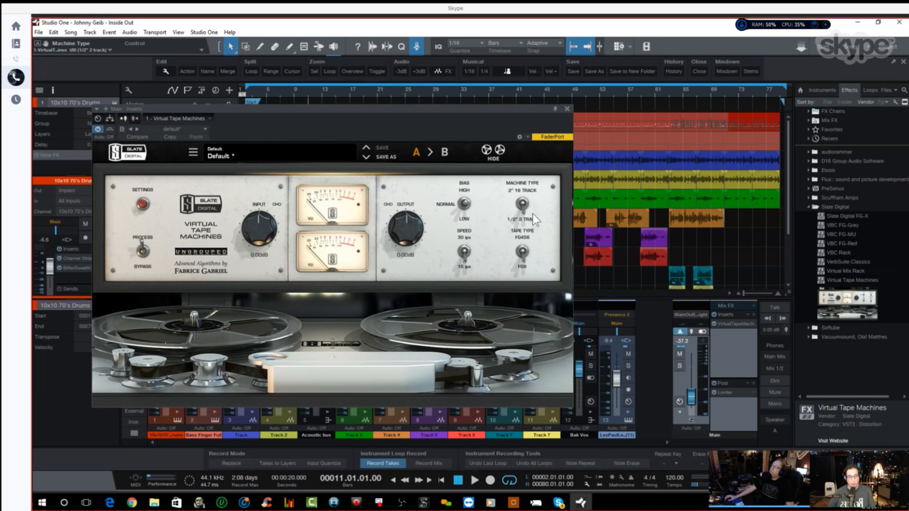
click(524, 205)
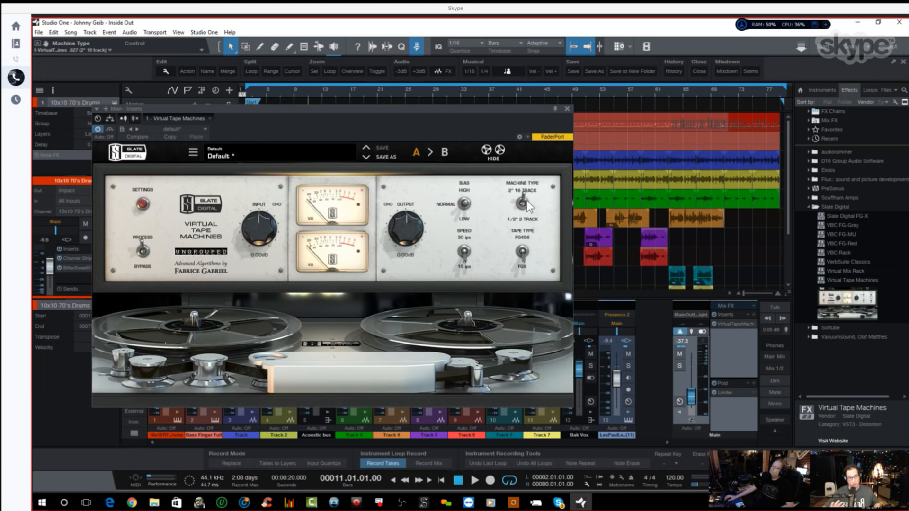
click(525, 203)
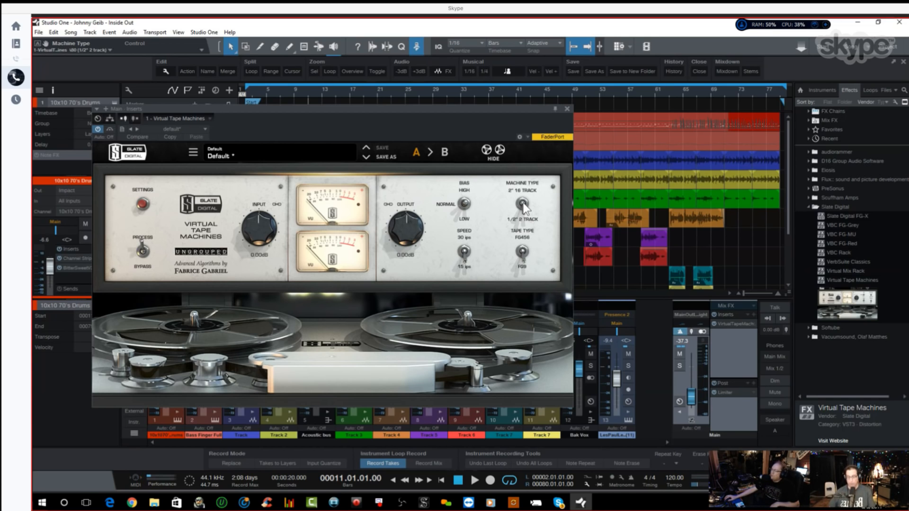
Step: Reposition the plug-in window to uncover the mixer and switch Machine Type to 2" 16 Track and back to 1/2" 2 Track
drag(482, 108, 460, 60)
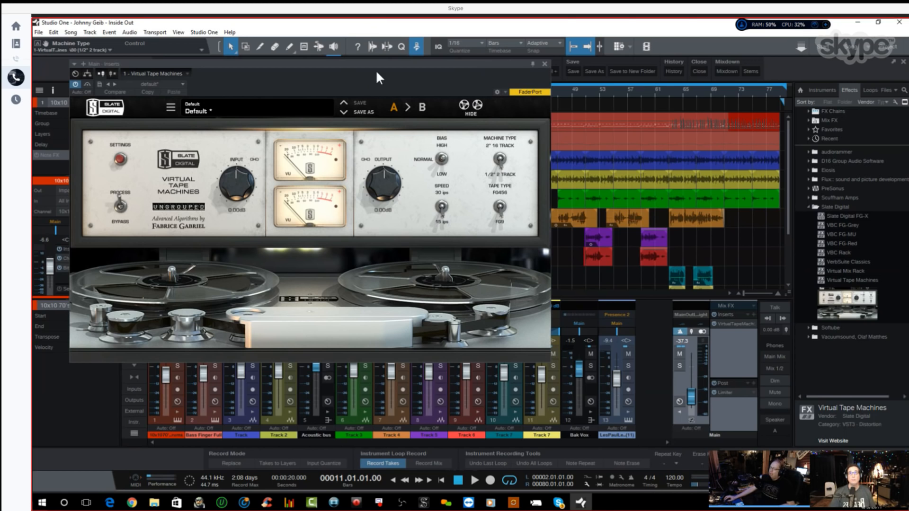
drag(378, 63, 371, 82)
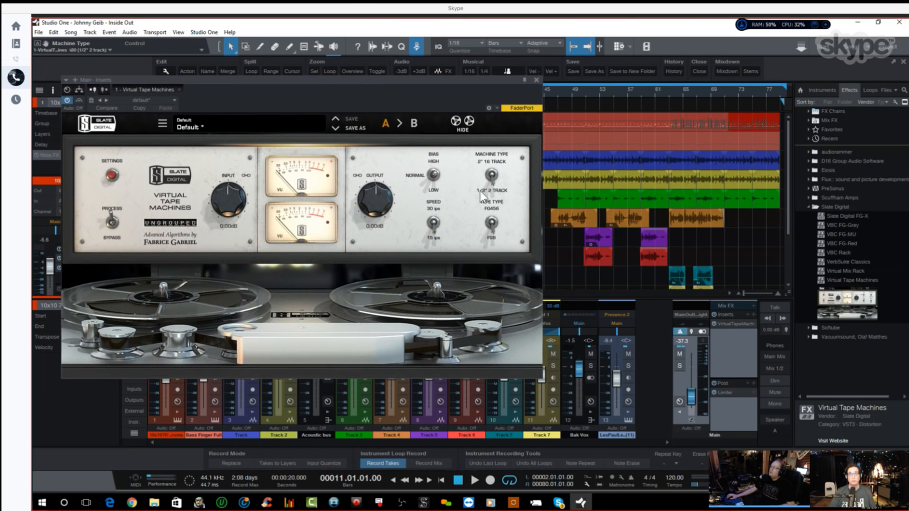
click(492, 175)
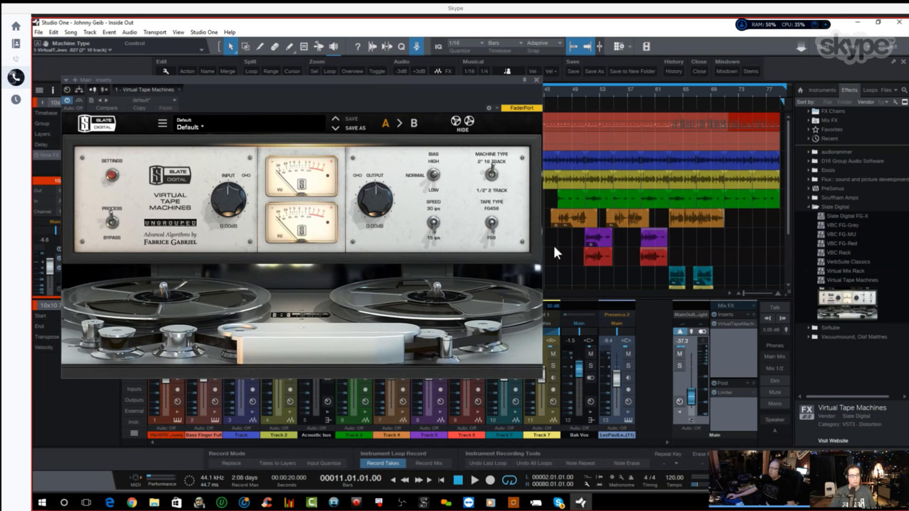
click(493, 183)
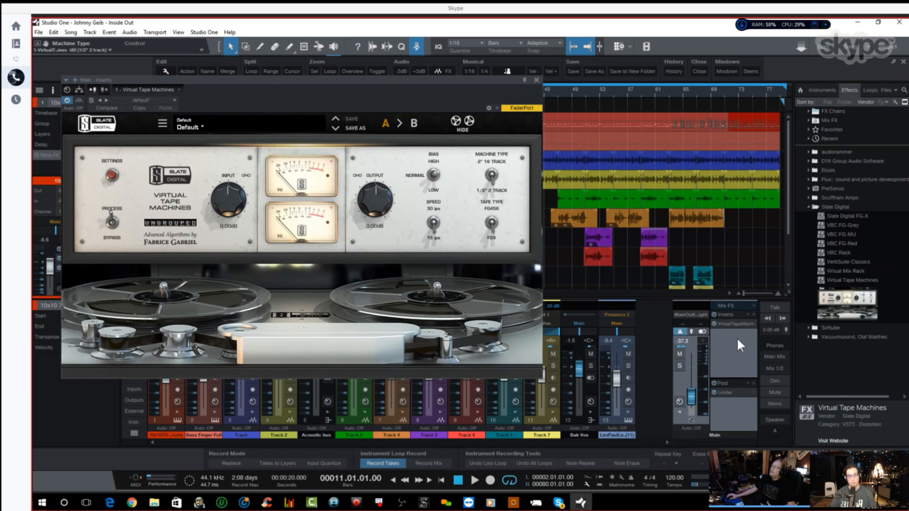
Step: Demonstrate the Tape Type switch by alternating between FG456 and FG9, leaving it on FG456
click(492, 222)
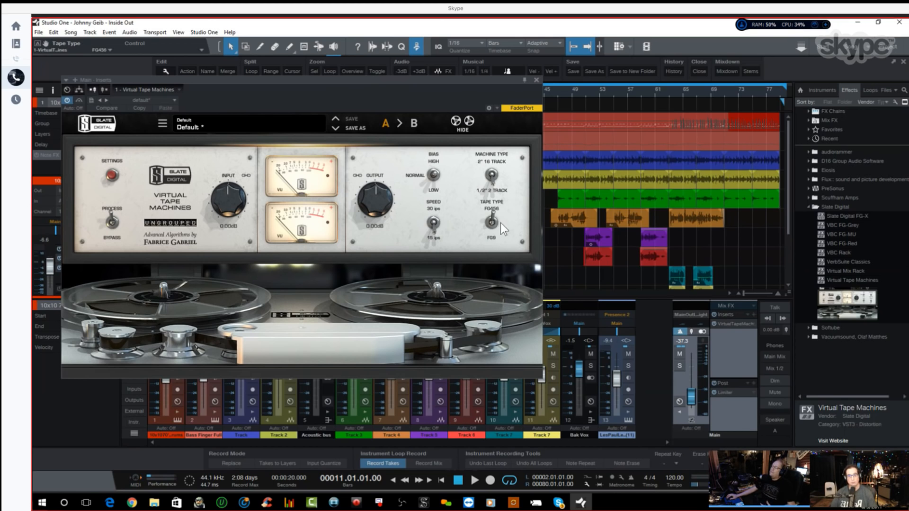
click(492, 222)
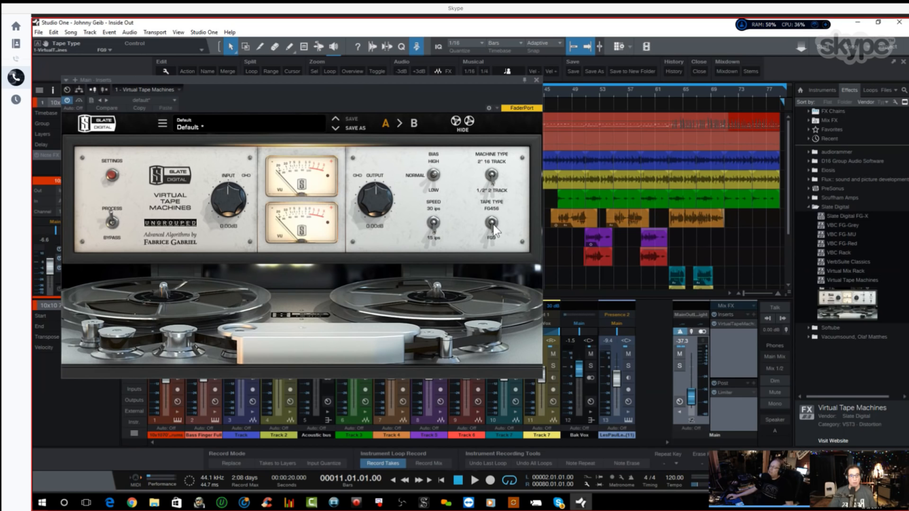
click(494, 224)
click(492, 228)
click(492, 221)
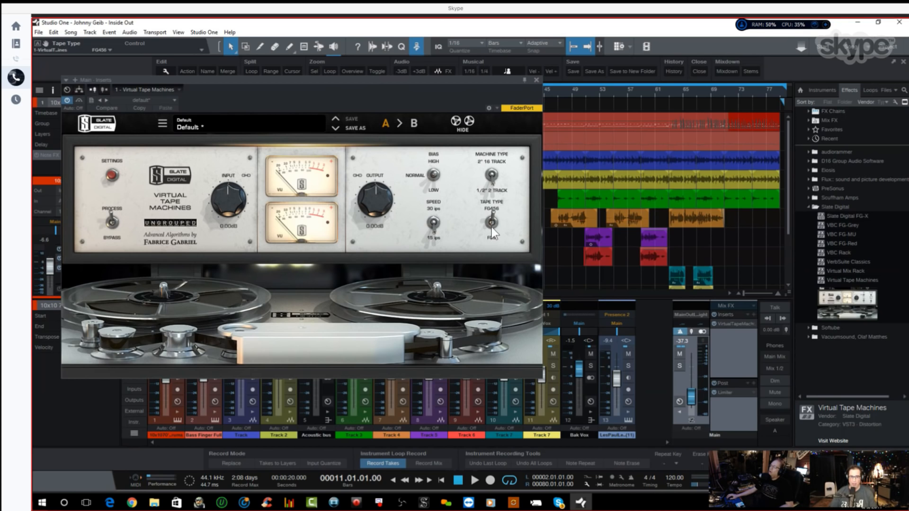
click(492, 225)
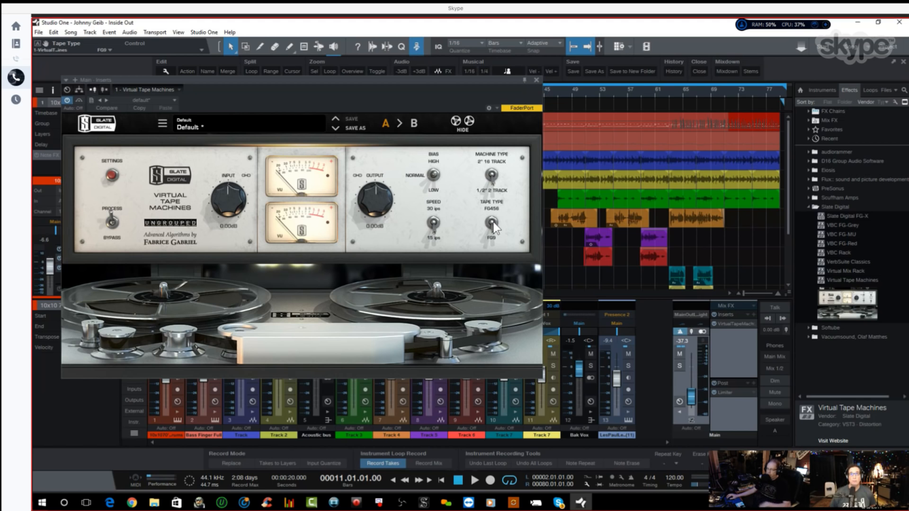
click(492, 222)
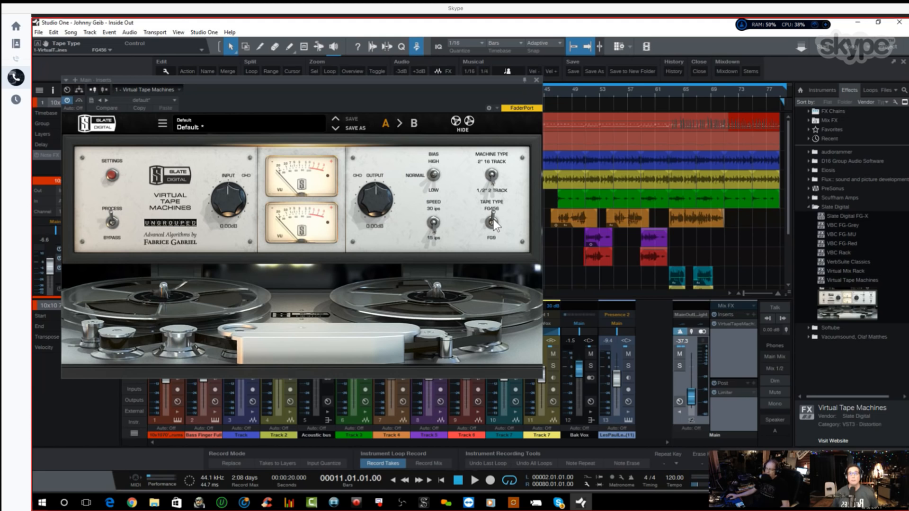
click(493, 221)
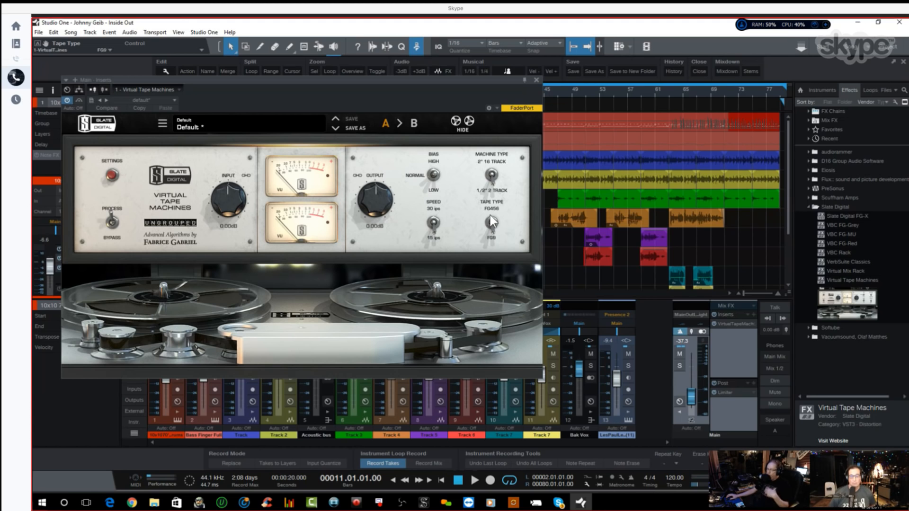
click(493, 220)
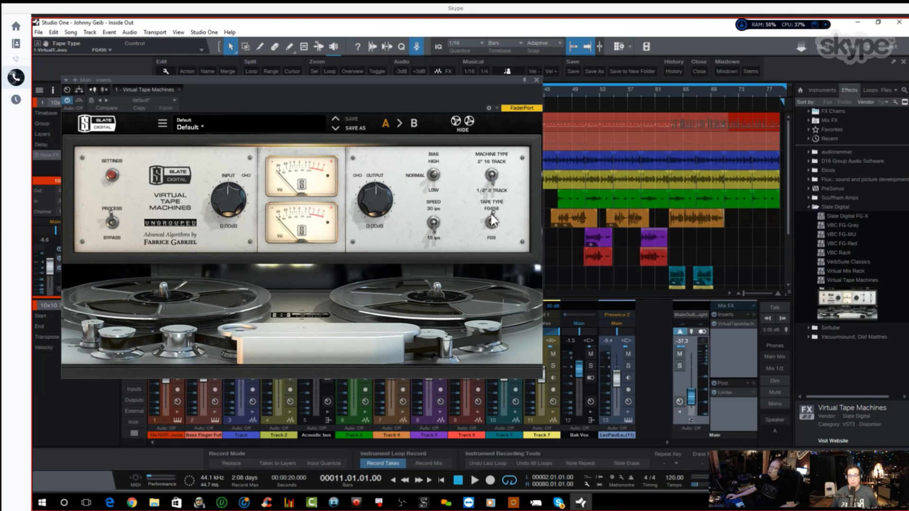
Step: Raise the linked Input gain to +3.78 dB and the Main output fader to -0.6 dB
drag(426, 80, 424, 64)
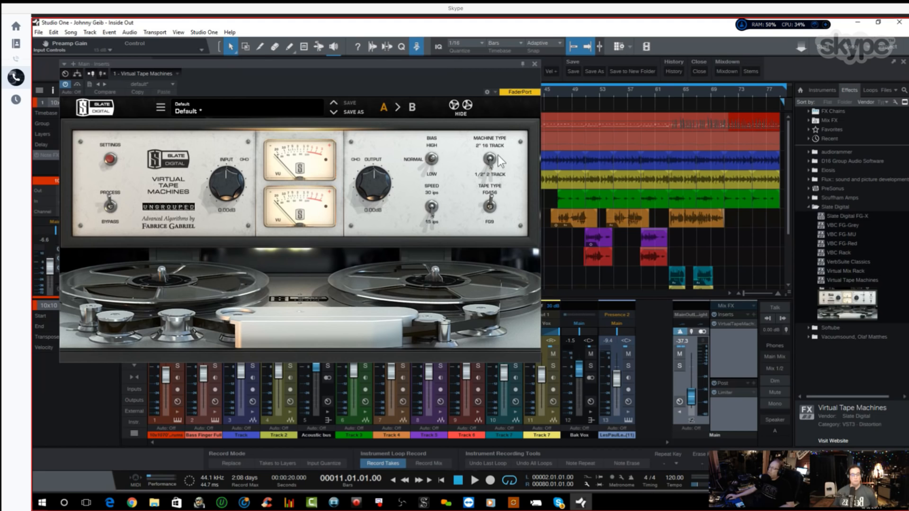
drag(226, 179, 228, 169)
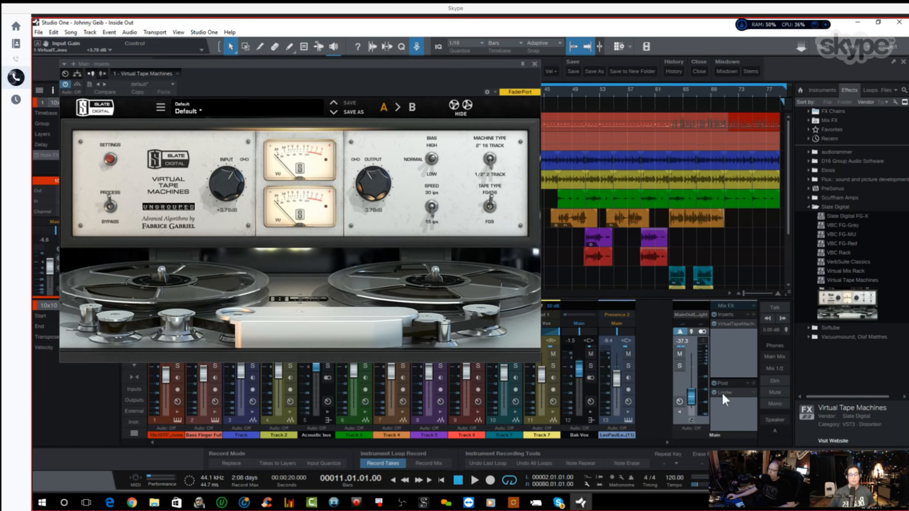
drag(689, 393, 688, 373)
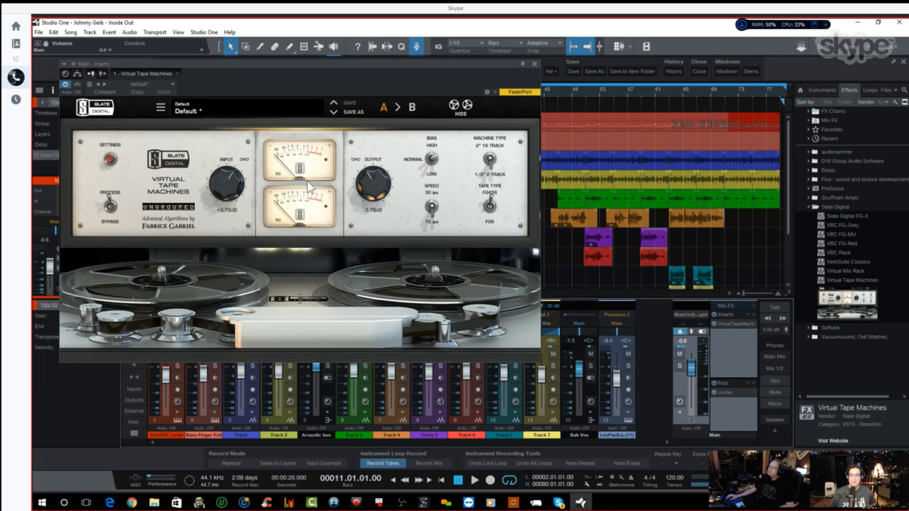
Step: Vary the linked Input gain from +0.68 dB up to +4.59 dB and back down to +0.81 dB
drag(224, 181, 226, 195)
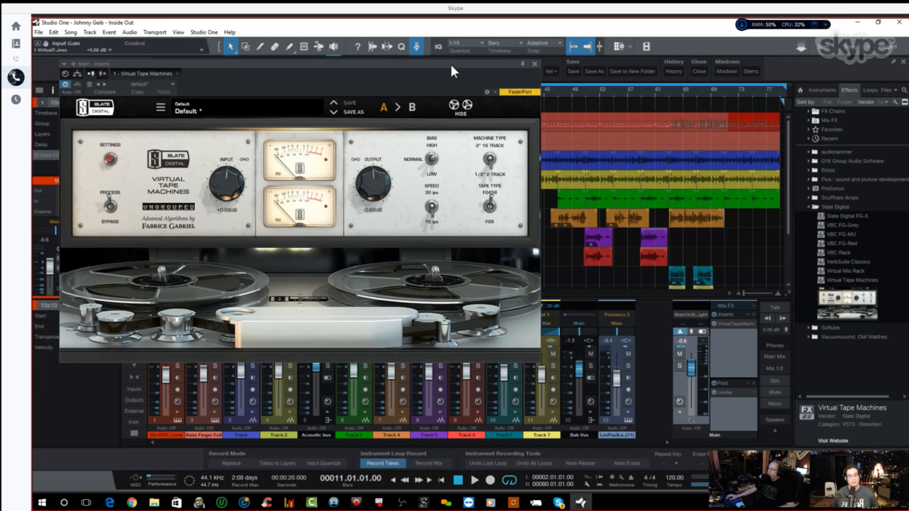
drag(450, 63, 450, 52)
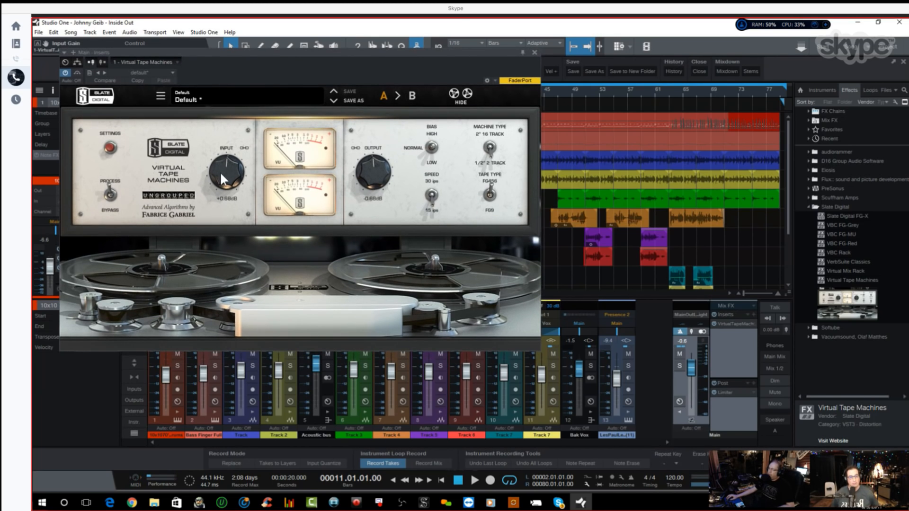
drag(220, 172, 222, 161)
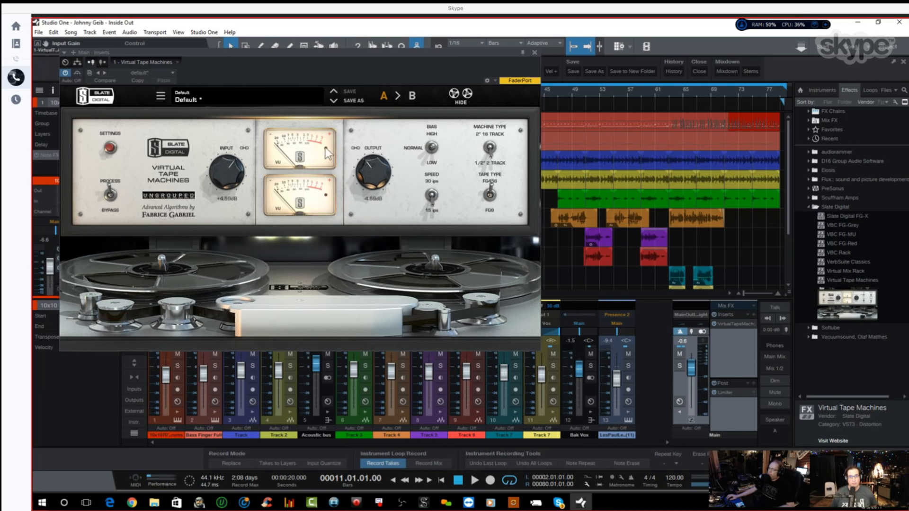
mouse_move(226, 166)
mouse_down()
mouse_move(226, 152)
mouse_move(223, 178)
mouse_up()
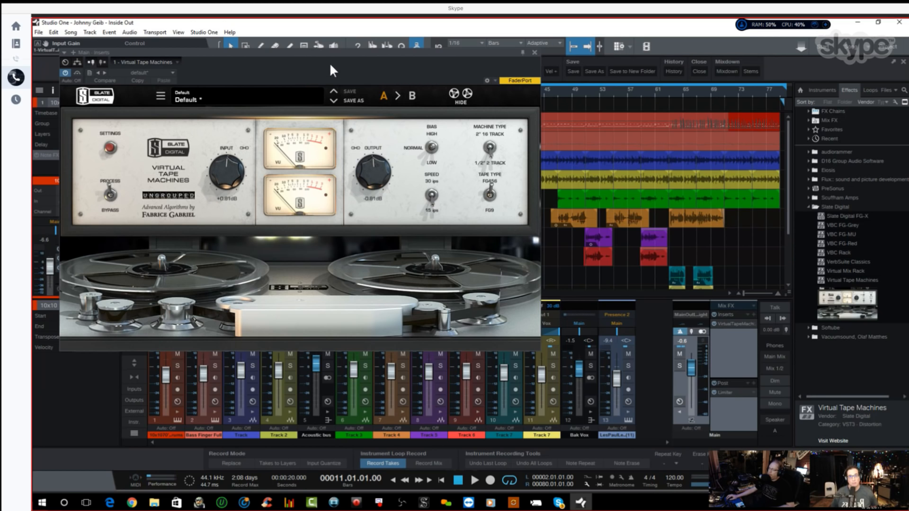
drag(333, 53, 330, 49)
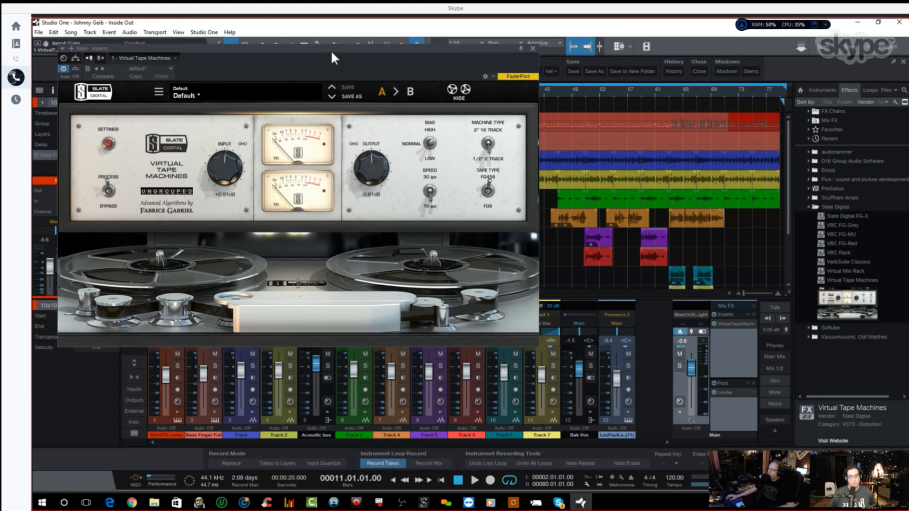
Step: Start playback with the Main output fader reset to 0 dB and lower the fader to -7.9 dB
ctrl+click(691, 366)
key(space)
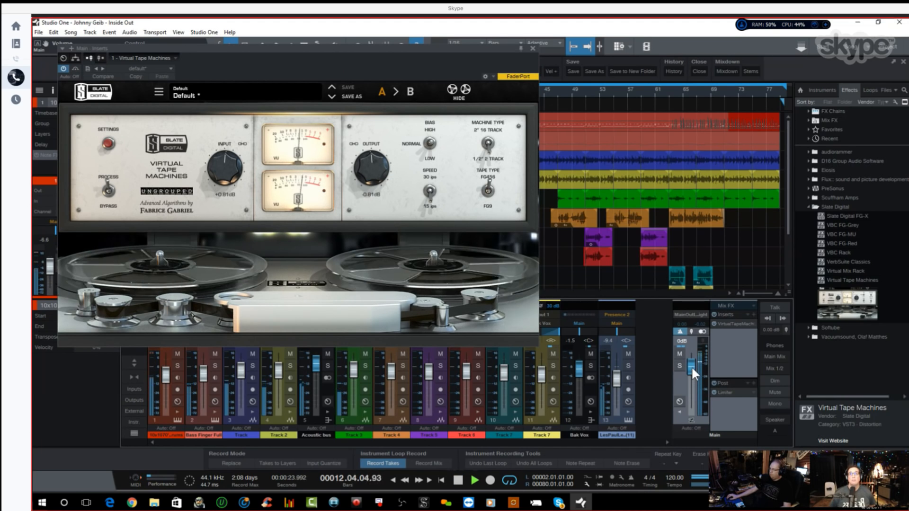
drag(691, 365, 693, 380)
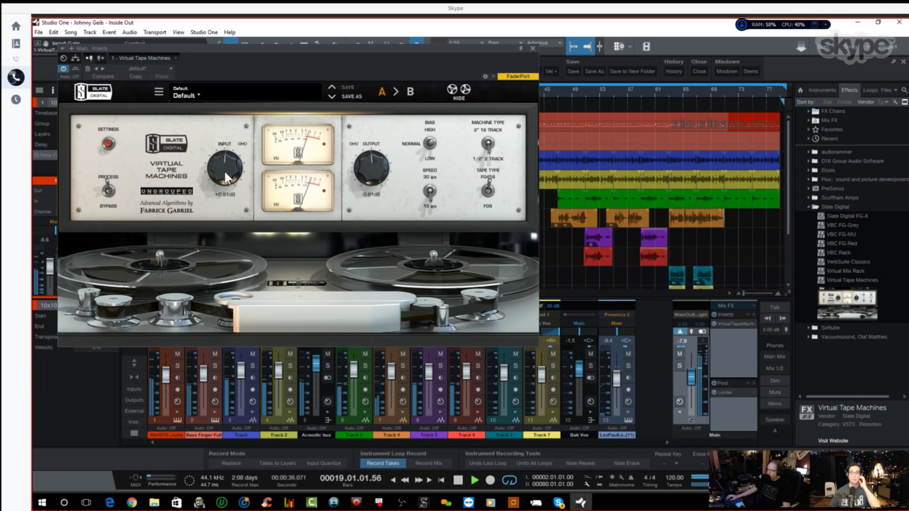
Step: Push the linked Input gain to +11.7 dB during playback, lower it to +1.35 dB and reset both gains to 0 dB
drag(223, 169, 226, 136)
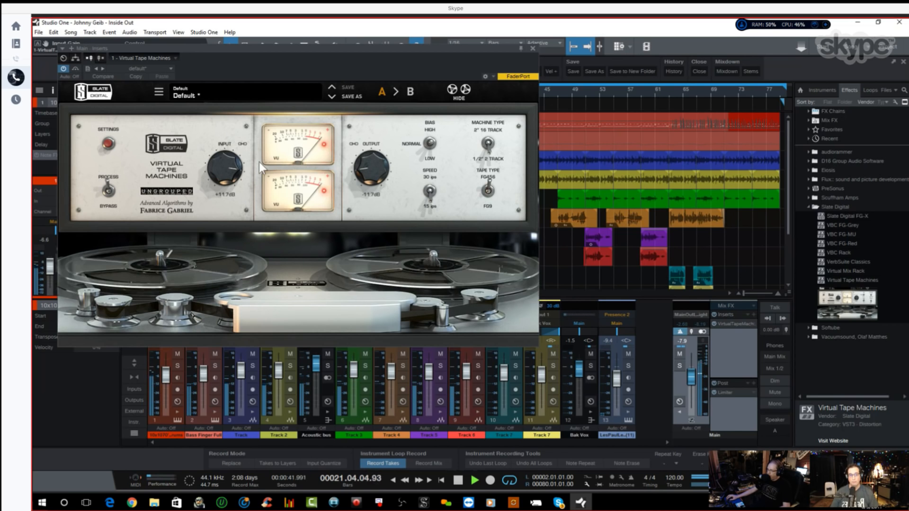
drag(228, 160, 222, 194)
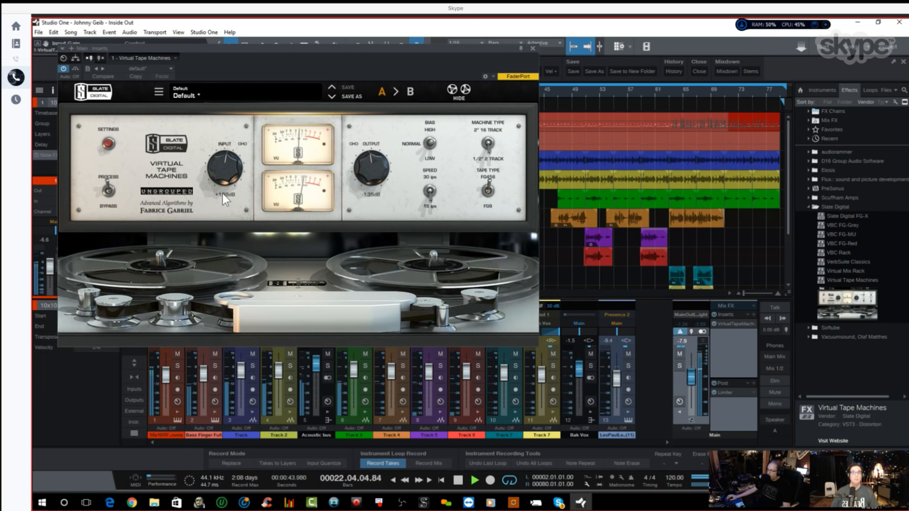
double_click(223, 169)
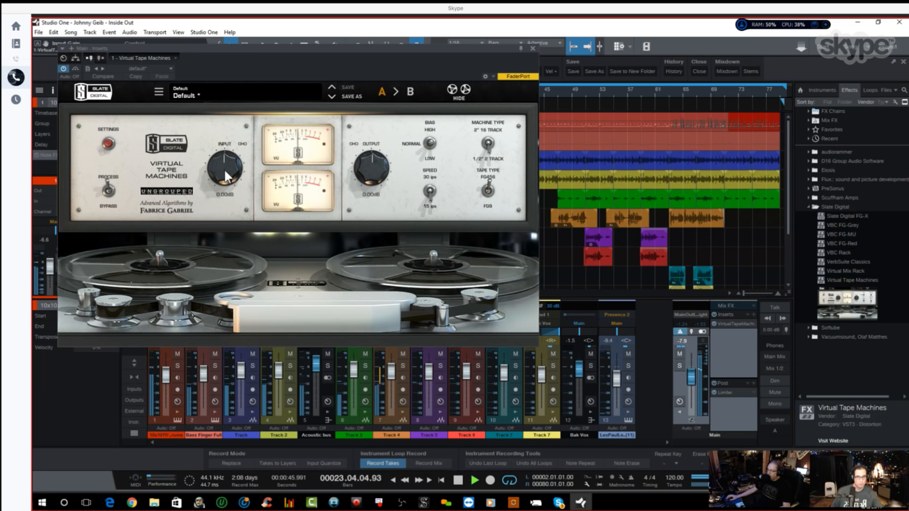
Step: Raise the linked Input gain to +3.24 dB and switch Bias to High, dipping the Main output fader to -36.5 dB and returning it to -7.9 dB
scroll(223, 168, up, 4)
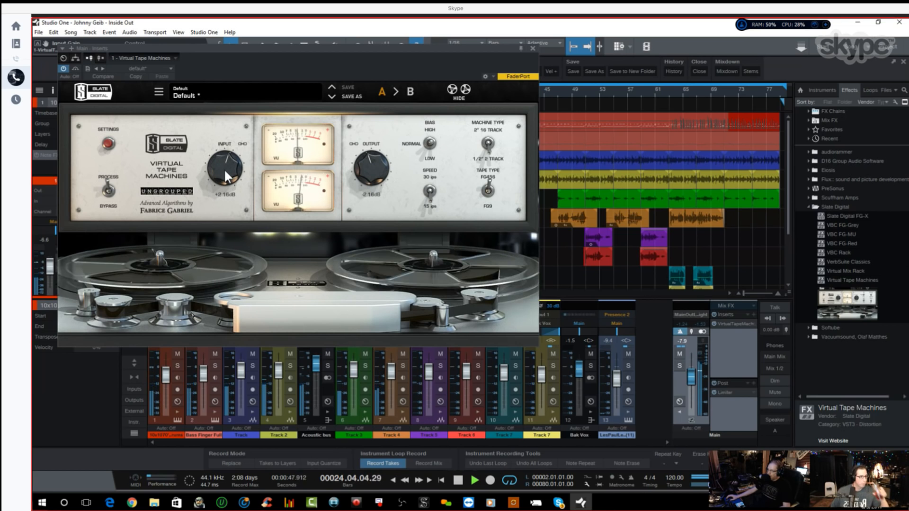
scroll(223, 168, up, 2)
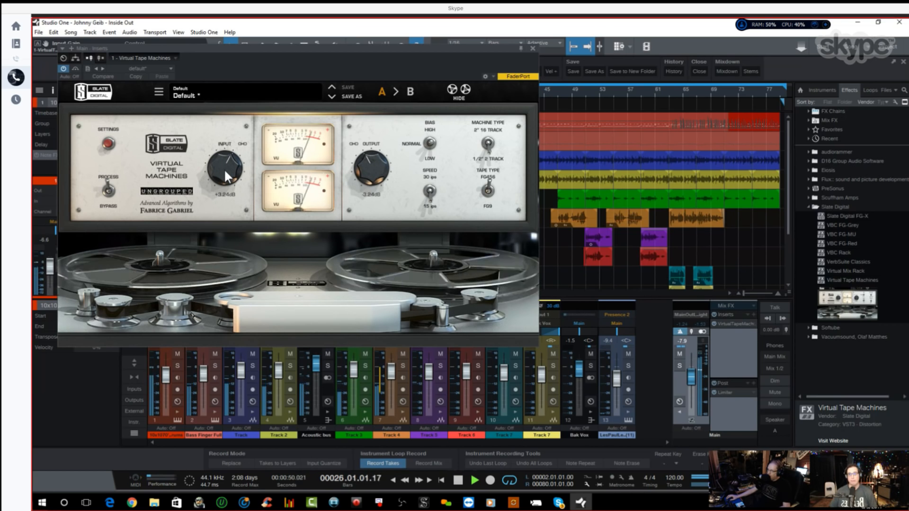
drag(691, 372, 694, 392)
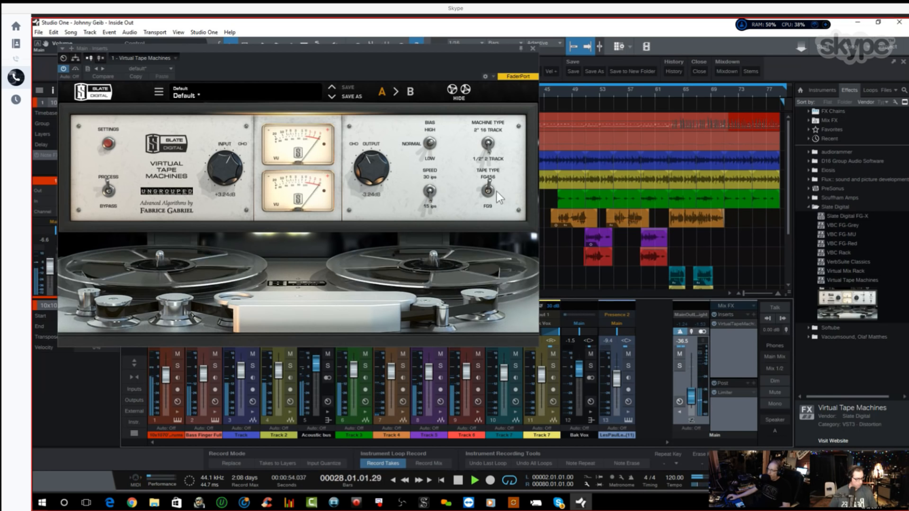
click(432, 133)
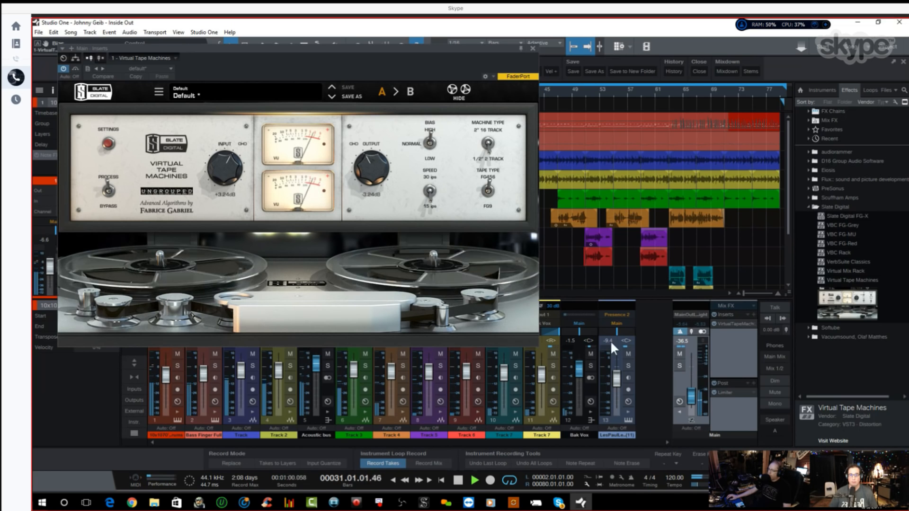
drag(688, 398, 691, 377)
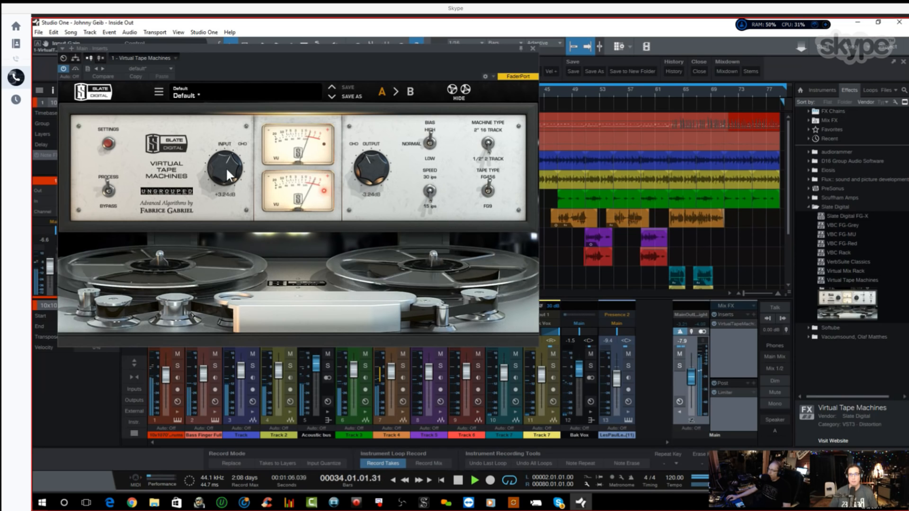
Step: Reduce the linked Input gain to +2.16 dB and set the Main output fader to -26.3 dB and back up to -9.0 dB
drag(226, 167, 226, 172)
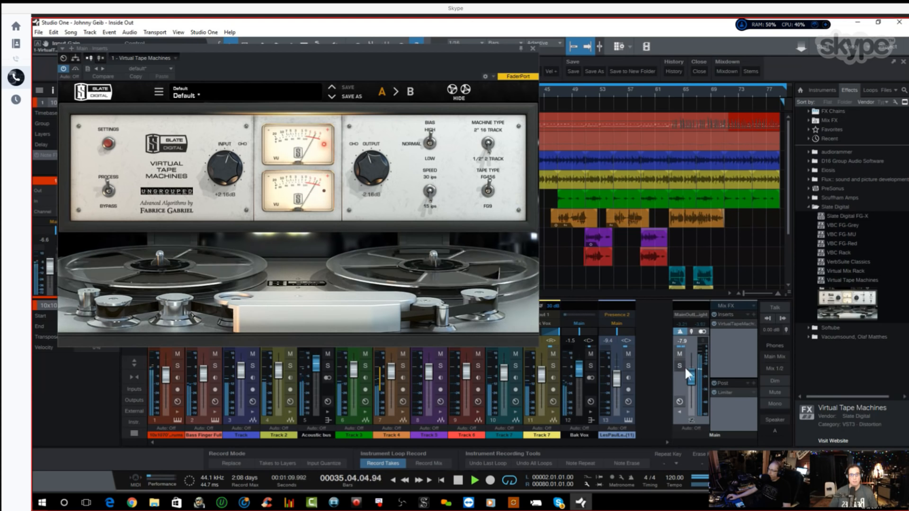
drag(684, 366, 691, 387)
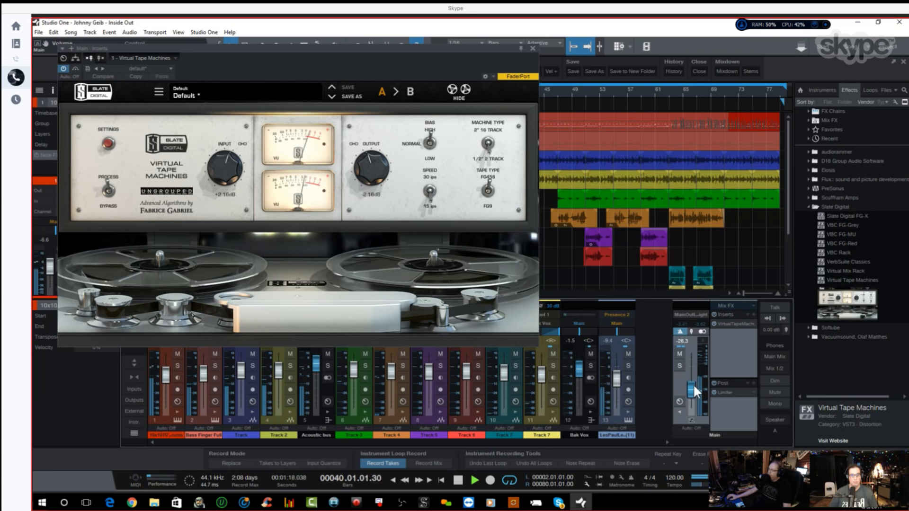
drag(693, 385, 692, 373)
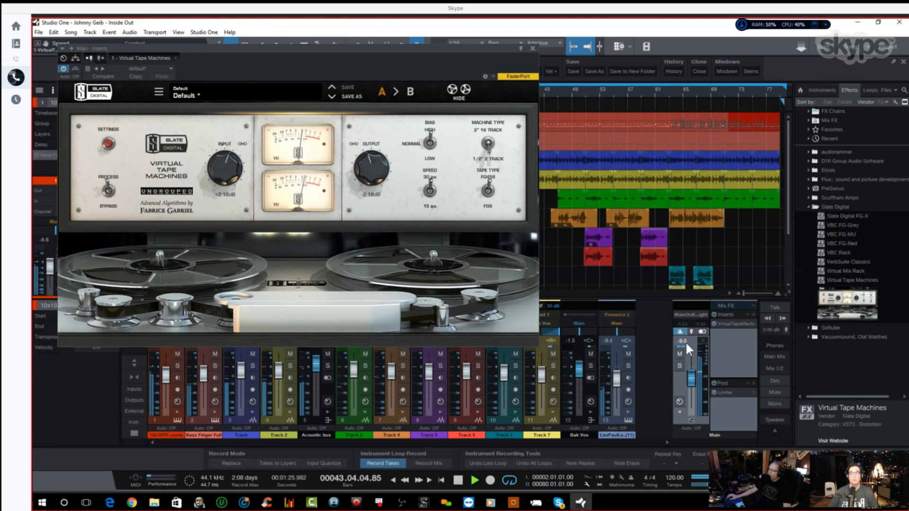
Step: Return the tape Speed to 15 ips, stop playback and reposition the Virtual Tape Machines window
click(430, 191)
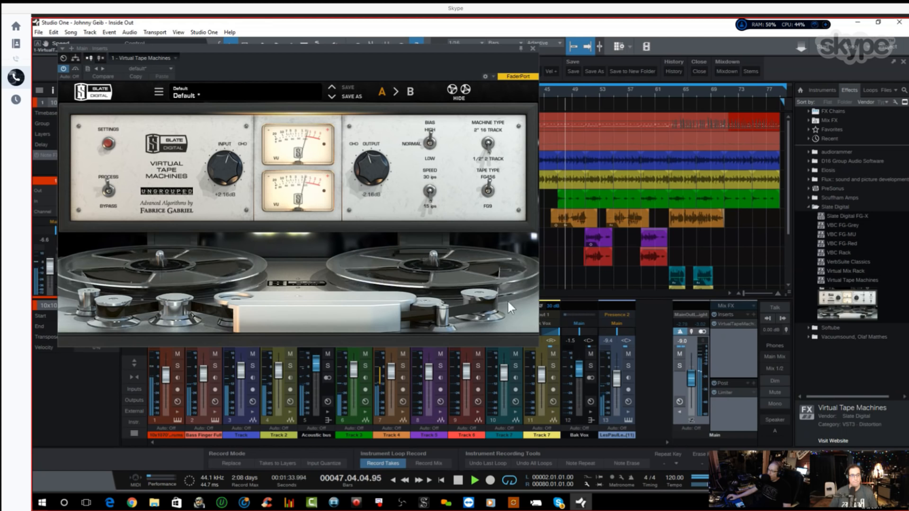
key(space)
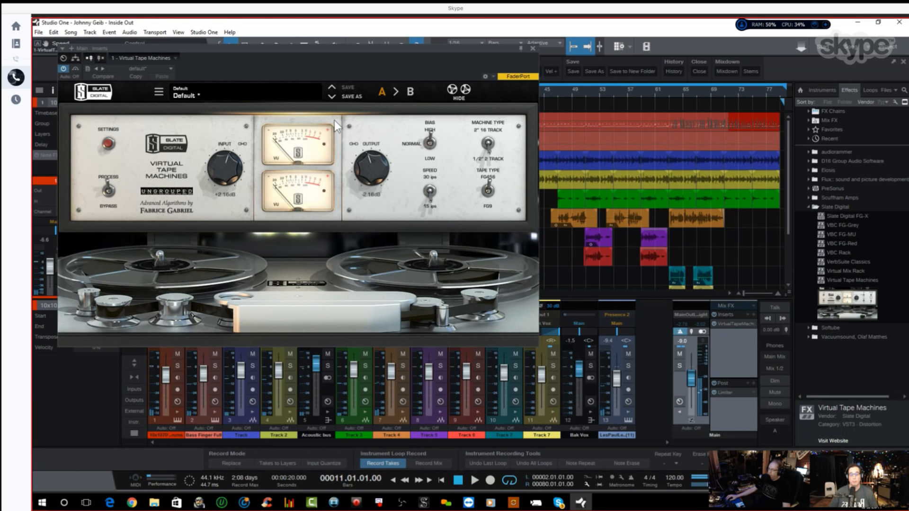
drag(316, 53, 313, 96)
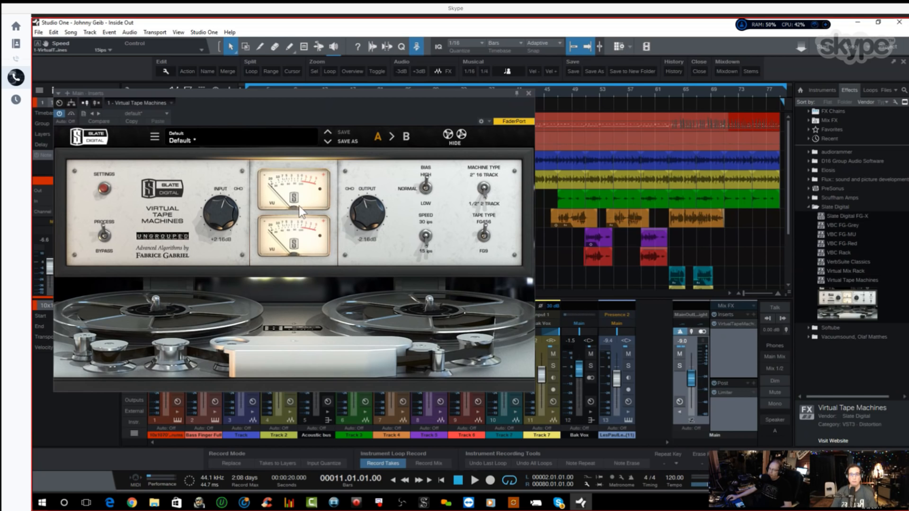
Step: Raise the linked Input gain to +3.38 dB, view the bank and preset options, and reset both gains to 0 dB
mouse_move(223, 208)
mouse_down()
mouse_move(228, 193)
mouse_move(224, 213)
mouse_up()
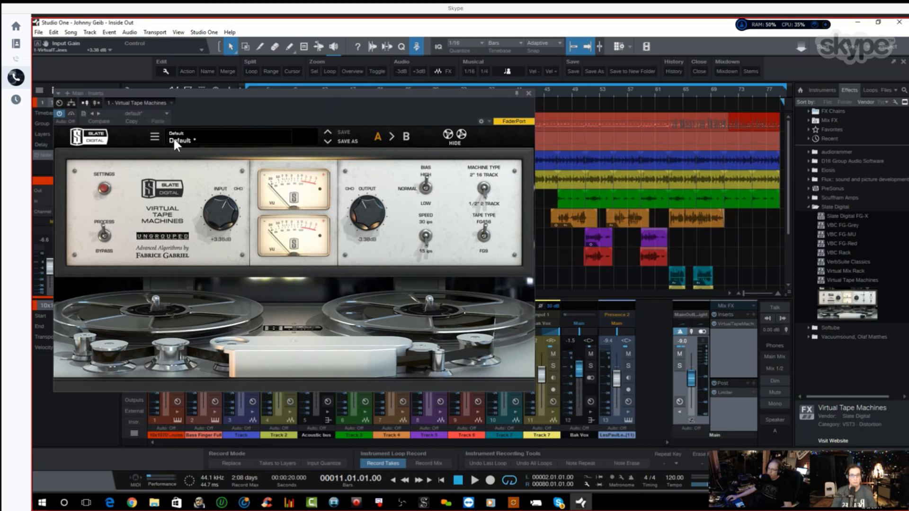
click(154, 137)
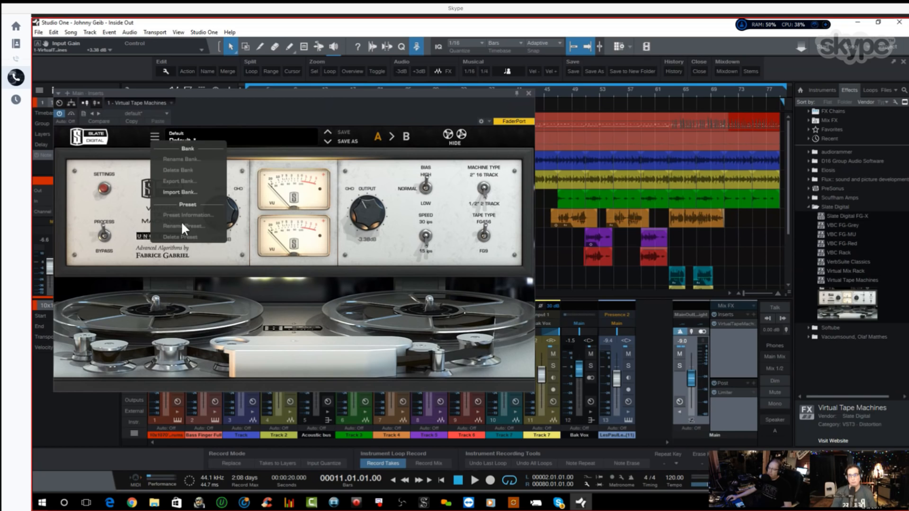
click(287, 114)
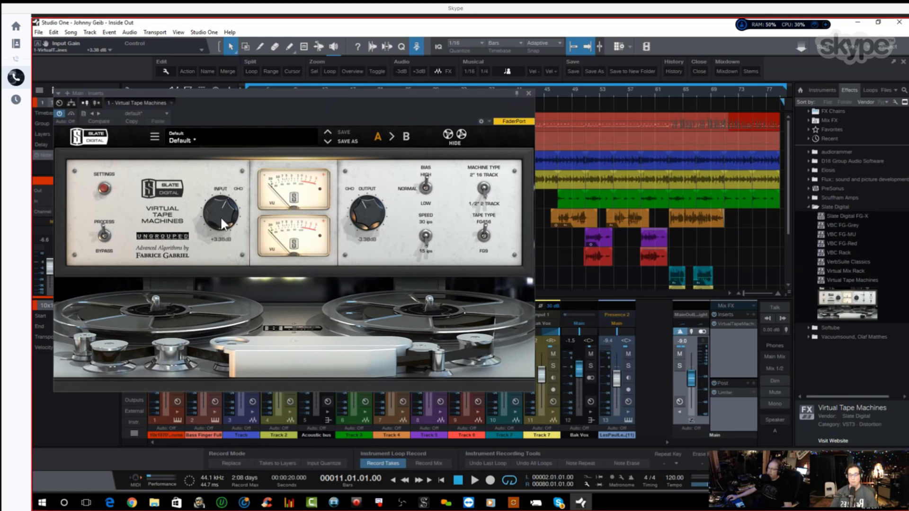
drag(218, 216, 221, 229)
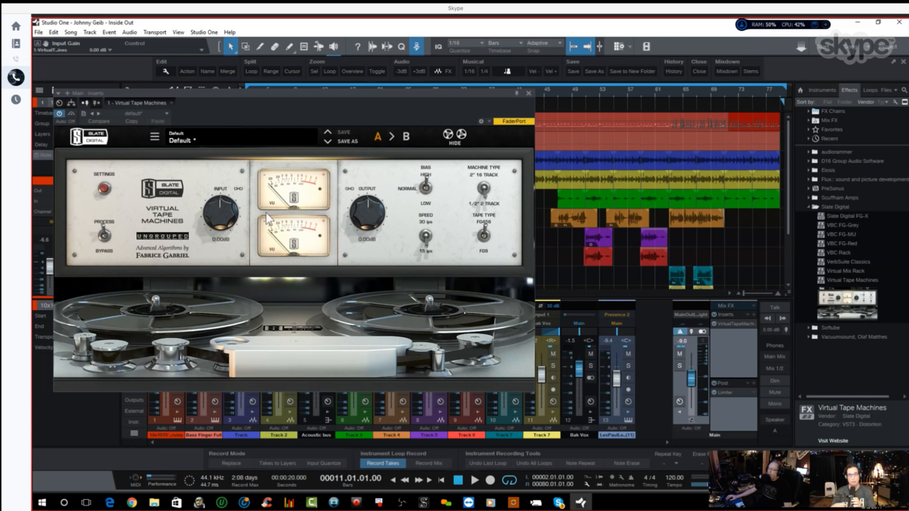
Step: Raise the linked Input gain to +1.75 dB, unlink the two gain knobs and set the Output gain to +2.87 dB on its own
drag(294, 97, 430, 112)
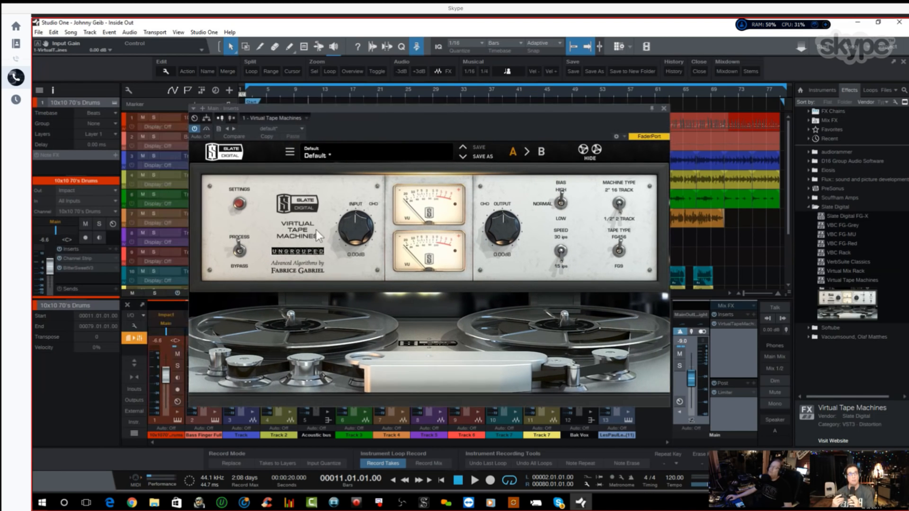
drag(356, 226, 359, 214)
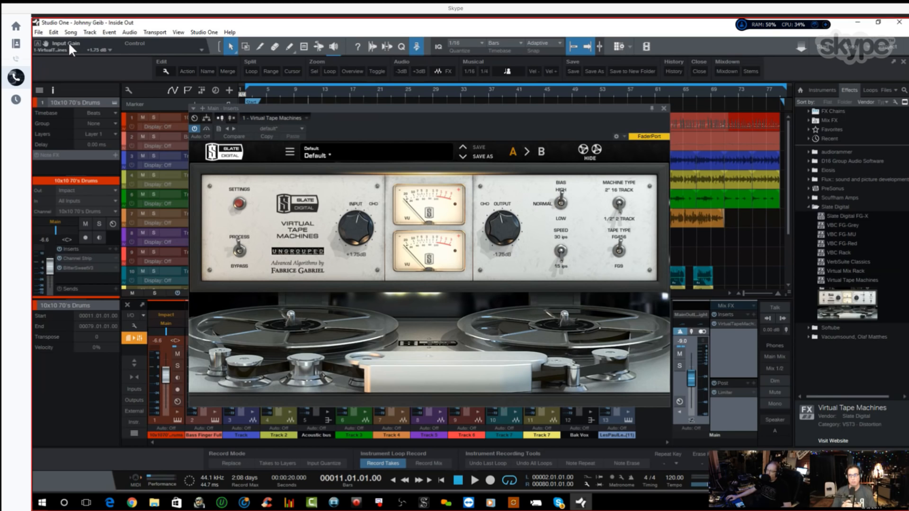
click(483, 204)
drag(505, 226, 507, 217)
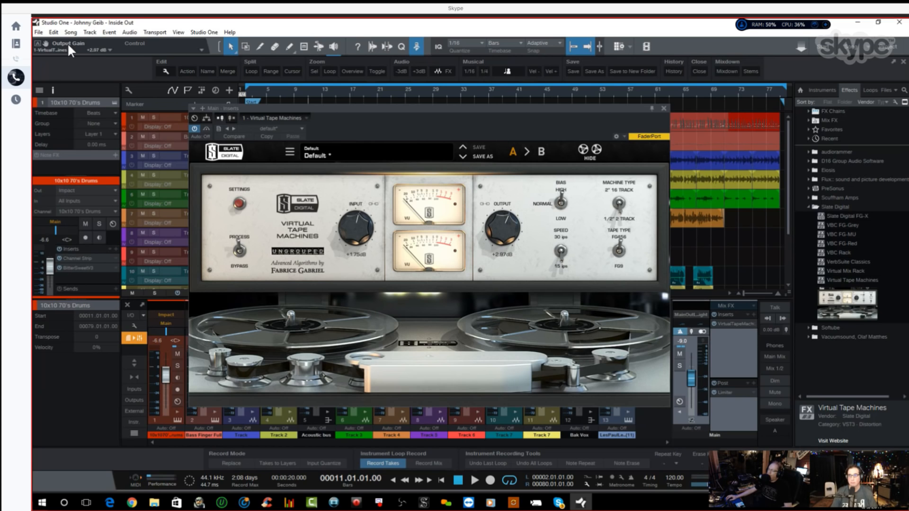
Step: Switch Bias to Normal and back to High, and try the Tape Type switch, leaving it on FG456
click(560, 202)
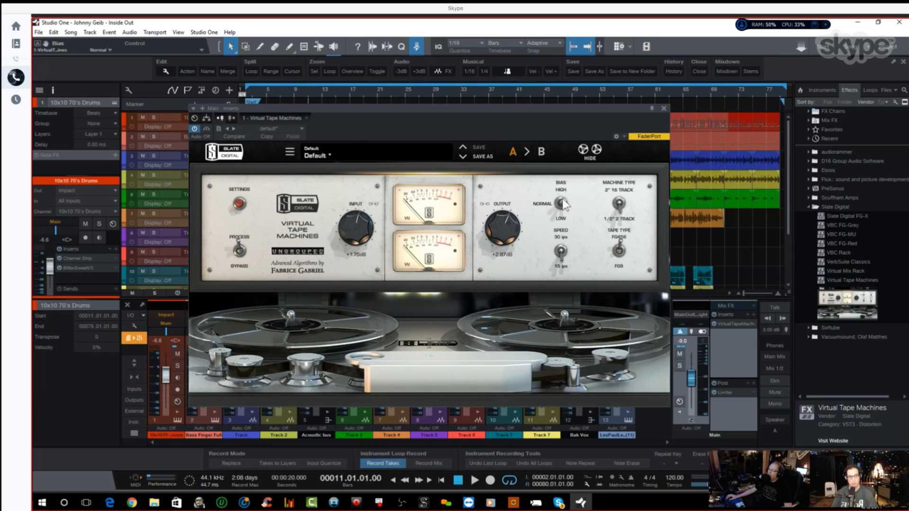
click(561, 203)
drag(626, 241, 621, 268)
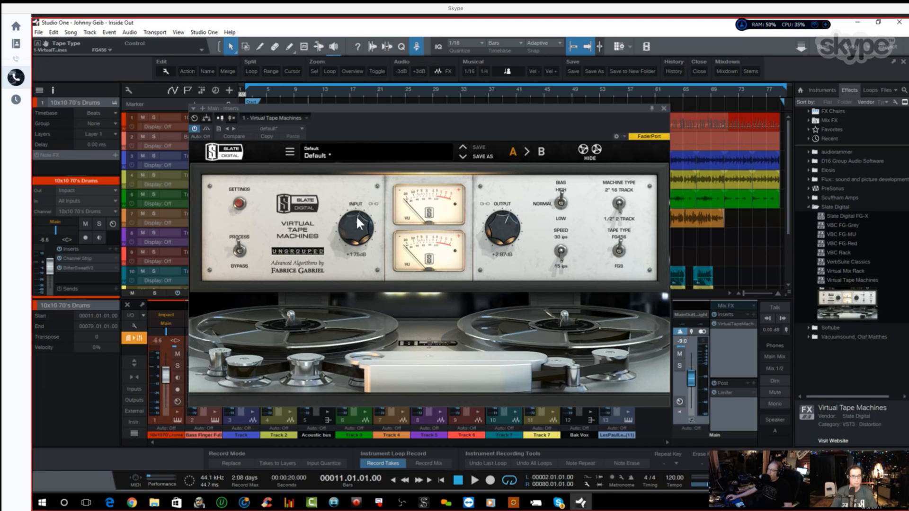
Step: Relink the Input and Output gain knobs and lower the linked Input gain to +0.41 dB
click(484, 202)
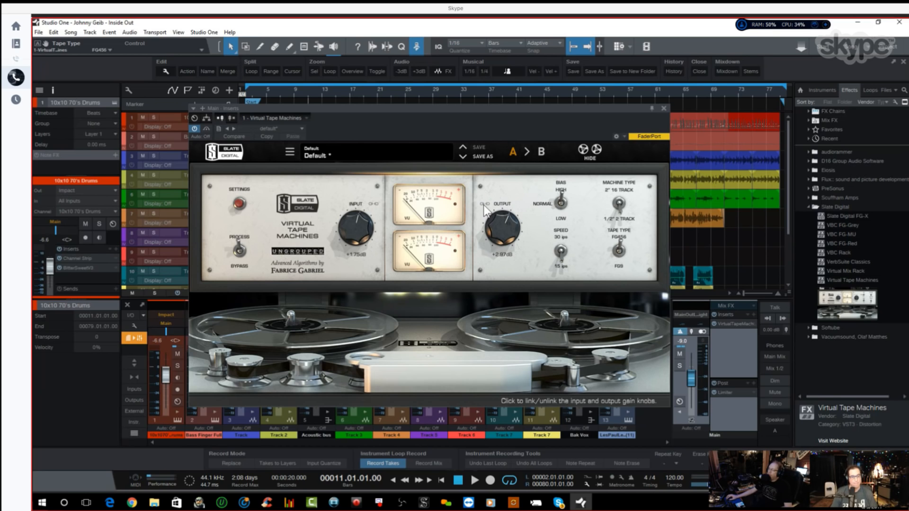
click(484, 204)
drag(356, 227, 354, 231)
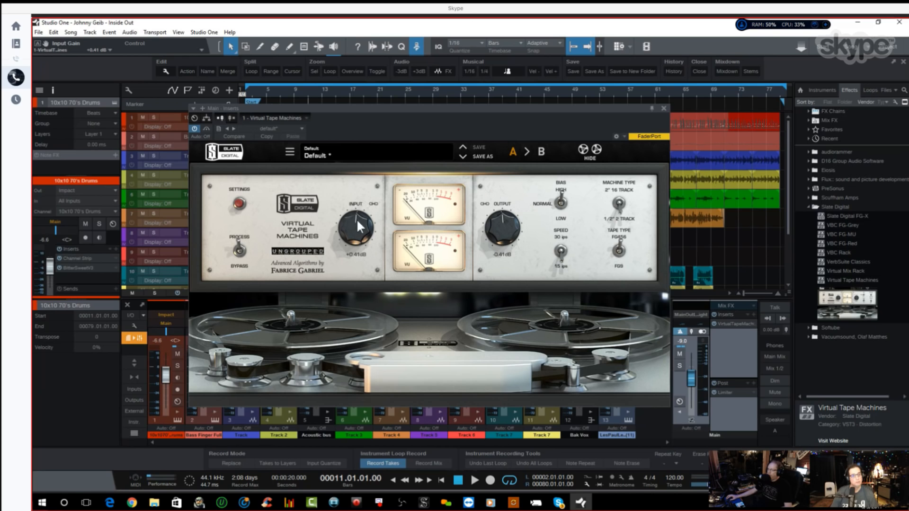
Step: View and close the calibration settings, and toggle the Process switch between on and off, leaving it on Bypass
click(239, 204)
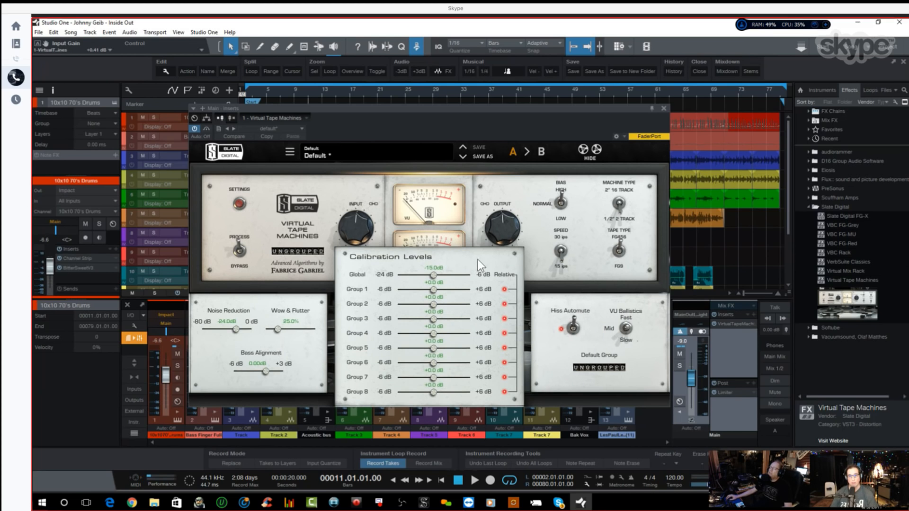
click(237, 202)
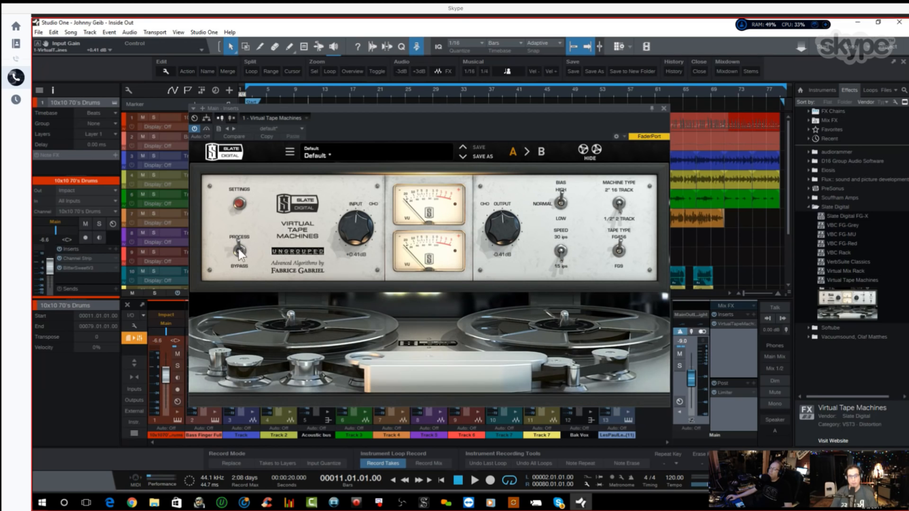
click(239, 250)
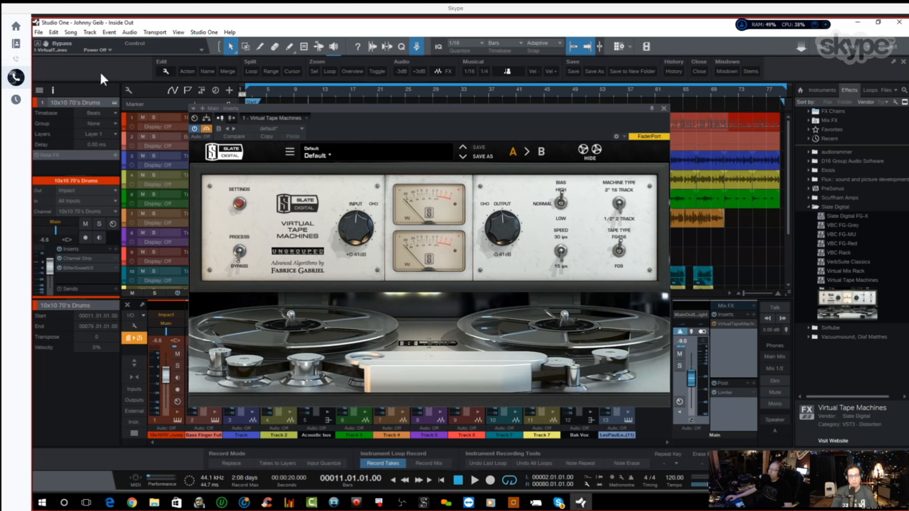
click(240, 249)
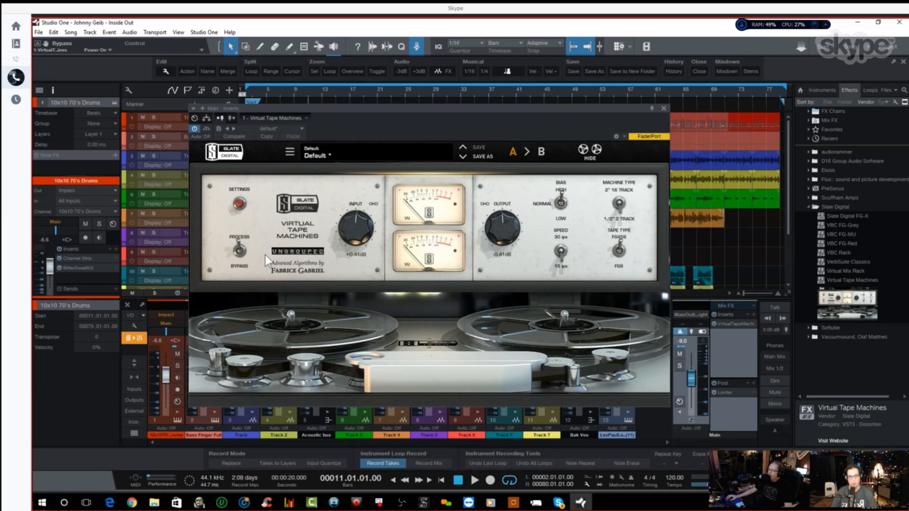
click(237, 252)
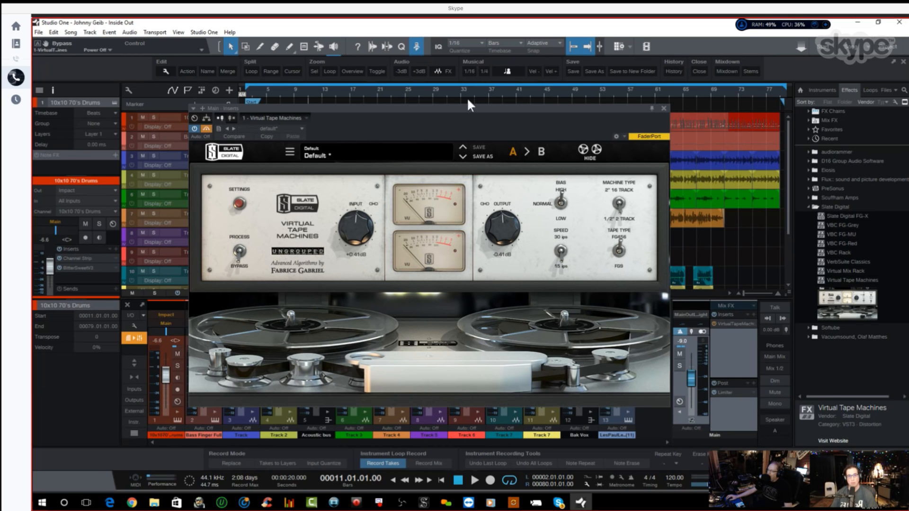
drag(466, 107, 366, 99)
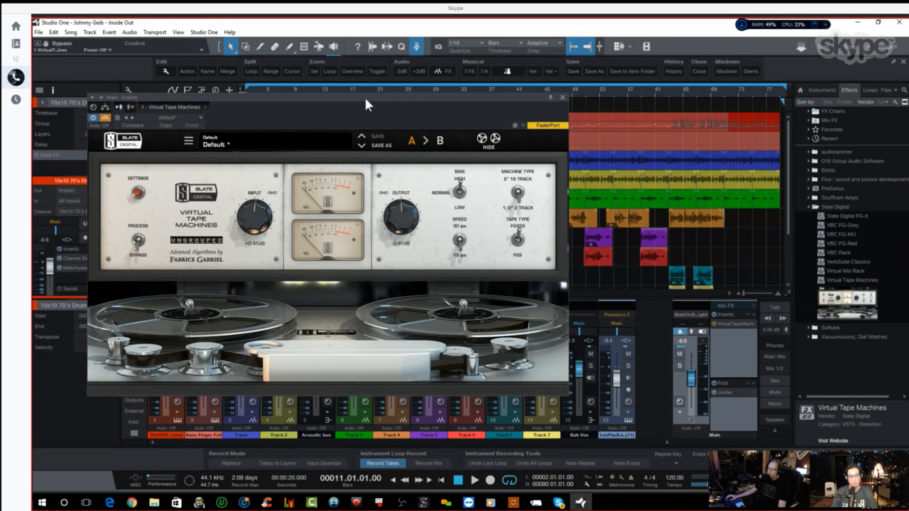
drag(384, 101, 371, 74)
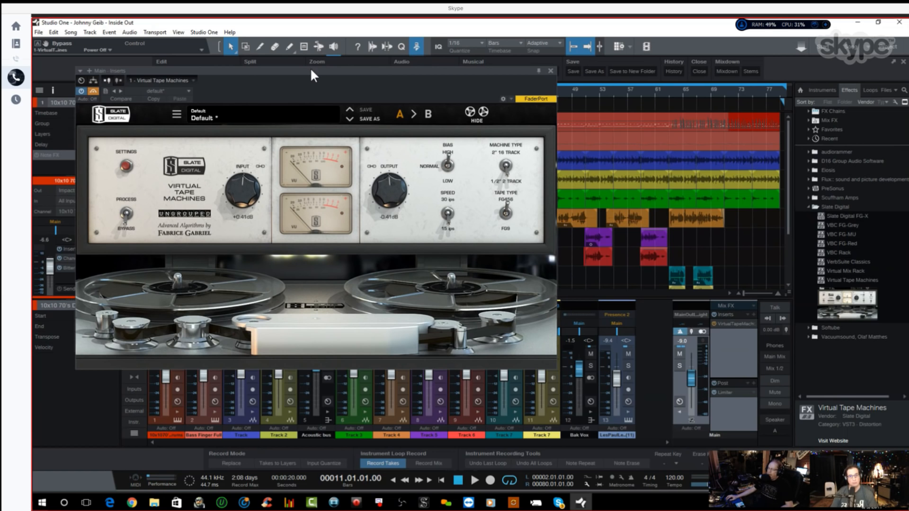
mouse_move(310, 67)
mouse_down()
mouse_move(270, 74)
mouse_move(334, 56)
mouse_move(307, 62)
mouse_up()
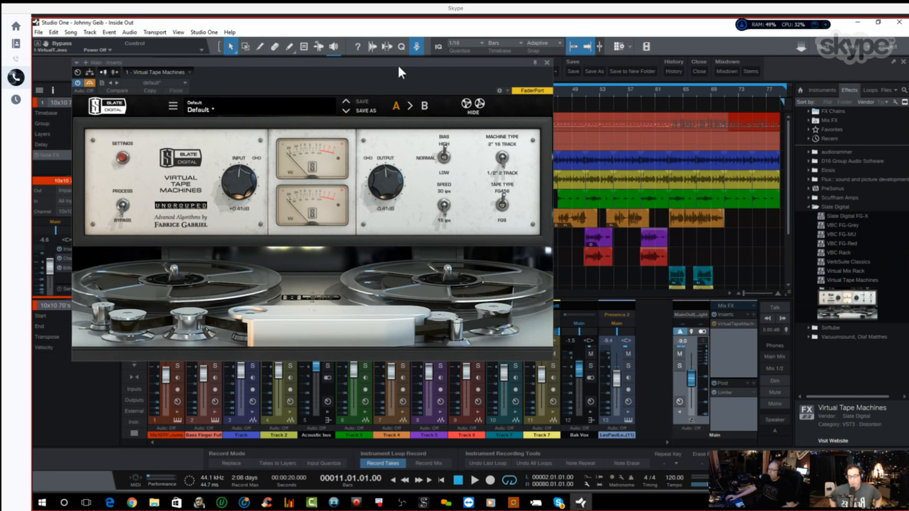
drag(399, 67, 375, 74)
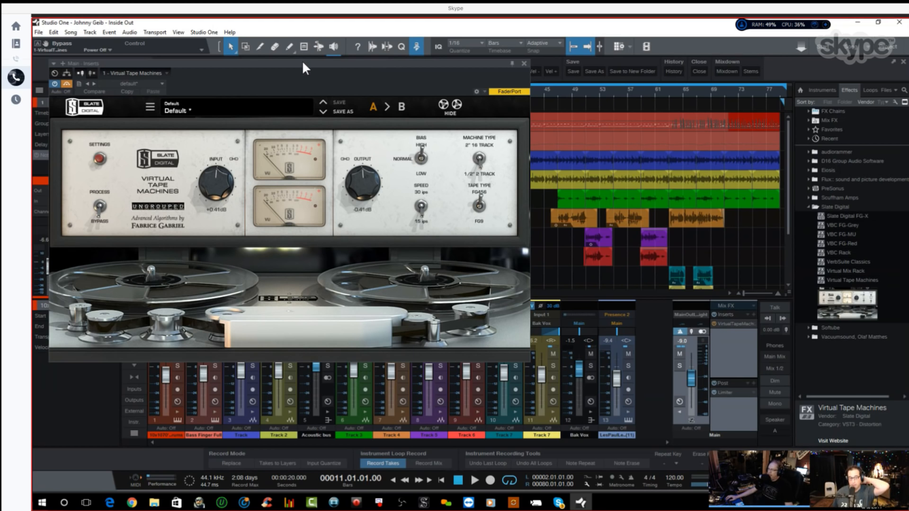
drag(302, 60, 372, 114)
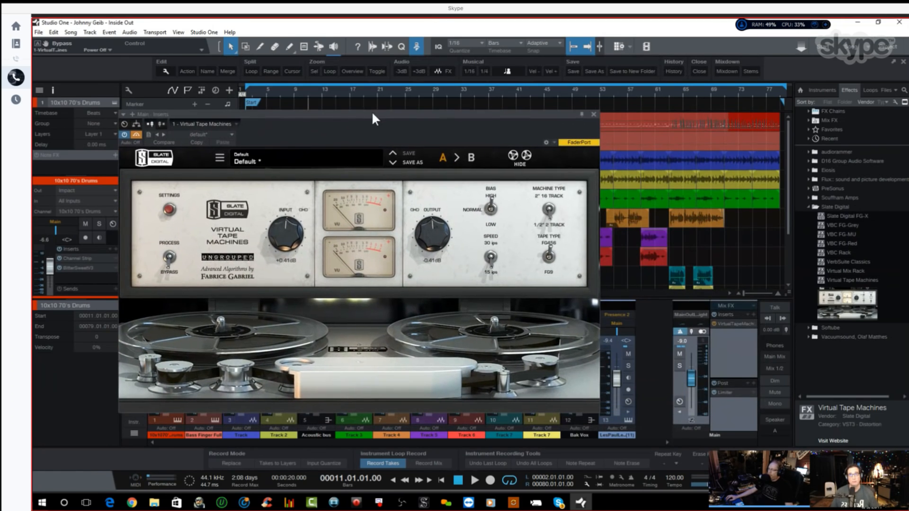
drag(516, 107, 548, 108)
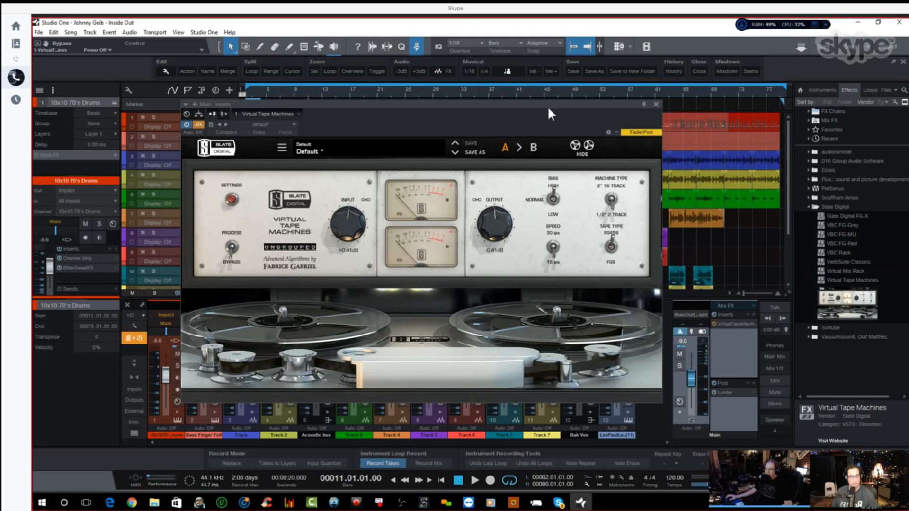
drag(548, 109, 500, 115)
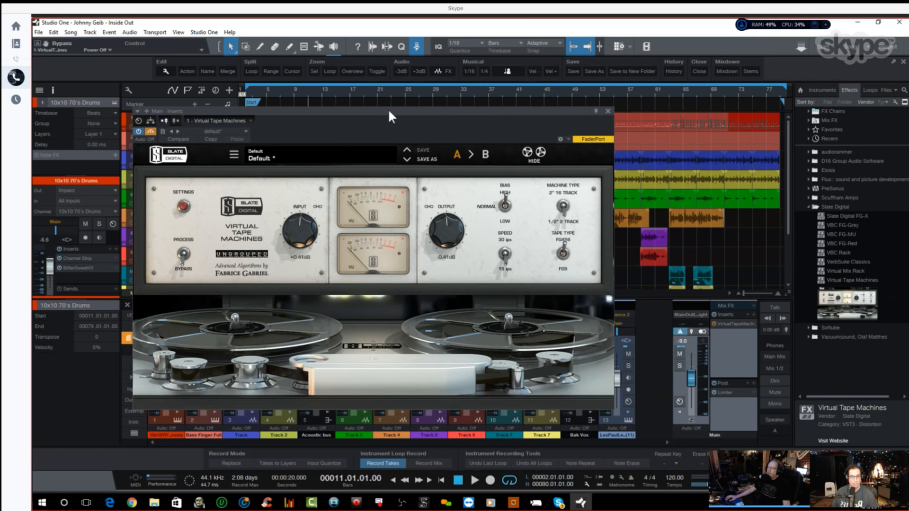
drag(389, 112, 309, 79)
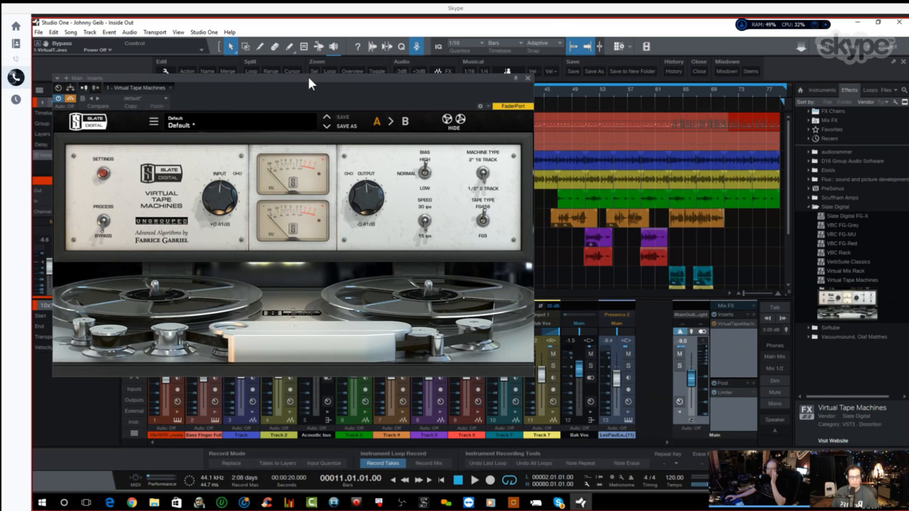
drag(309, 79, 358, 42)
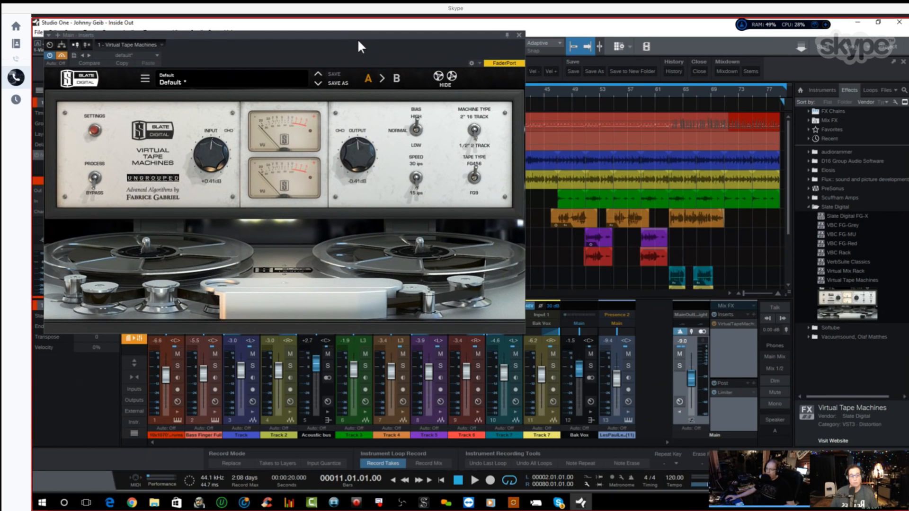
drag(368, 39, 359, 27)
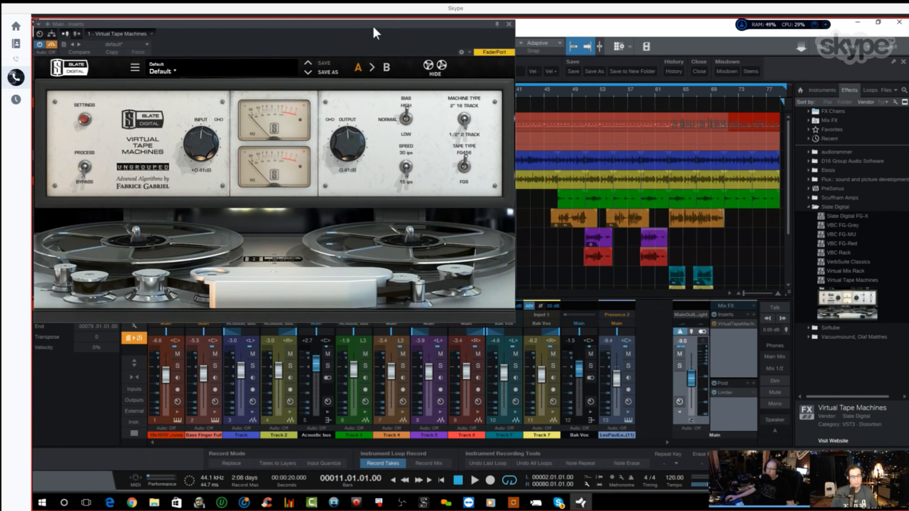
drag(373, 26, 519, 104)
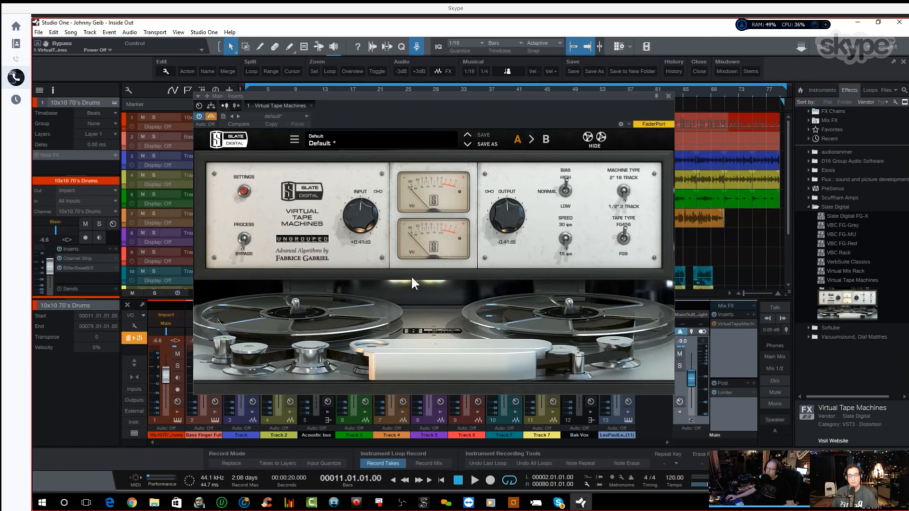
drag(436, 96, 433, 87)
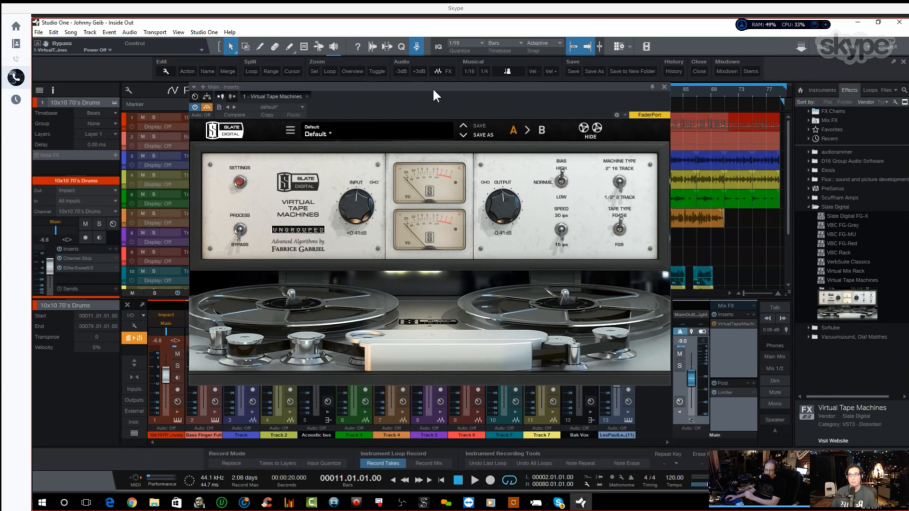
mouse_move(437, 87)
mouse_down()
mouse_move(324, 65)
mouse_move(280, 25)
mouse_move(311, 67)
mouse_move(436, 114)
mouse_move(414, 112)
mouse_move(412, 126)
mouse_move(392, 67)
mouse_move(282, 23)
mouse_move(441, 100)
mouse_up()
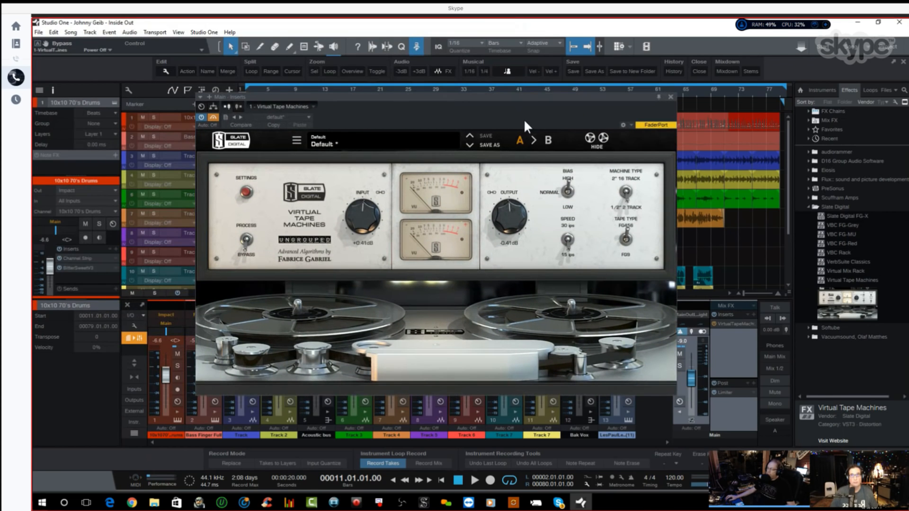
drag(522, 101, 529, 125)
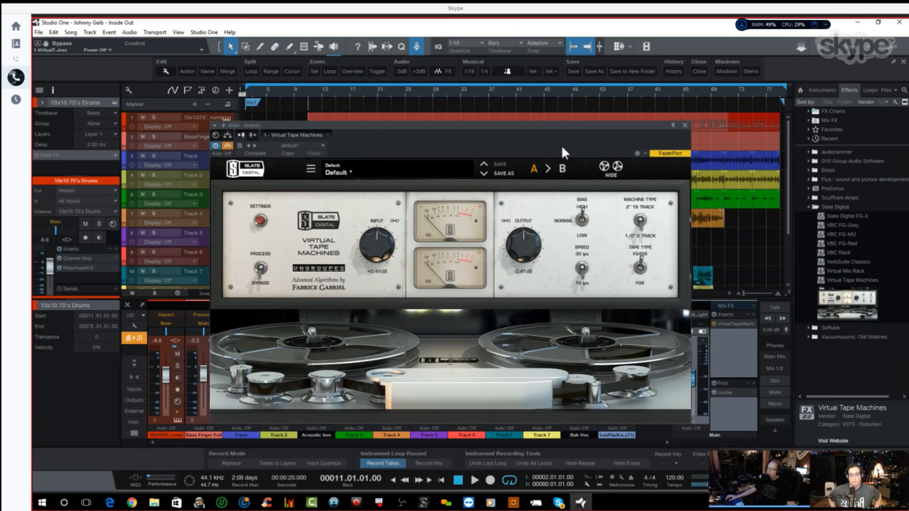
drag(558, 127, 522, 111)
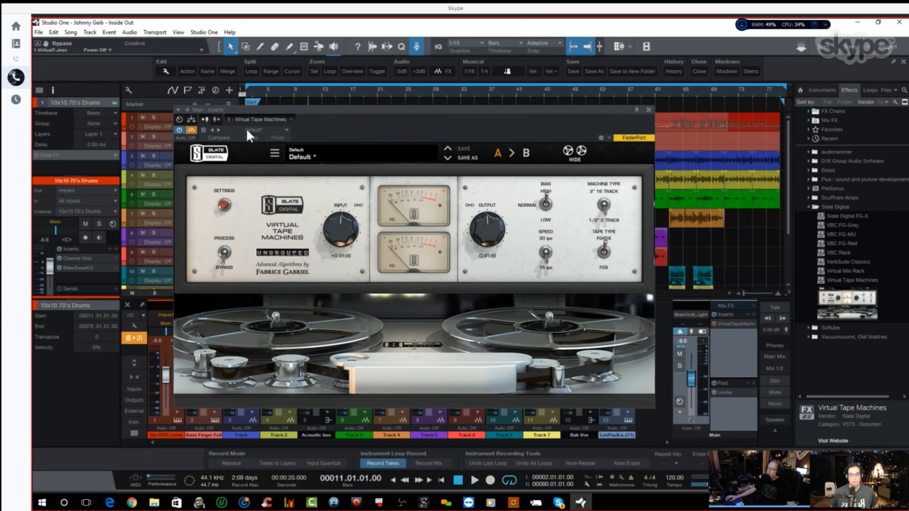
Step: Add a second Virtual Tape Machines to the main output, examine its calibration settings, and close its window
click(648, 110)
drag(847, 298, 731, 357)
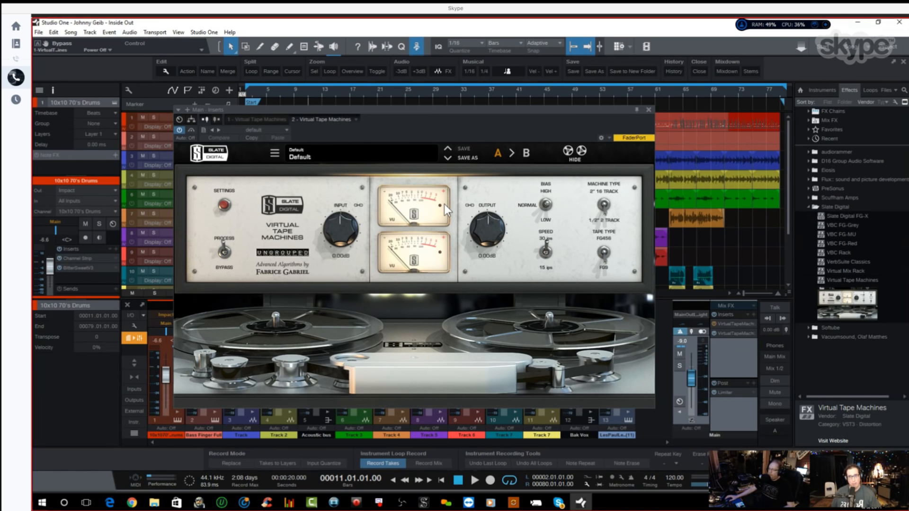
click(223, 207)
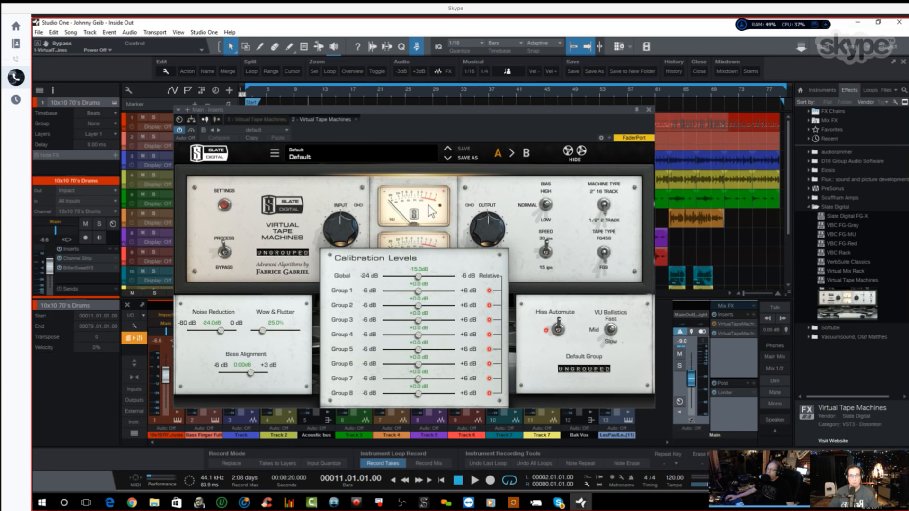
click(226, 206)
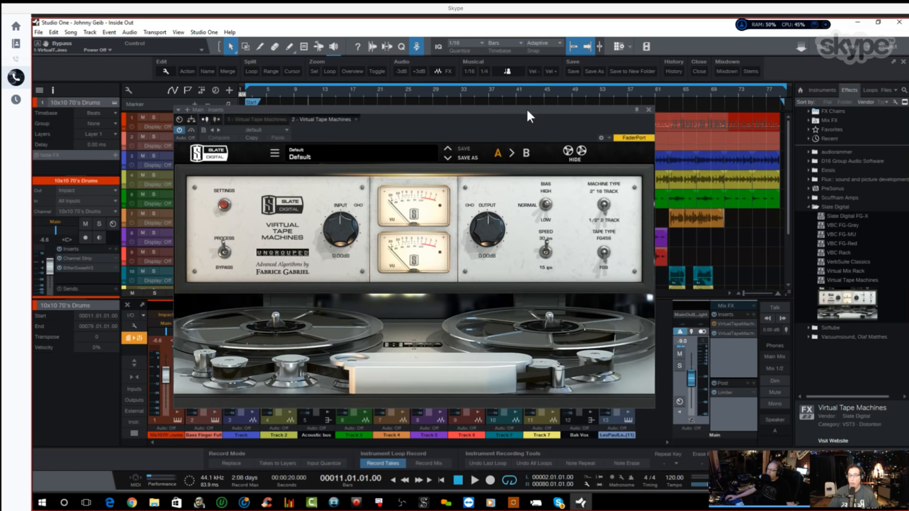
drag(526, 109, 529, 88)
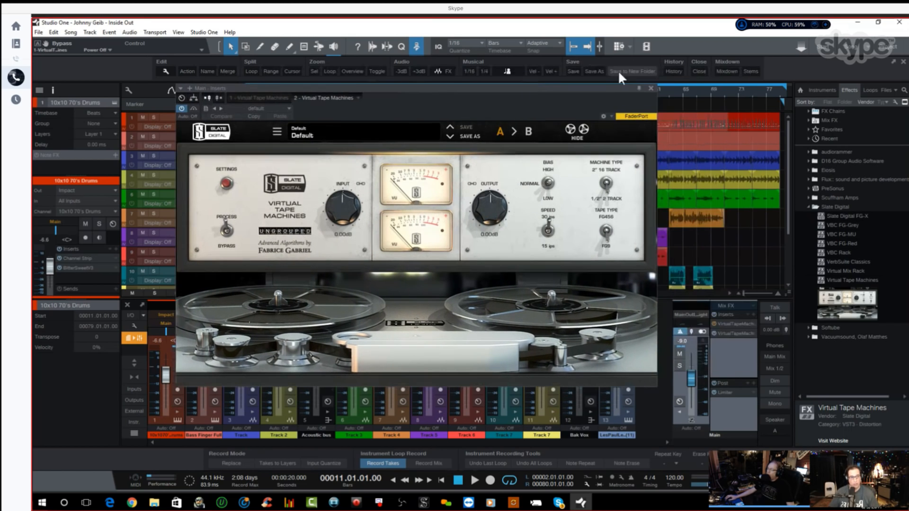
click(652, 88)
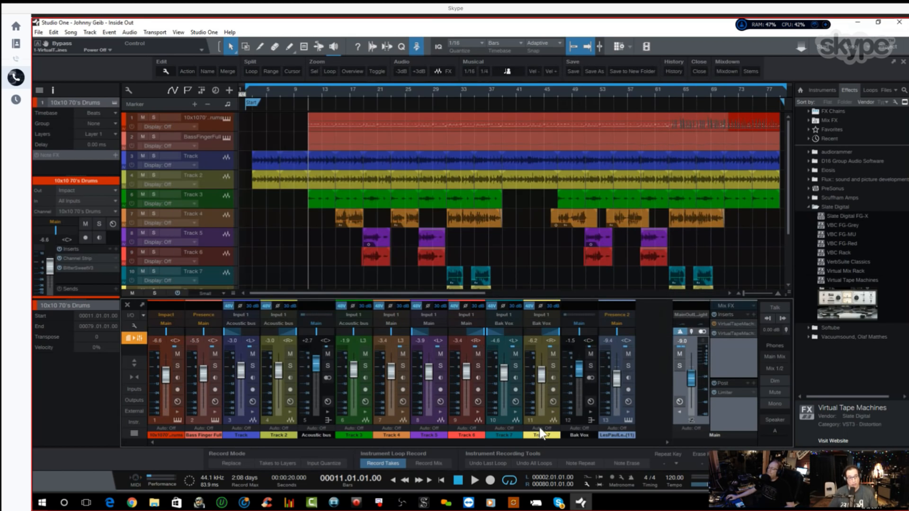
Step: Remove both Virtual Tape Machines inserts from the main output channel
right_click(729, 333)
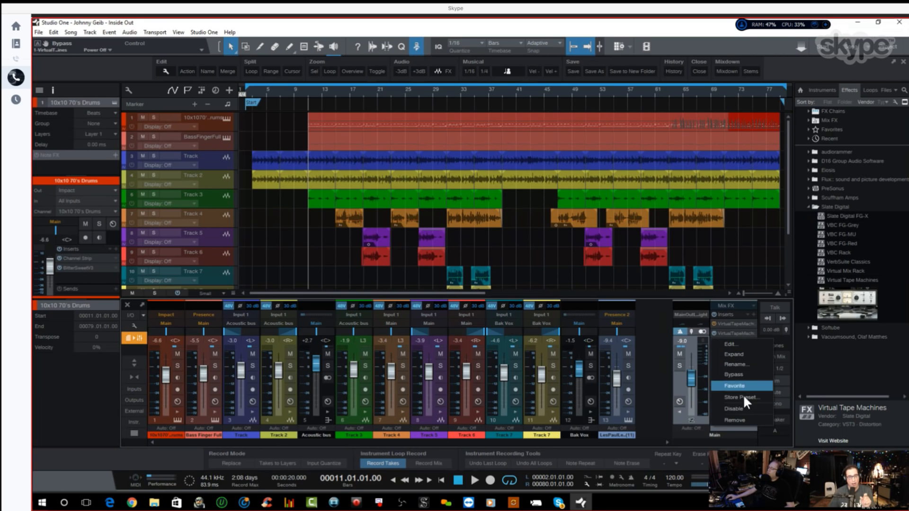
click(737, 418)
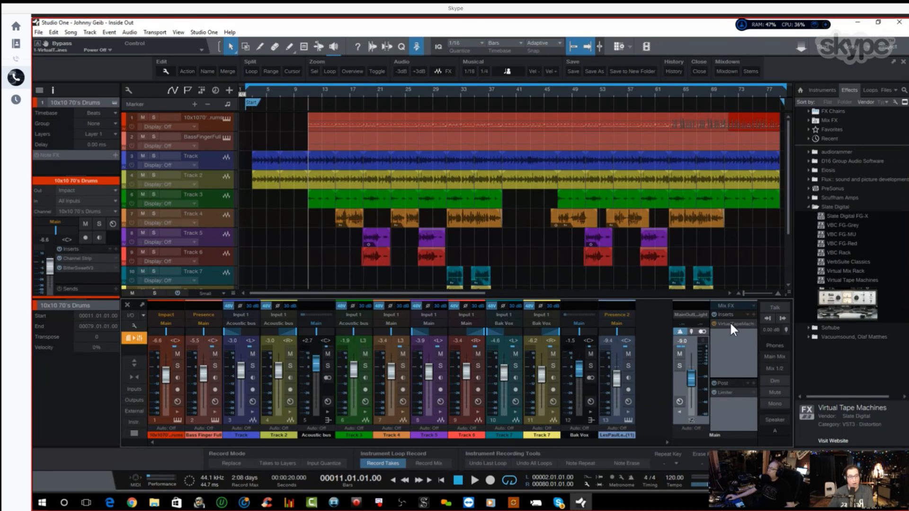
right_click(729, 322)
click(738, 409)
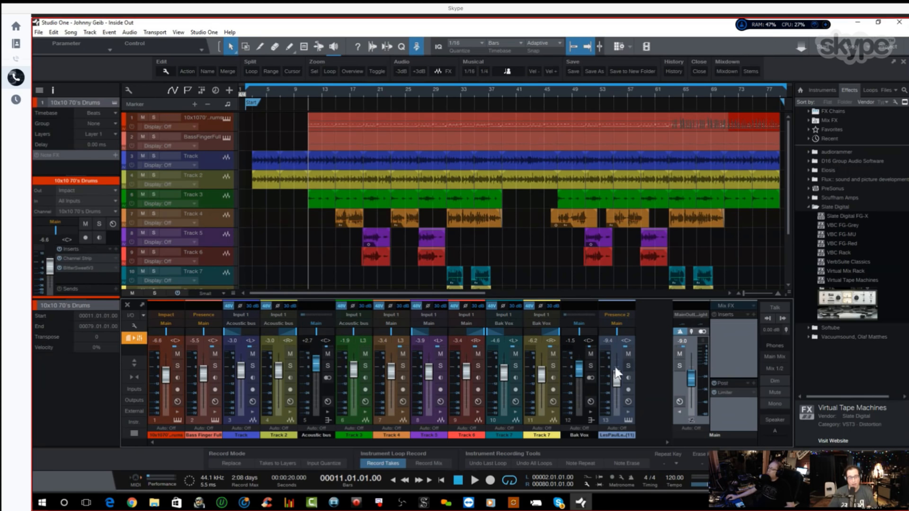
Step: Insert Virtual Tape Machines after the existing effects on the 10x10 70's Drums channel and set its machine type to 2" 16 Track
click(175, 411)
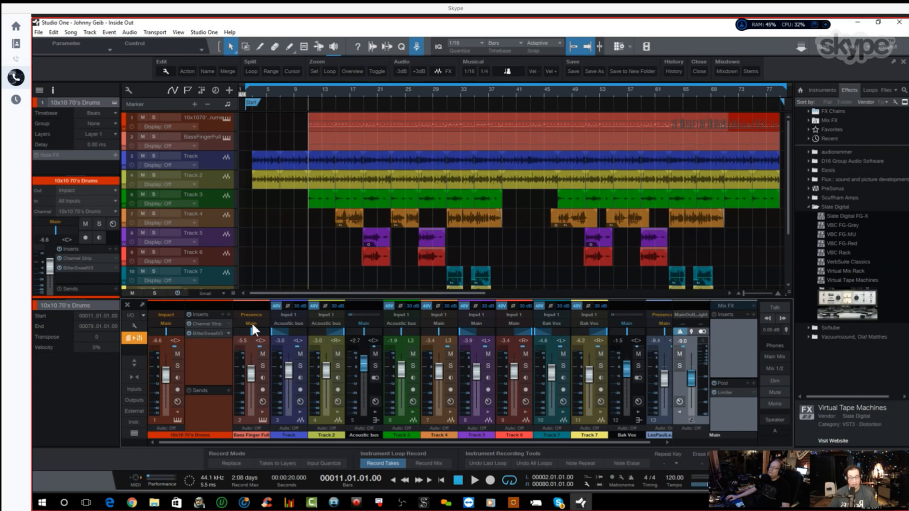
drag(838, 301, 203, 351)
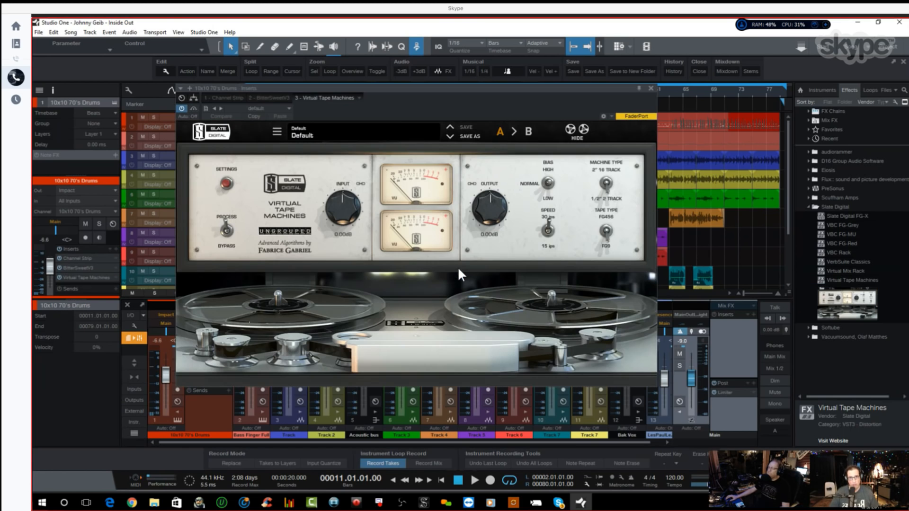
drag(522, 90, 626, 79)
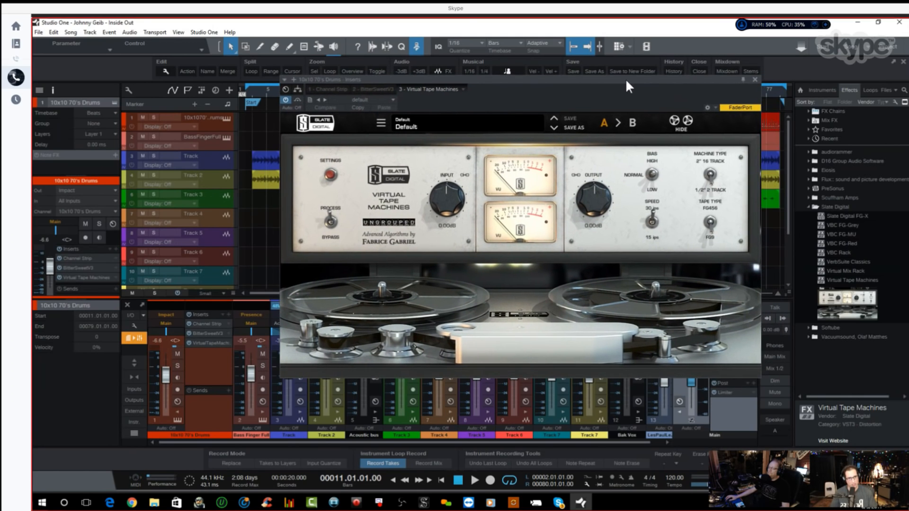
click(708, 176)
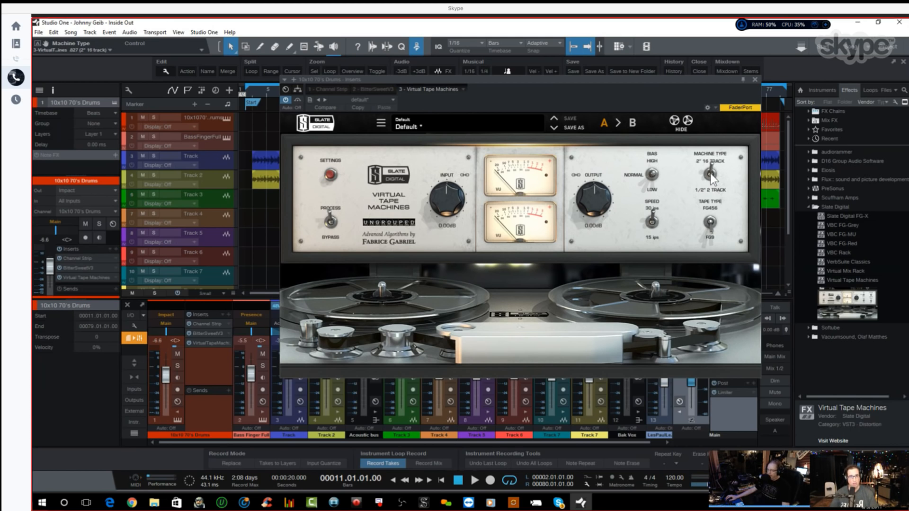
Step: Start playback and solo the 10x10 70's Drums channel, keeping the tape machine window clear of its controls
drag(525, 80, 454, 72)
key(space)
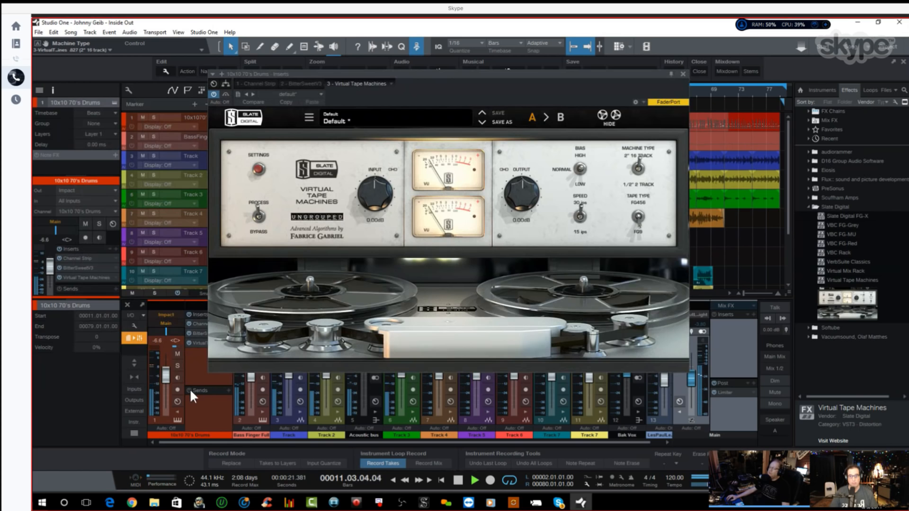
click(177, 365)
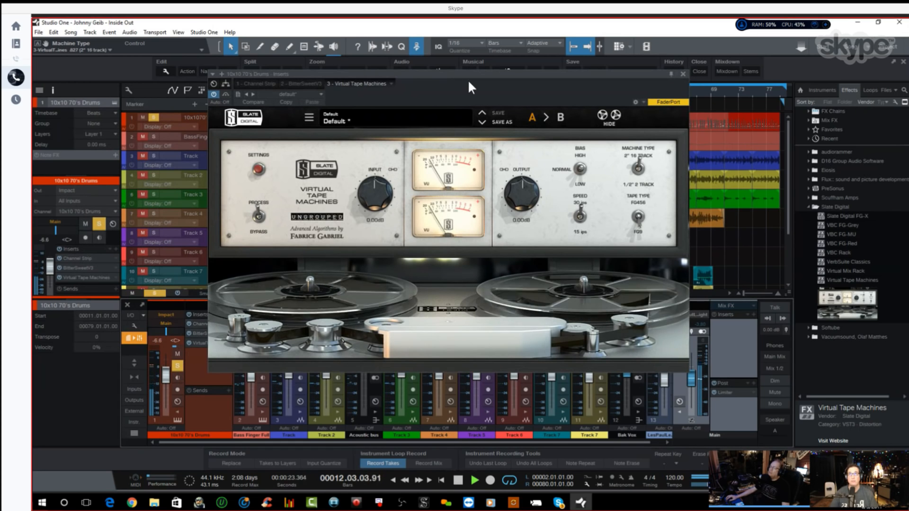
drag(468, 77, 535, 67)
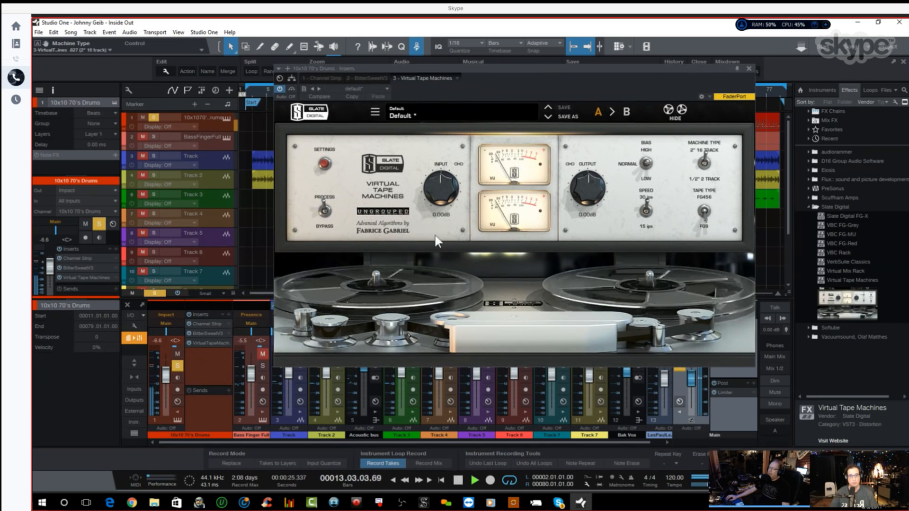
Step: Set the drum tape machine's input gain to about +4.6 dB and its output gain to about -2.0 dB
mouse_move(441, 191)
mouse_down()
mouse_move(443, 169)
mouse_move(445, 182)
mouse_up()
mouse_move(586, 182)
mouse_down()
mouse_move(584, 203)
mouse_move(584, 178)
mouse_up()
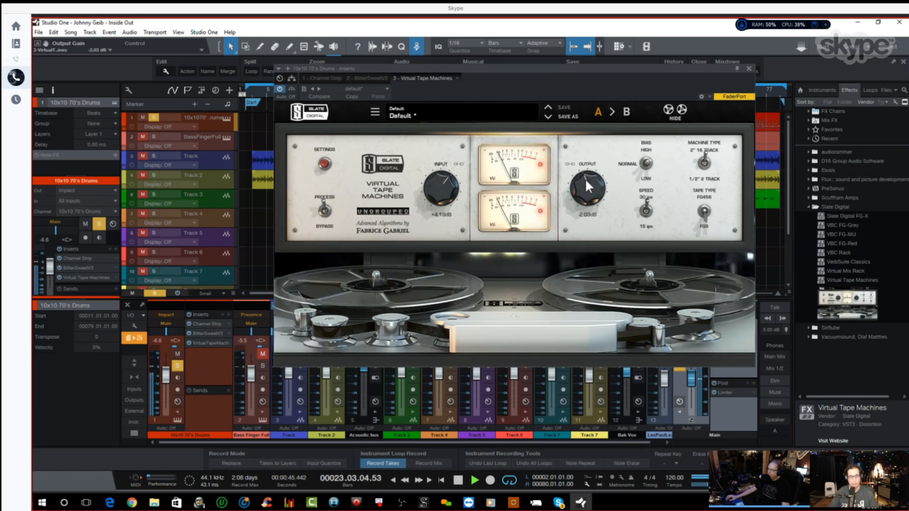
drag(453, 194, 442, 183)
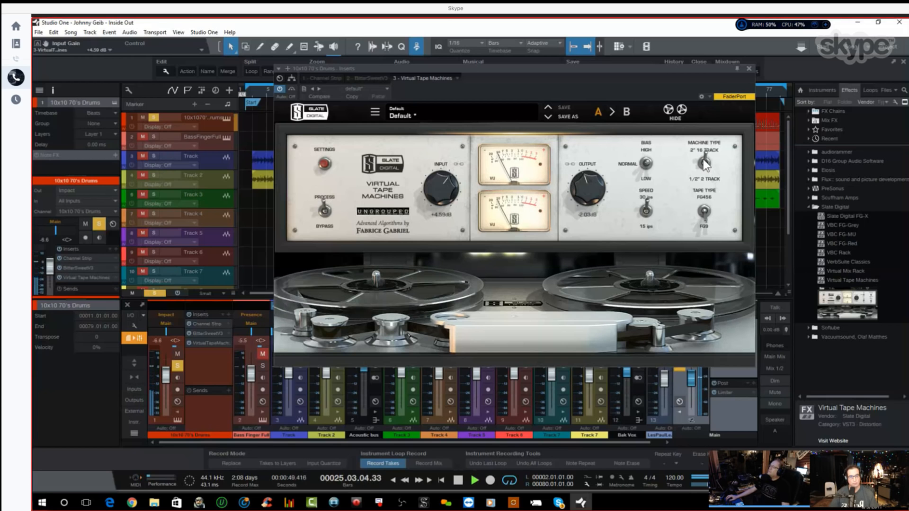
Step: Try the bias switch and 15 ips tape speed on the drums with input gain at +2.43 dB, and stop playback
click(647, 165)
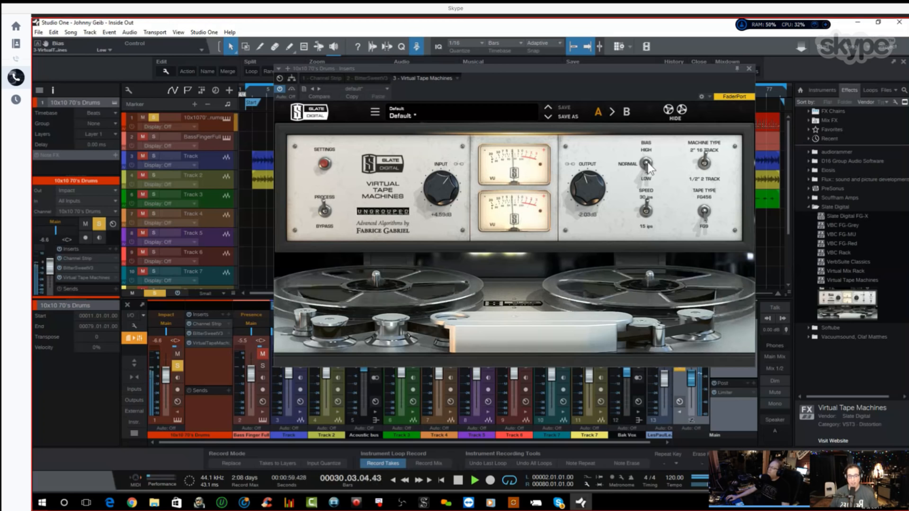
click(645, 209)
click(645, 209)
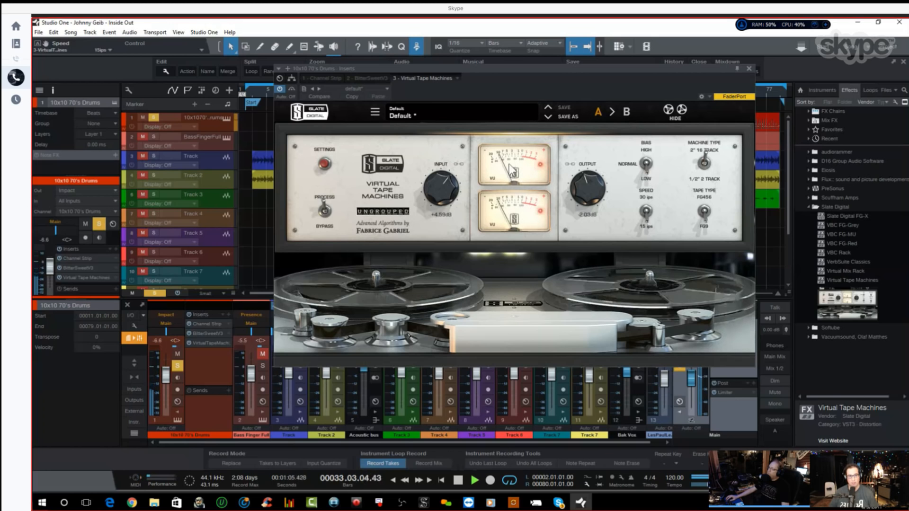
scroll(444, 181, down, 4)
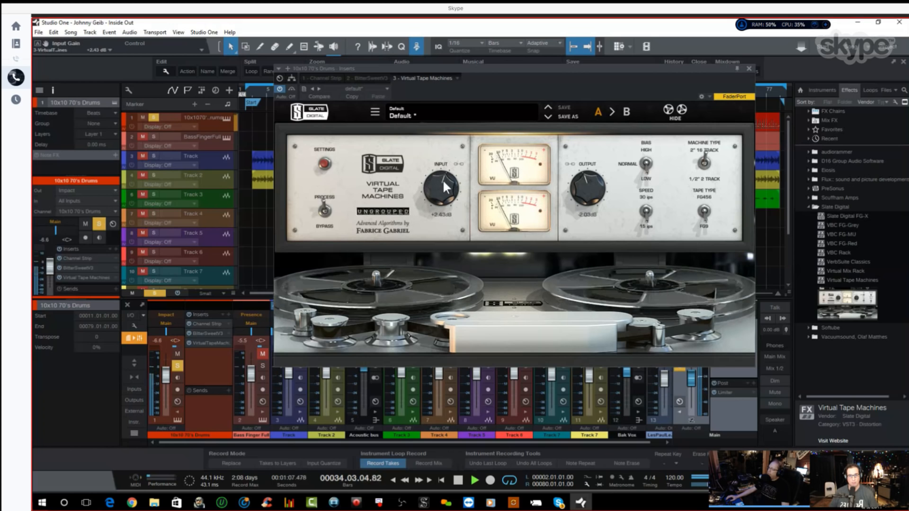
key(space)
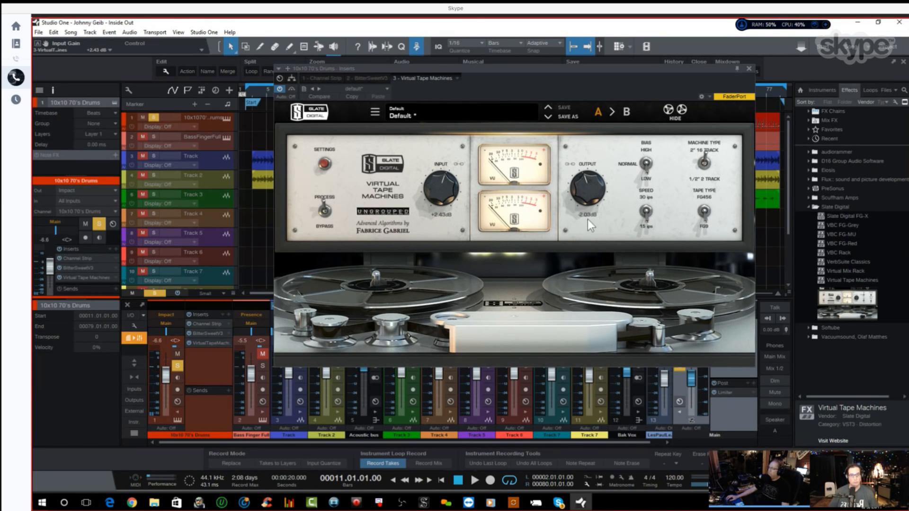
Step: Replay the drums comparing 15 and 30 ips, settle on 30 ips with about +4.2 dB input gain, and close the plug-in
key(space)
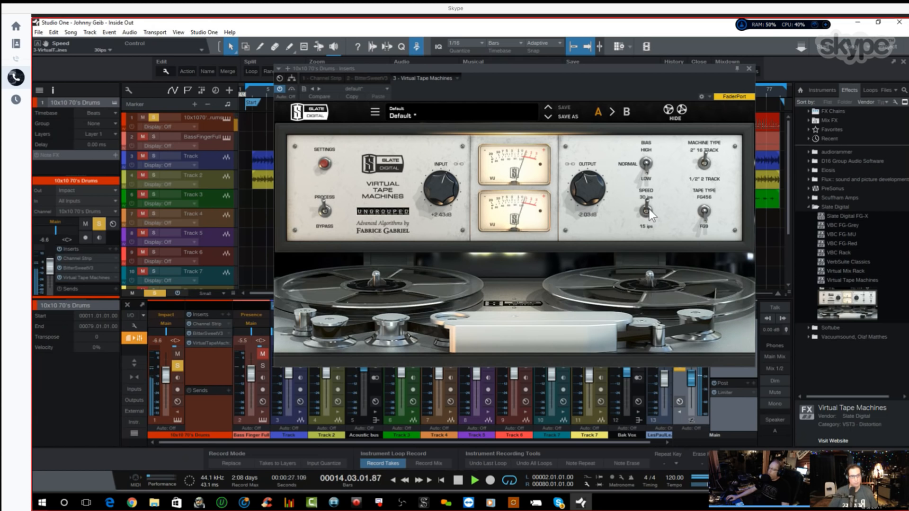
key(space)
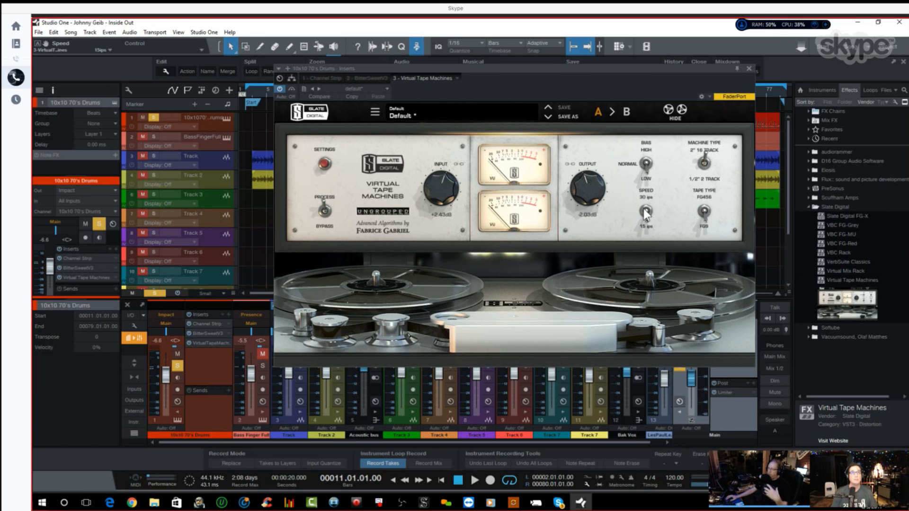
key(space)
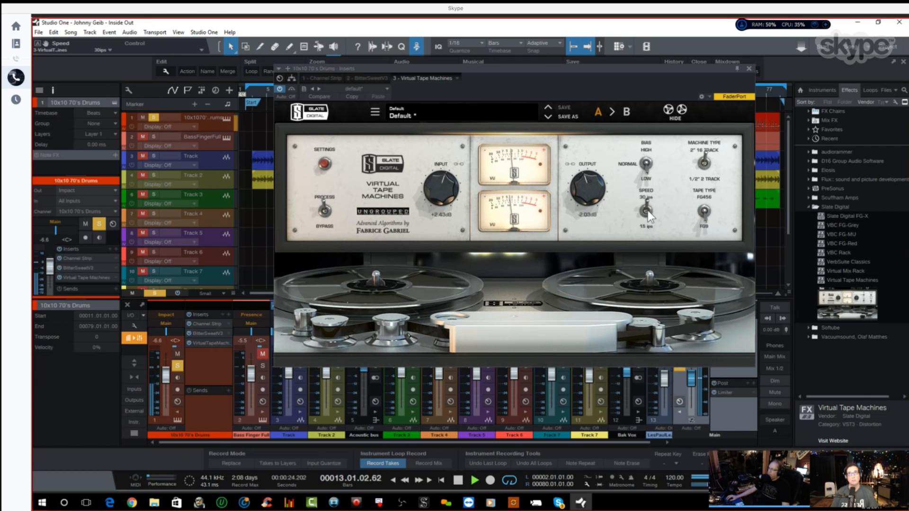
click(647, 211)
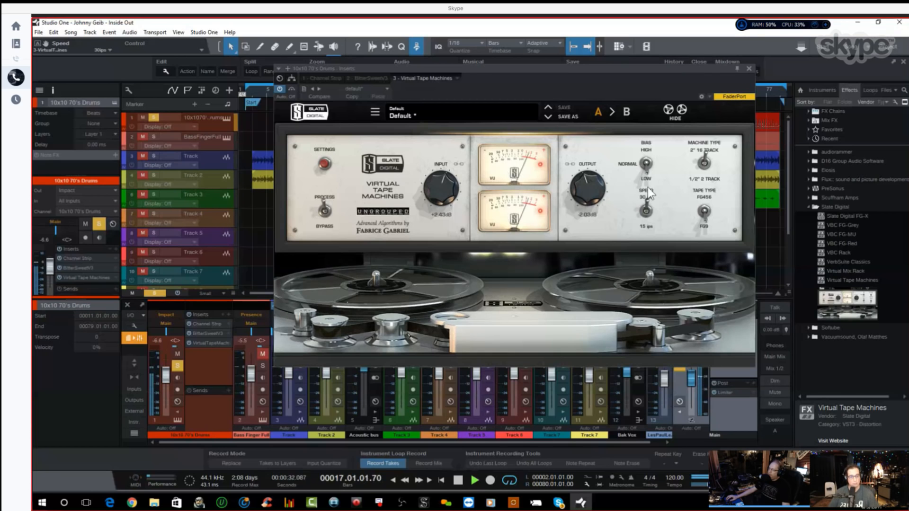
drag(450, 192, 452, 182)
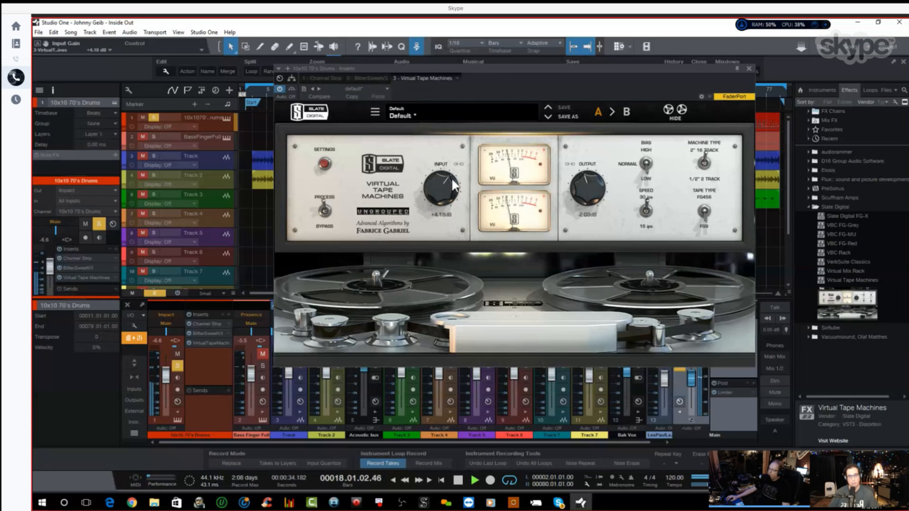
click(749, 69)
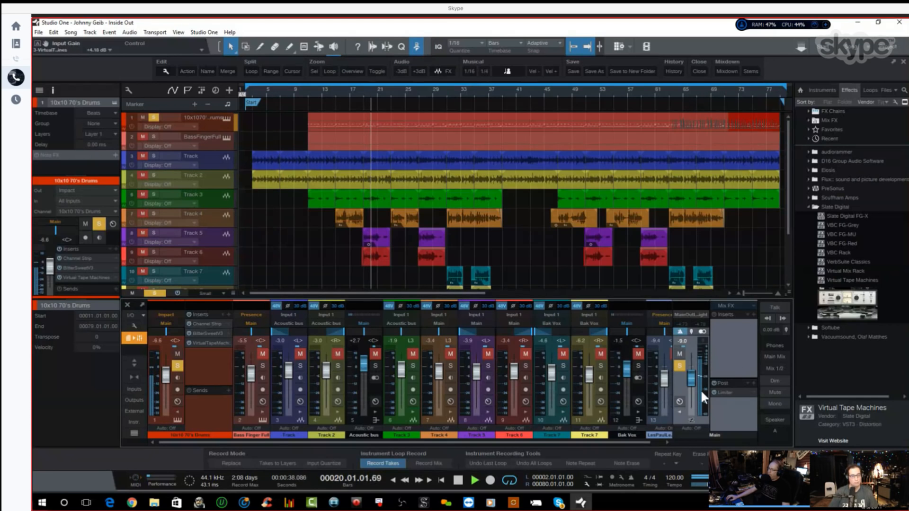
Step: Unsolo the drums channel and lower the main output fader to -13.9 dB
click(177, 365)
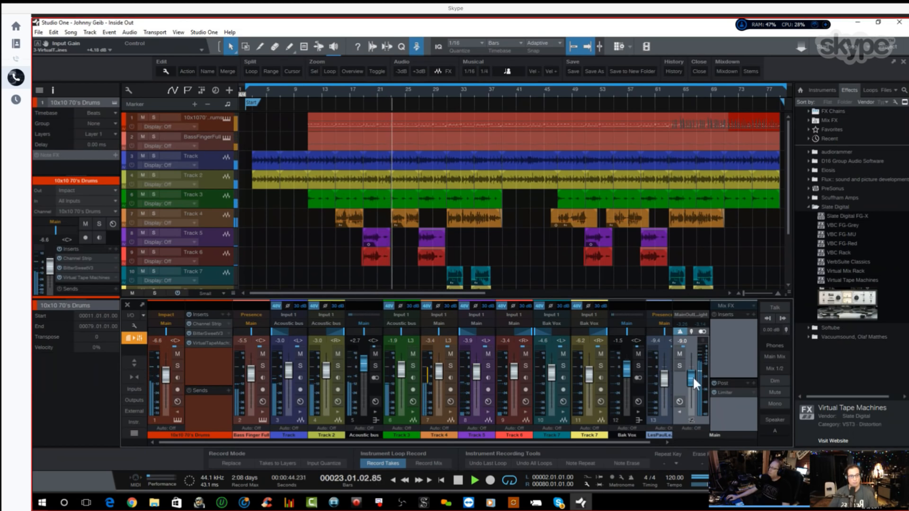
drag(686, 379, 688, 382)
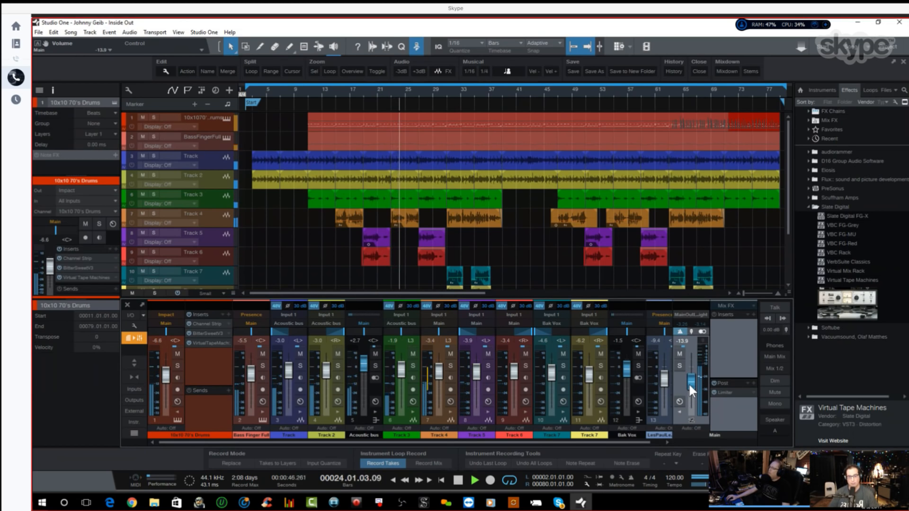
Step: Insert Virtual Tape Machines on the main output and set its machine type to 1/2" 2 Track
click(856, 302)
drag(855, 302, 743, 300)
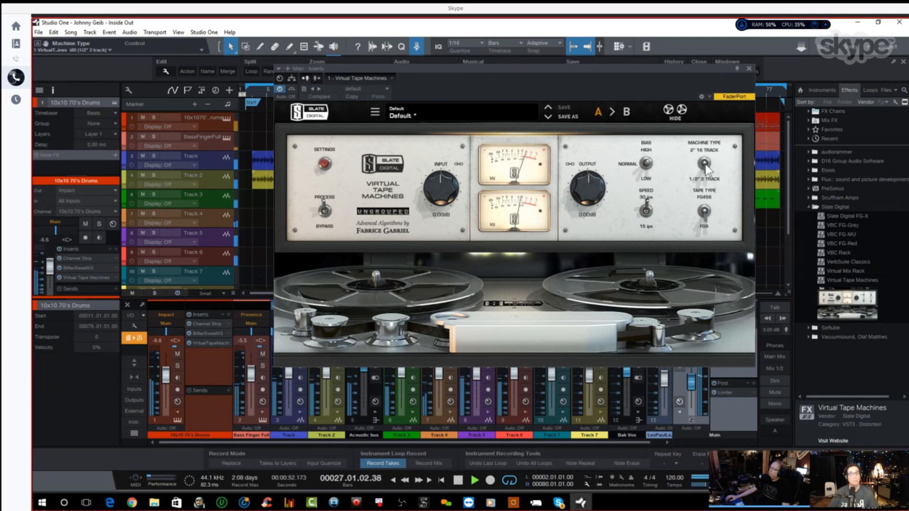
Step: Compare High and Normal bias on the main output's tape machine during playback, trying +1.75 dB input gain and the main fader at -13.1 dB
click(649, 152)
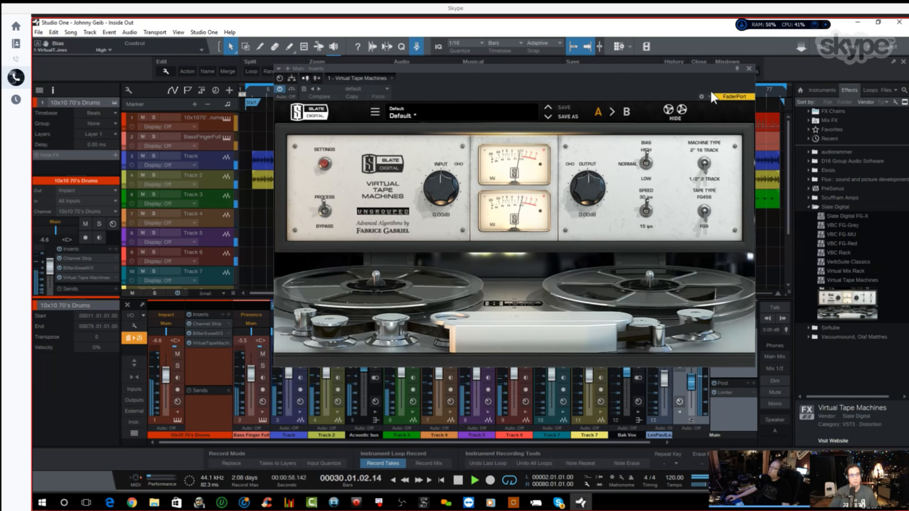
drag(645, 65, 549, 50)
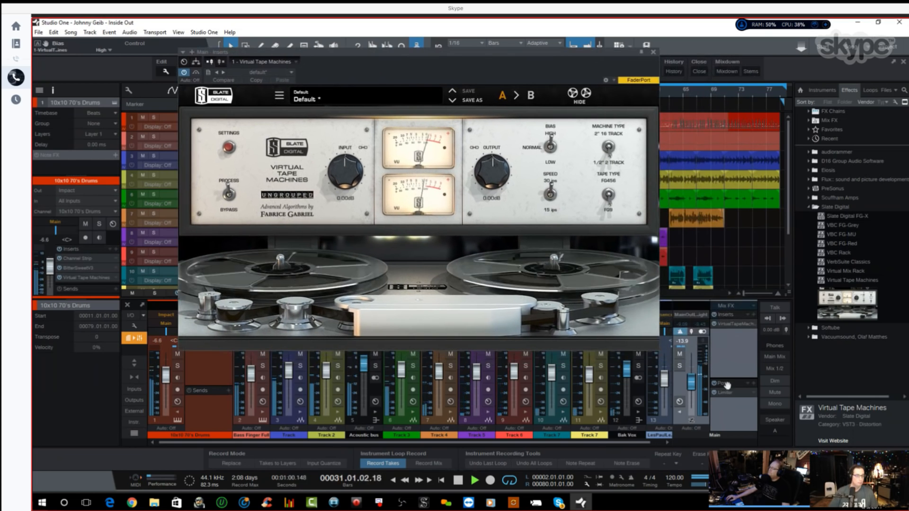
drag(690, 377, 688, 379)
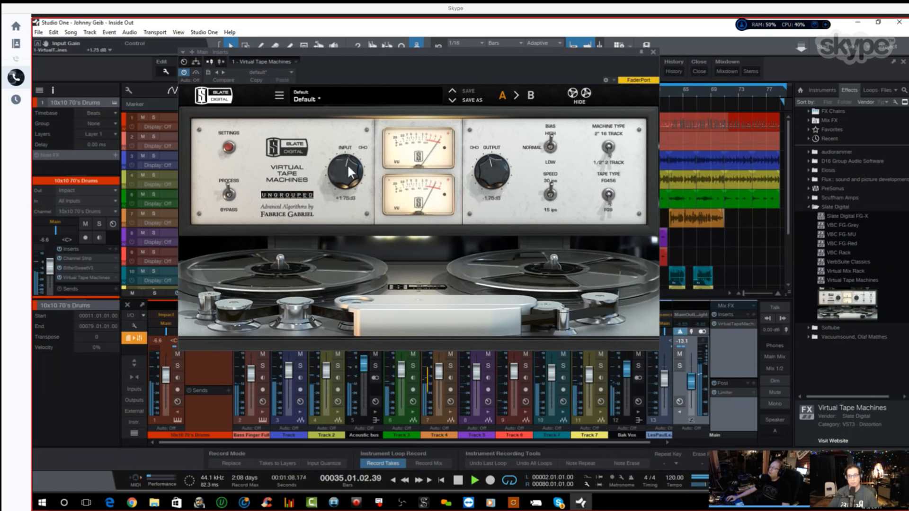
click(550, 146)
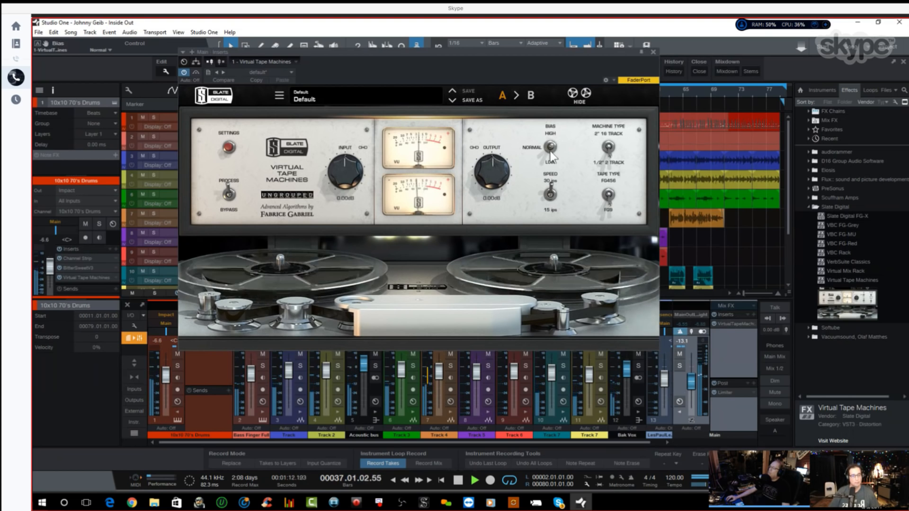
click(550, 152)
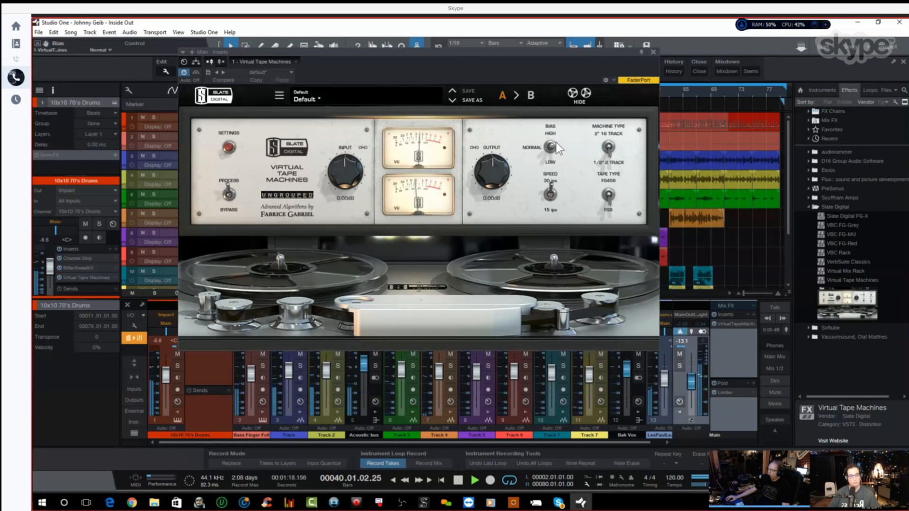
click(547, 141)
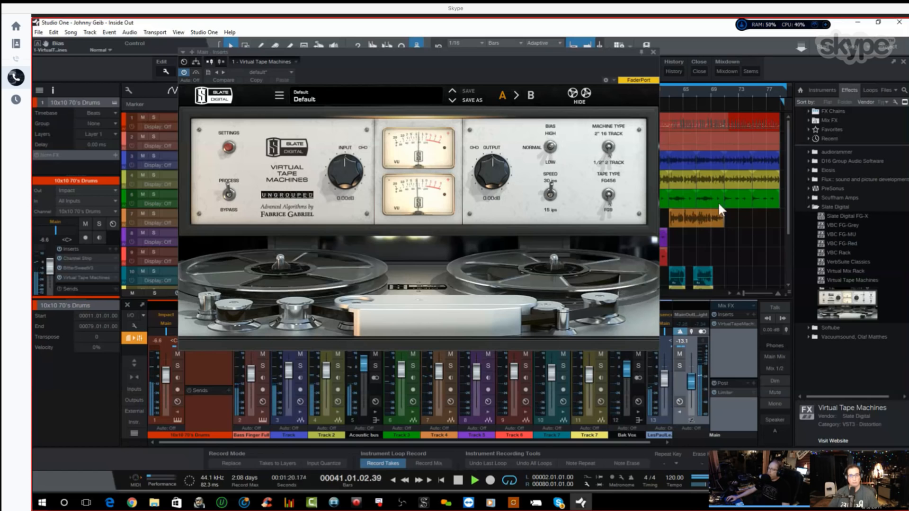
Step: Lower the main output fader to -28.5 dB and stop playback
drag(686, 376, 689, 385)
key(space)
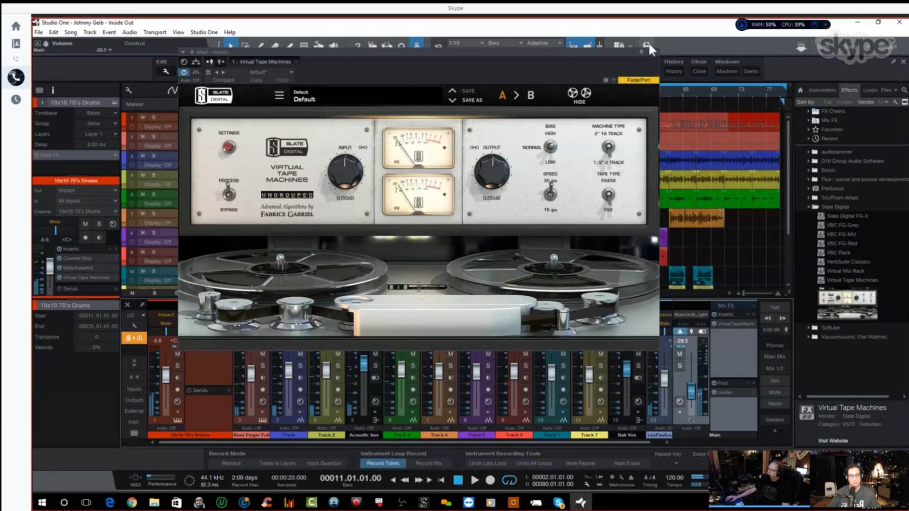
Step: Open the Performance Monitor, place it over the track inspector, and close the main output's Virtual Tape Machines window
drag(528, 52, 414, 22)
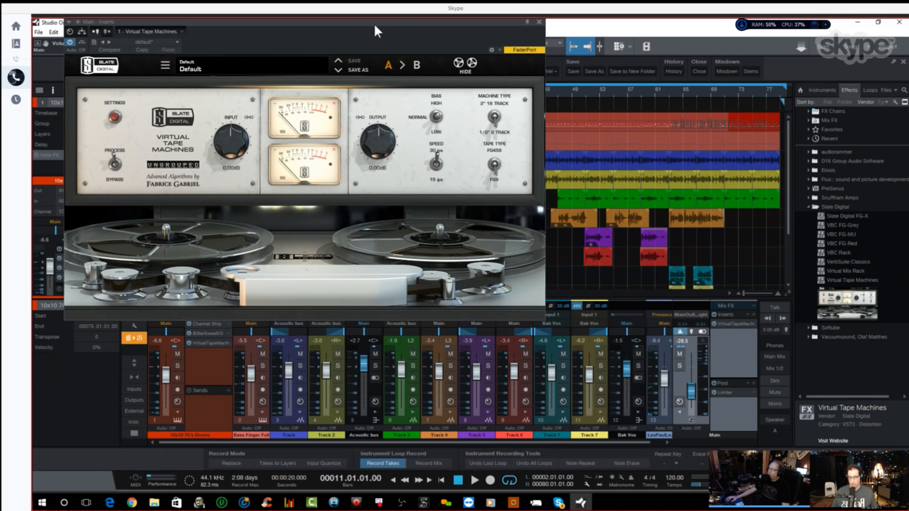
drag(374, 27, 651, 30)
click(159, 477)
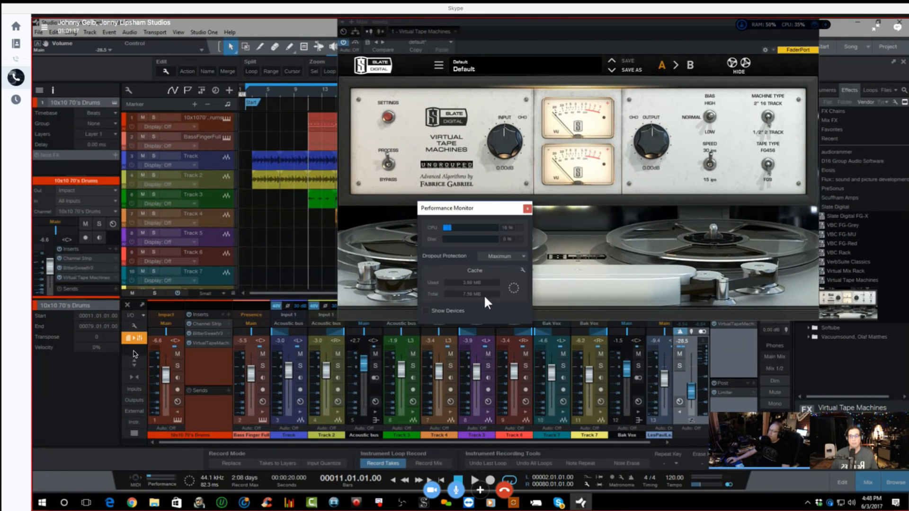
drag(484, 213, 151, 104)
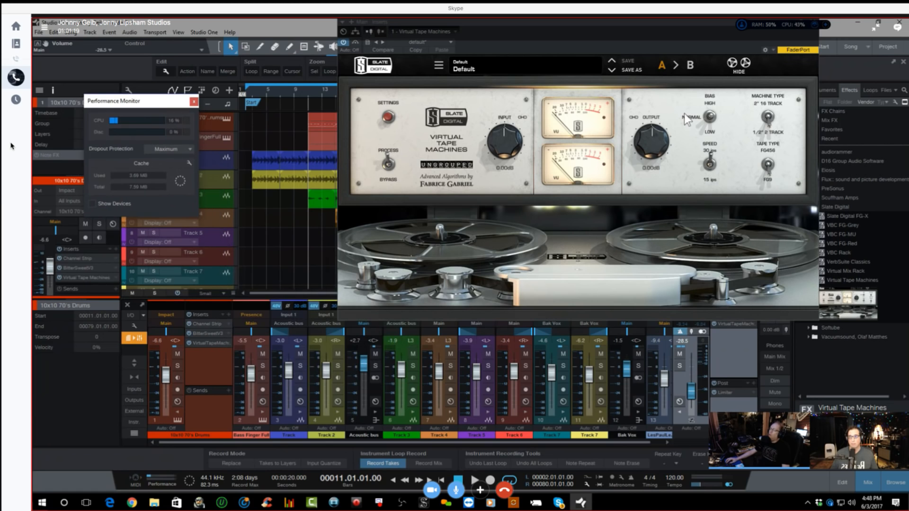
drag(559, 25, 557, 64)
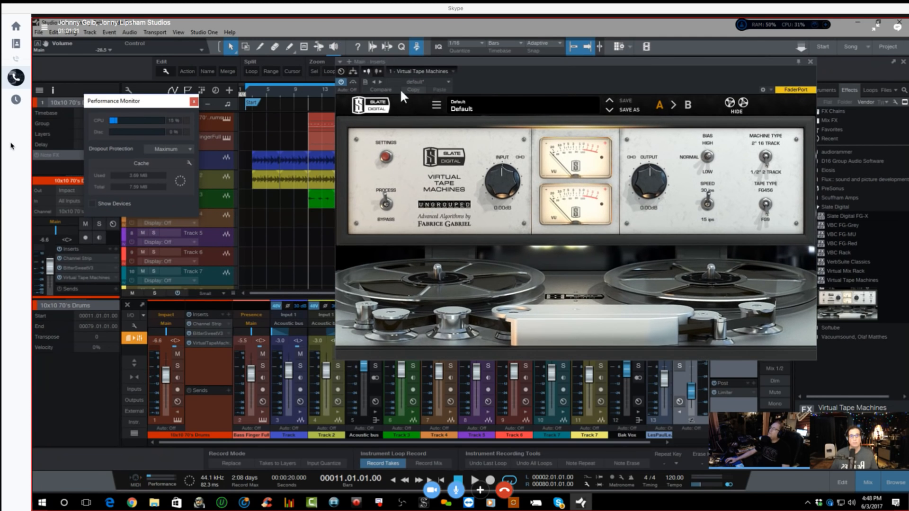
click(808, 62)
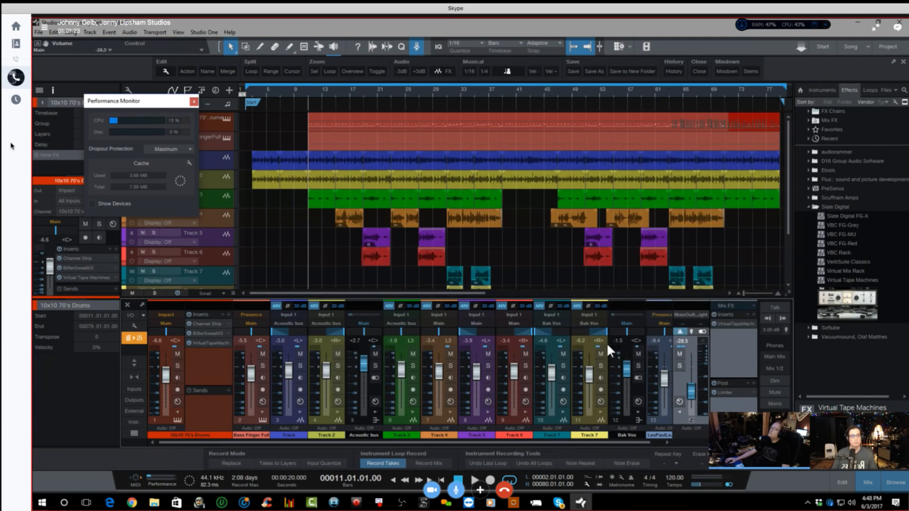
Step: Show the insert racks above the console's faders, enlarge the console, and place the Performance Monitor over the arrangement
click(134, 362)
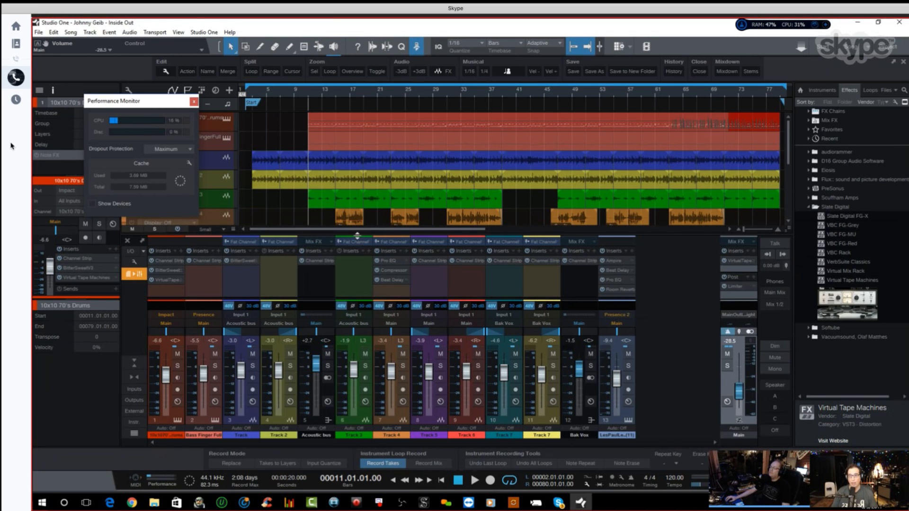
drag(357, 235, 340, 149)
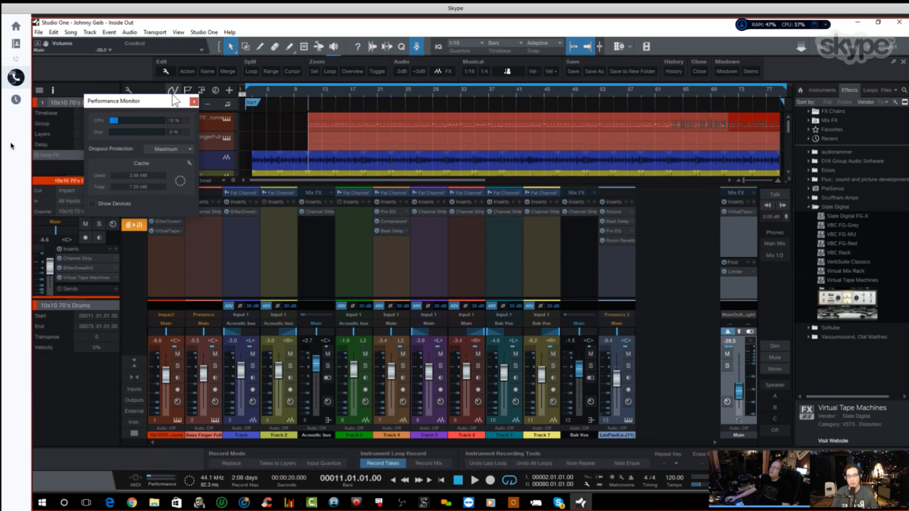
drag(172, 97, 415, 58)
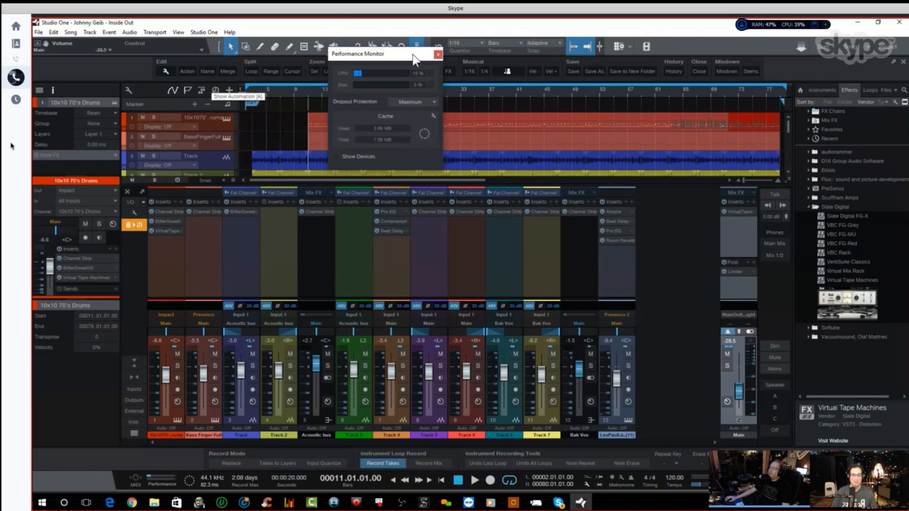
Step: Copy the drums' Virtual Tape Machines insert to the bass, Track and Track 2 channels, and close the plug-in window
drag(165, 231, 252, 233)
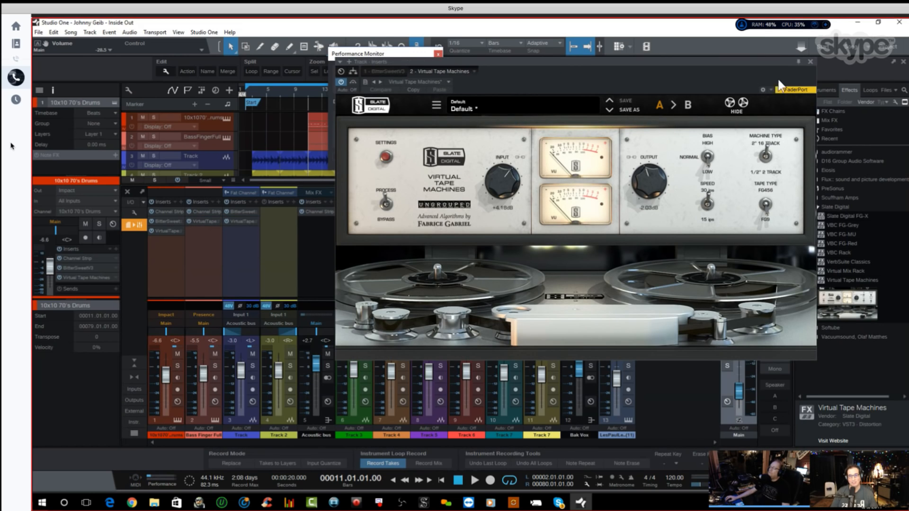
drag(271, 237, 272, 235)
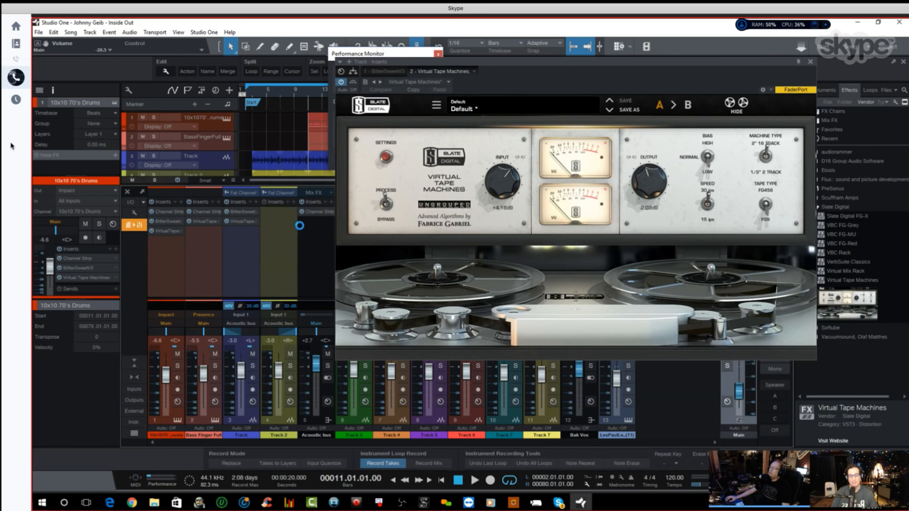
click(809, 61)
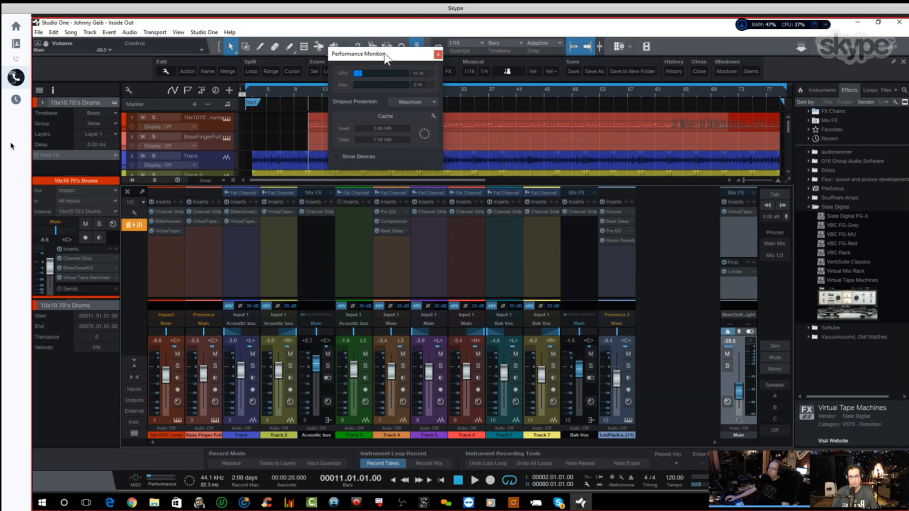
Step: Play the song to check CPU load while inspecting the Virtual Tape Machines instances on the drums, bass and Track channels
drag(384, 54, 403, 42)
key(space)
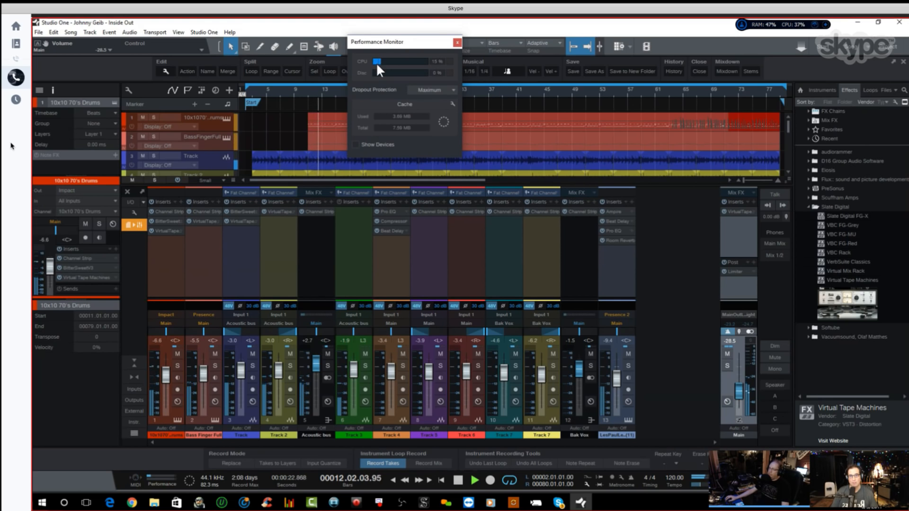
click(164, 230)
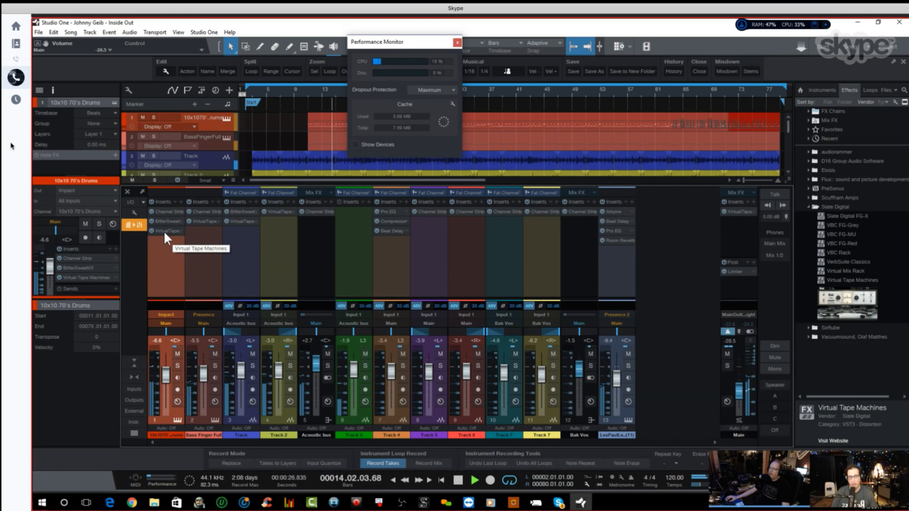
double_click(164, 231)
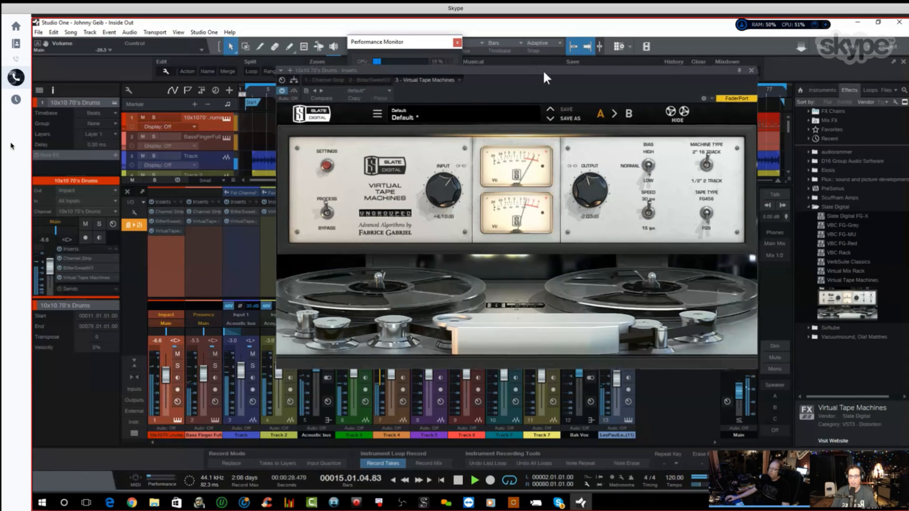
drag(542, 70, 618, 161)
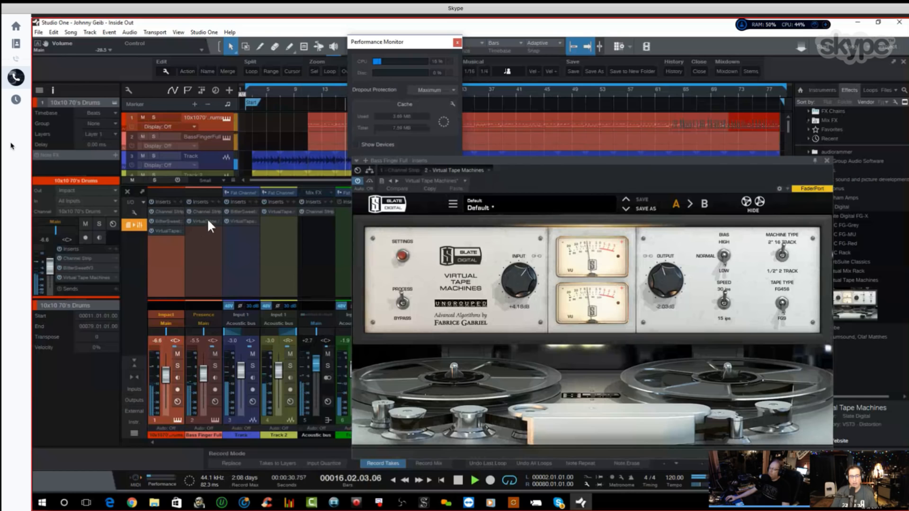
double_click(241, 220)
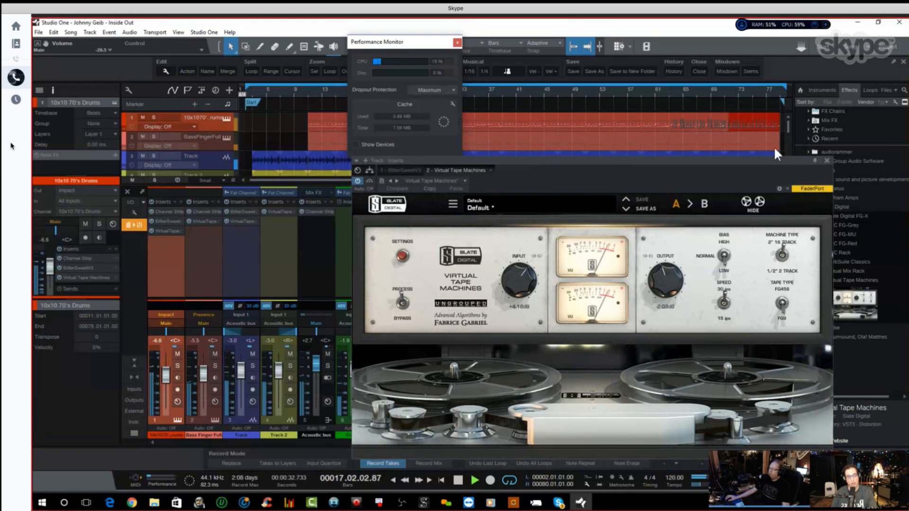
click(827, 160)
key(space)
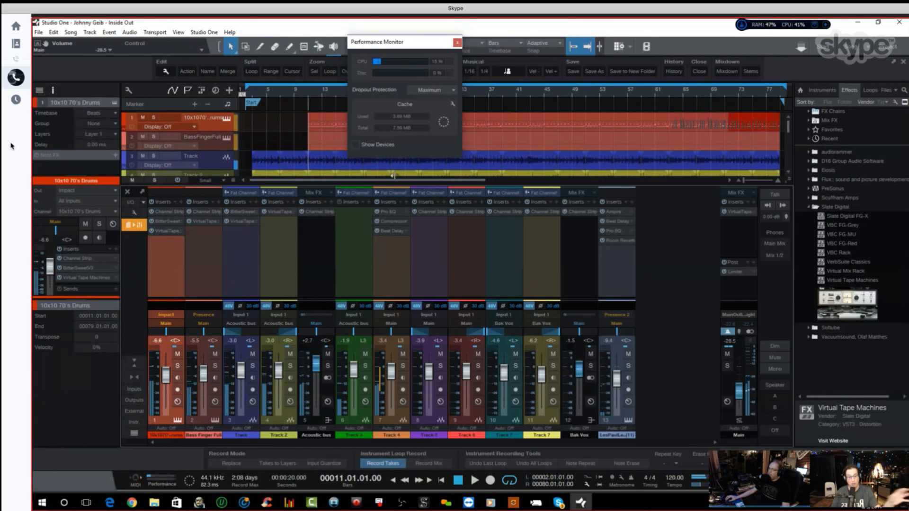
Step: Reduce the console's height to show more of the arrangement and place the Performance Monitor over the track list
drag(414, 45, 528, 158)
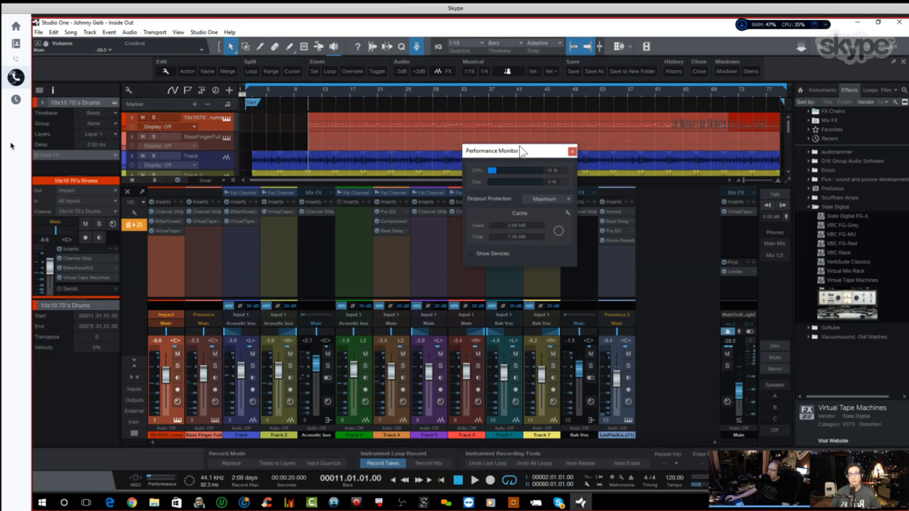
drag(527, 155, 165, 70)
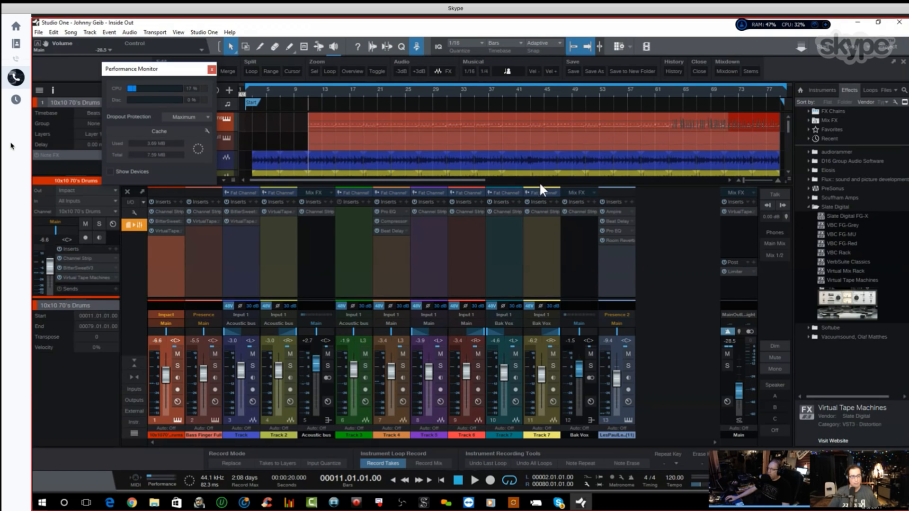
drag(540, 182, 542, 209)
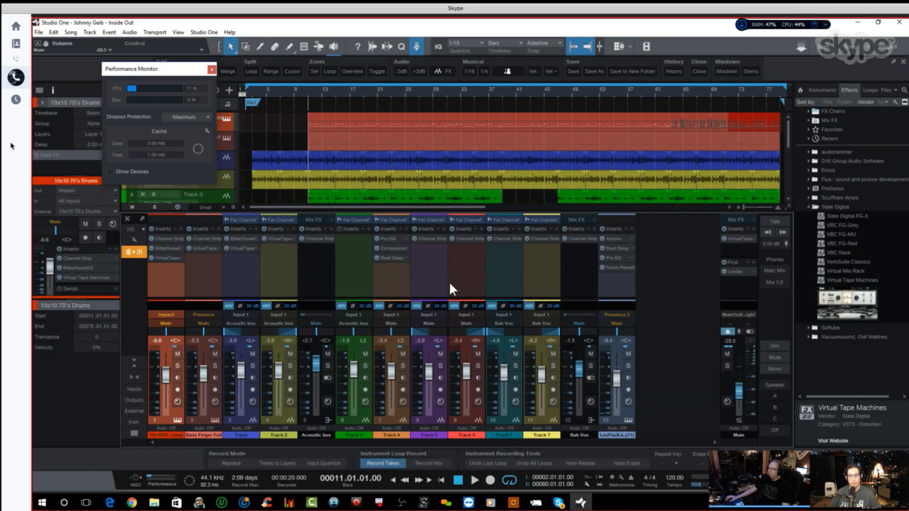
drag(173, 70, 238, 63)
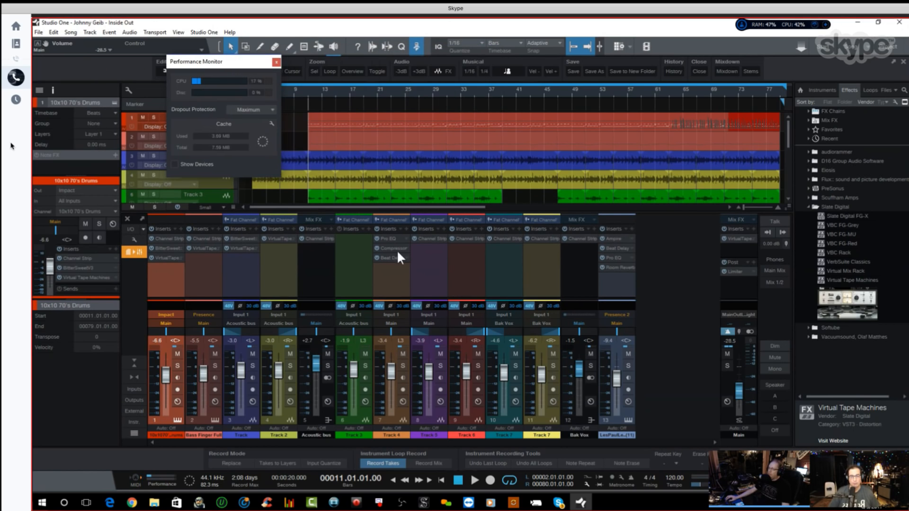
Step: Open Virtual Tape Machines on Track 2, review its available group assignments, and close the plug-in
click(273, 241)
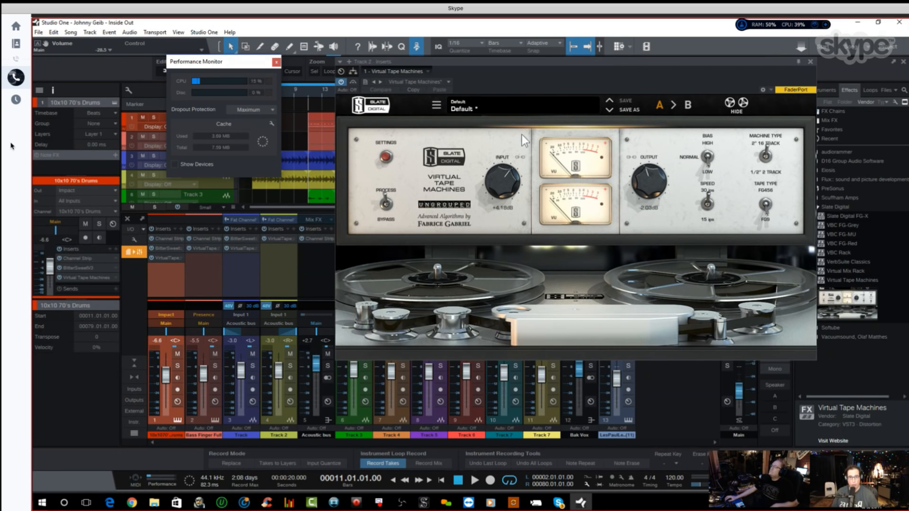
click(450, 206)
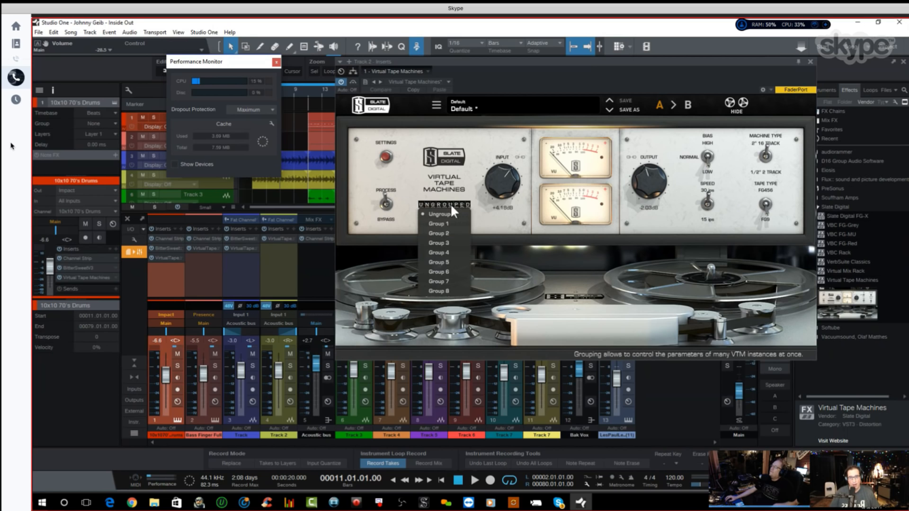
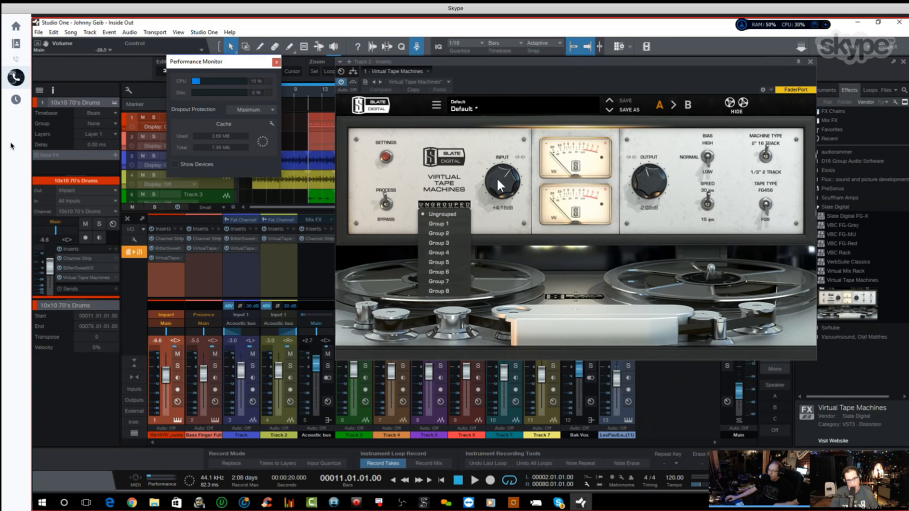
click(810, 62)
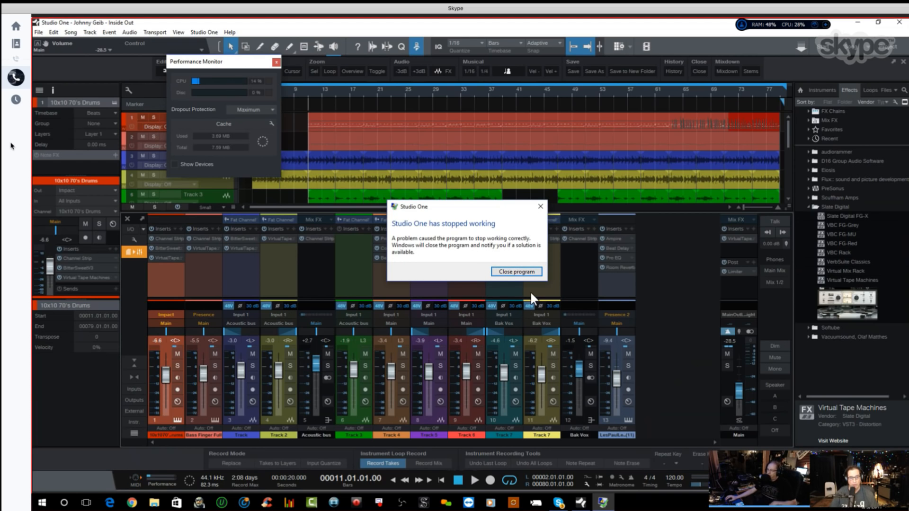
Step: Close the crashed Studio One and leave the full-screen Skype view for the local Girls With Glasses song in Studio One
click(519, 273)
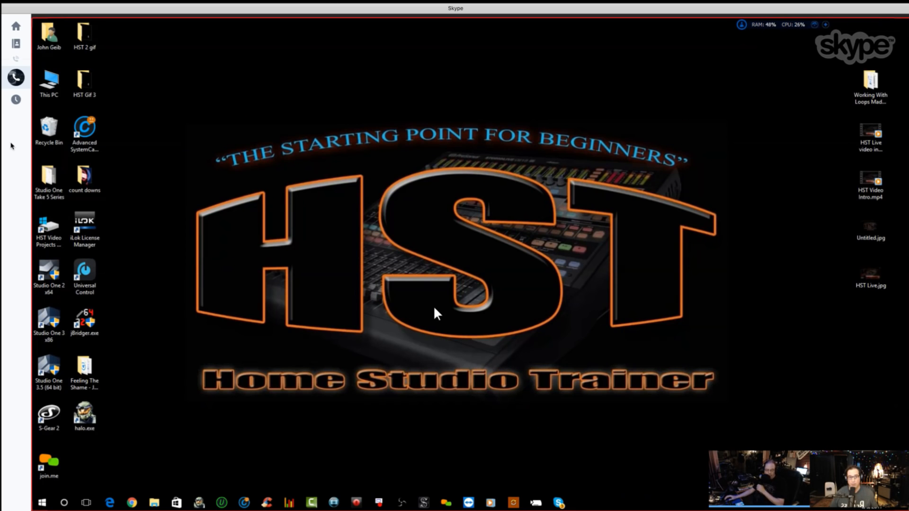
key(Escape)
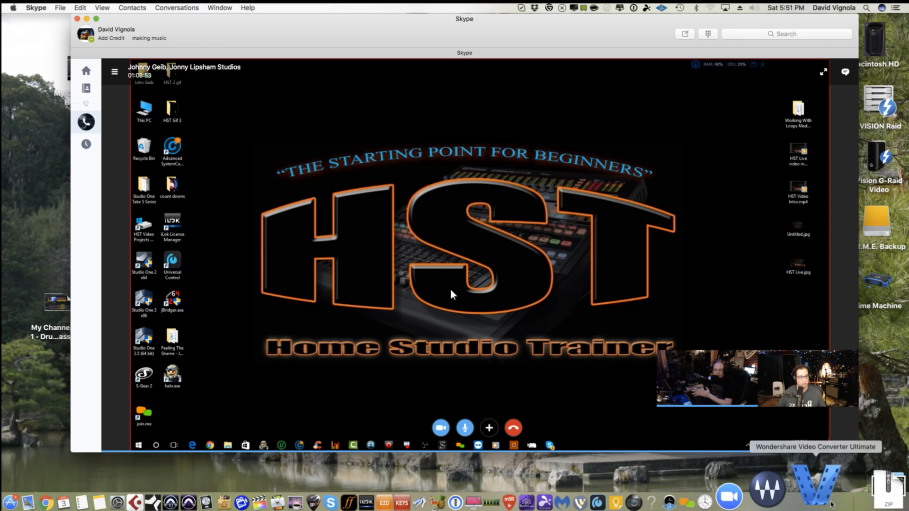
click(871, 496)
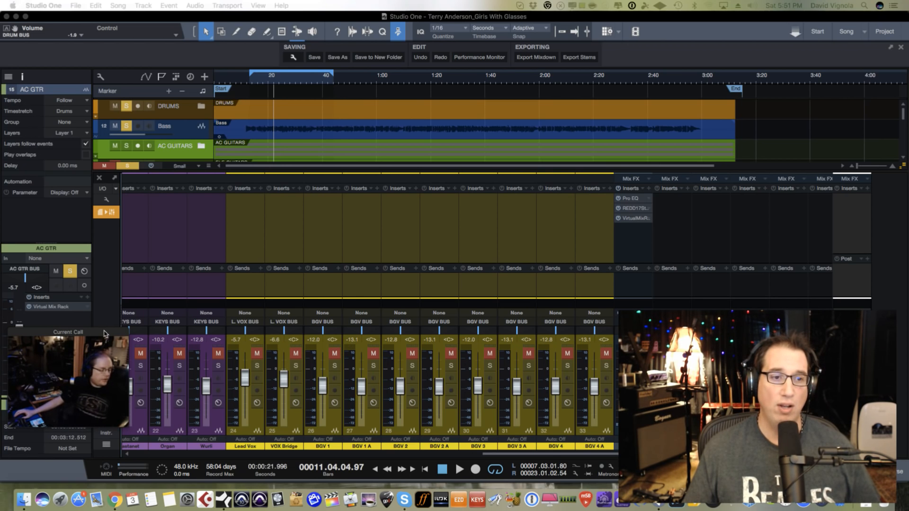
Step: Move the floating call window off the mixer and inspect the REDD17 Stereo plug-in on the DRUM BUS before closing it
drag(105, 334, 908, 258)
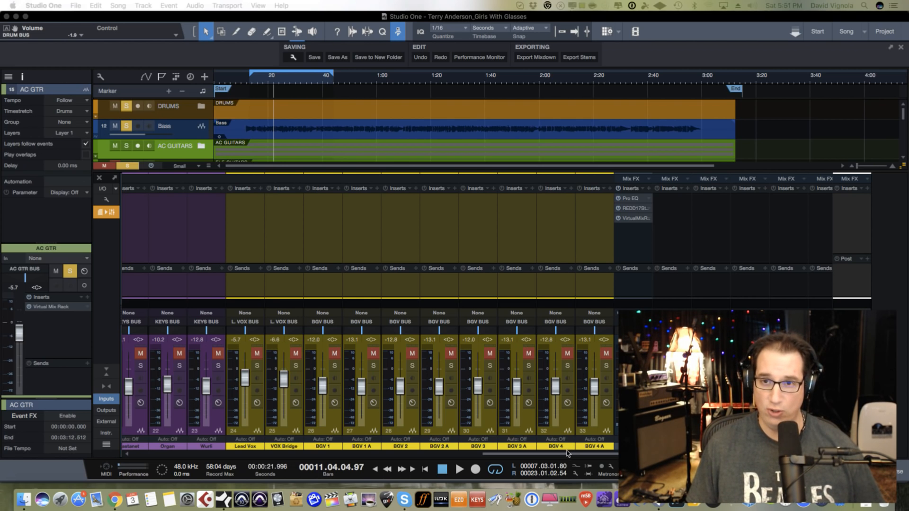
drag(568, 453, 612, 459)
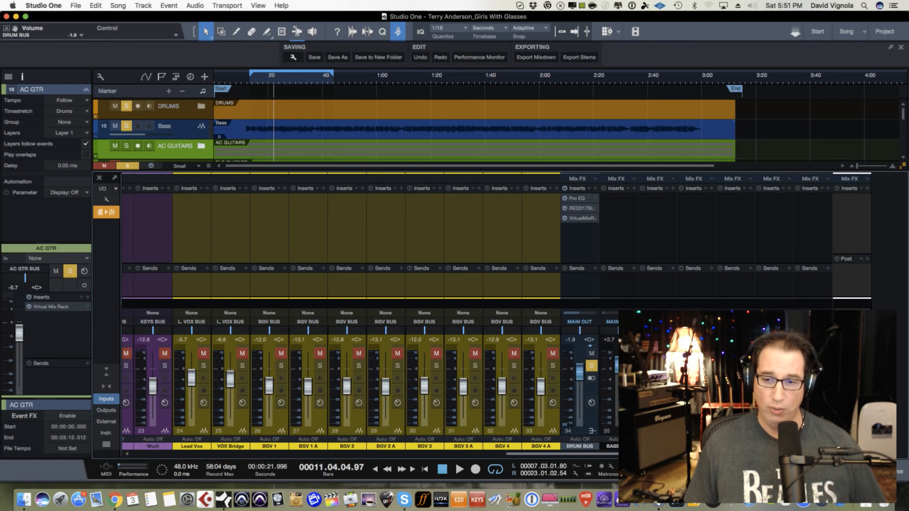
click(577, 210)
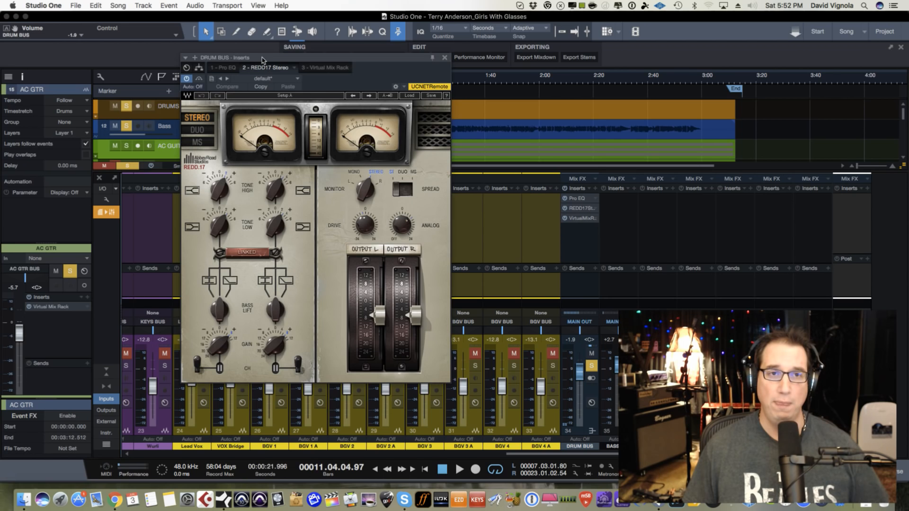
drag(262, 60, 268, 70)
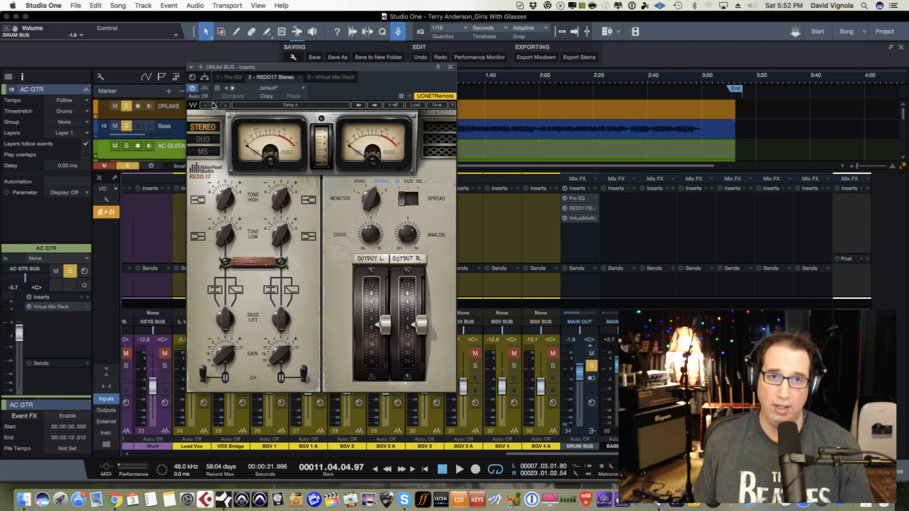
drag(311, 68, 290, 67)
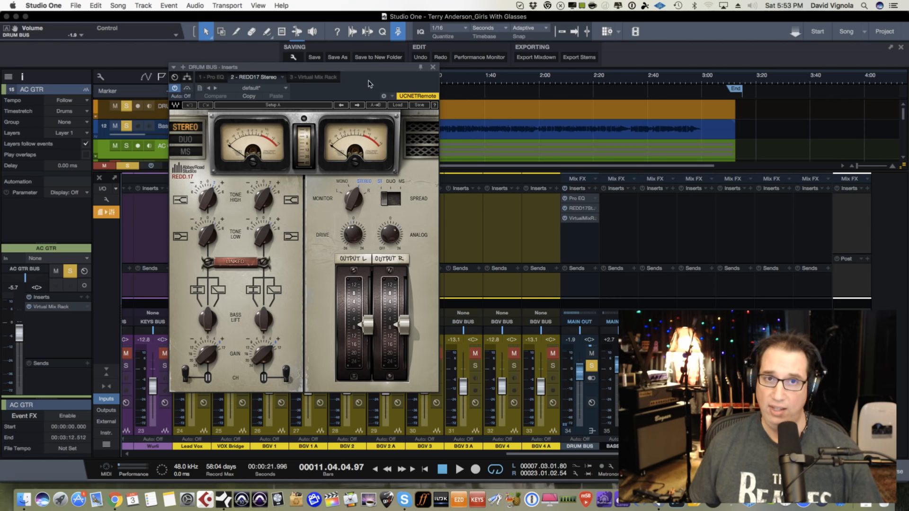
drag(370, 68, 398, 94)
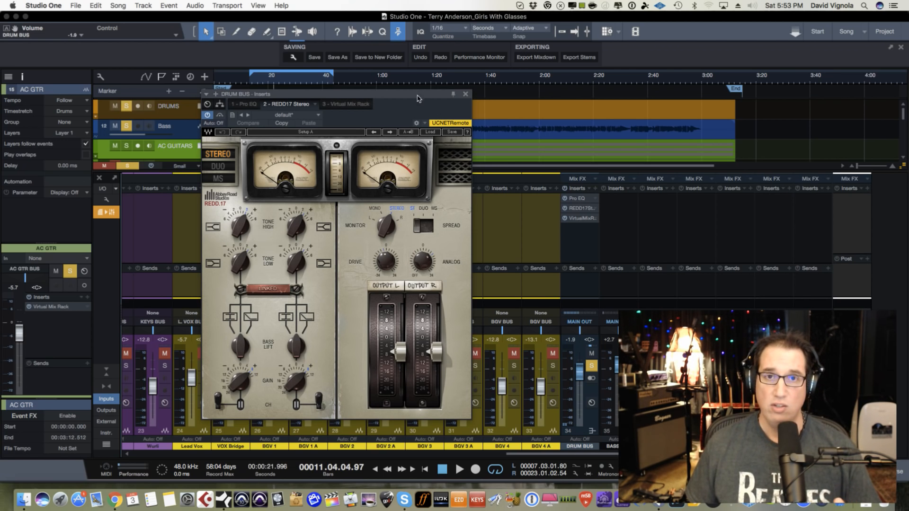
click(465, 96)
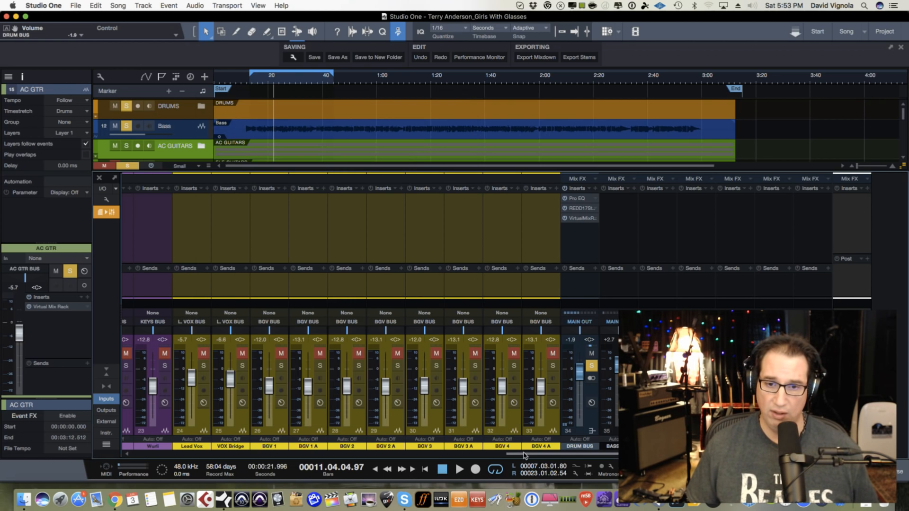
Step: Review the drum channels in the console and inspect the Pro EQ curve on the DRUM BUS
drag(525, 456, 147, 461)
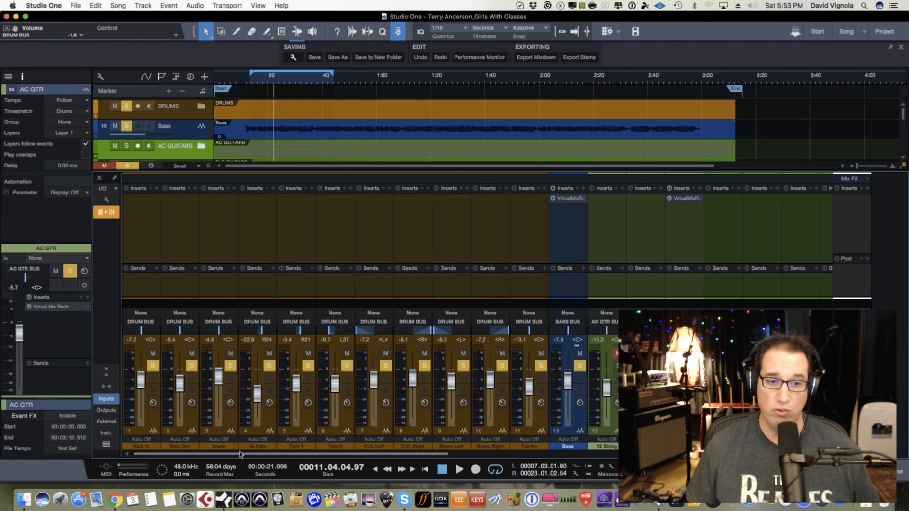
drag(240, 454, 642, 456)
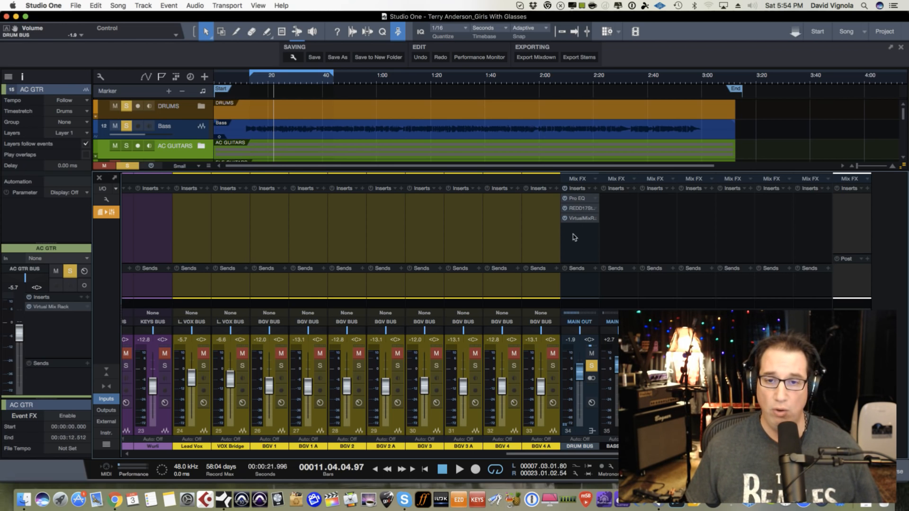
click(585, 287)
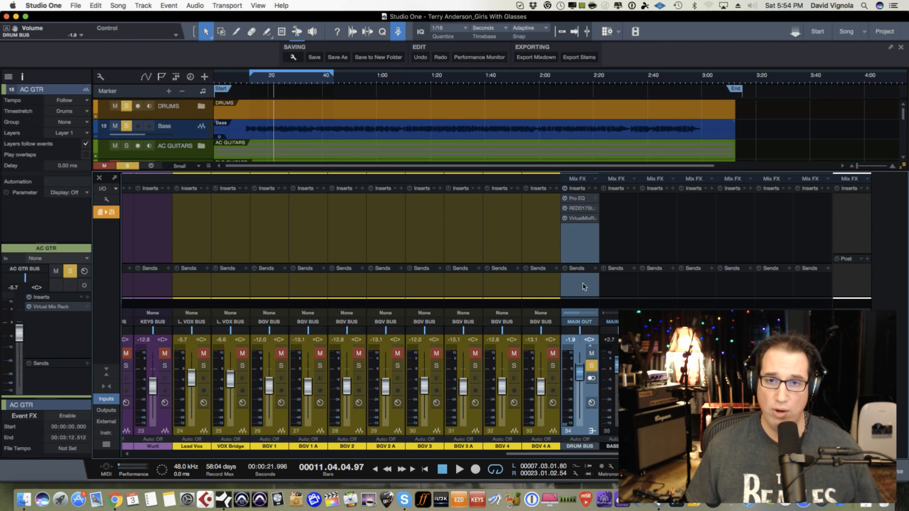
click(577, 200)
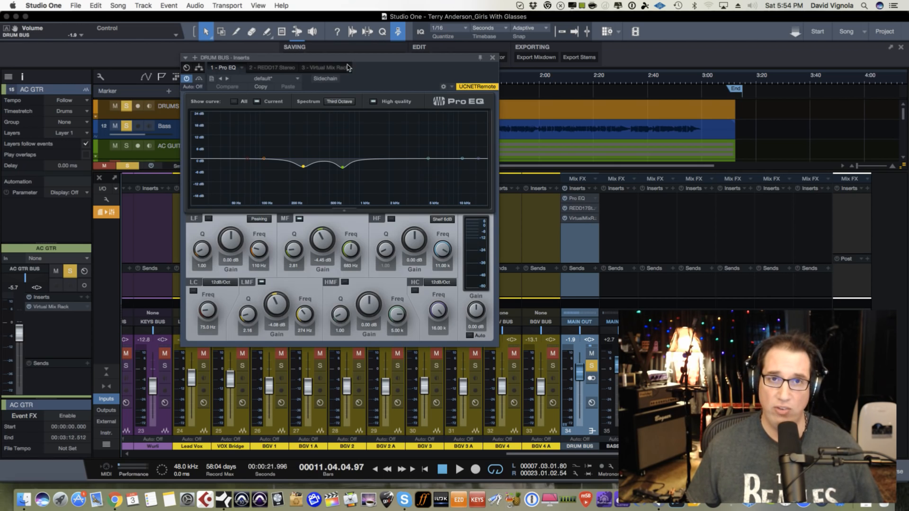
drag(348, 61, 328, 60)
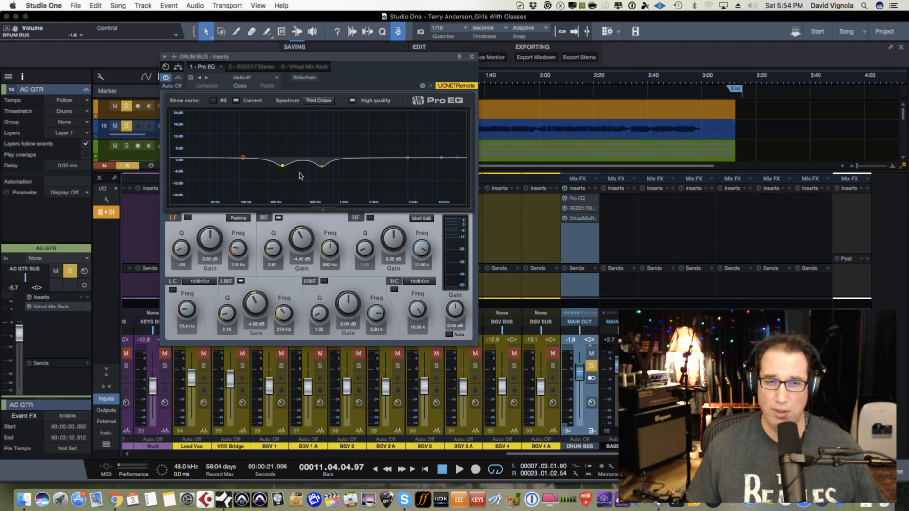
click(472, 58)
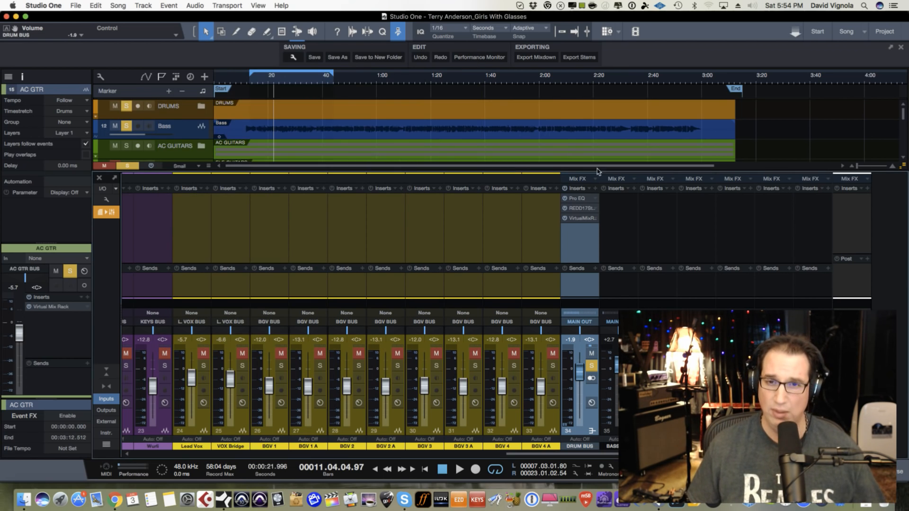
Step: View the Virtual Mix Rack on the DRUM BUS, close it, and remove it from the bus inserts
click(587, 220)
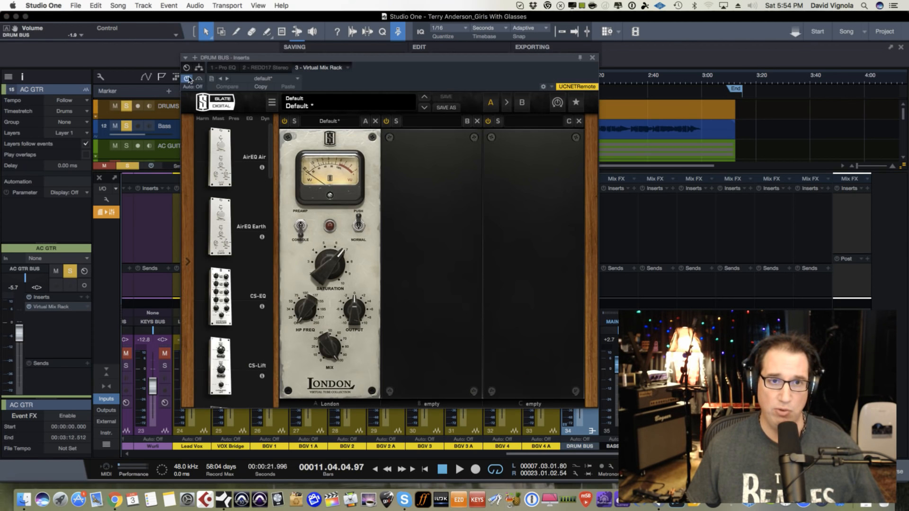
click(592, 58)
right_click(594, 220)
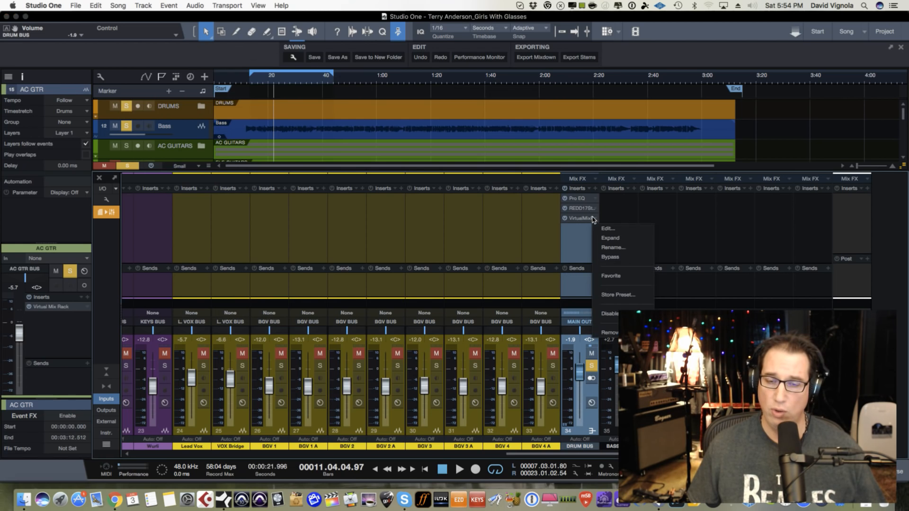
click(600, 332)
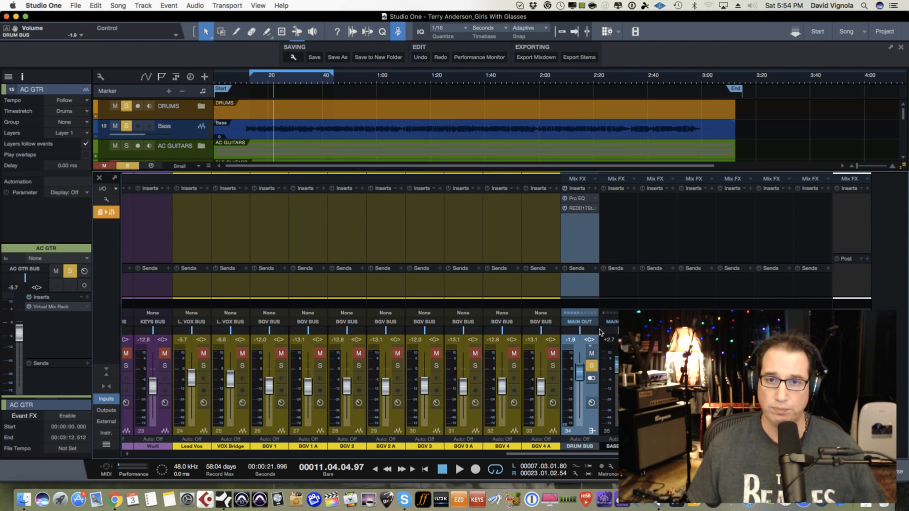
Step: Briefly play the song with the DRUM BUS REDD17 open, close the plug-in, and mute the AC GTR channel
click(579, 208)
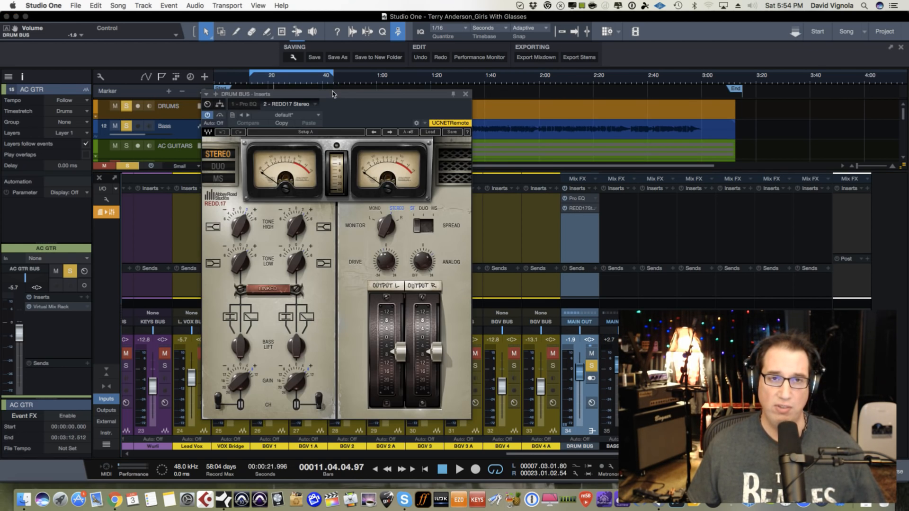
mouse_move(333, 92)
mouse_down()
mouse_move(330, 75)
mouse_move(330, 105)
mouse_move(332, 82)
mouse_up()
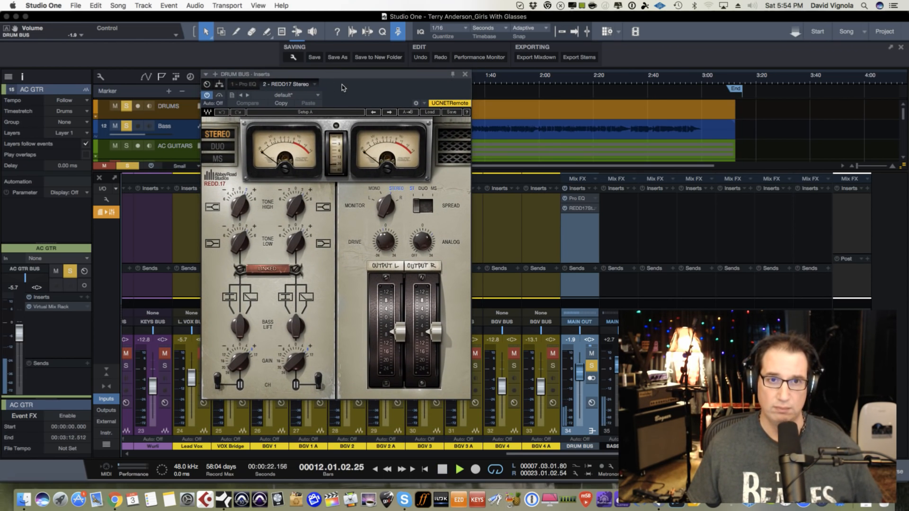
click(465, 75)
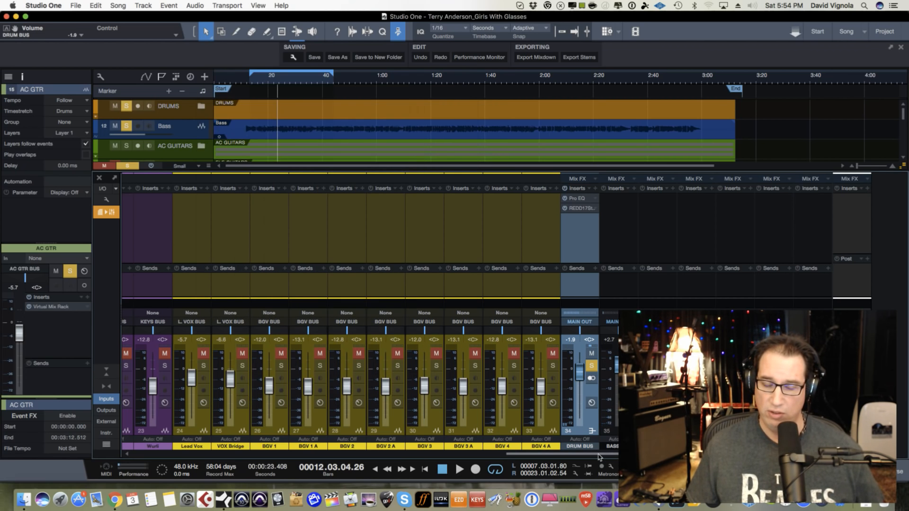
drag(597, 452, 376, 451)
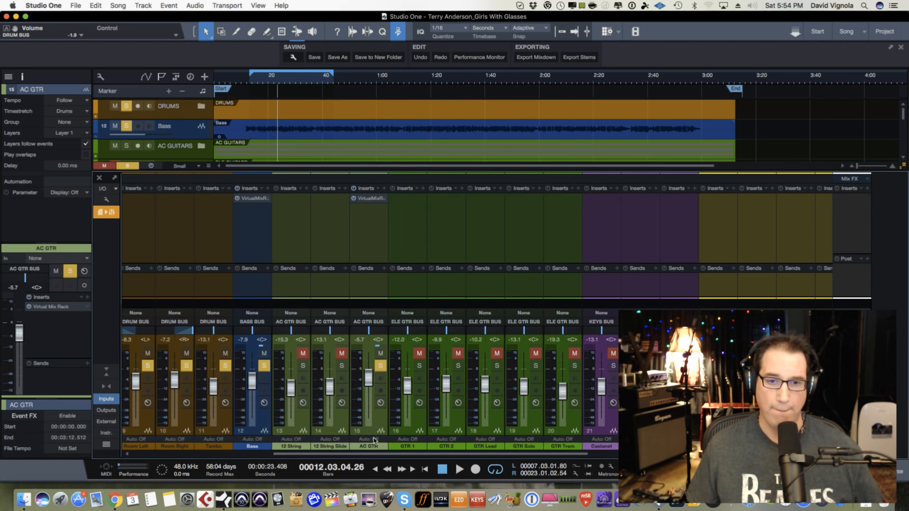
click(379, 353)
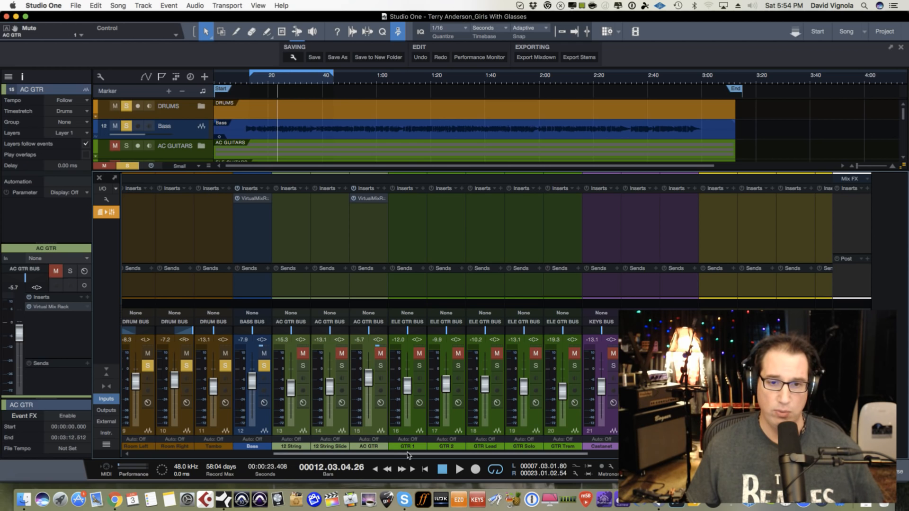
drag(410, 453, 642, 454)
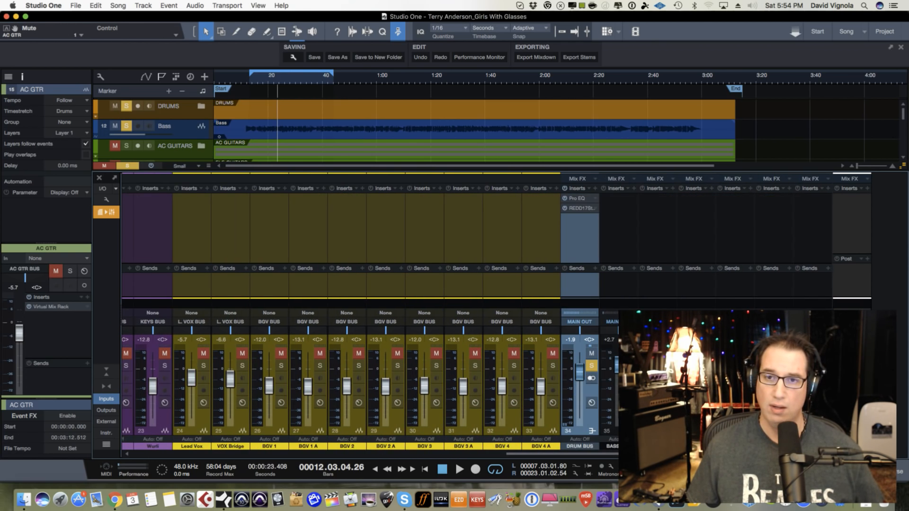
Step: Play the song with the DRUM BUS REDD17 open and raise the DRUM BUS fader to +0.6 dB
double_click(582, 209)
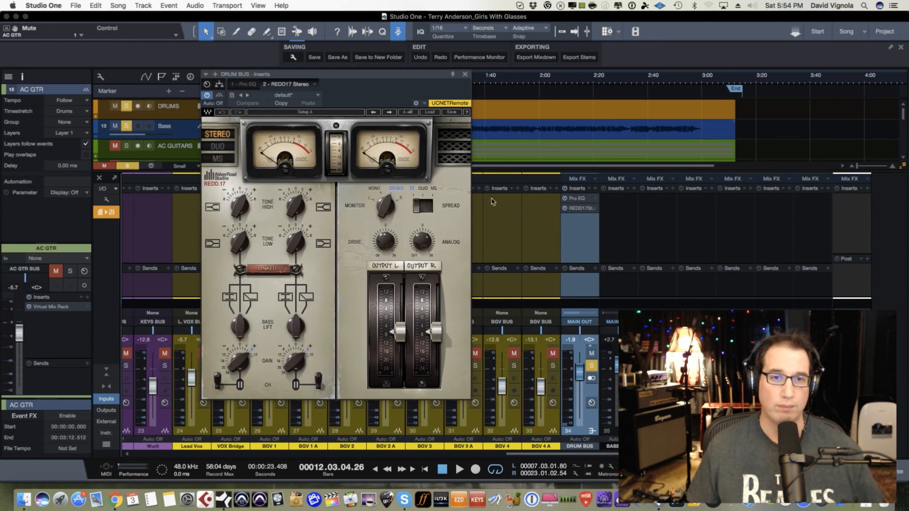
key(space)
drag(362, 76, 359, 76)
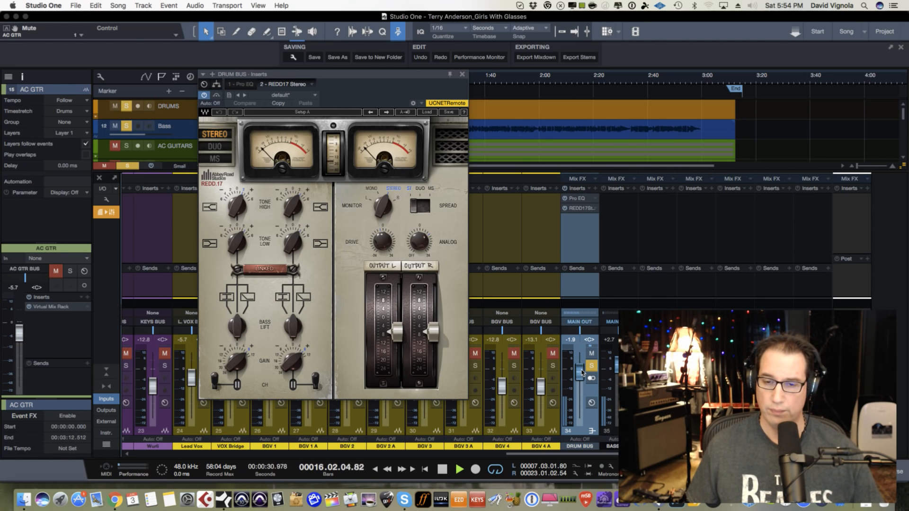
scroll(579, 364, up, 5)
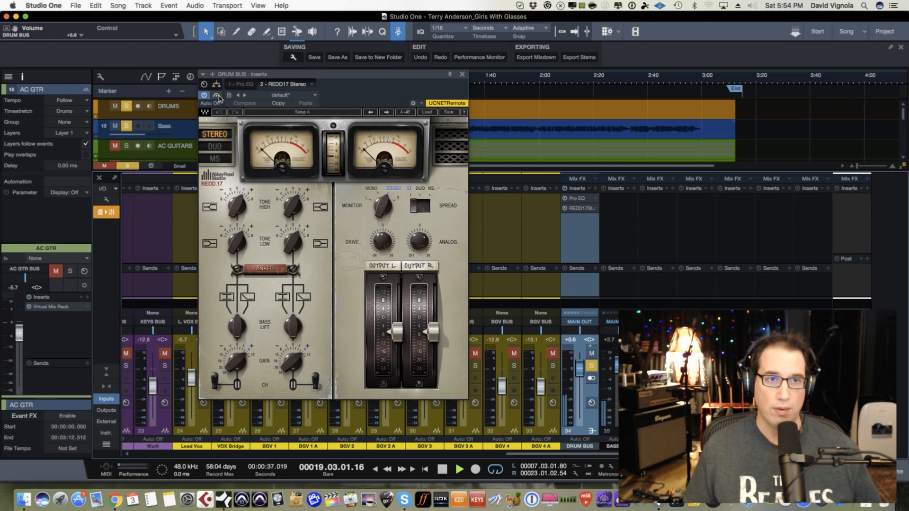
key(space)
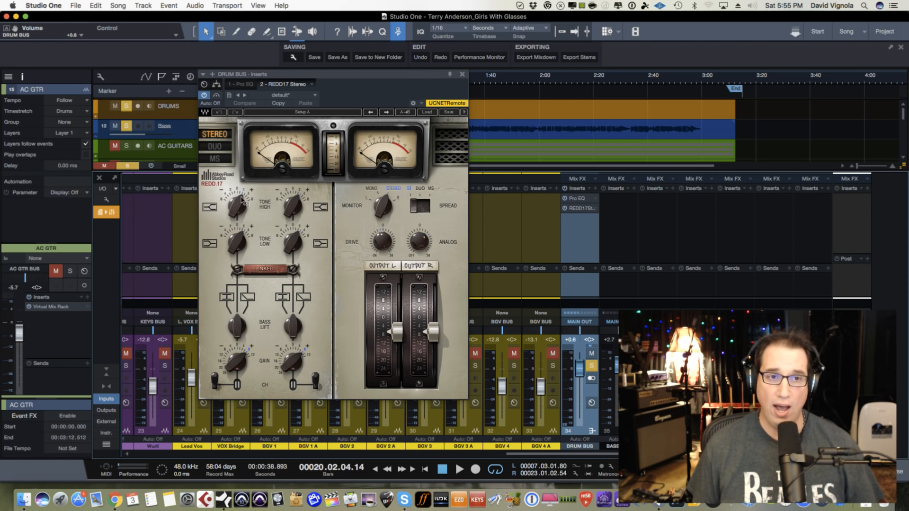
Step: Set the REDD17's left Tone Low to 3.4 dB and try its Bass Lift knob in the Lift position
drag(233, 203, 239, 229)
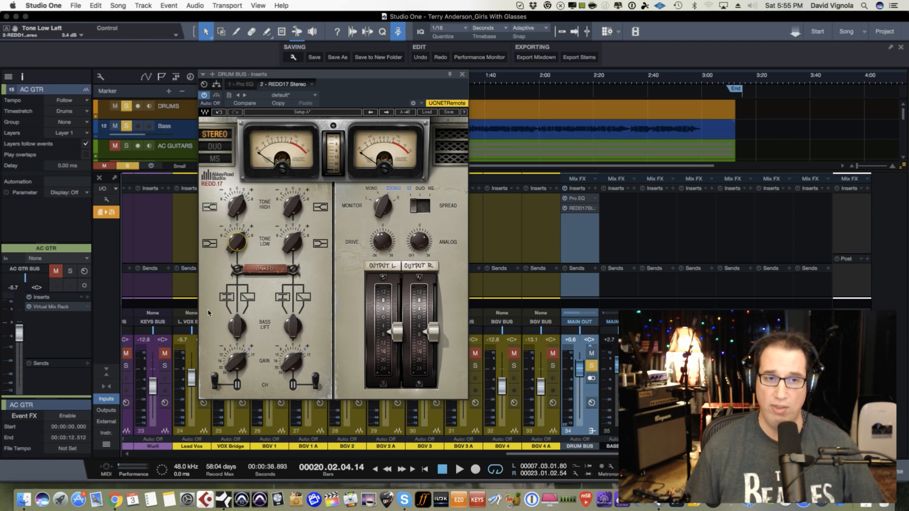
click(237, 321)
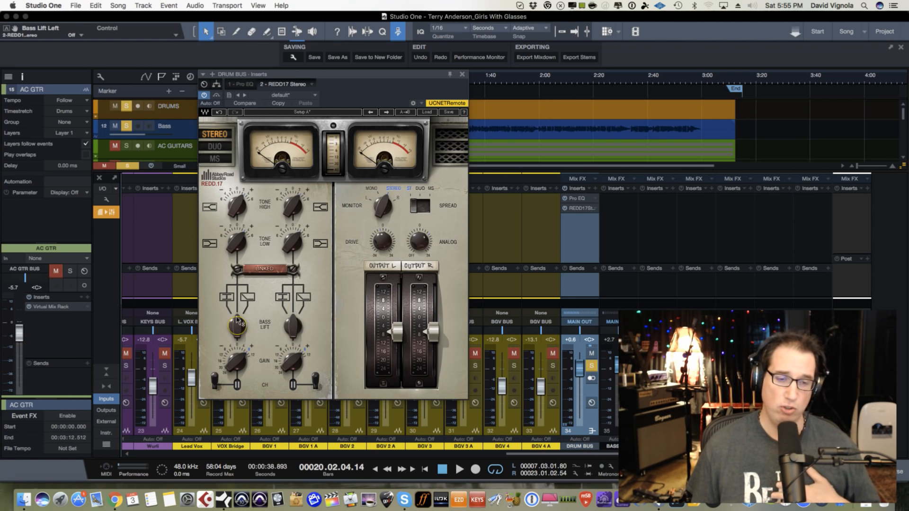
drag(236, 326, 239, 292)
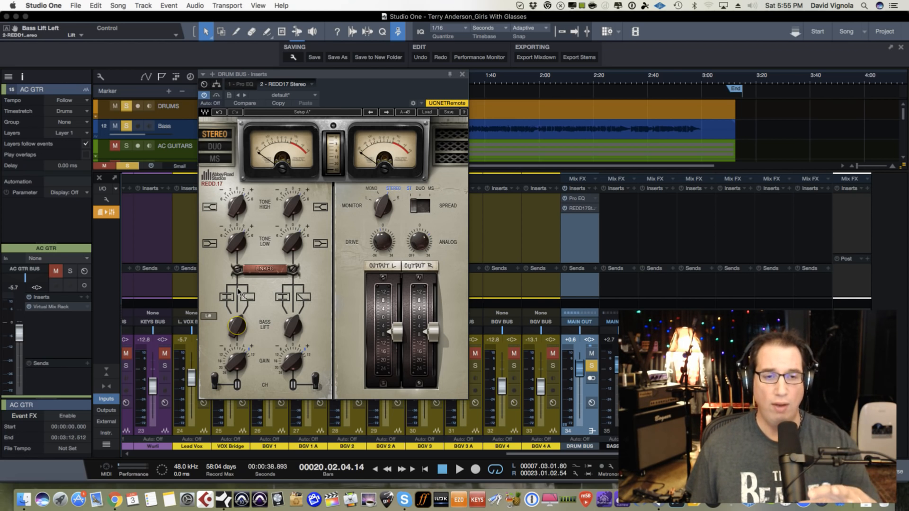
drag(238, 290, 238, 314)
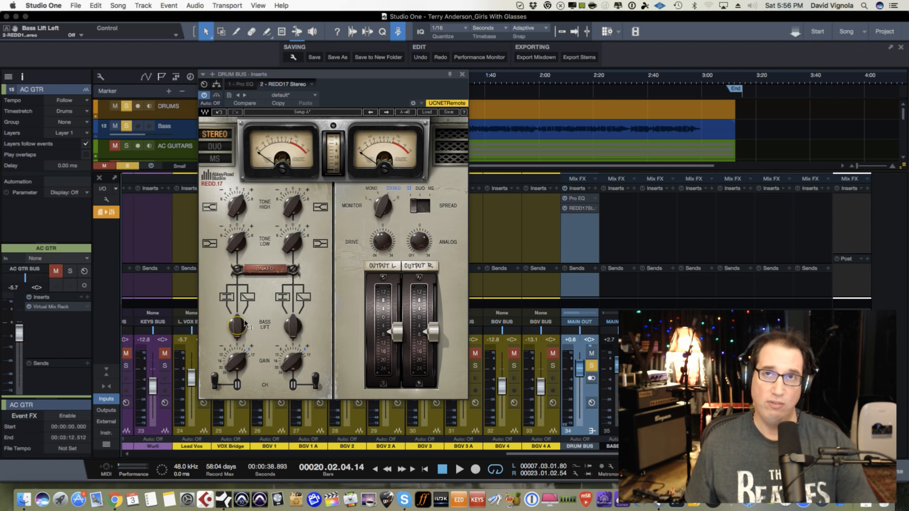
Step: Set the REDD17's left input gain to 3.3 dB and flip its Channel 1 switch down and back up
mouse_move(245, 323)
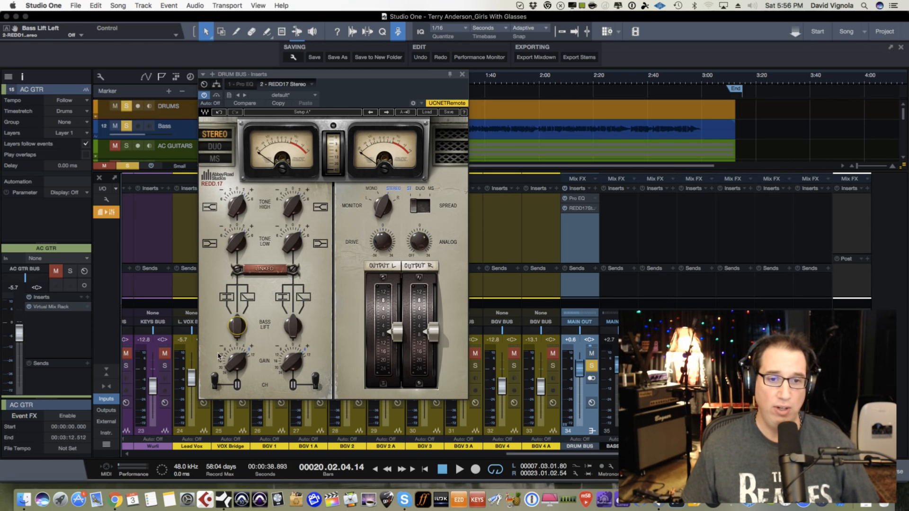
click(235, 369)
scroll(235, 370, down, 10)
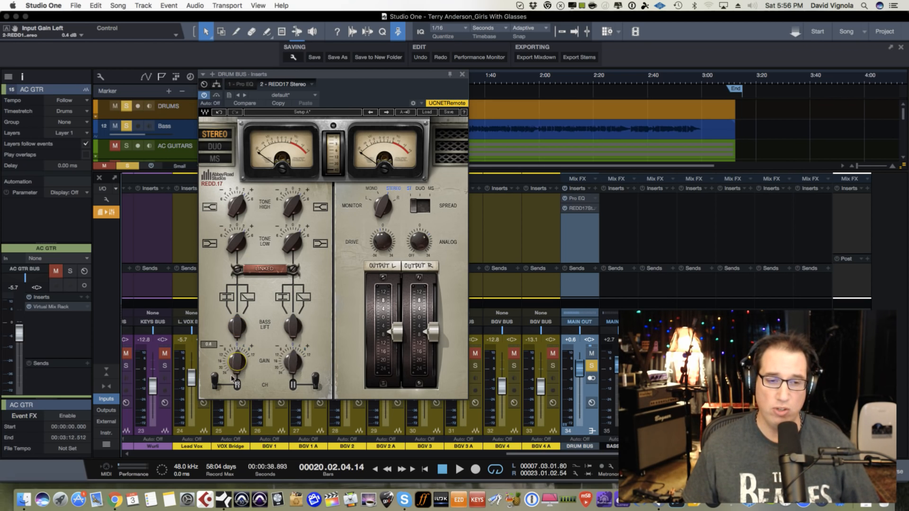
scroll(236, 369, up, 5)
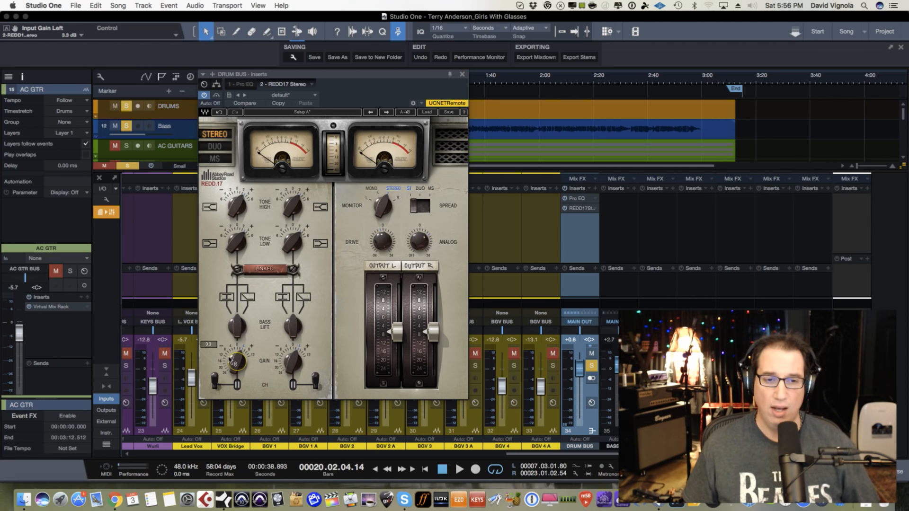
click(215, 382)
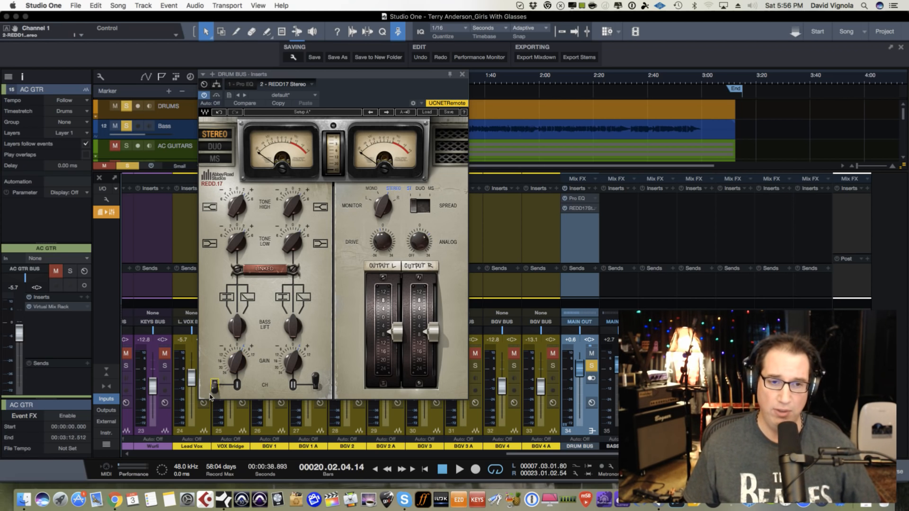
click(213, 384)
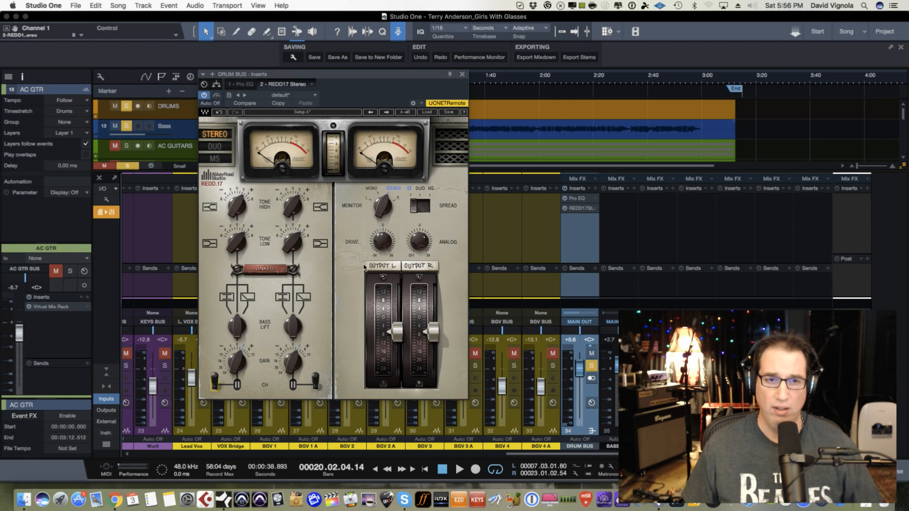
Step: Try the REDD17's Drive at higher settings before lowering it to -0.1, and adjust the Analog knob to -3.1
click(382, 236)
mouse_move(383, 233)
mouse_down()
mouse_move(385, 223)
mouse_move(384, 249)
mouse_move(387, 231)
mouse_up()
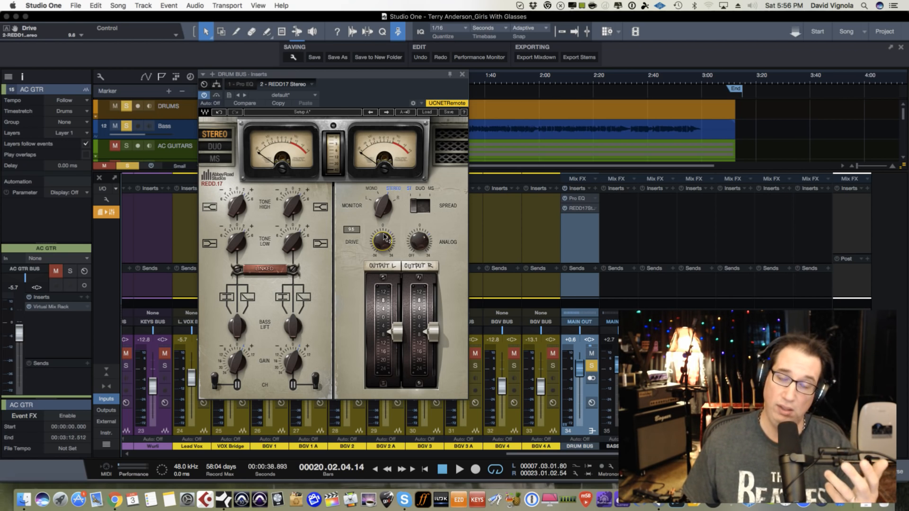
scroll(384, 236, down, 6)
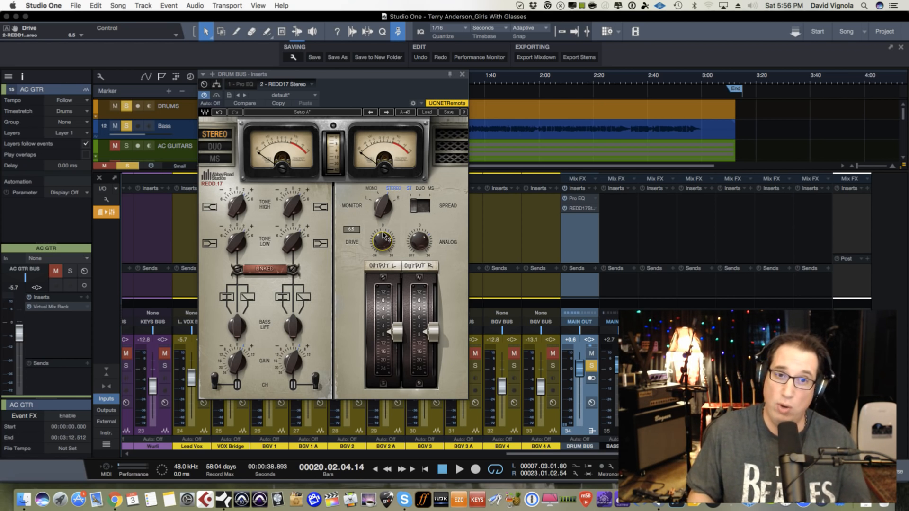
scroll(384, 236, down, 13)
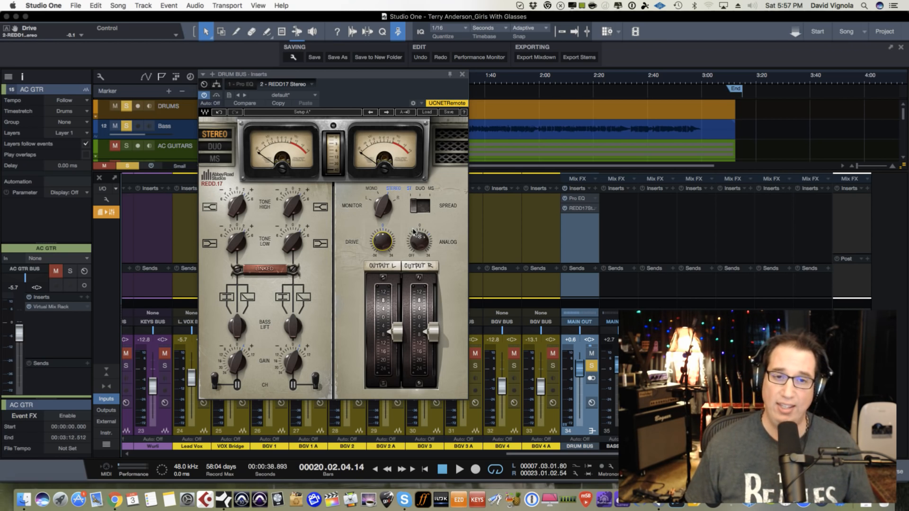
scroll(419, 237, down, 6)
scroll(419, 237, down, 10)
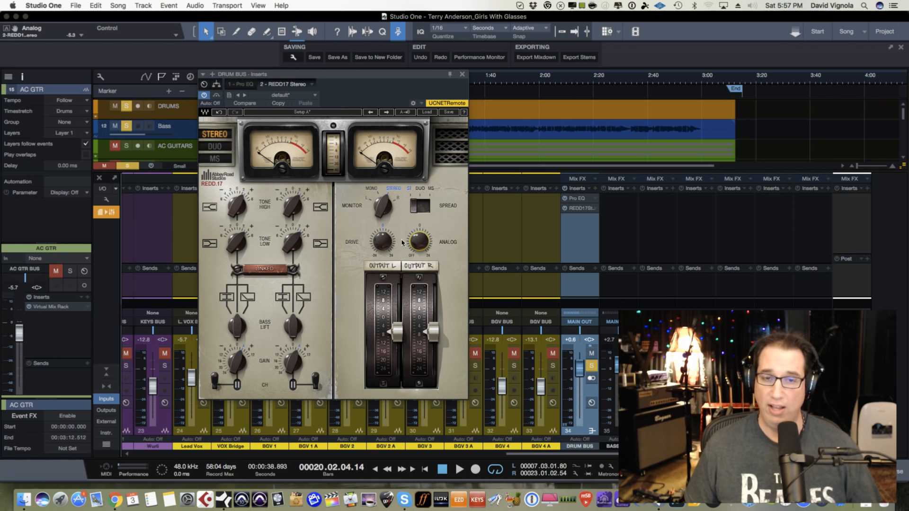
mouse_move(418, 232)
mouse_down()
mouse_move(418, 224)
mouse_move(417, 237)
mouse_up()
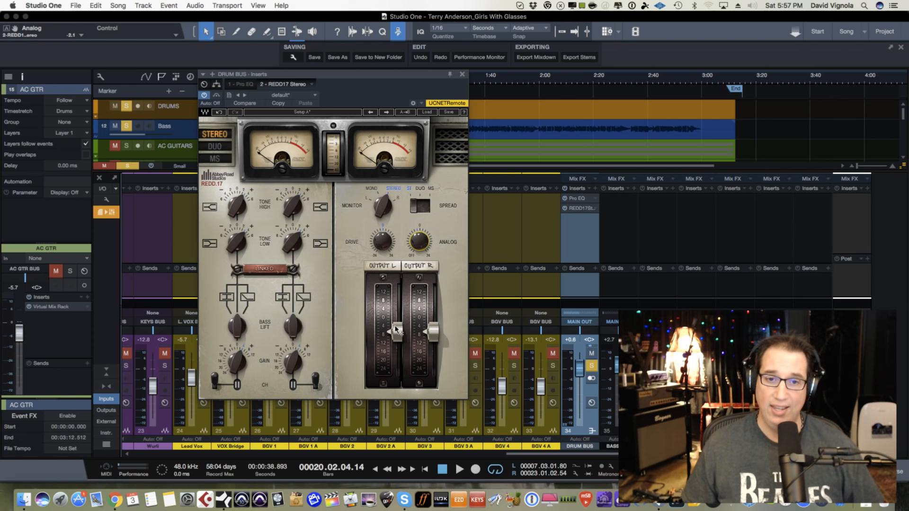
Step: Raise the REDD17's linked output faders to about -3.9 dB and start playing the song with the plug-in window moved slightly lower
drag(395, 330, 399, 326)
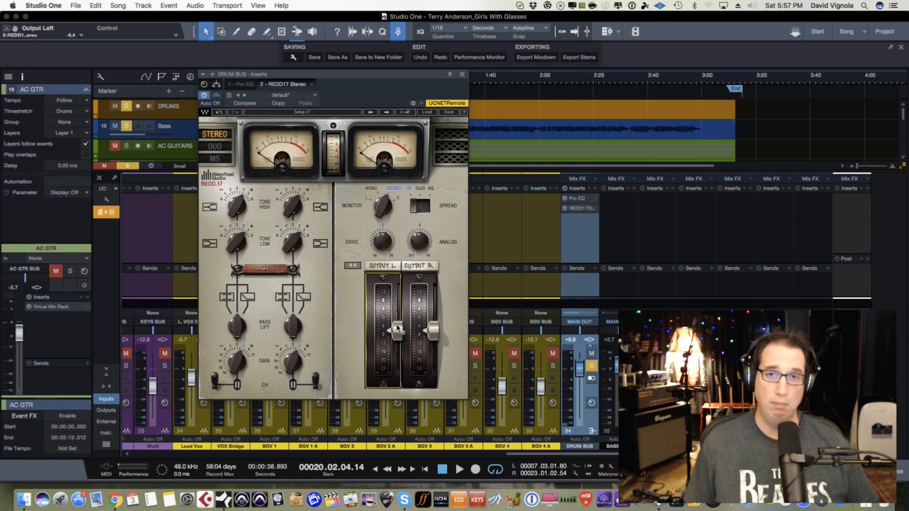
drag(398, 328, 400, 319)
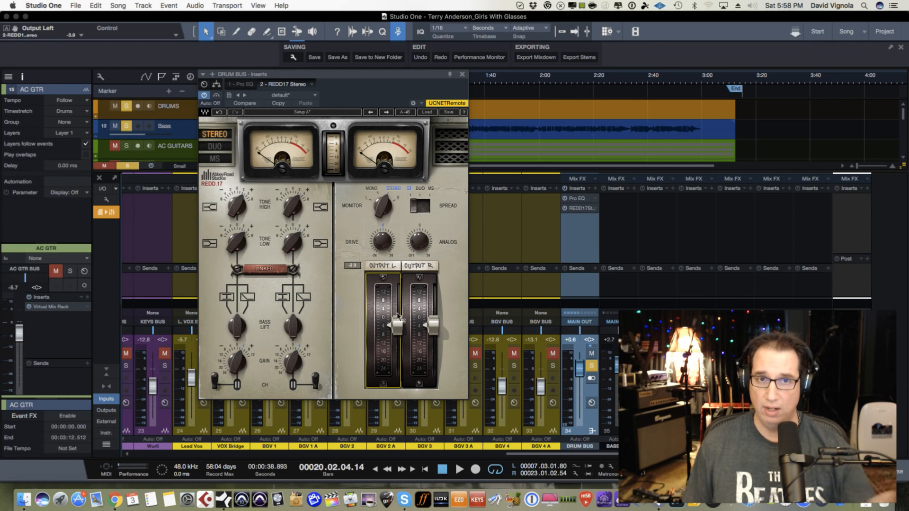
mouse_move(335, 75)
mouse_down()
mouse_move(322, 77)
mouse_move(333, 89)
mouse_up()
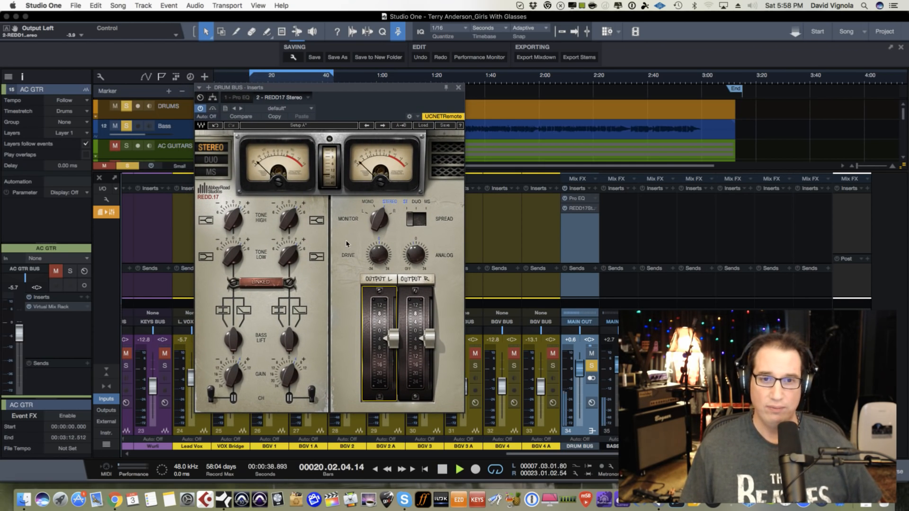
key(space)
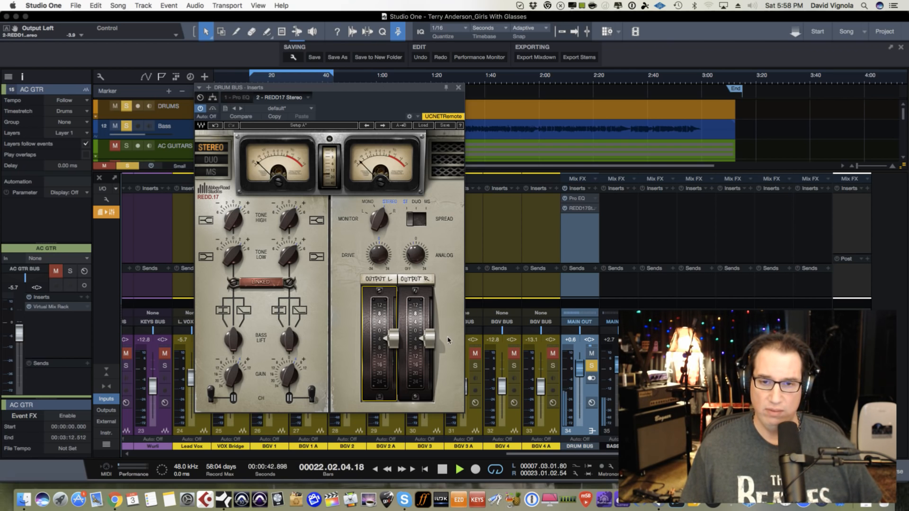
Step: Raise the REDD17's left Tone High to about 5.9 dB while listening to the drums, pausing and resuming playback
click(231, 217)
drag(231, 219, 231, 186)
key(space)
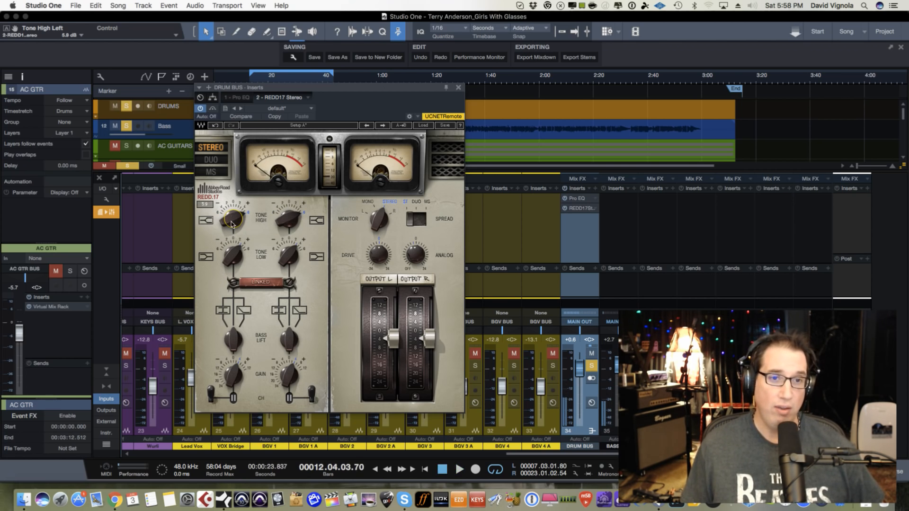
drag(232, 219, 228, 183)
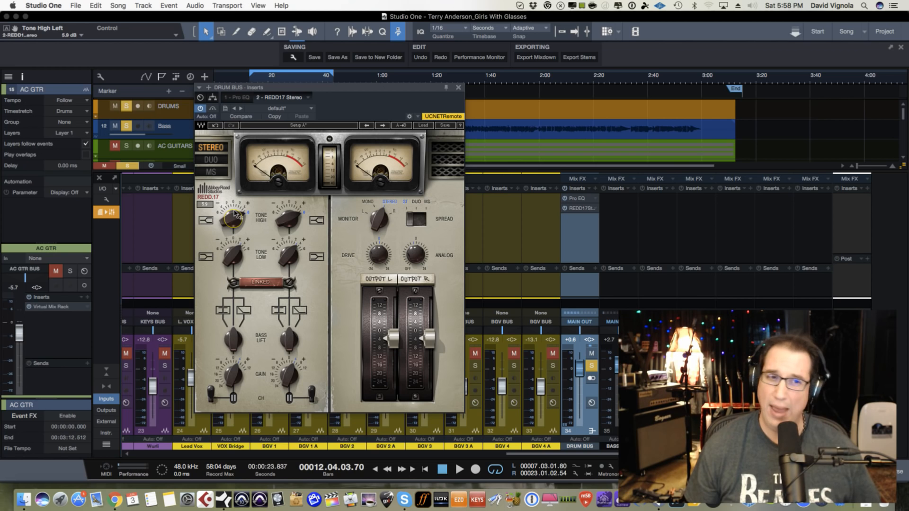
key(space)
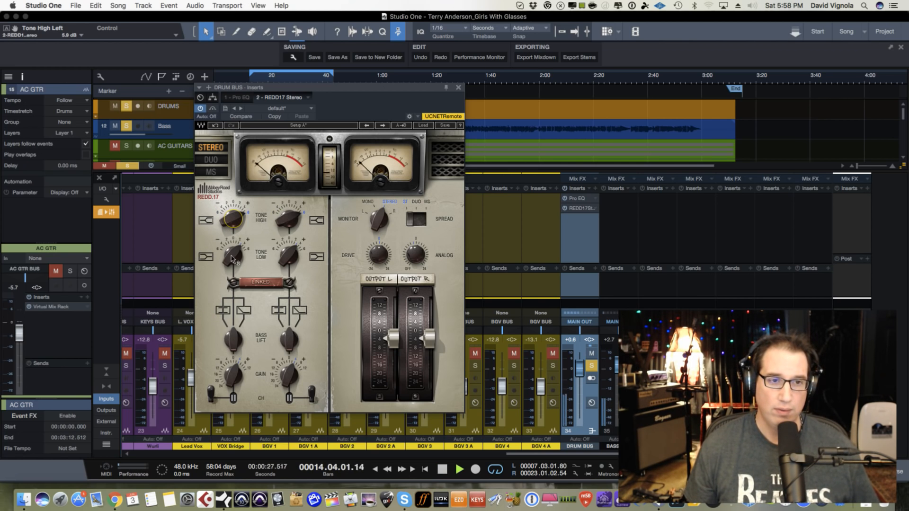
Step: Mute the BASS BUS and set the REDD17's left Tone Low to 5.7 dB while the song plays
drag(233, 259, 217, 326)
click(630, 365)
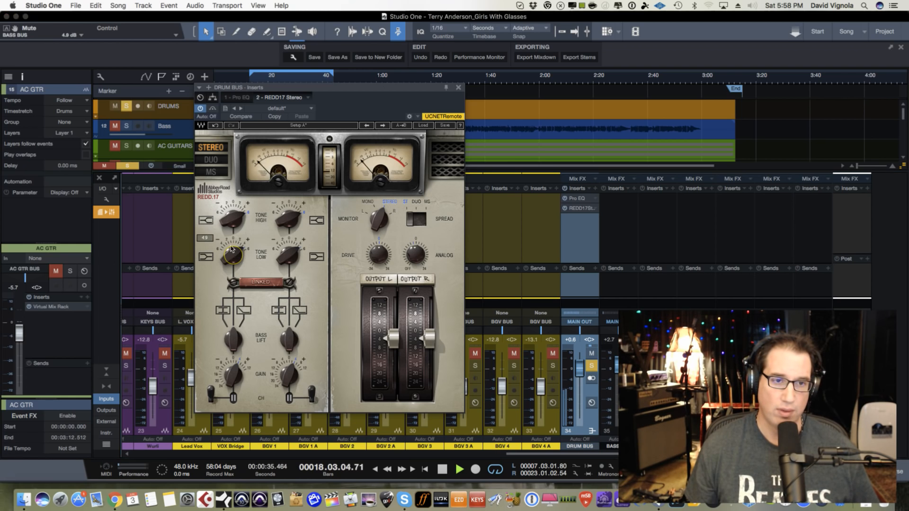
drag(236, 256, 229, 235)
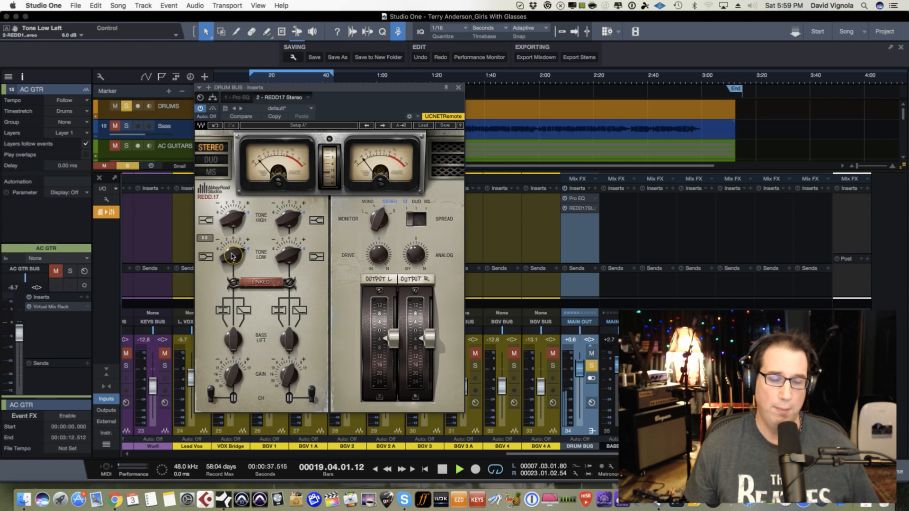
drag(232, 256, 209, 297)
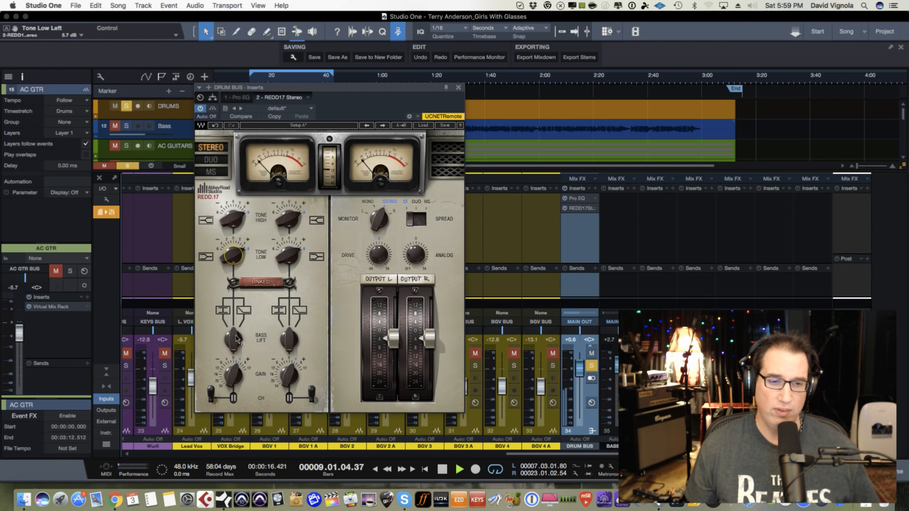
Step: Compare the Lift, Pad and Off positions of the REDD17's left Bass Lift knob during playback, and return it to Off
drag(238, 338, 243, 297)
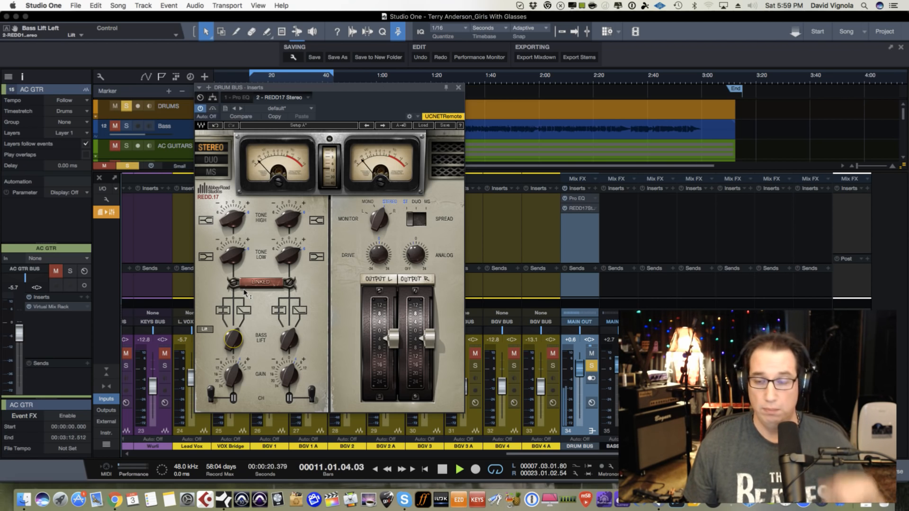
drag(245, 293, 241, 321)
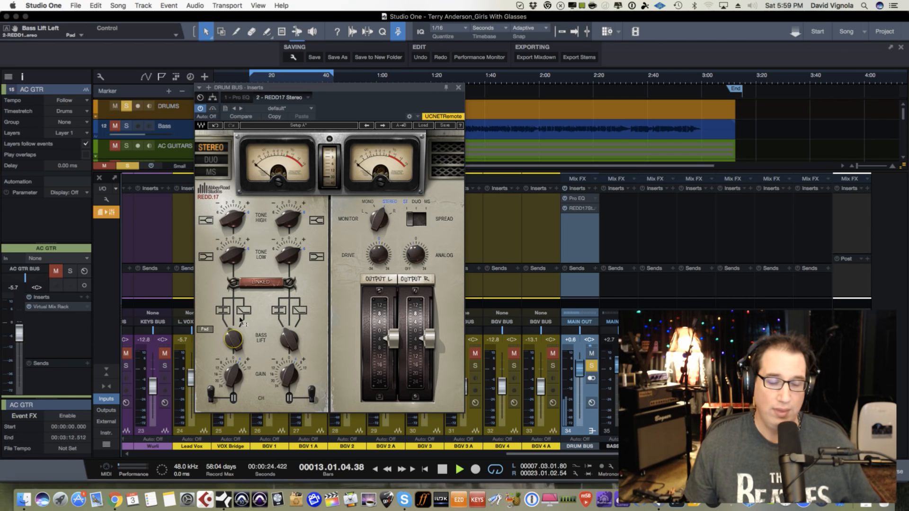
drag(242, 313, 244, 301)
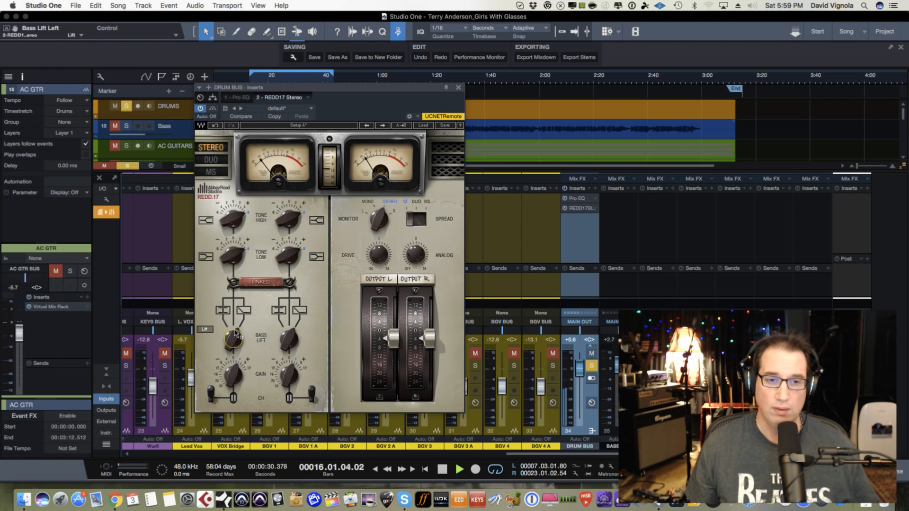
drag(236, 334, 232, 351)
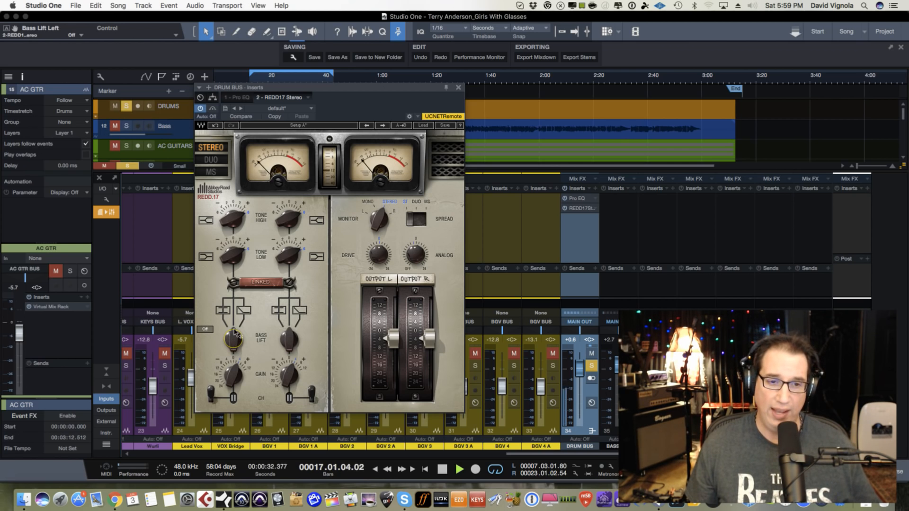
drag(249, 327, 240, 314)
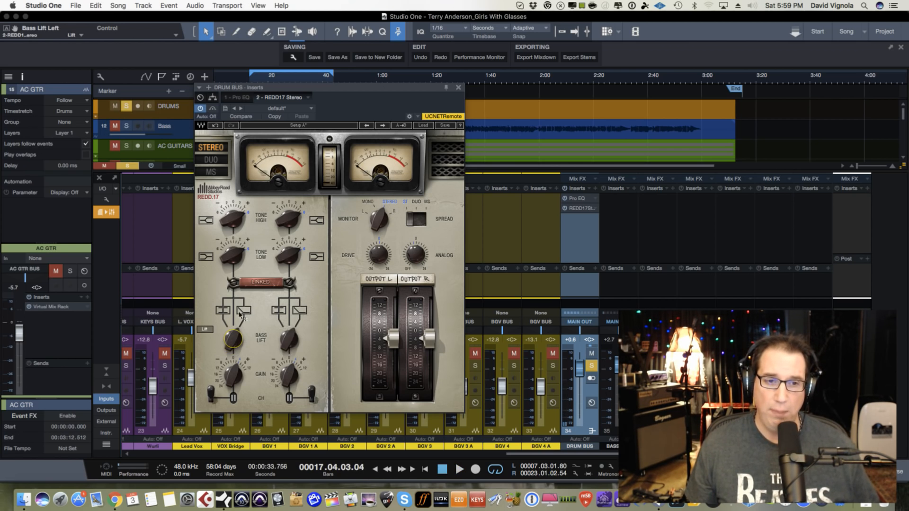
mouse_move(238, 336)
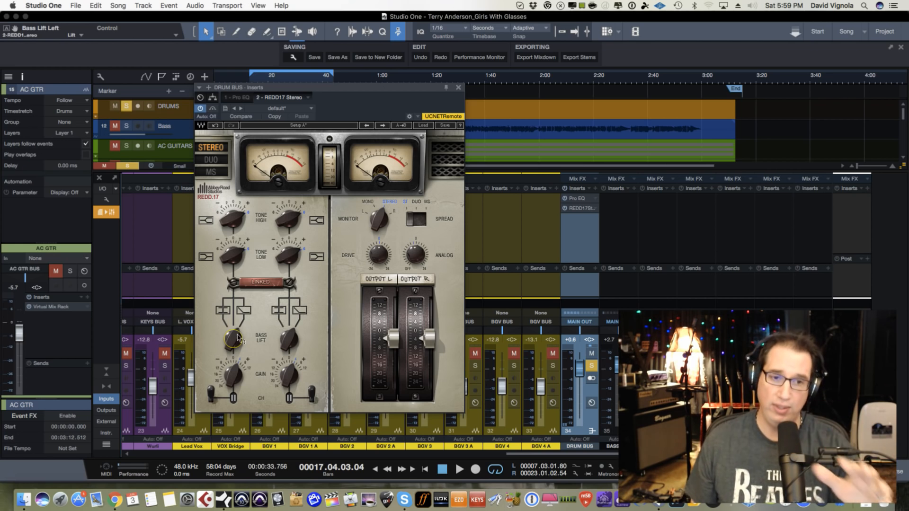
drag(236, 331, 237, 364)
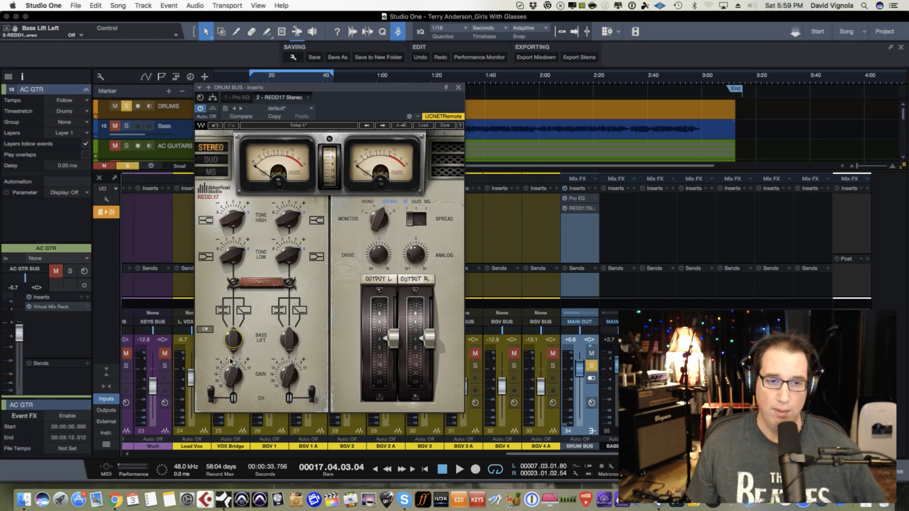
Step: Resume playback, raise the REDD17's left input gain to 9.3 dB, and lower its left output fader to -4.7 dB
key(space)
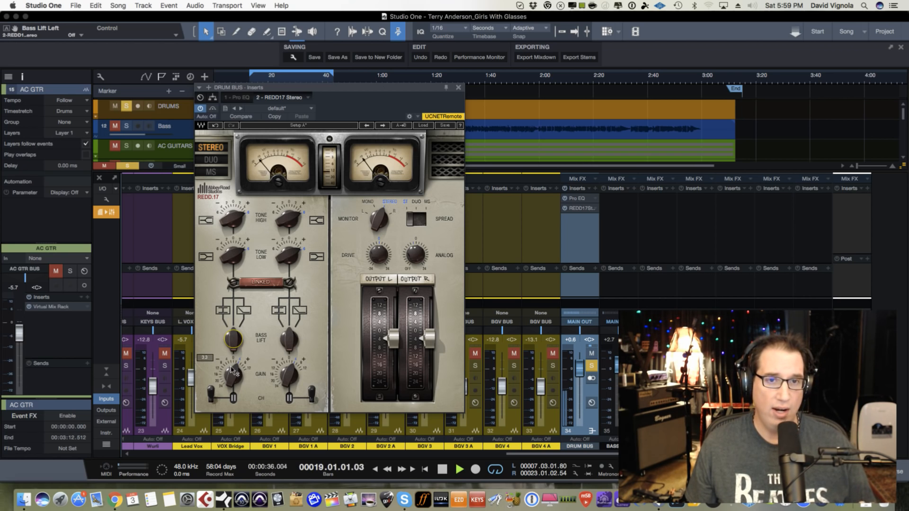
drag(235, 373, 237, 338)
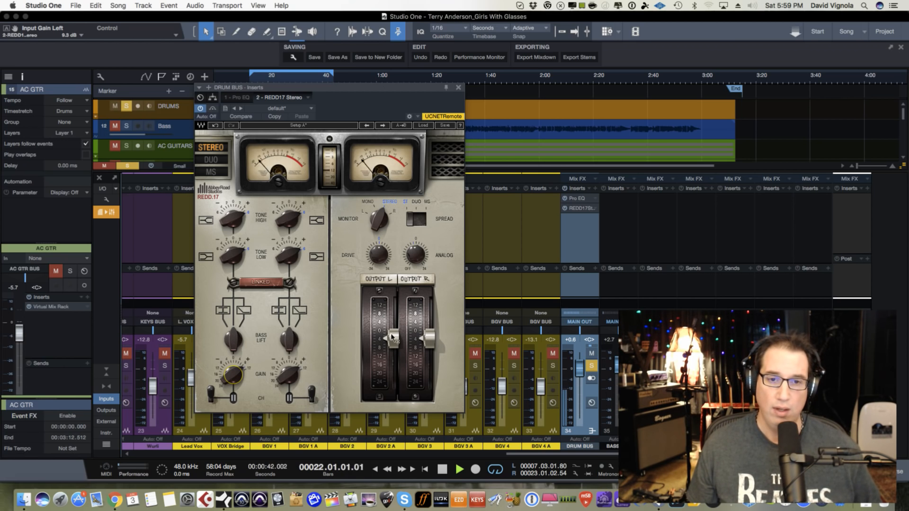
drag(393, 338, 390, 340)
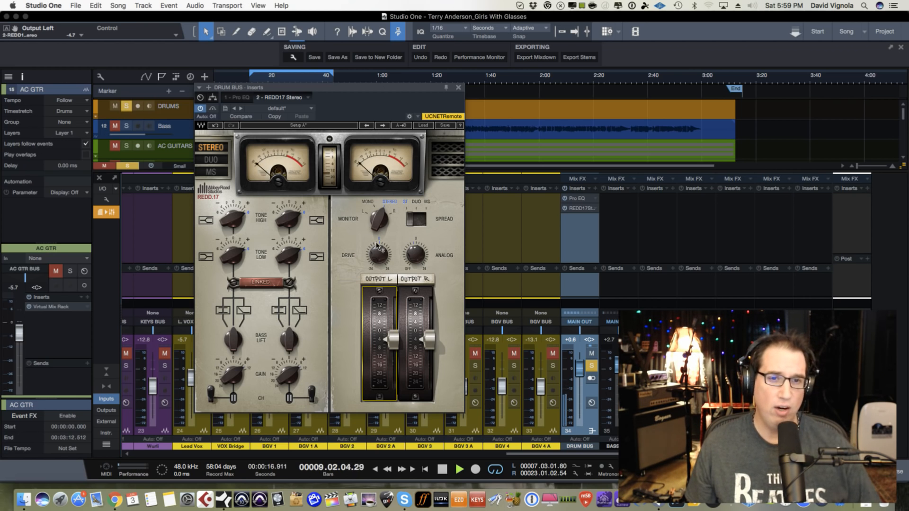
Step: Try the REDD17's Drive at 15.3 and Analog at 24.0 during playback, and settle on Drive 4.2 and Analog 5.4
drag(377, 246, 383, 214)
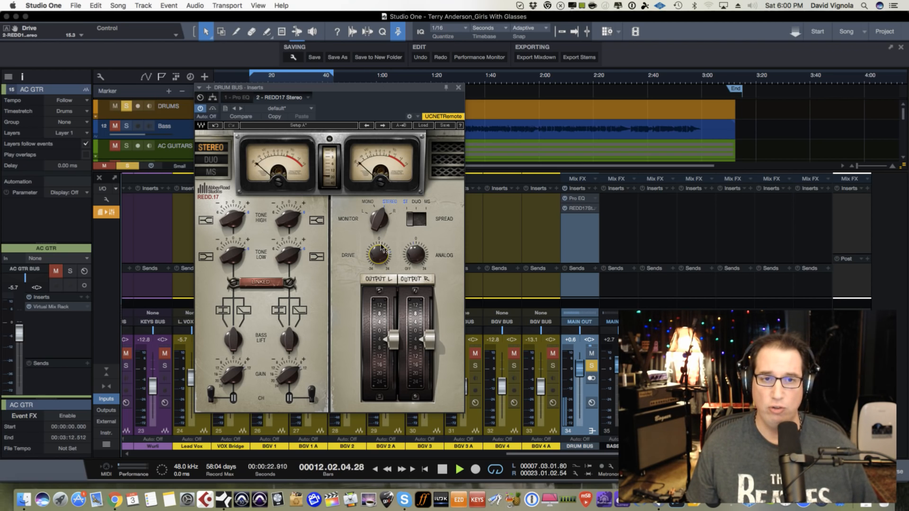
drag(382, 247, 423, 188)
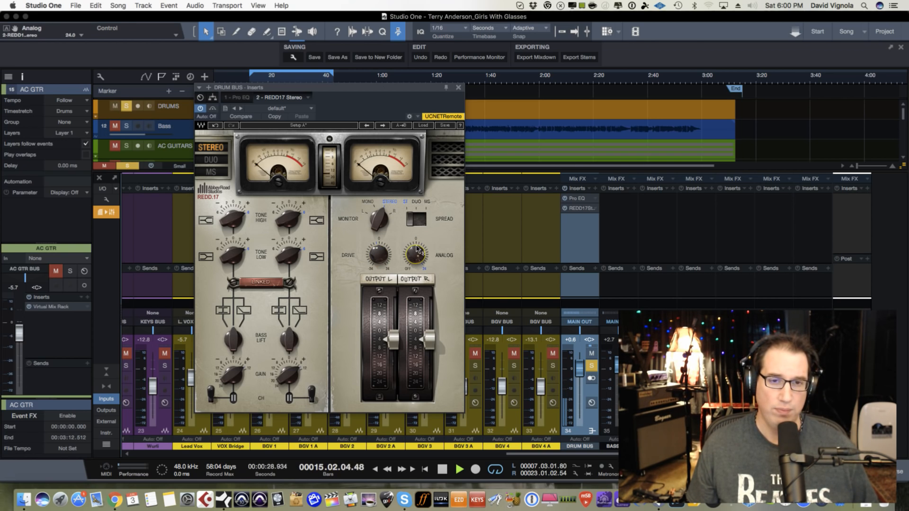
mouse_move(417, 254)
key(space)
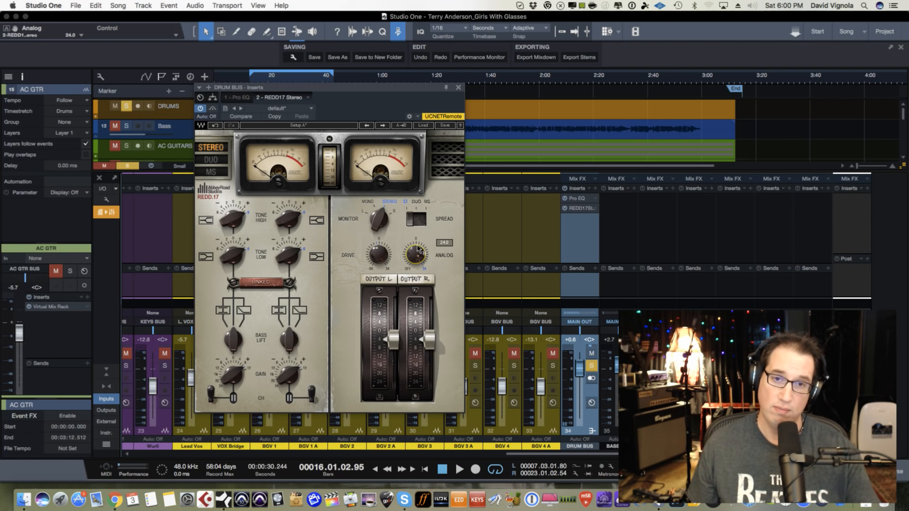
drag(418, 246, 394, 355)
drag(420, 239, 418, 199)
key(space)
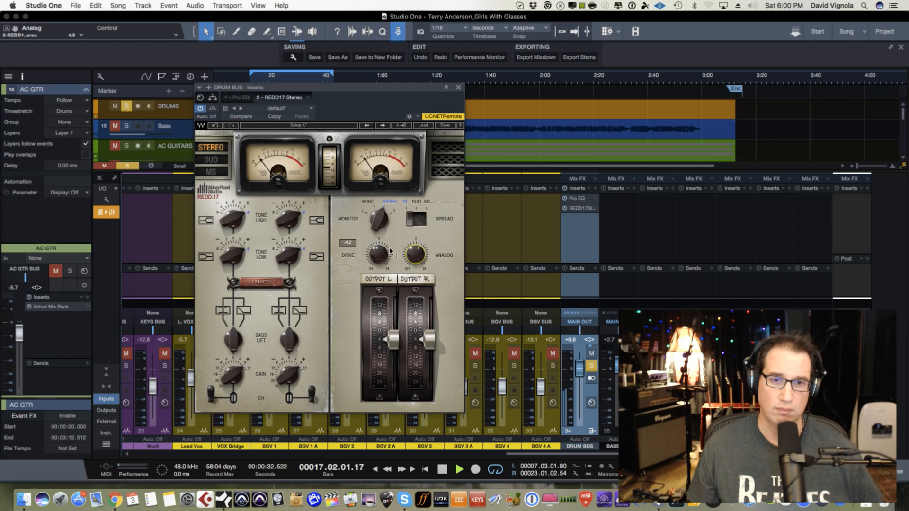
drag(418, 244, 418, 243)
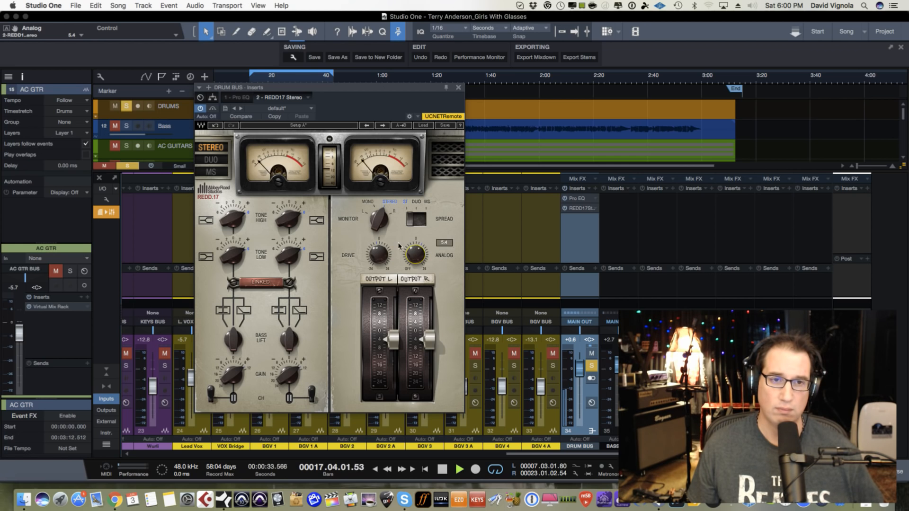
Step: Bypass the REDD17 for comparison, lower its left output fader to -7.7 dB to match levels, and re-enable the plug-in
click(213, 110)
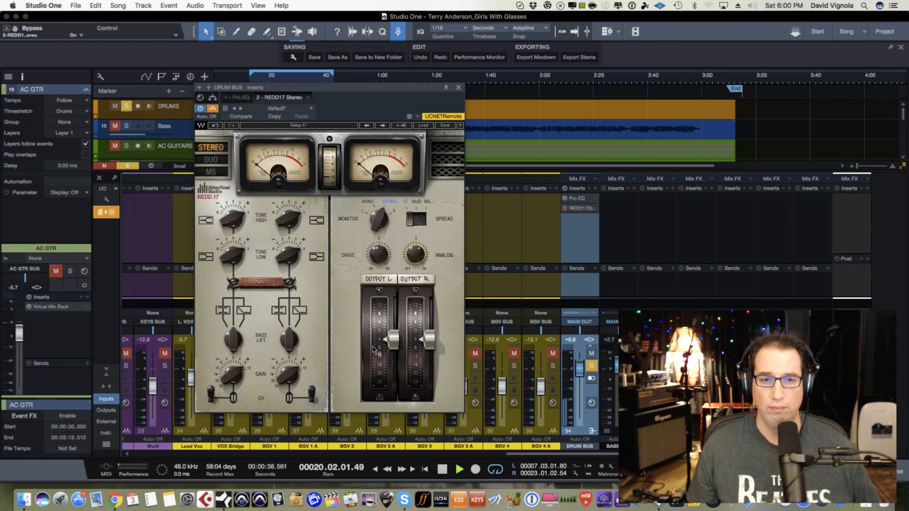
drag(392, 338, 389, 345)
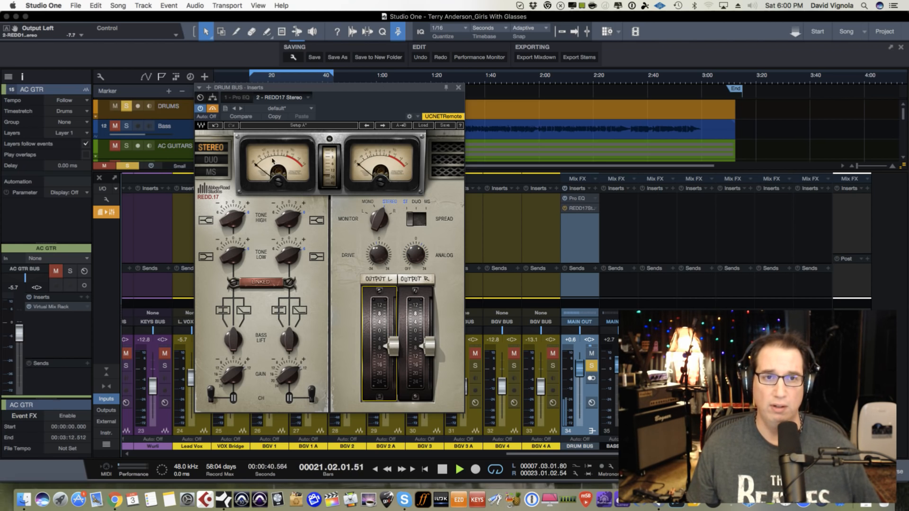
click(213, 109)
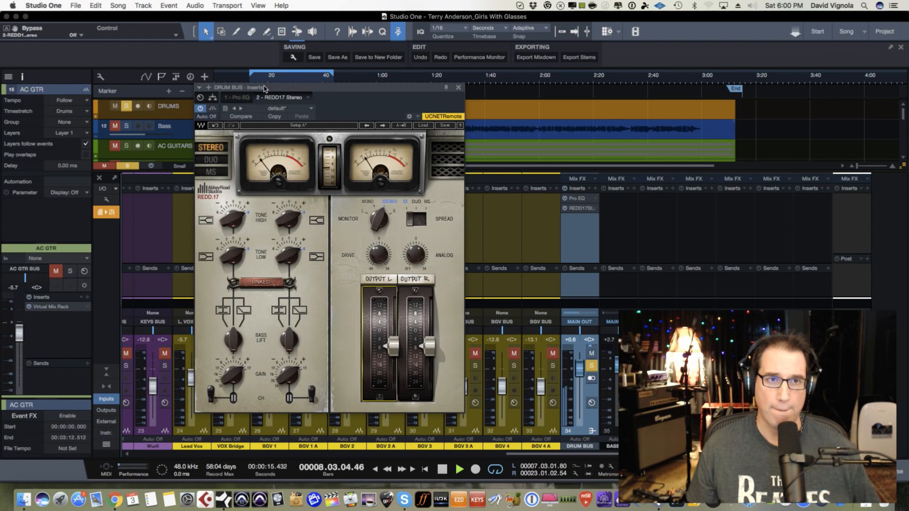
Step: Move the REDD17 window clear of the timeline and extend the end of the playback loop to bar 30
drag(265, 89, 262, 111)
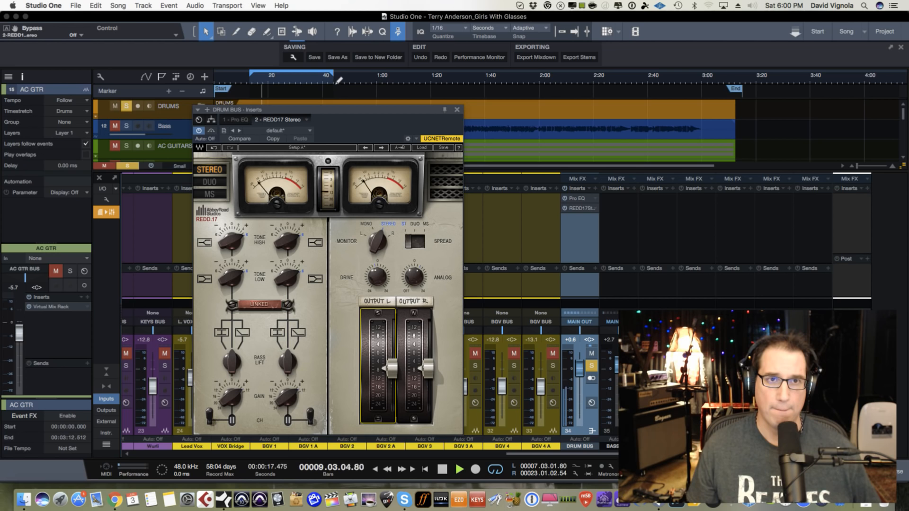
drag(337, 78, 374, 78)
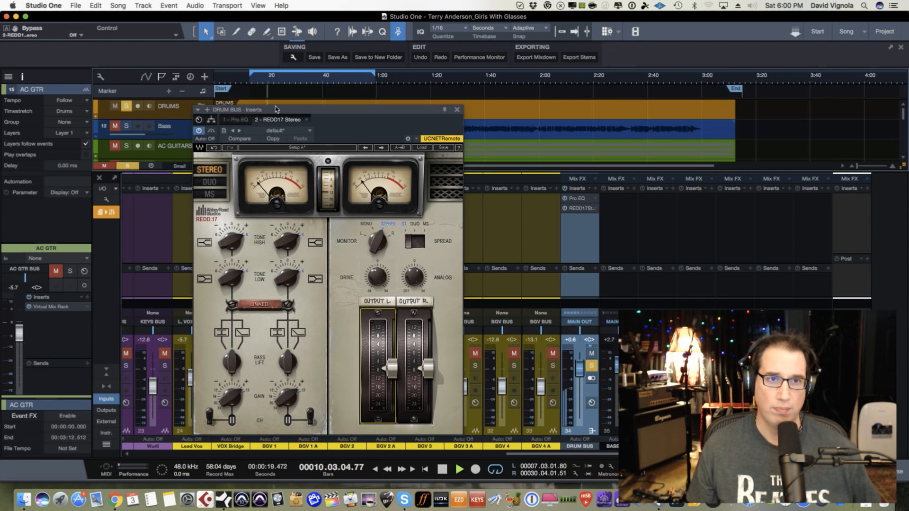
Step: Uncover more of the REDD17 window, bypass the plug-in for comparison, trim its left output fader to -7.8 dB, and re-enable it
drag(276, 110, 278, 98)
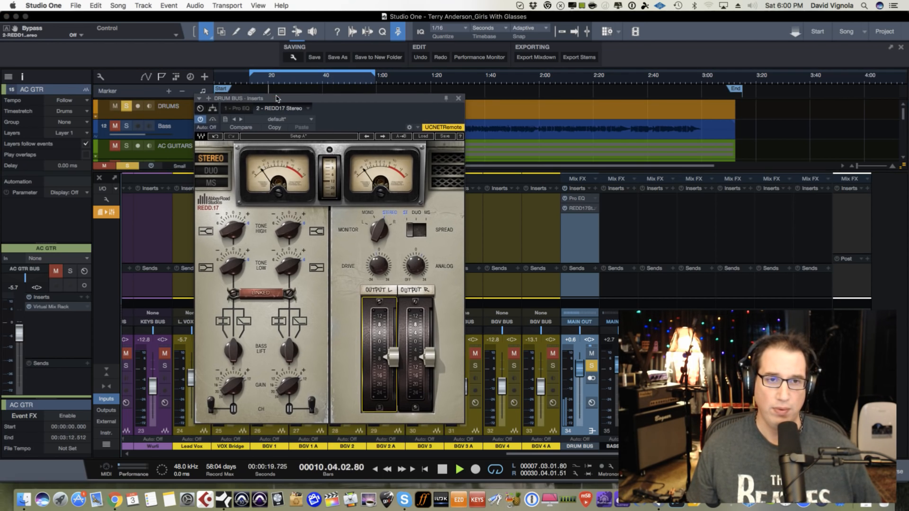
click(213, 120)
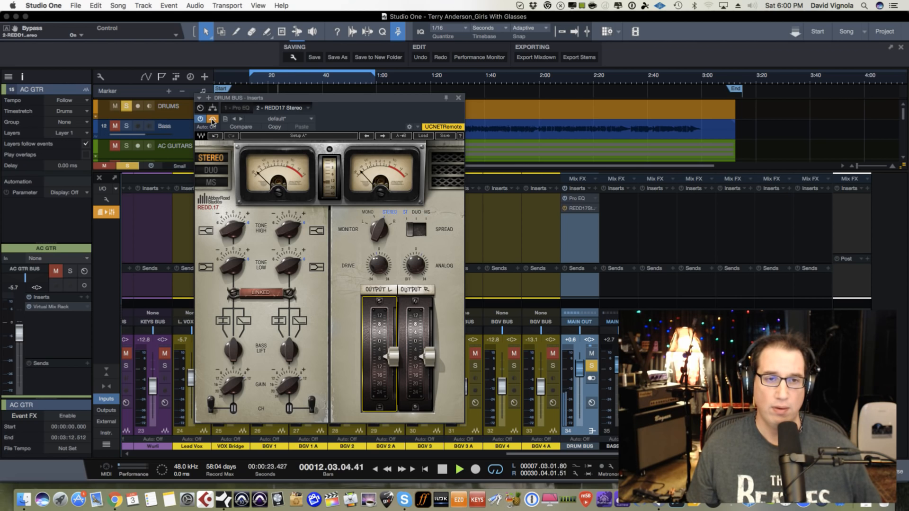
drag(389, 355, 390, 356)
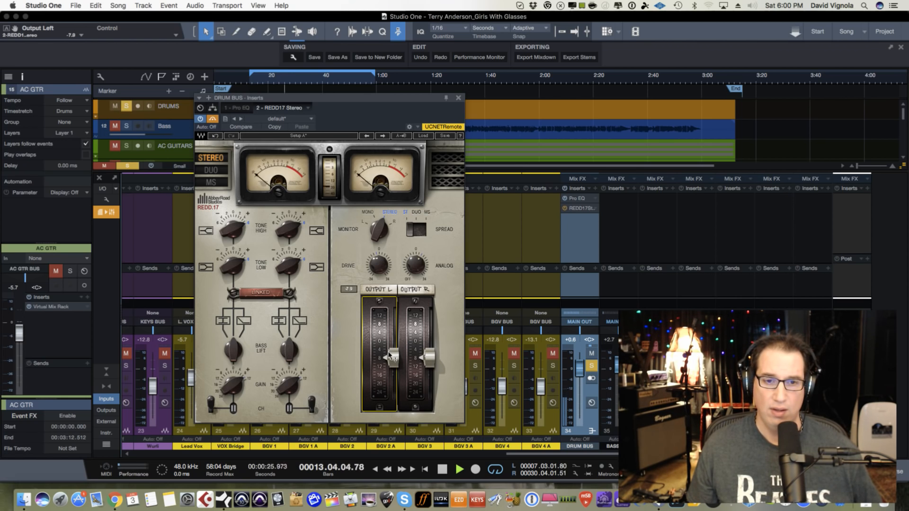
click(212, 120)
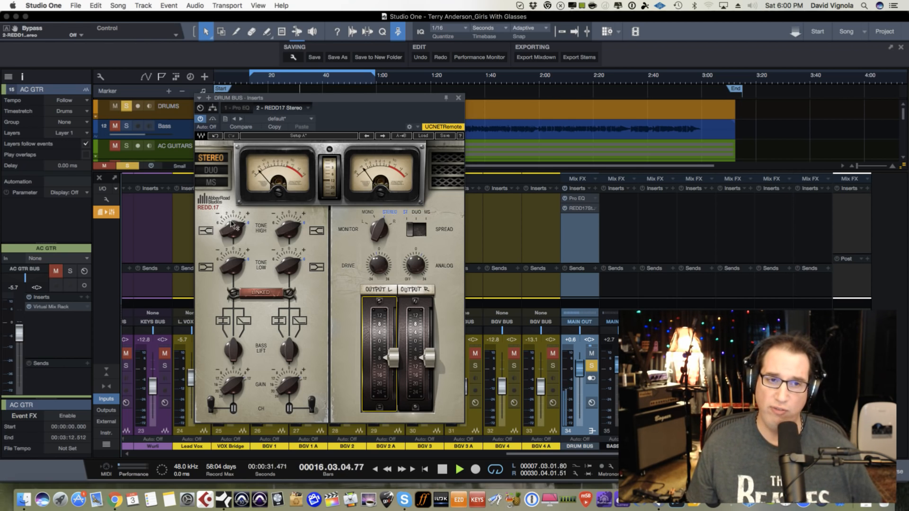
Step: Try the REDD17's Tone Low at 1.0 dB and Tone High at 3.3 and 4.4 dB, and settle on Tone High 5.8 dB and Tone Low 0.6 dB
mouse_move(234, 226)
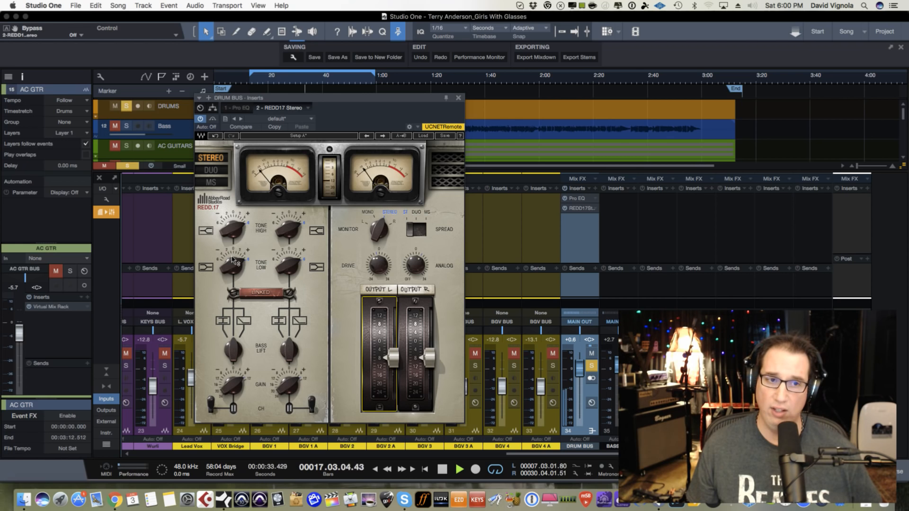
drag(233, 260, 230, 284)
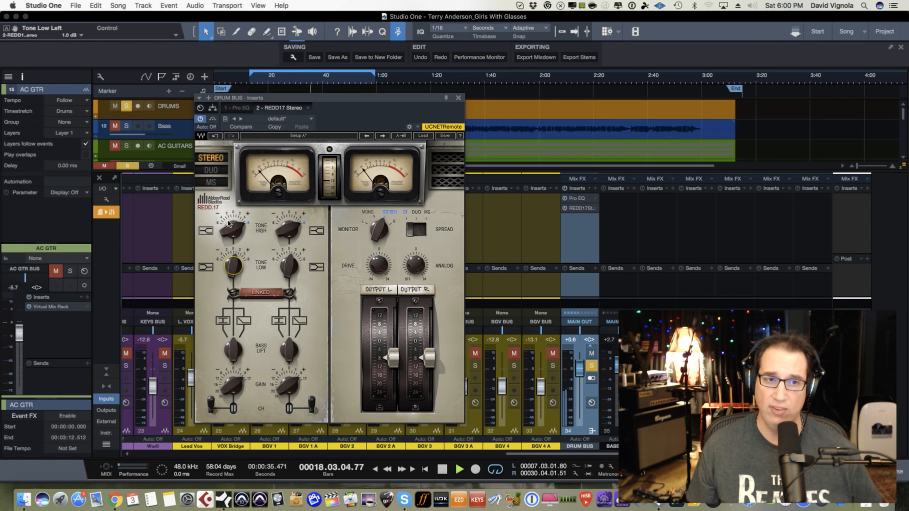
drag(232, 228, 251, 236)
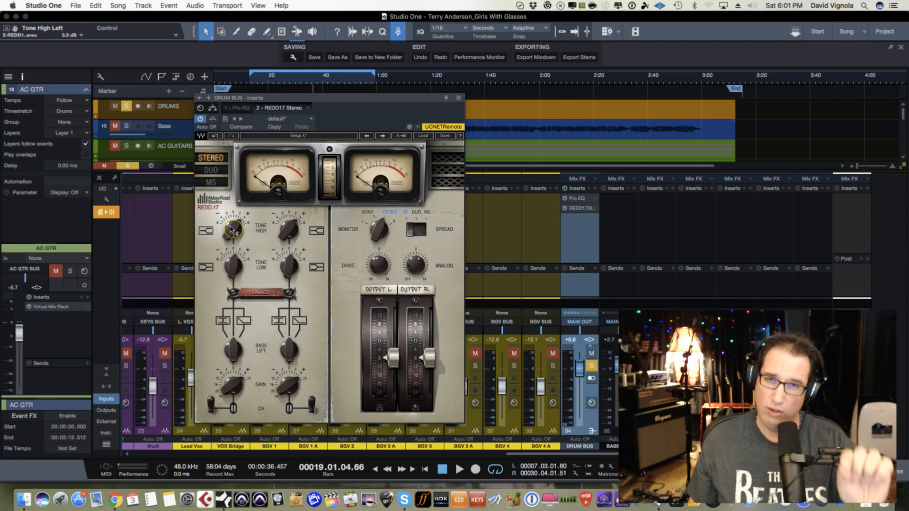
mouse_move(230, 229)
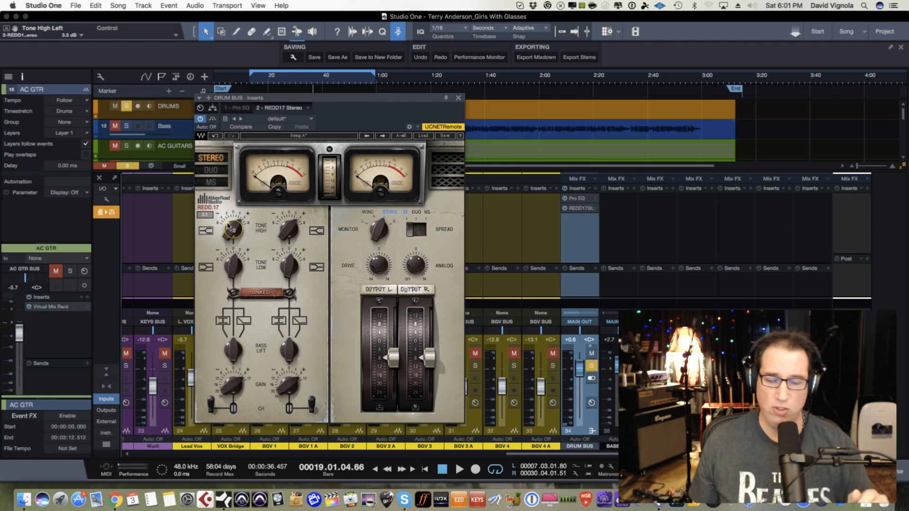
drag(233, 228, 234, 211)
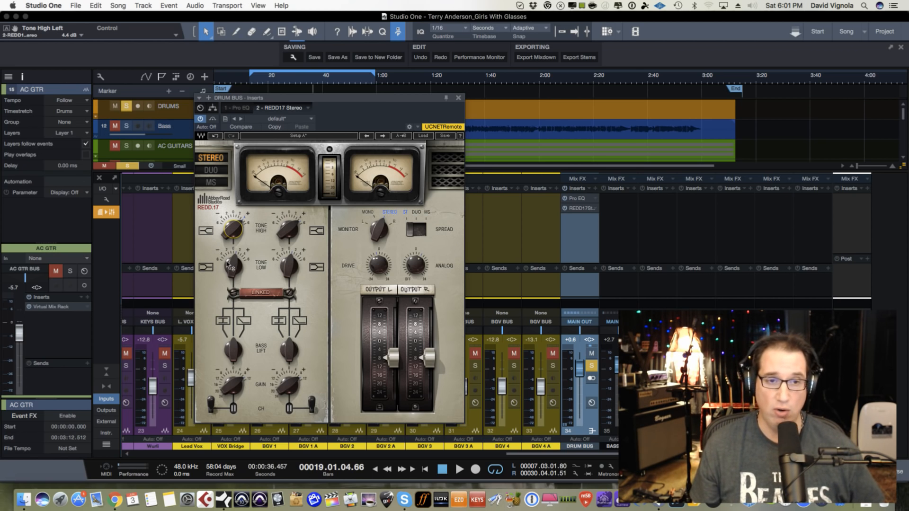
key(space)
drag(233, 256, 233, 228)
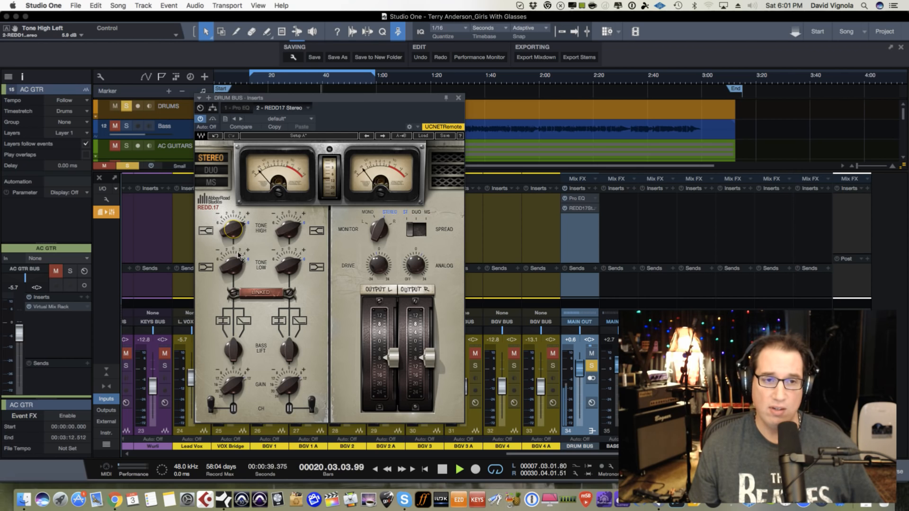
drag(236, 261, 239, 288)
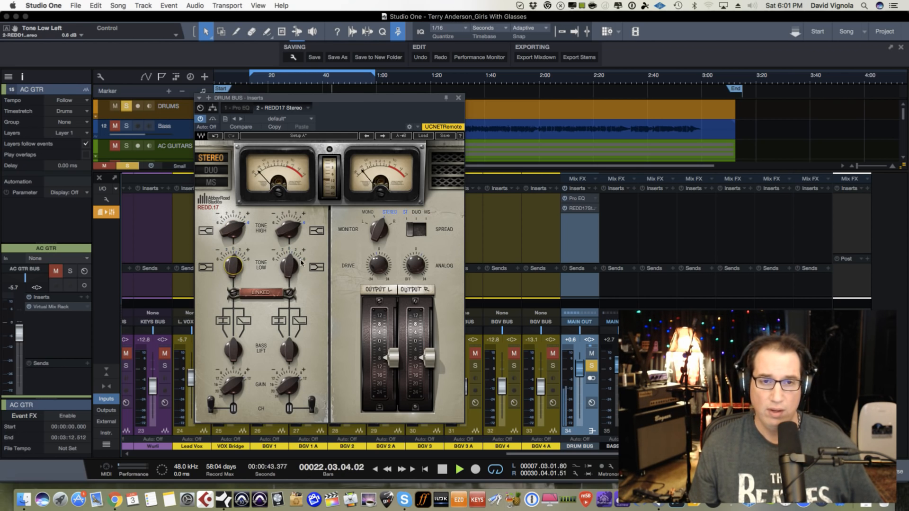
Step: Set the REDD17's Drive to 2.8, bypass the plug-in for comparison during playback, and re-enable it
drag(377, 262, 378, 245)
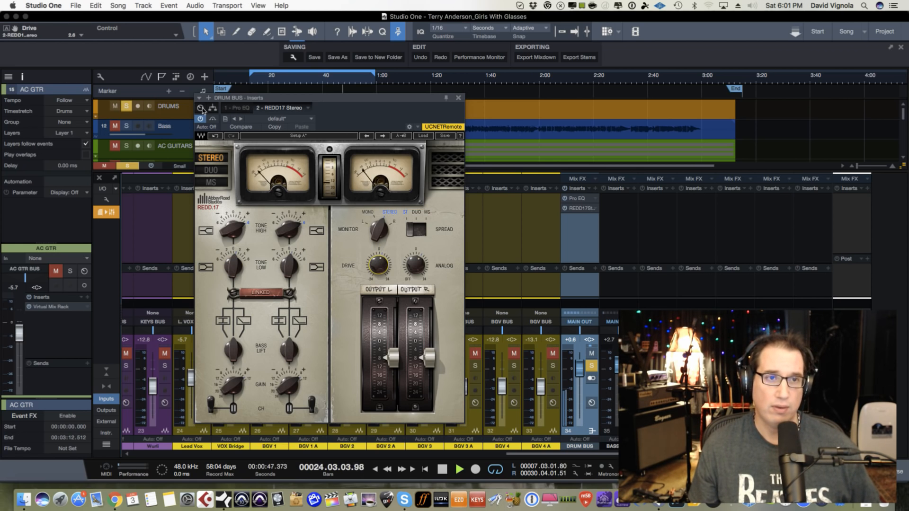
click(212, 119)
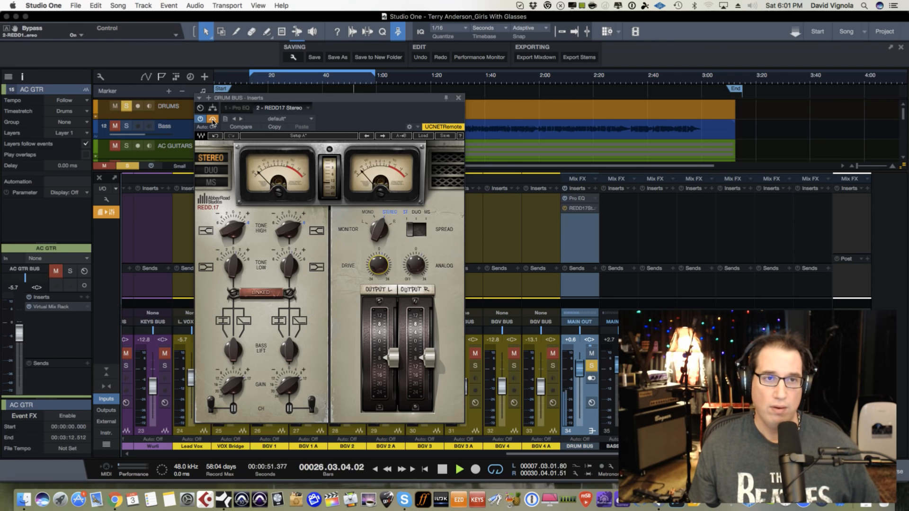
click(212, 120)
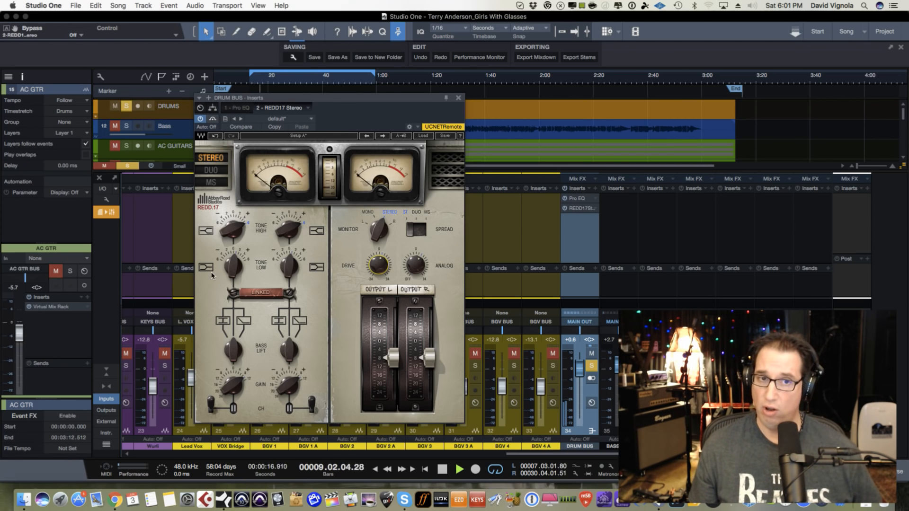
Step: Set the drum bus REDD17's Analog to 24.0, left input gain to 12.0 dB, and Drive to -1.8 during playback
click(231, 223)
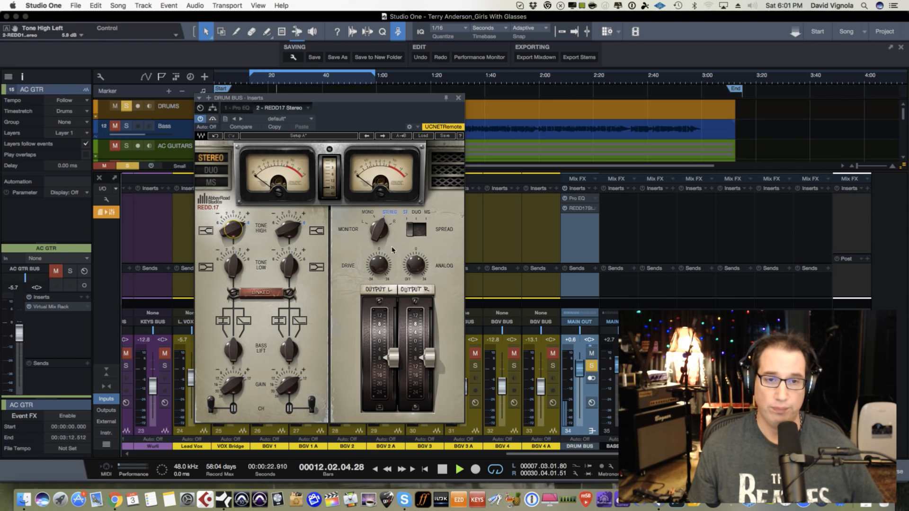
click(405, 271)
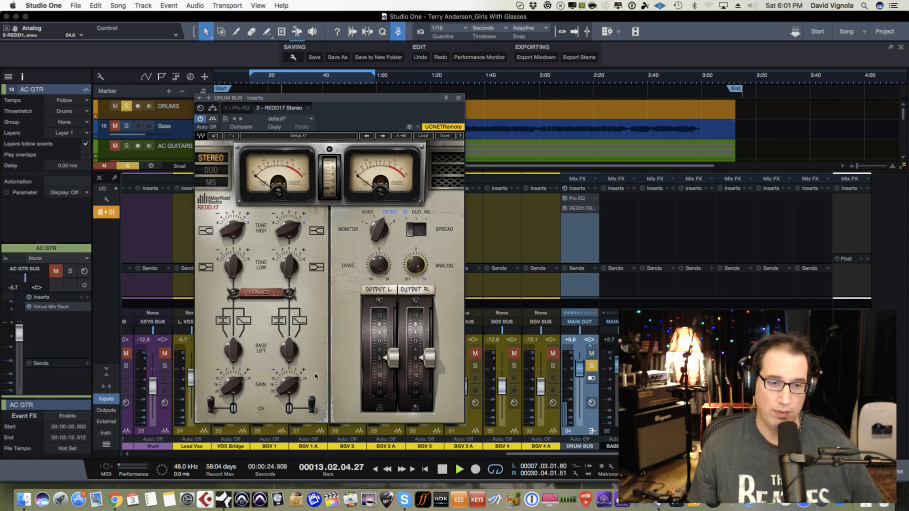
click(230, 381)
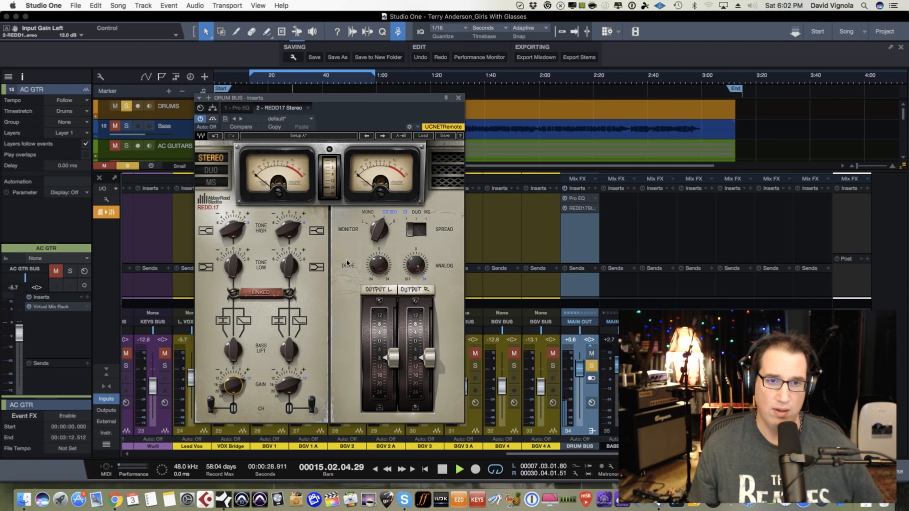
click(378, 266)
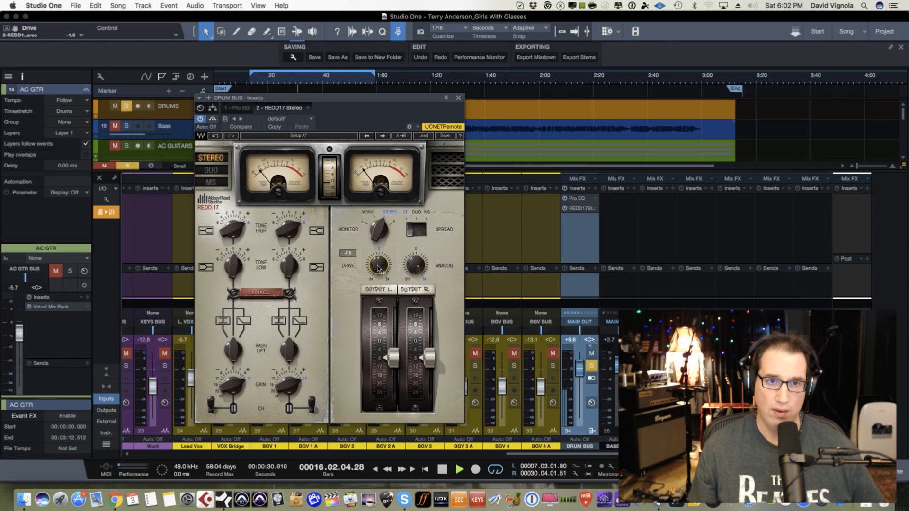
Step: Raise the REDD17's linked output faders slightly, lower Tone High to 4.3 dB, and stop playback
click(424, 350)
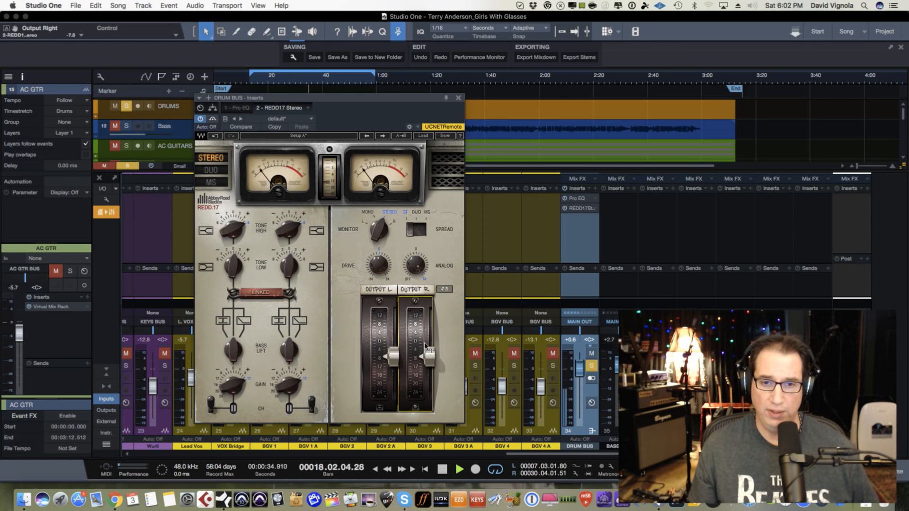
drag(425, 346, 425, 341)
drag(427, 334, 428, 331)
drag(232, 222, 213, 258)
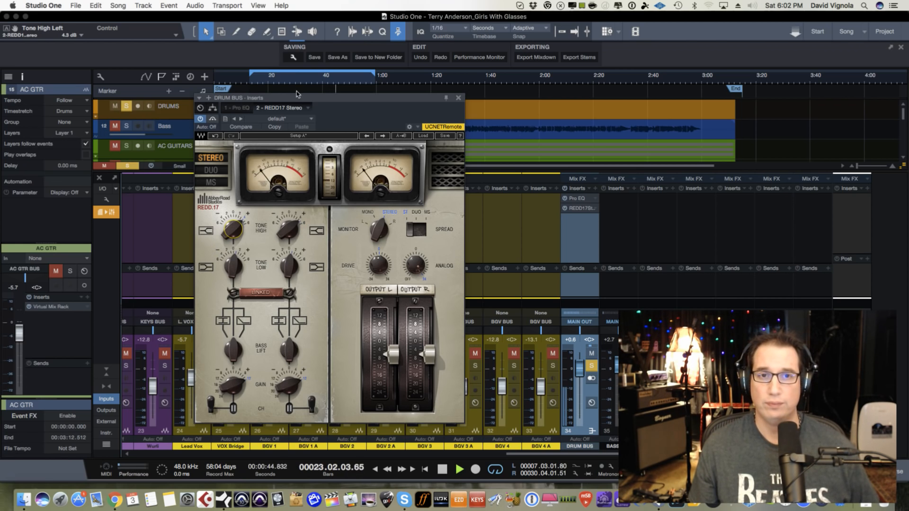
drag(296, 96, 297, 90)
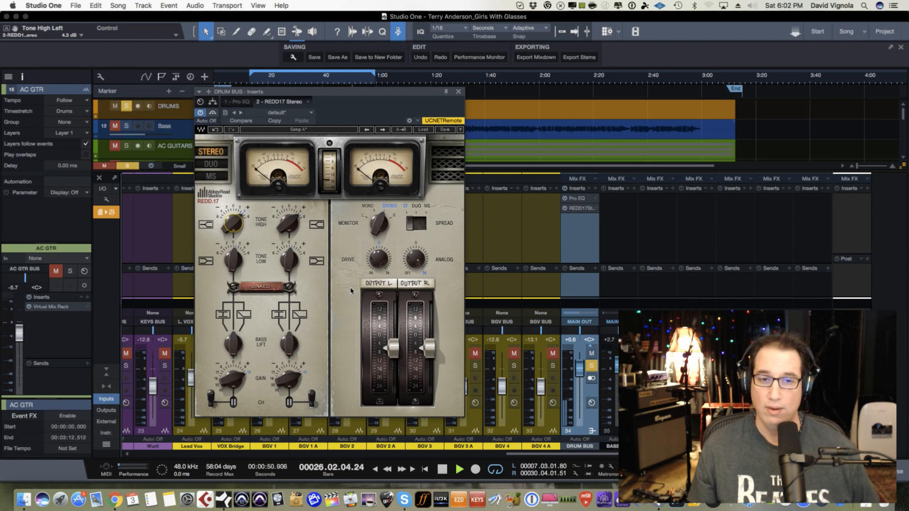
key(space)
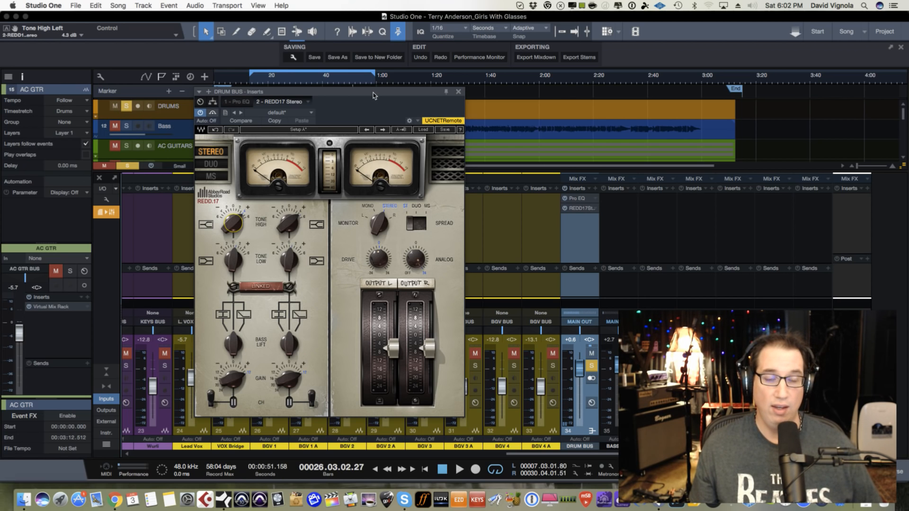
drag(373, 95, 371, 103)
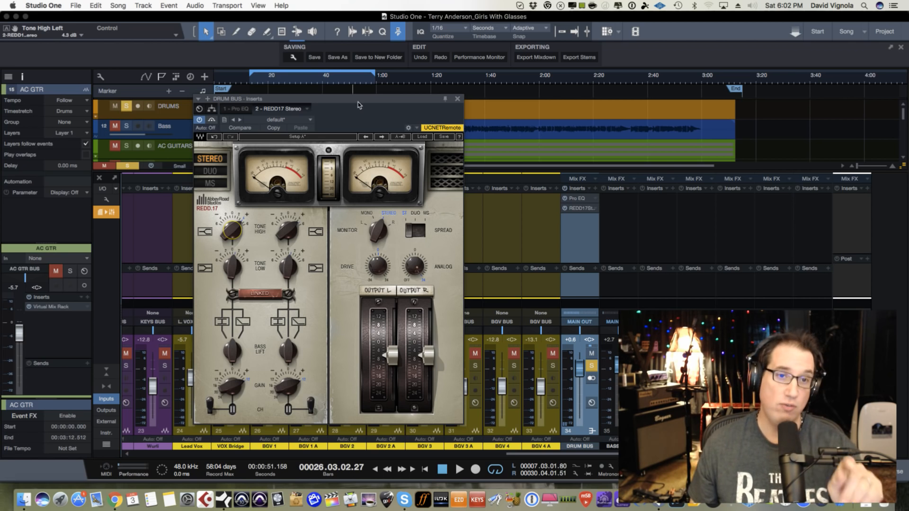
drag(358, 102, 334, 95)
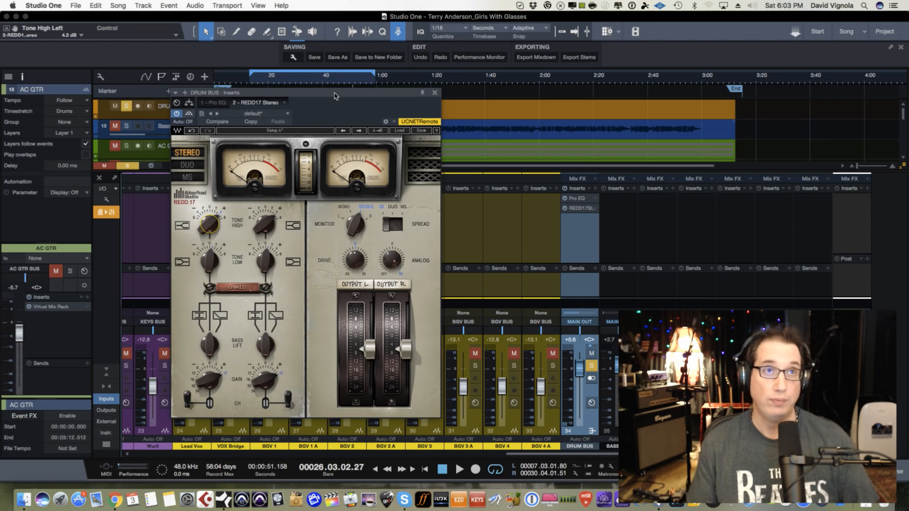
drag(330, 96, 323, 98)
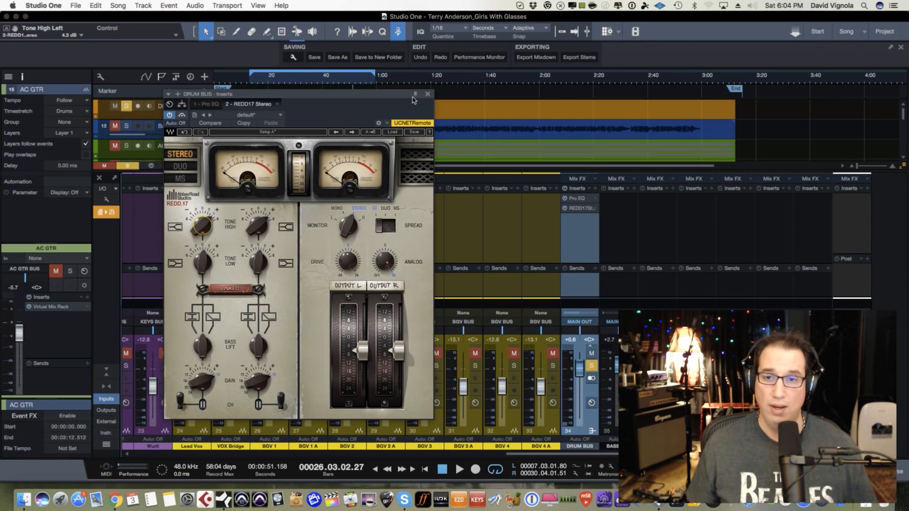
Step: Copy the REDD17 insert with its settings from the drum bus to the bass bus, and start playback with the bass unmuted
click(428, 95)
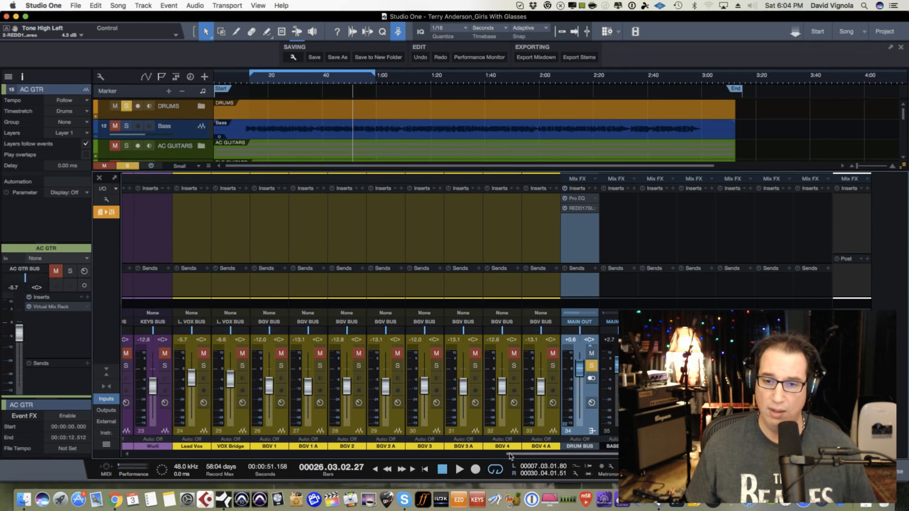
drag(509, 456, 565, 449)
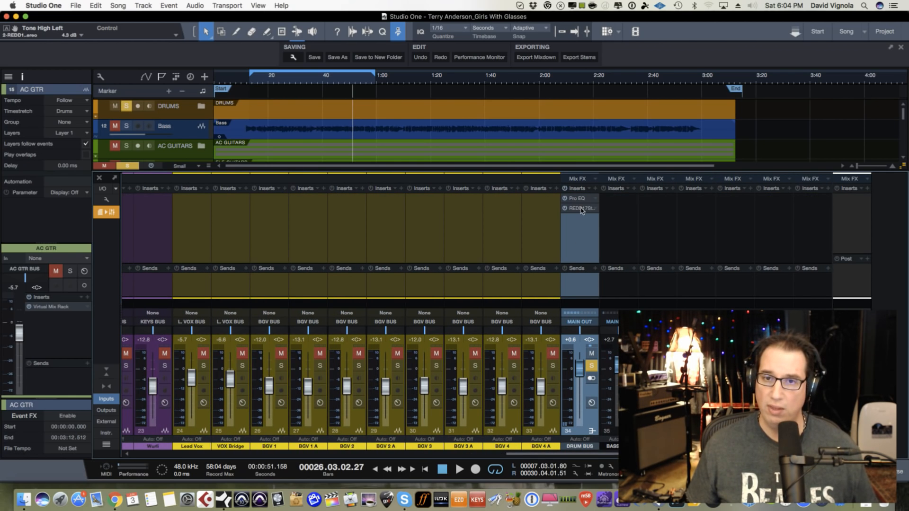
drag(582, 208, 614, 211)
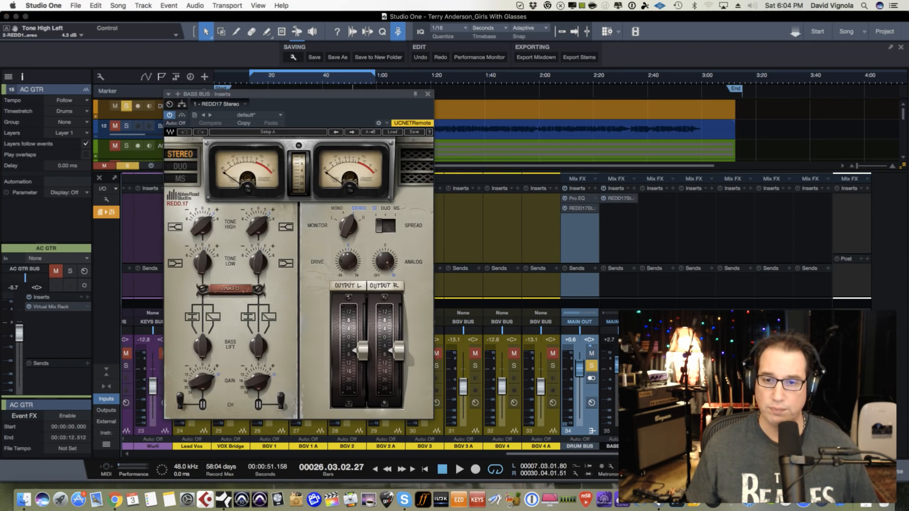
key(space)
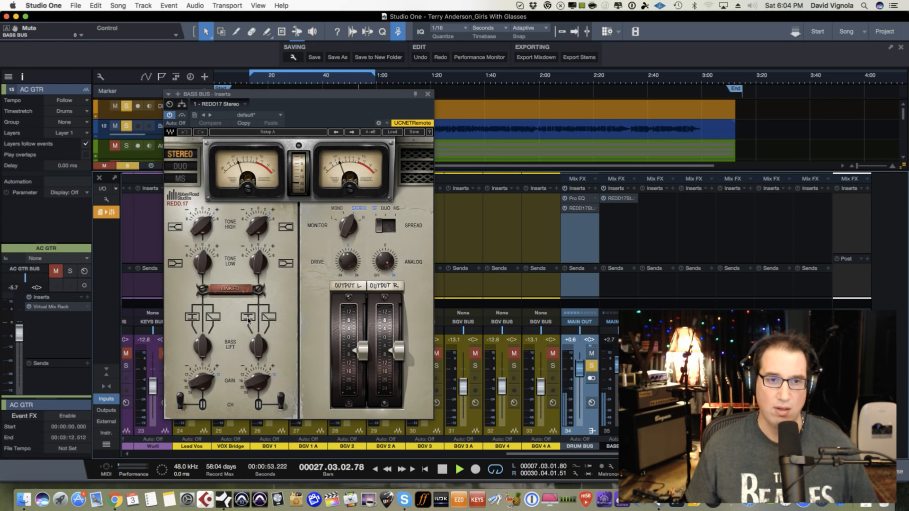
Step: Pause to set the bass bus REDD17's right input gain to -0.2 dB, and raise its left output fader to -0.8 dB during playback
key(space)
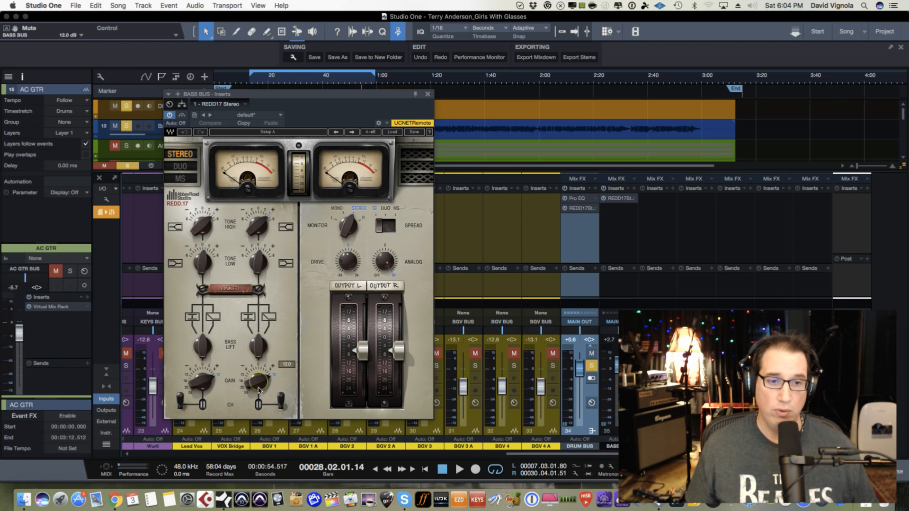
drag(257, 383, 256, 413)
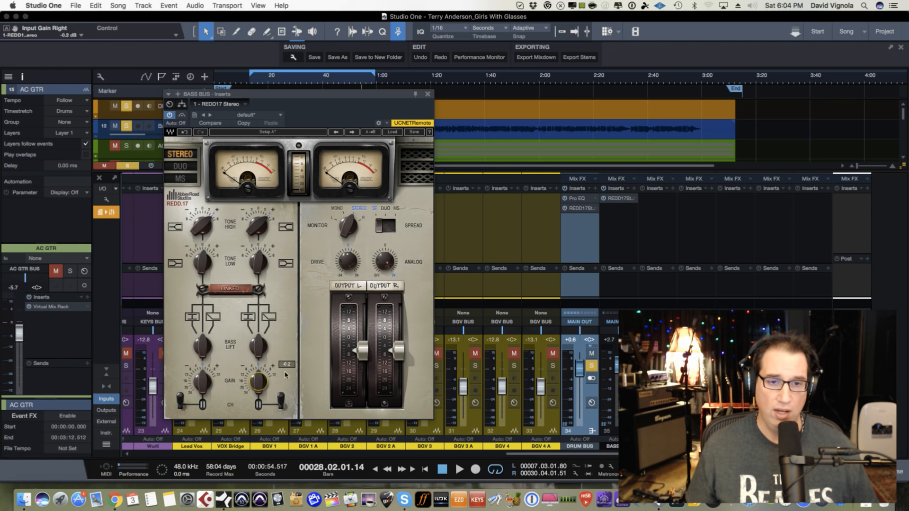
key(space)
drag(359, 349, 361, 329)
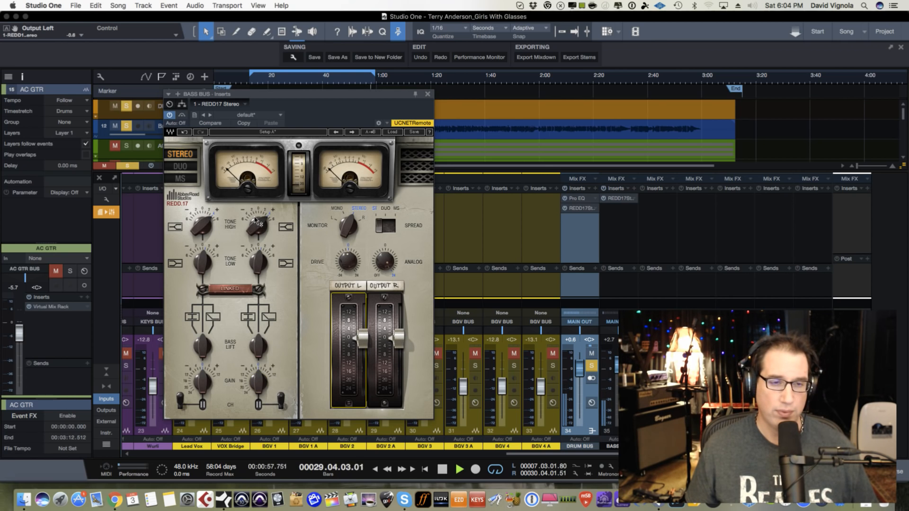
Step: Try the bass bus REDD17's right Tone High at -0.8 dB, and settle on 4.2 dB with playback running
drag(256, 219, 256, 216)
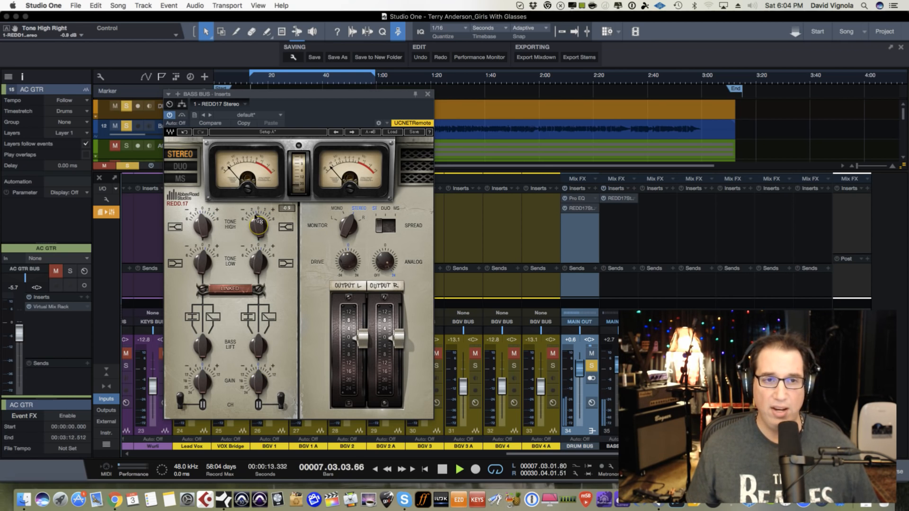
key(space)
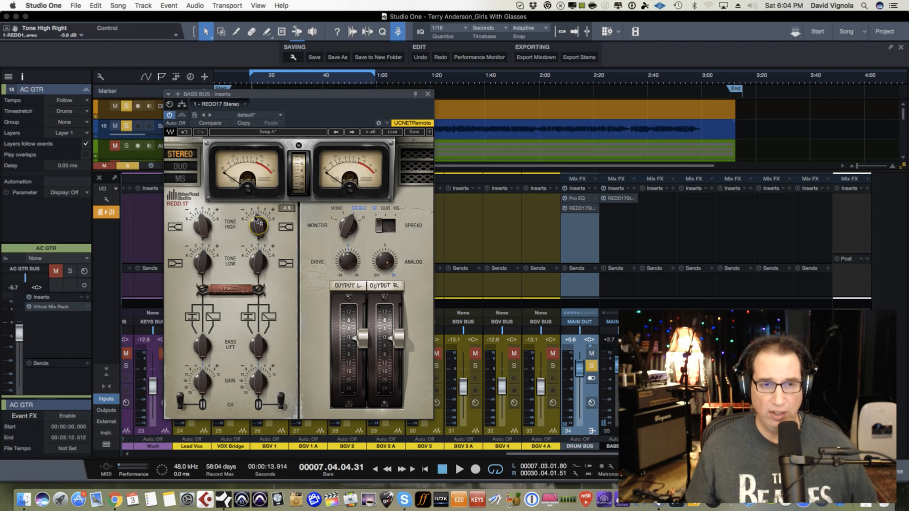
key(space)
drag(256, 219, 256, 186)
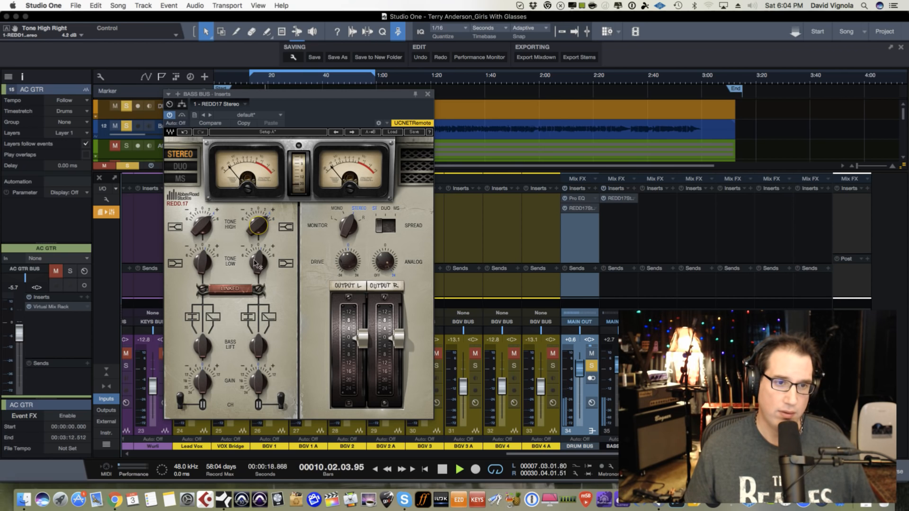
Step: Adjust the bass bus REDD17 during playback to a right Tone Low of 0.4 dB, Drive 13.4 and left output -2.8
drag(258, 252, 261, 256)
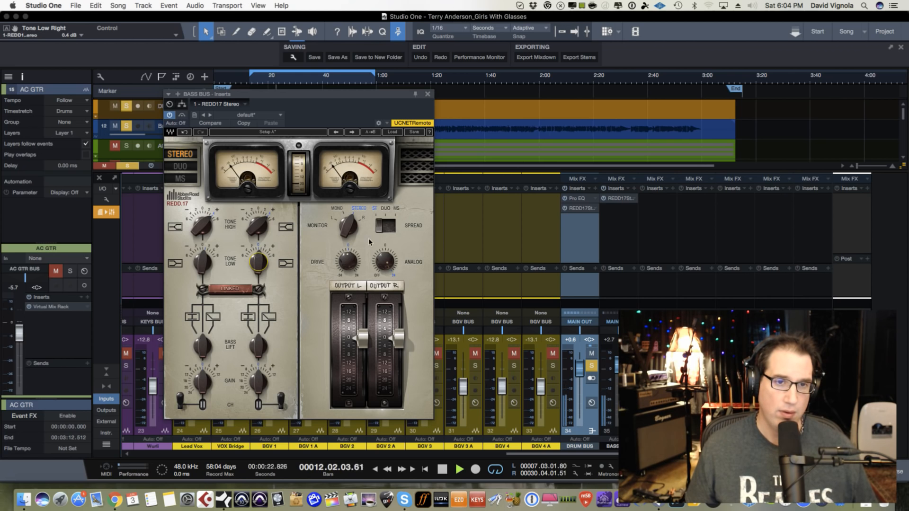
drag(344, 259, 350, 214)
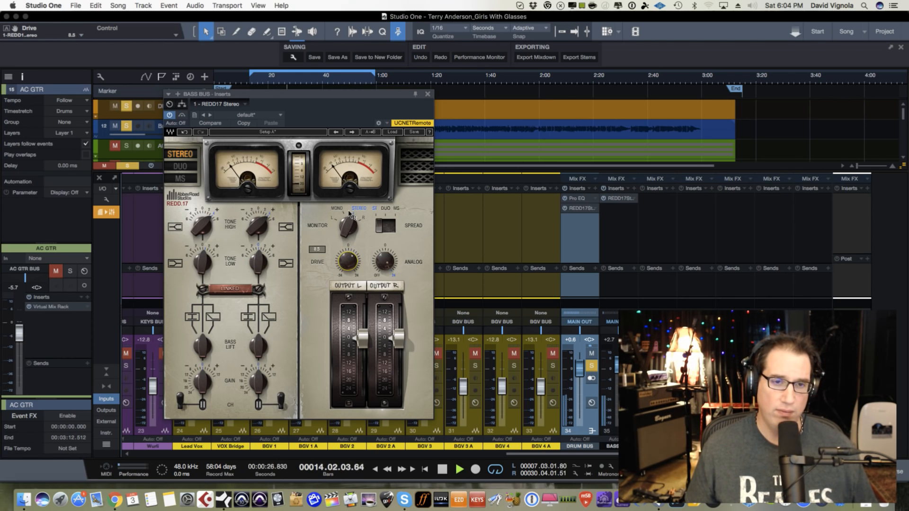
drag(353, 258, 351, 235)
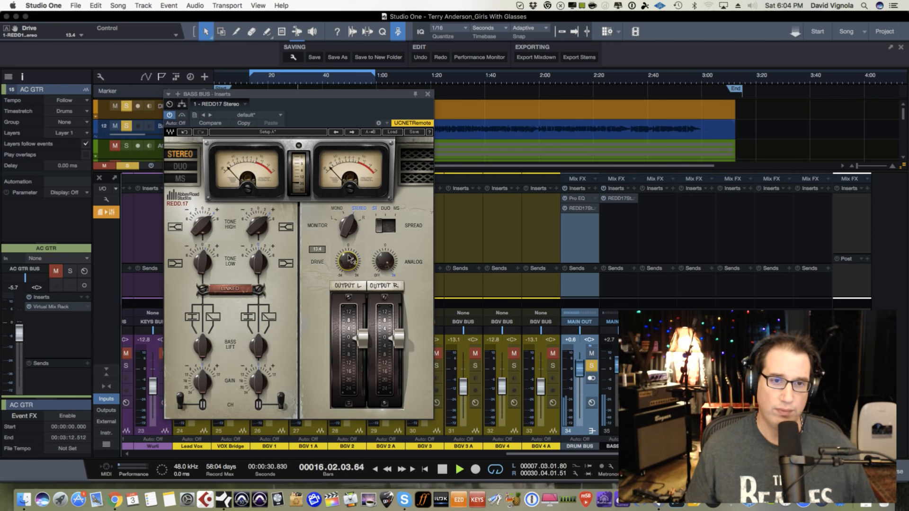
drag(362, 338, 362, 343)
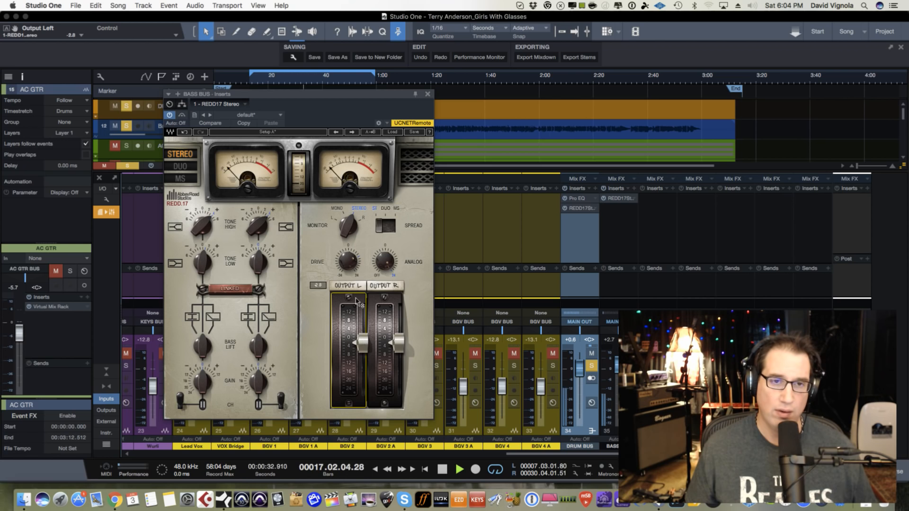
Step: Lower the drum bus fader to -3.5 dB and mute it, comparing the bass bus REDD17 bypassed and active
click(182, 116)
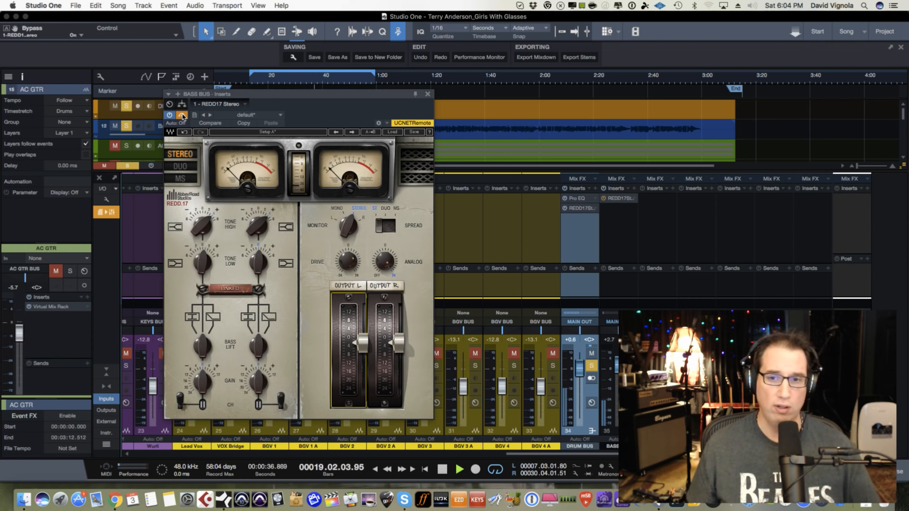
drag(580, 369, 579, 379)
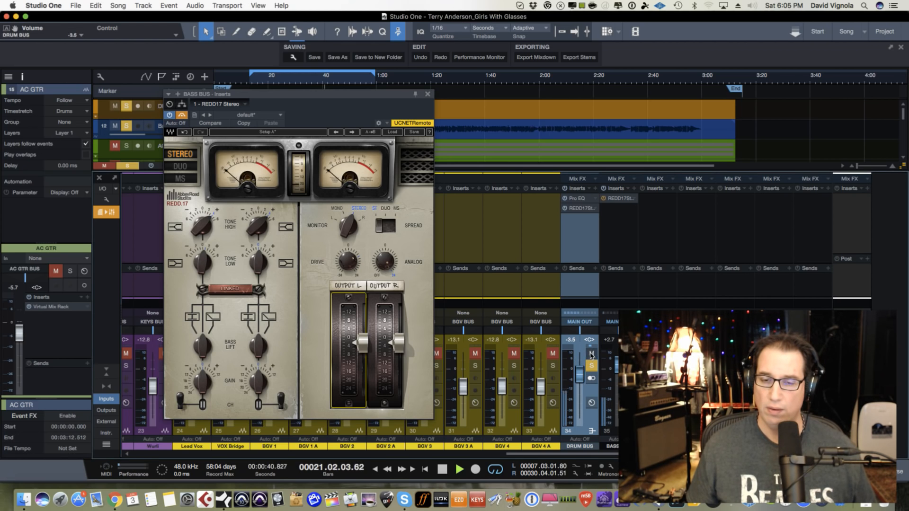
click(591, 354)
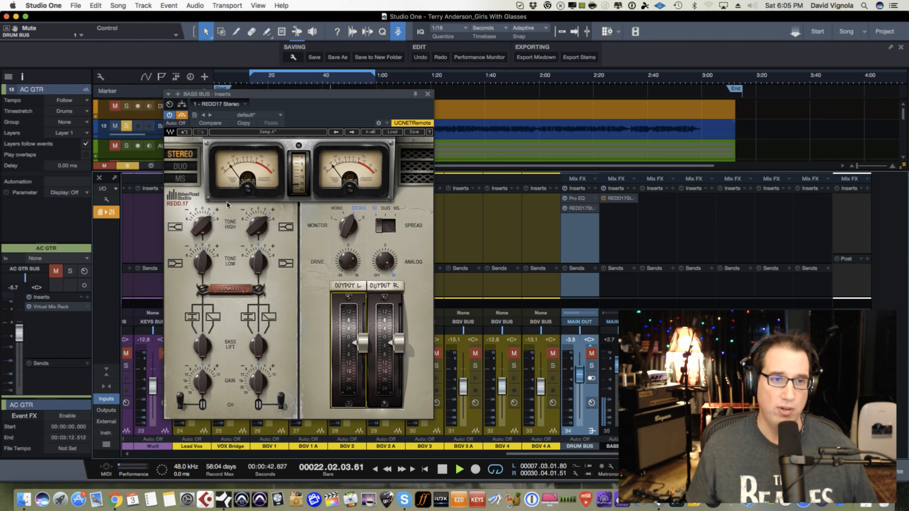
click(182, 115)
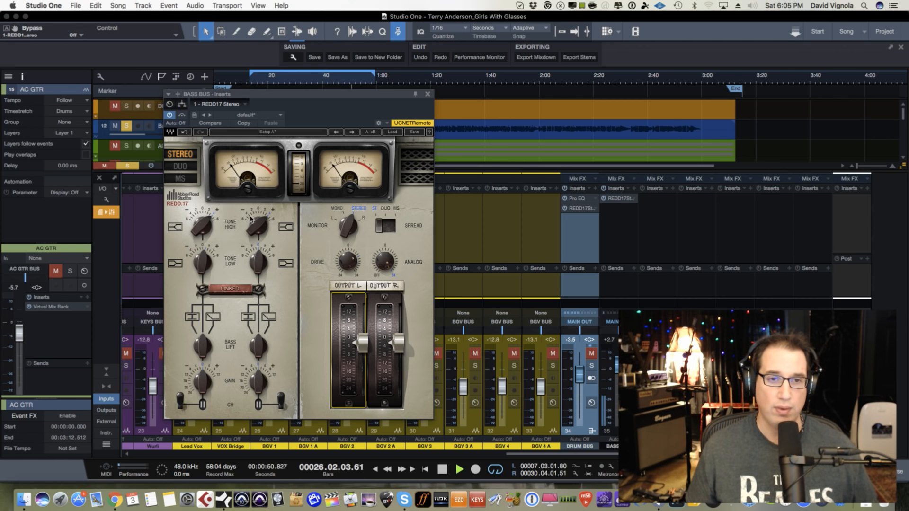
Step: Raise the bass bus REDD17's Tone Low to 5.7 dB, and audition Drive from -23.2 upward, settling on 10.7
drag(258, 261, 263, 173)
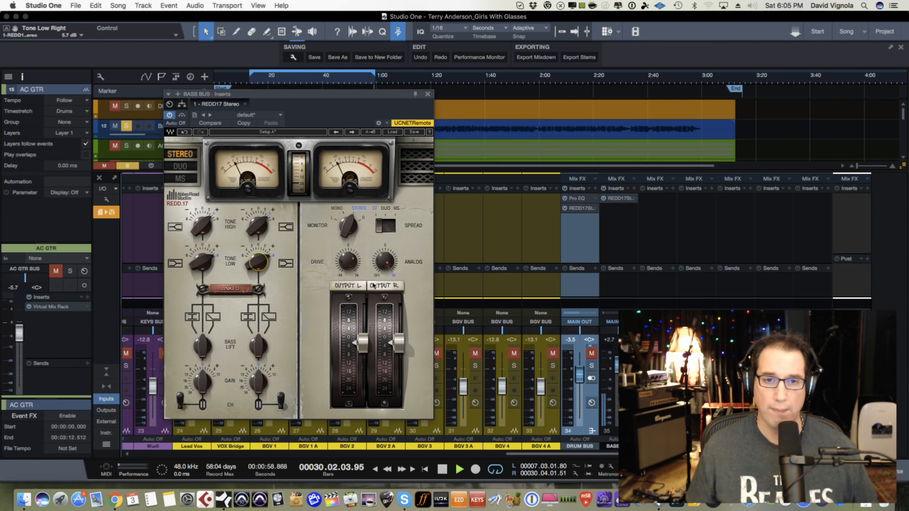
drag(386, 259, 337, 319)
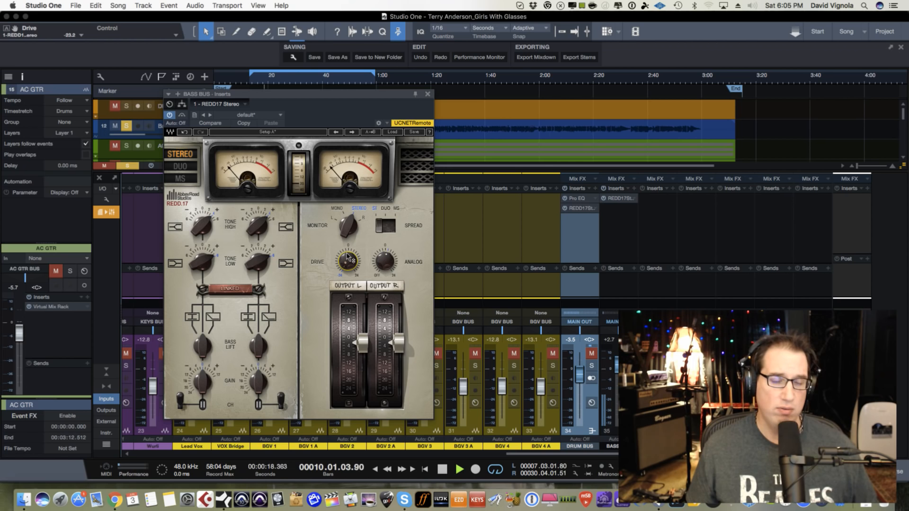
mouse_move(347, 256)
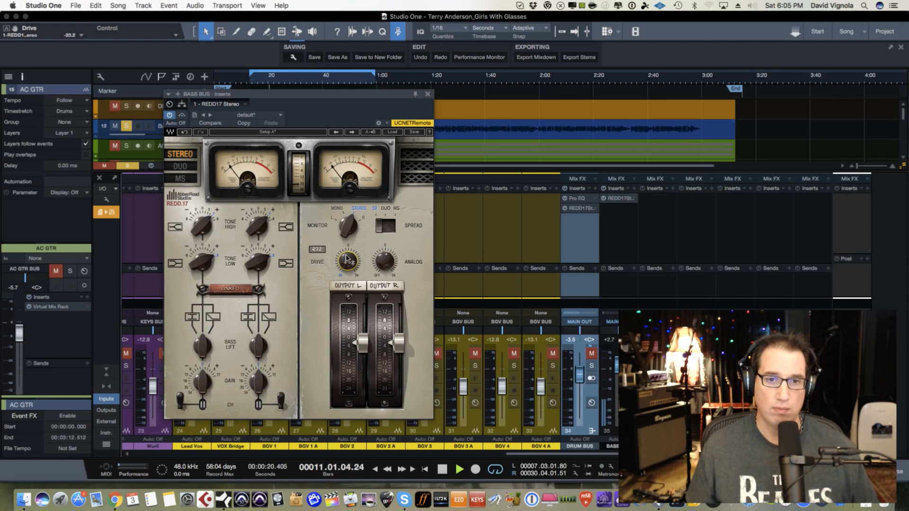
drag(347, 246, 354, 182)
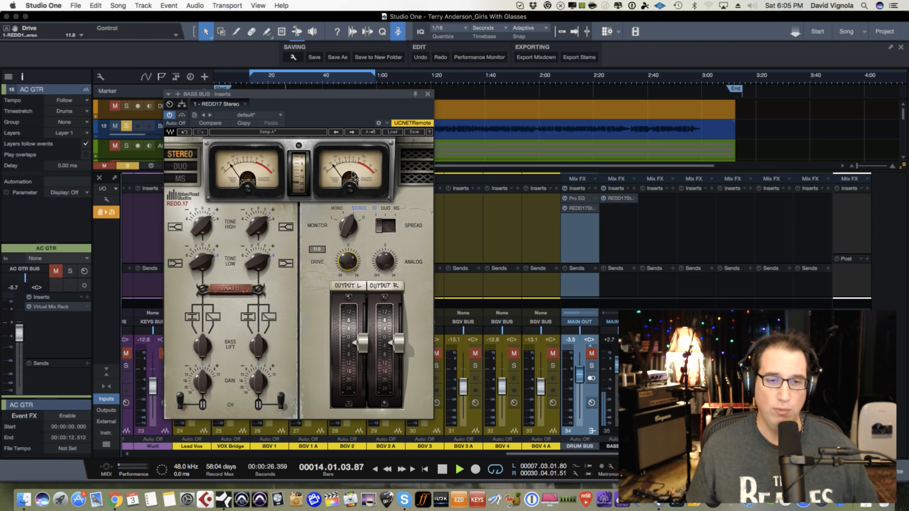
mouse_move(354, 176)
mouse_down()
mouse_move(353, 198)
mouse_move(352, 181)
mouse_up()
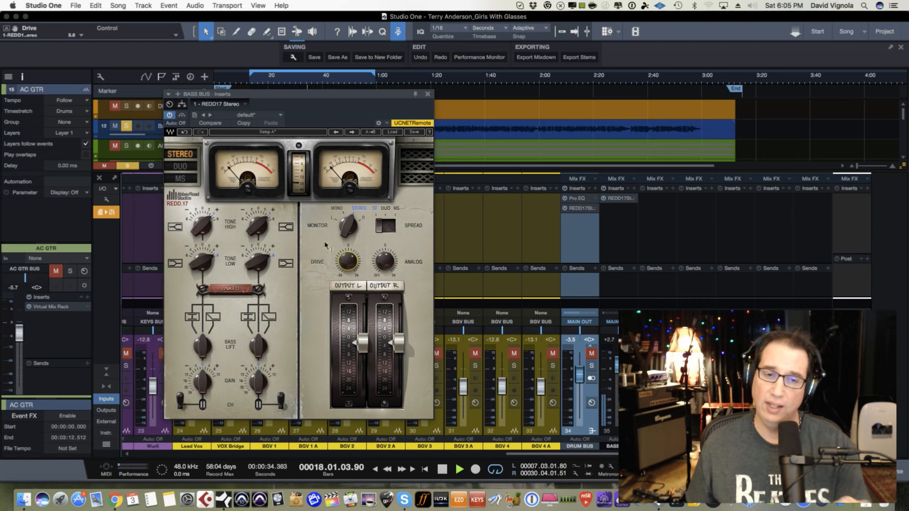
mouse_move(348, 258)
mouse_down()
mouse_move(347, 248)
mouse_move(348, 257)
mouse_up()
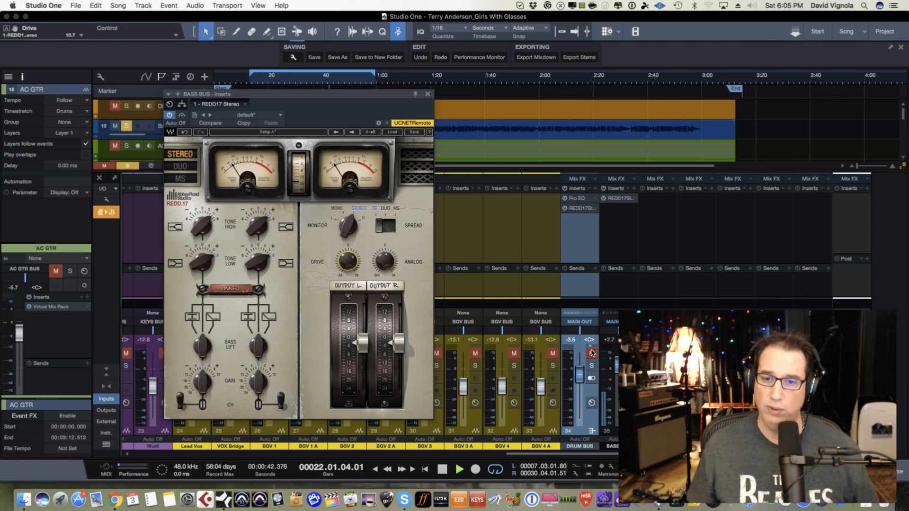
Step: Solo the drum bus at -4.7 dB alongside the bass bus, and compare both buses with all their inserts off and on
click(591, 366)
drag(582, 373, 581, 376)
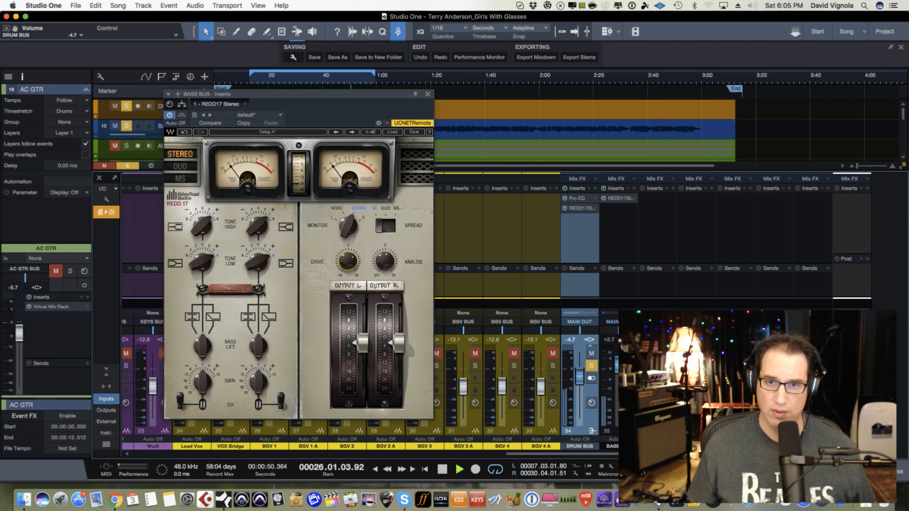
click(629, 367)
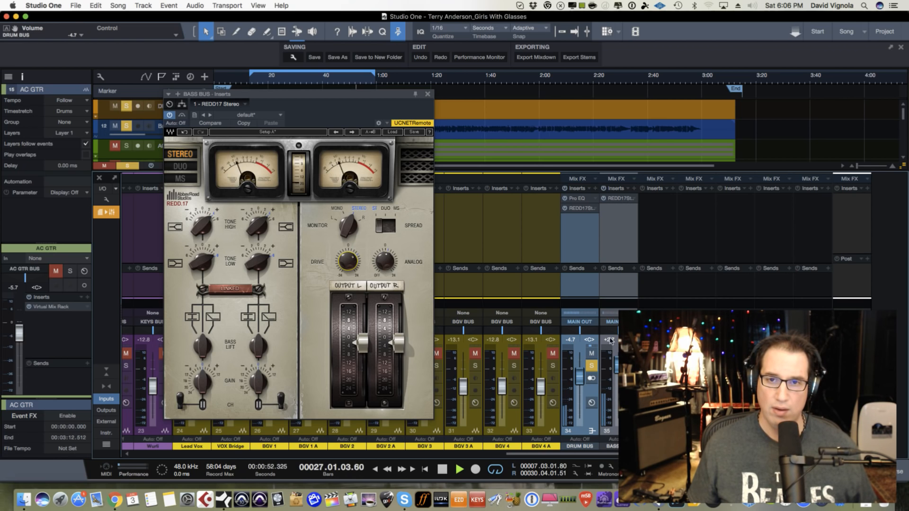
click(565, 189)
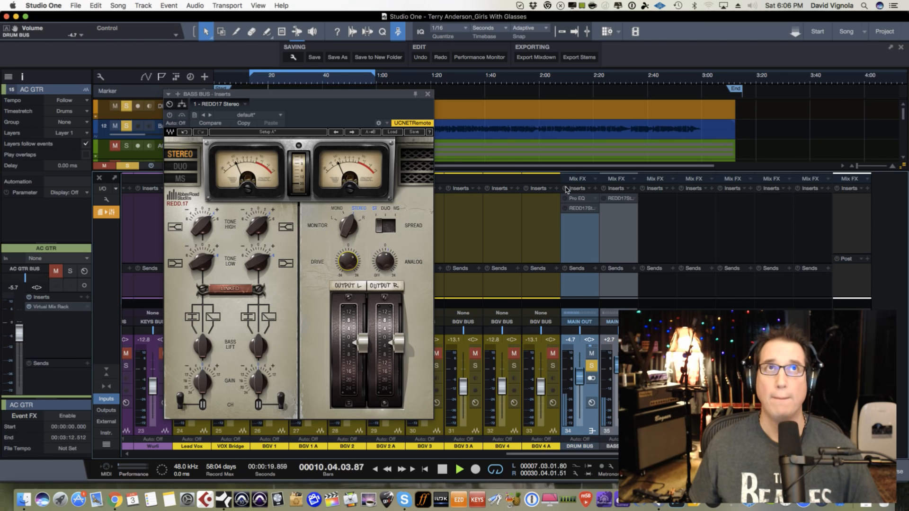
click(565, 189)
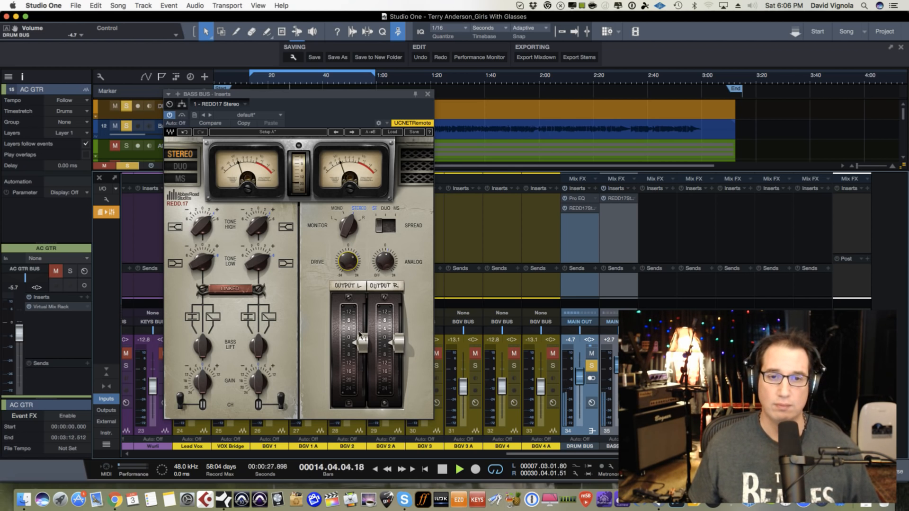
Step: Set the bass bus REDD17's left output to -3.5, Tone High to 5.8 dB and Tone Low to 1.8 dB, and stop playback
drag(362, 339, 362, 338)
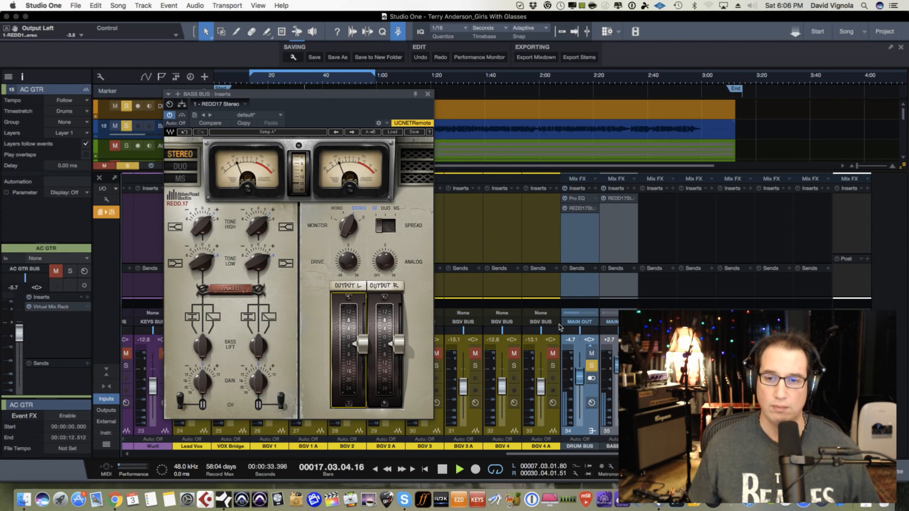
click(604, 422)
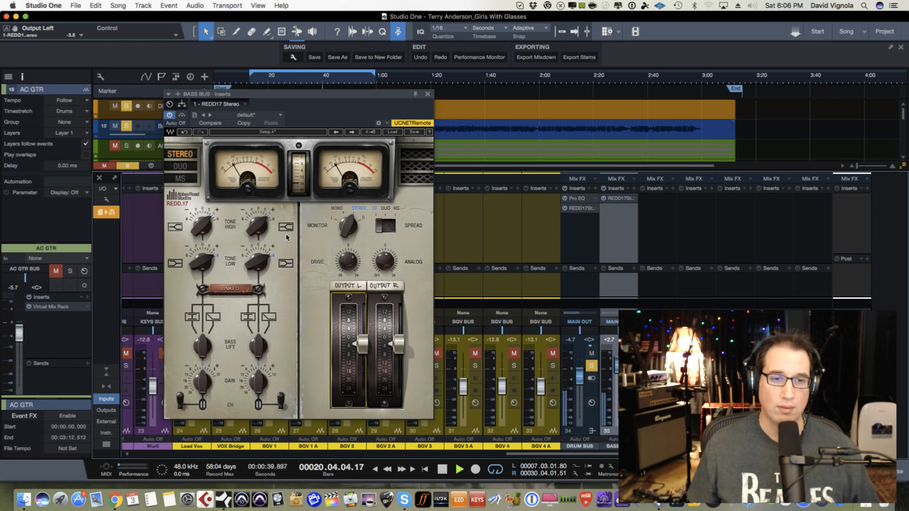
drag(259, 261, 257, 285)
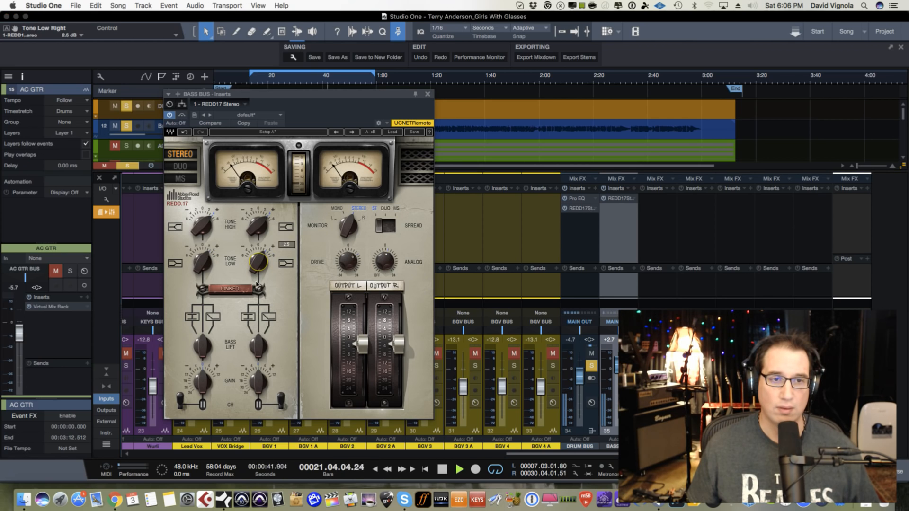
drag(259, 224, 262, 204)
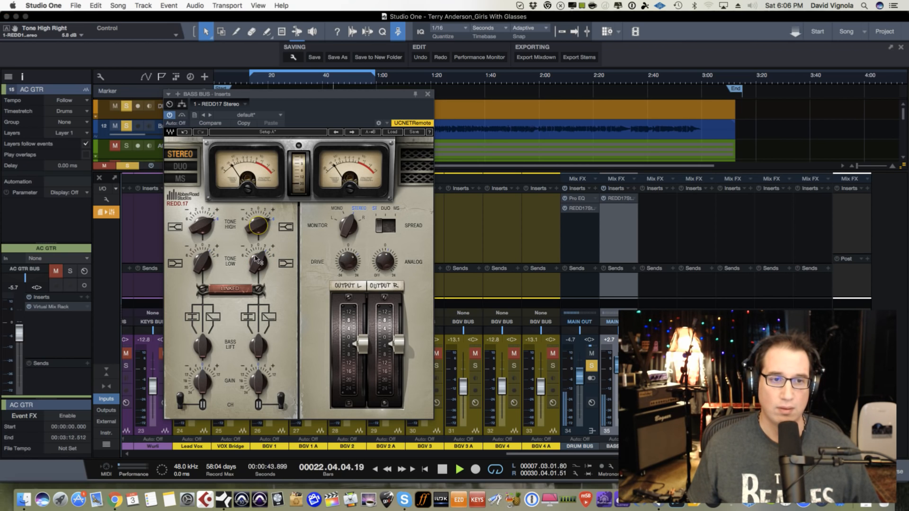
drag(256, 259, 256, 277)
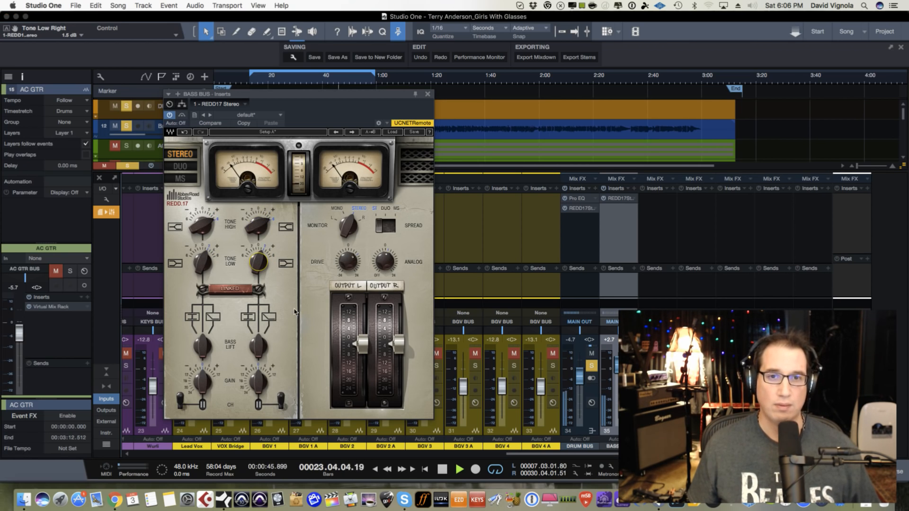
key(space)
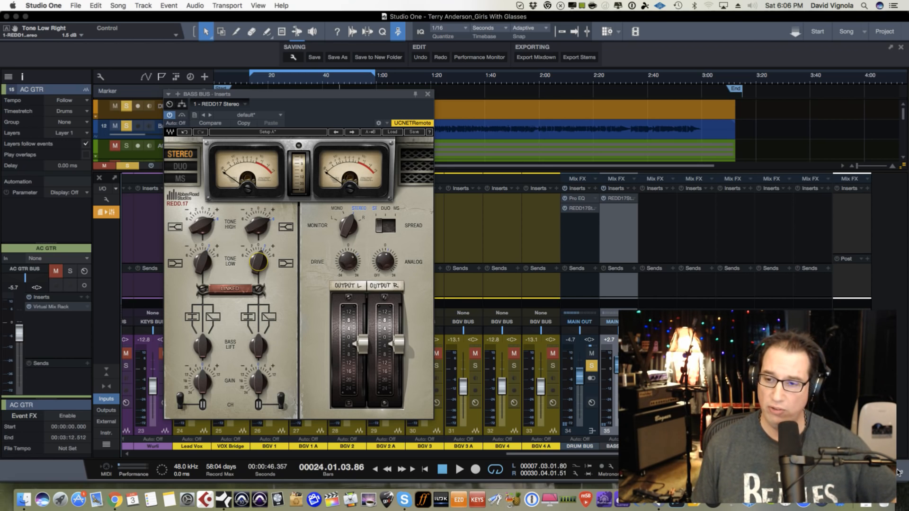
Step: Insert the REDD37-51 Stereo plug-in from the browser's Waves files on the bass bus, and shift its window aside
click(898, 472)
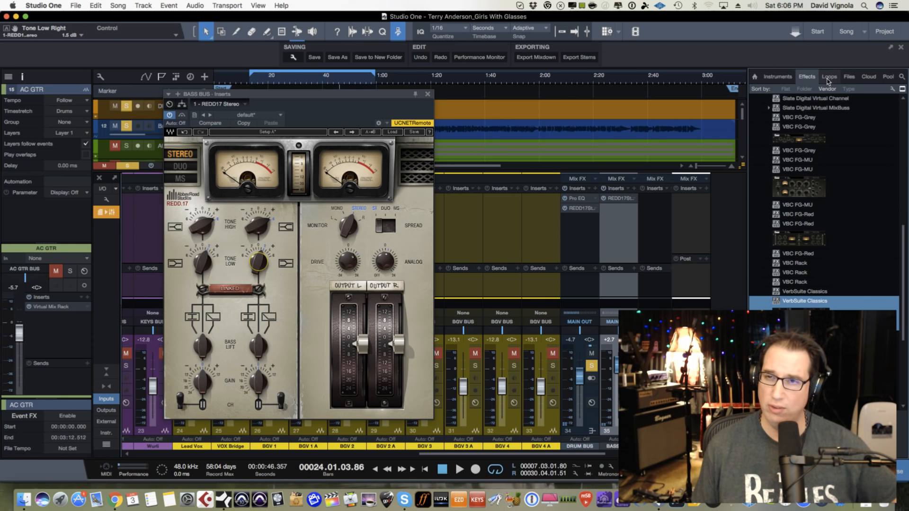
click(848, 77)
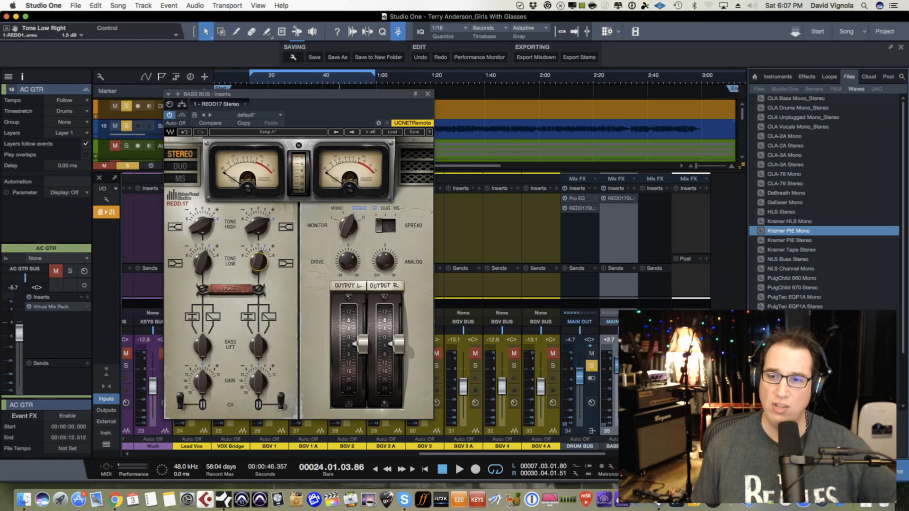
click(800, 363)
drag(663, 331, 621, 223)
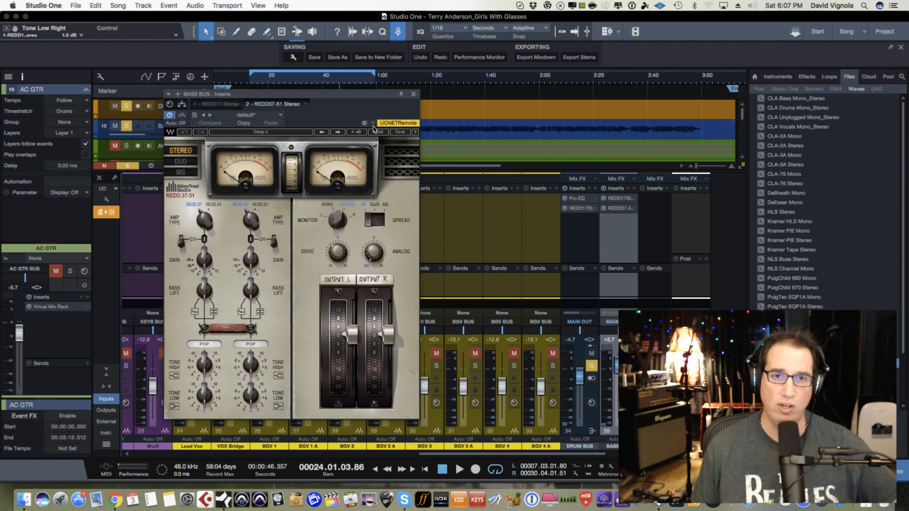
drag(329, 97, 310, 95)
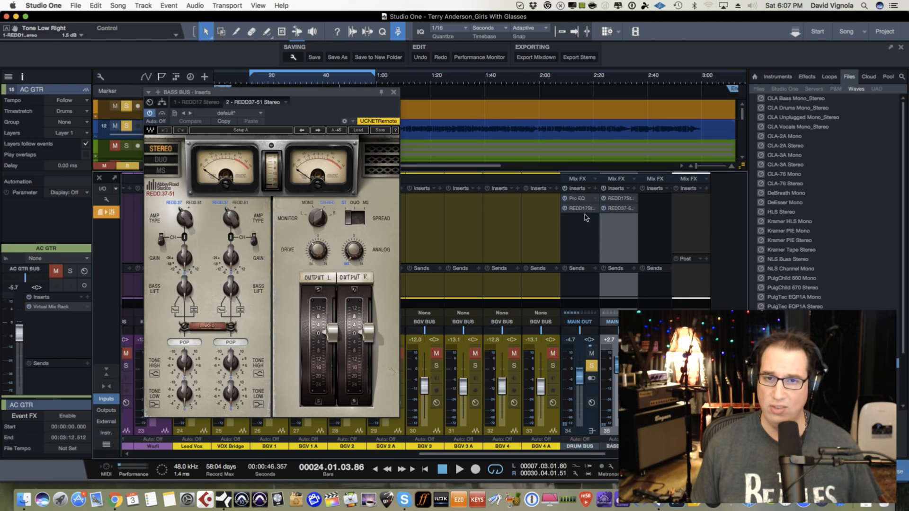
Step: Deactivate the drum bus REDD17 in favour of a REDD37-51 Stereo insert, and mute the bass bus
click(565, 208)
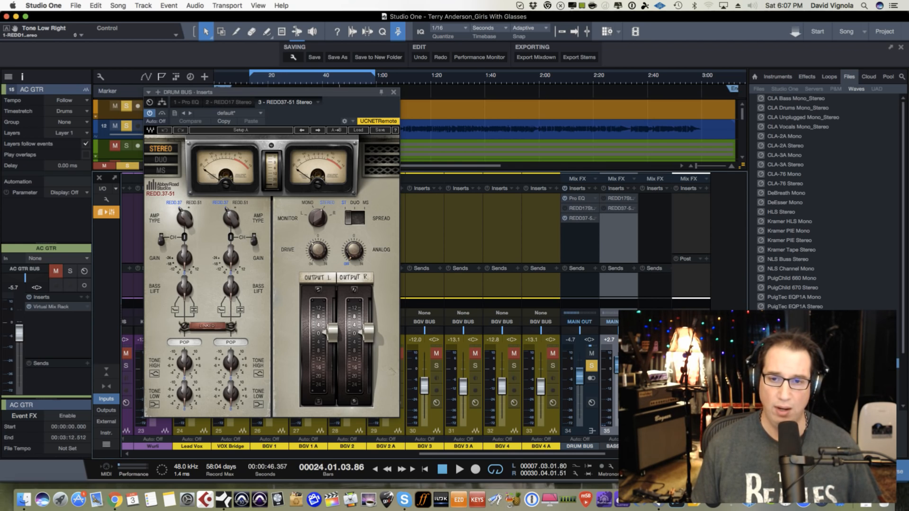
click(630, 366)
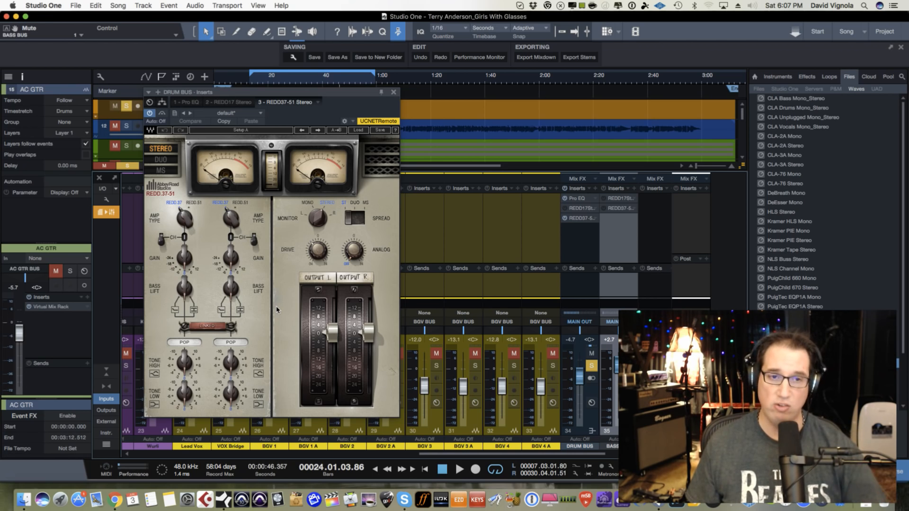
Step: Switch the drum bus REDD37-51's amp type between REDD.37 and REDD.51, ending on REDD.51
click(231, 218)
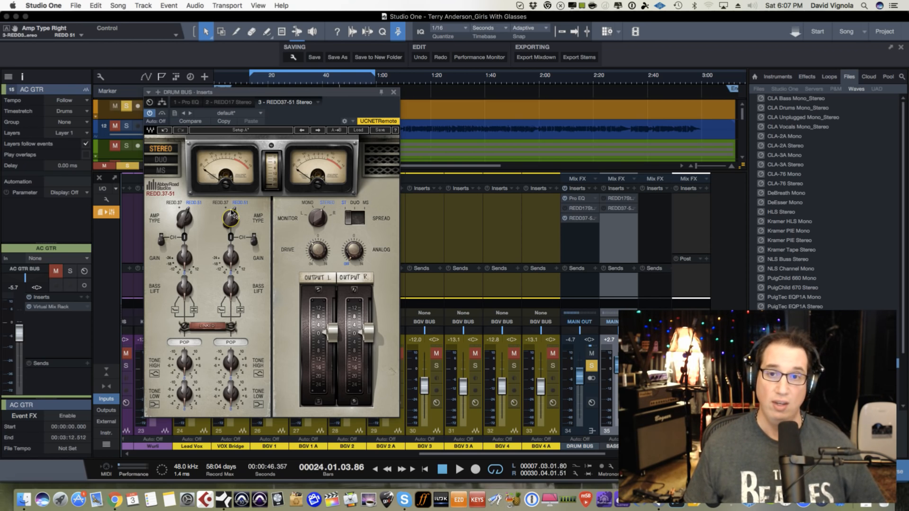
click(231, 214)
click(232, 214)
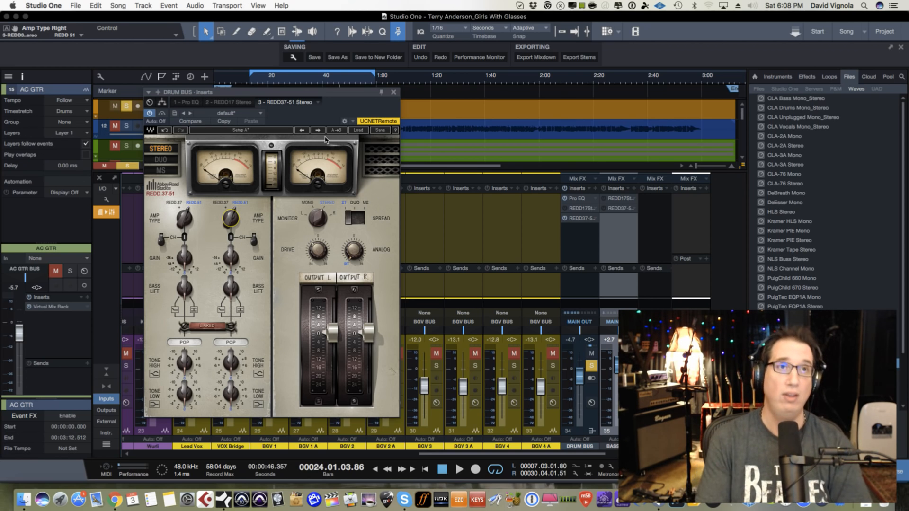
Step: Close the drum bus REDD37-51 window and minimize the Studio One song window to bring the Skype call into view
click(394, 91)
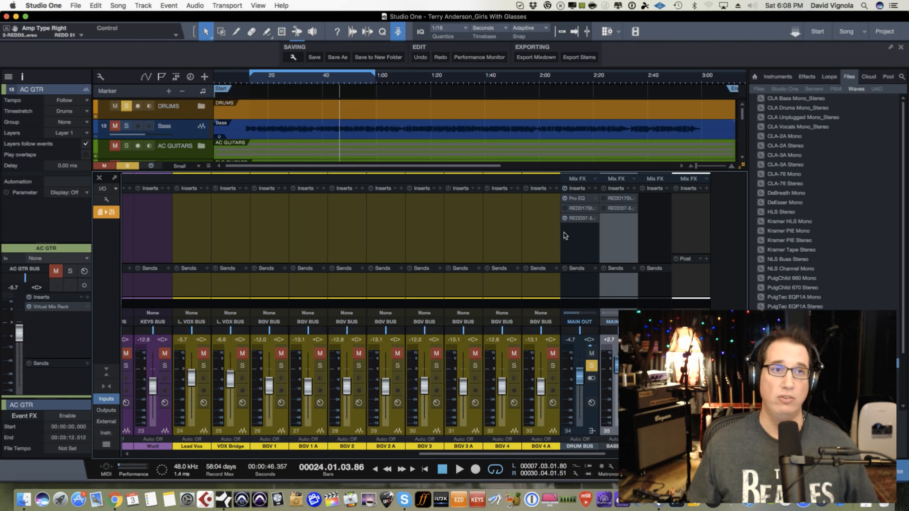
click(16, 17)
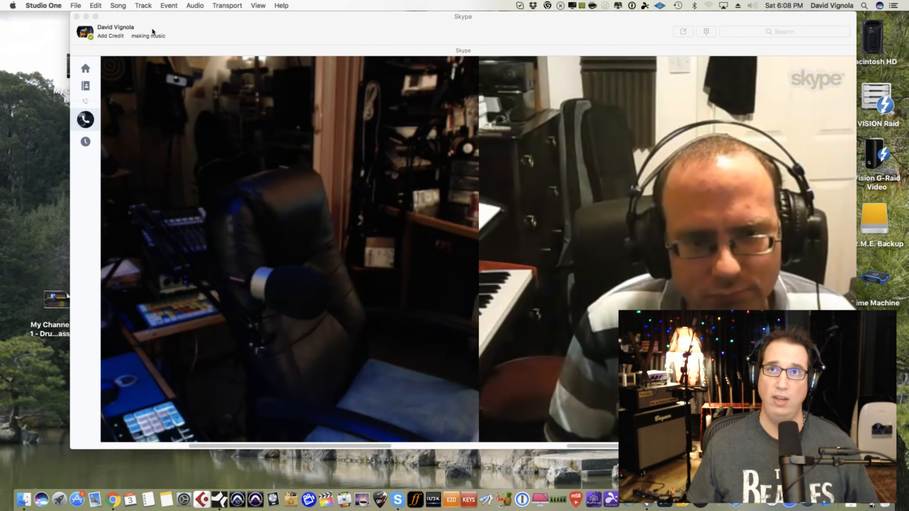